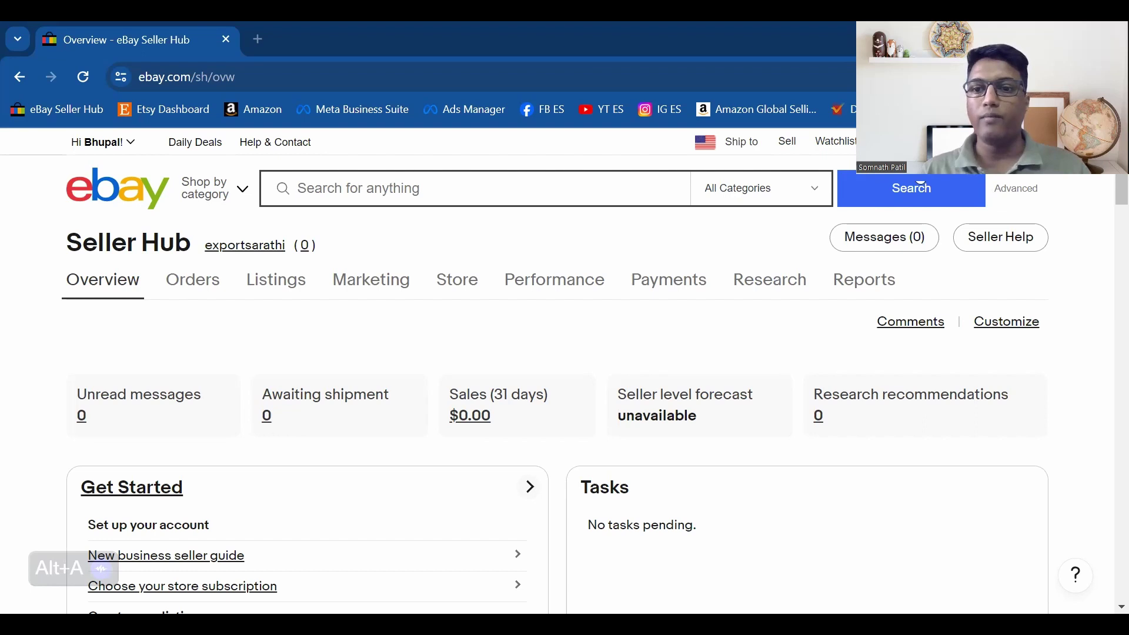
Open the Selling page from My eBay, signing in with the saved account password and skipping the passkey setup
{"action": "mouse_move", "coordinate": [917, 141]}
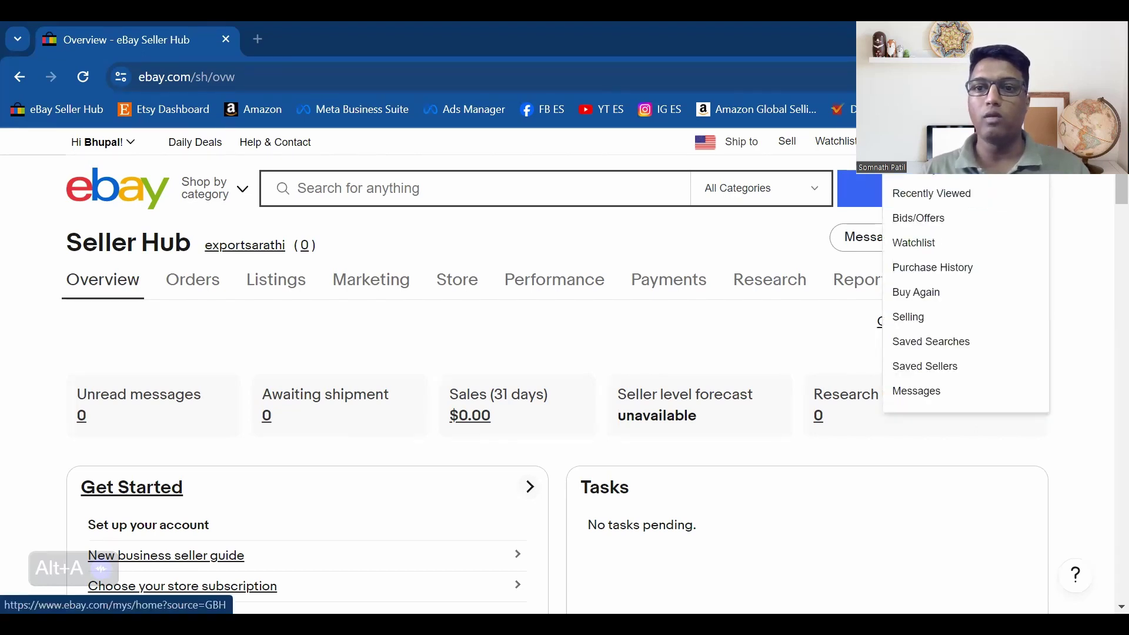
{"action": "left_click", "coordinate": [912, 324]}
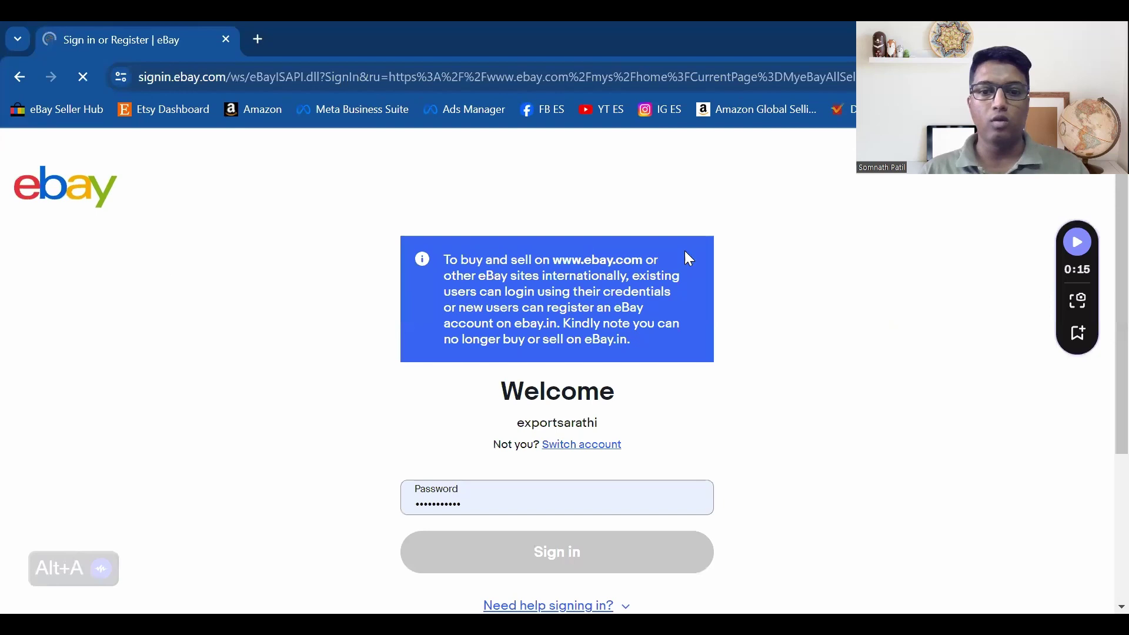
{"action": "scroll", "coordinate": [534, 383], "scroll_direction": "down", "scroll_amount": 3}
{"action": "left_click", "coordinate": [535, 383]}
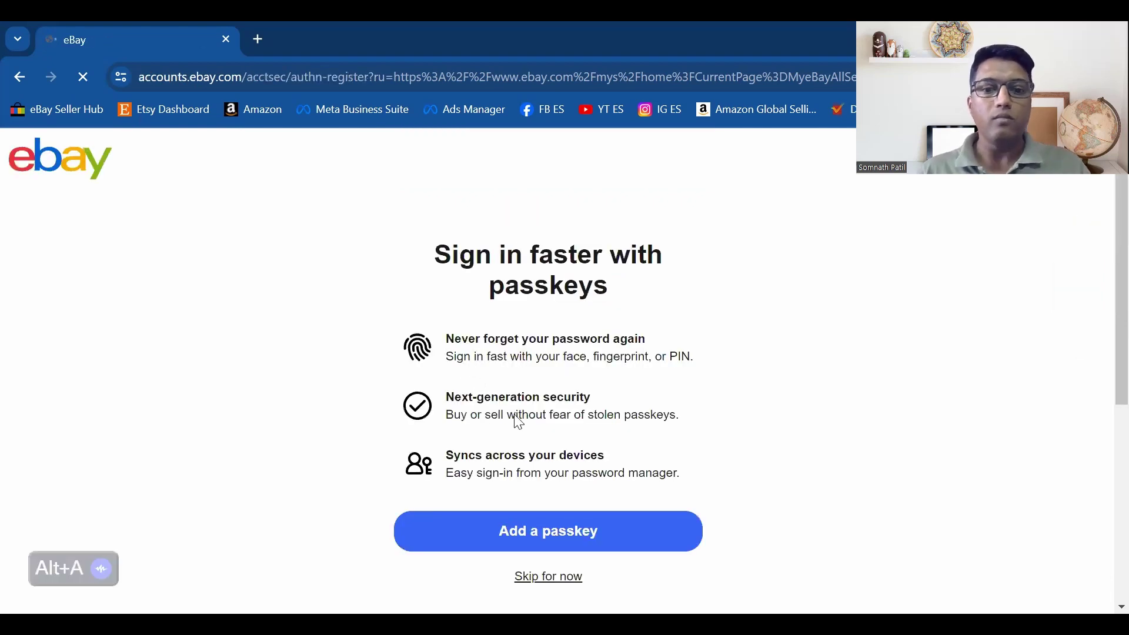
{"action": "scroll", "coordinate": [572, 449], "scroll_direction": "down", "scroll_amount": 5}
{"action": "left_click", "coordinate": [549, 312]}
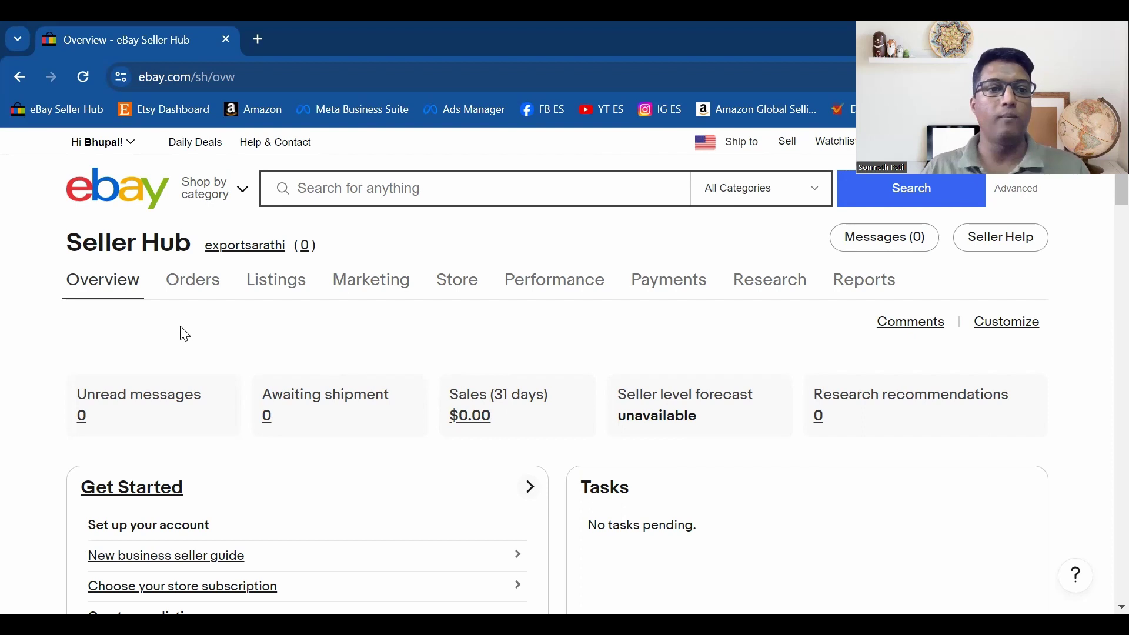
Examine the Get Started section and highlight the Seller level forecast heading on the Seller Hub overview
{"action": "scroll", "coordinate": [81, 348], "scroll_direction": "down", "scroll_amount": 5}
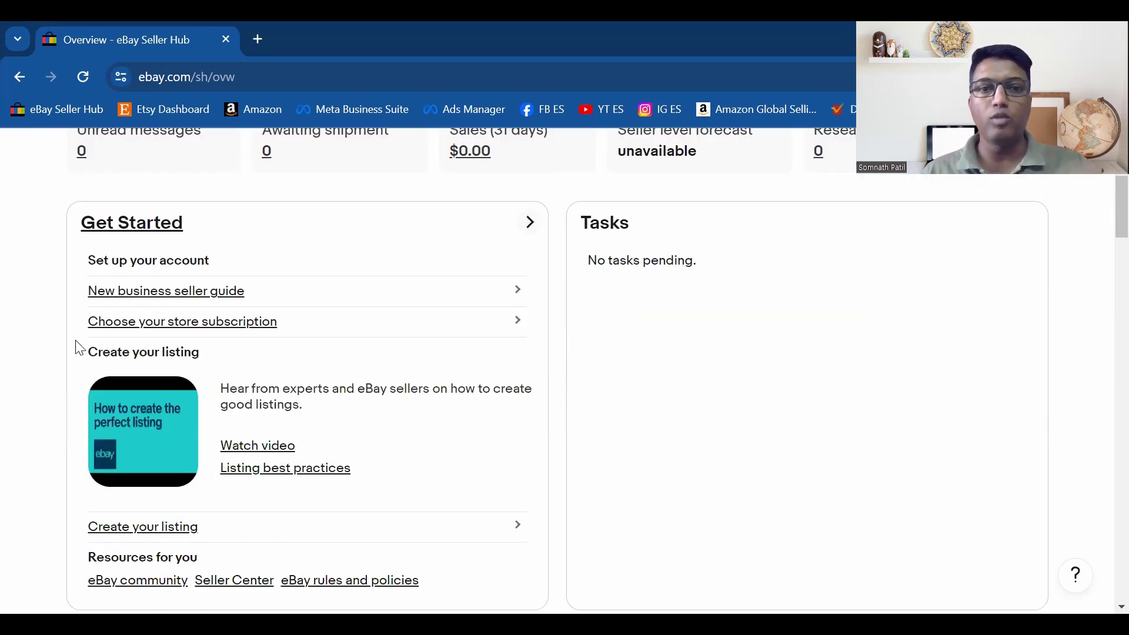
{"action": "scroll", "coordinate": [81, 348], "scroll_direction": "up", "scroll_amount": 5}
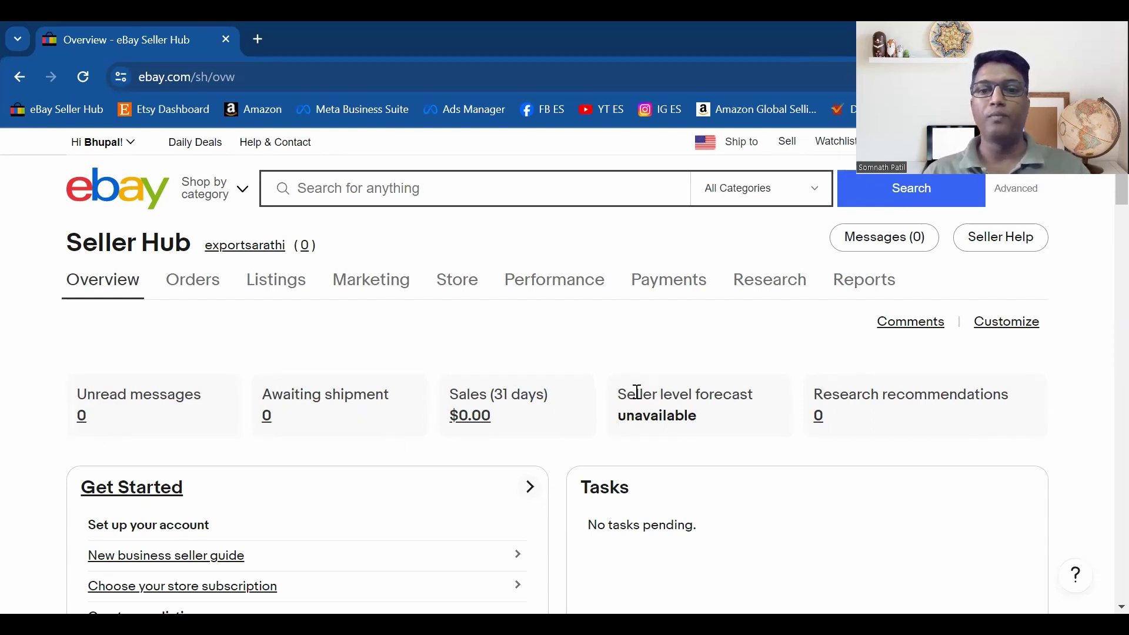
{"action": "left_click_drag", "start_coordinate": [619, 393], "coordinate": [751, 395]}
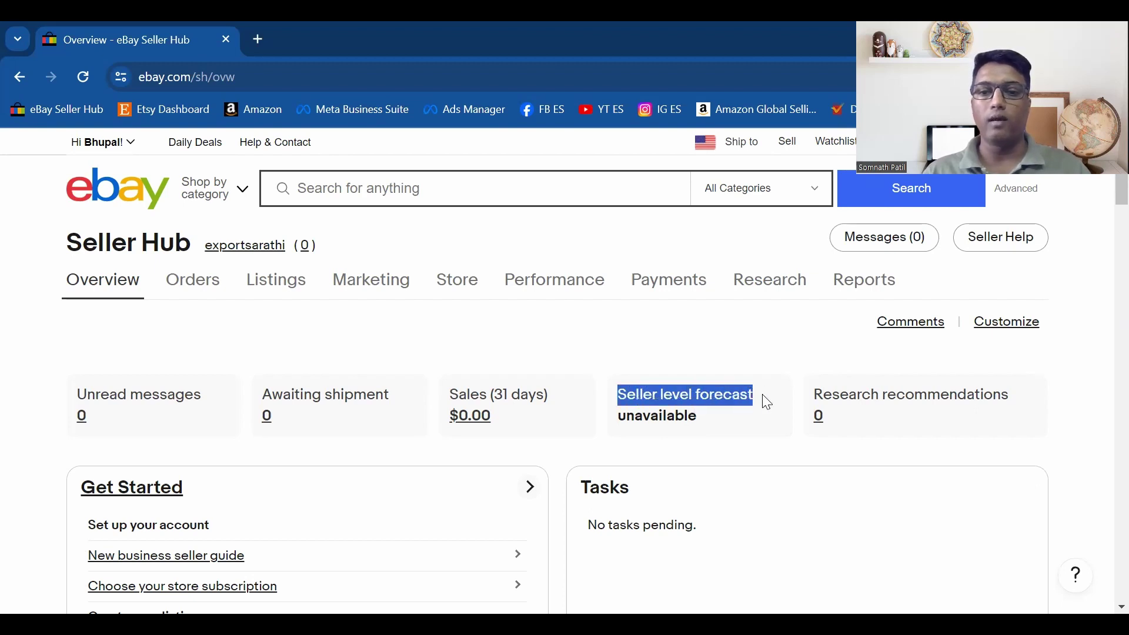
{"action": "triple_click", "coordinate": [710, 393]}
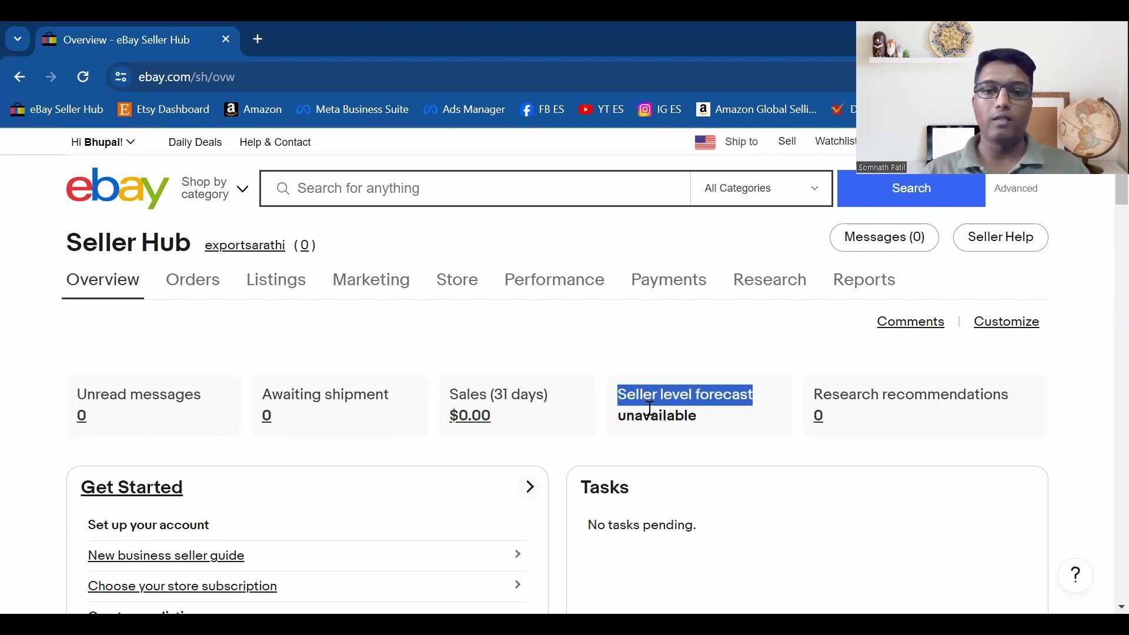
Examine the Listings, Orders and Sales sections of the Seller Hub overview
{"action": "scroll", "coordinate": [652, 393], "scroll_direction": "down", "scroll_amount": 3}
{"action": "scroll", "coordinate": [700, 365], "scroll_direction": "down", "scroll_amount": 6}
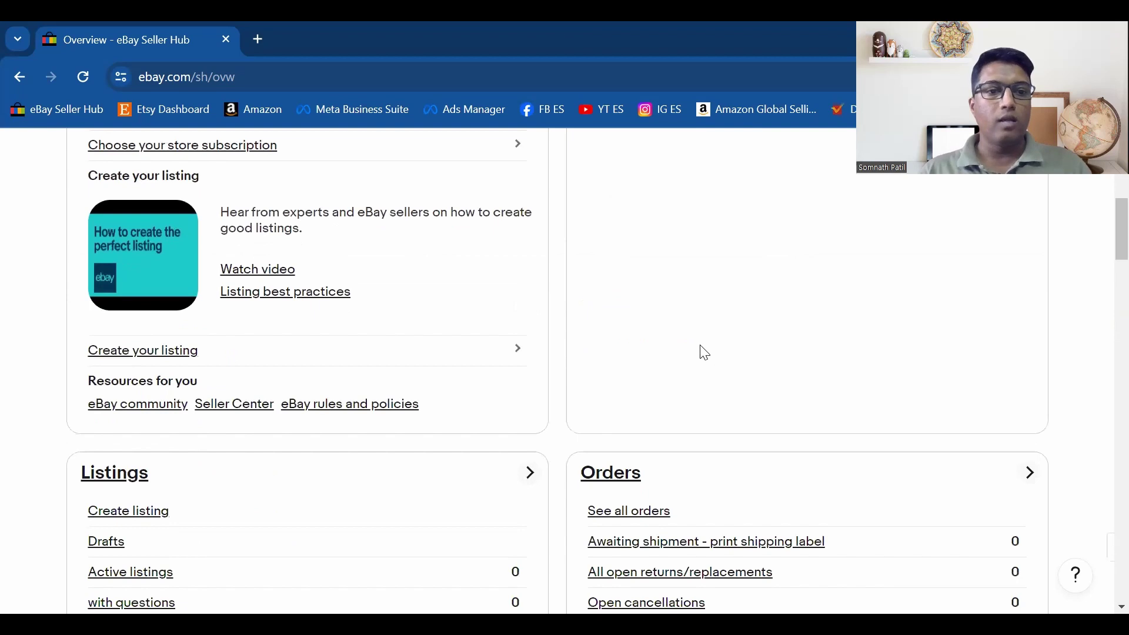
{"action": "scroll", "coordinate": [238, 288], "scroll_direction": "up", "scroll_amount": 5}
{"action": "scroll", "coordinate": [238, 288], "scroll_direction": "down", "scroll_amount": 3}
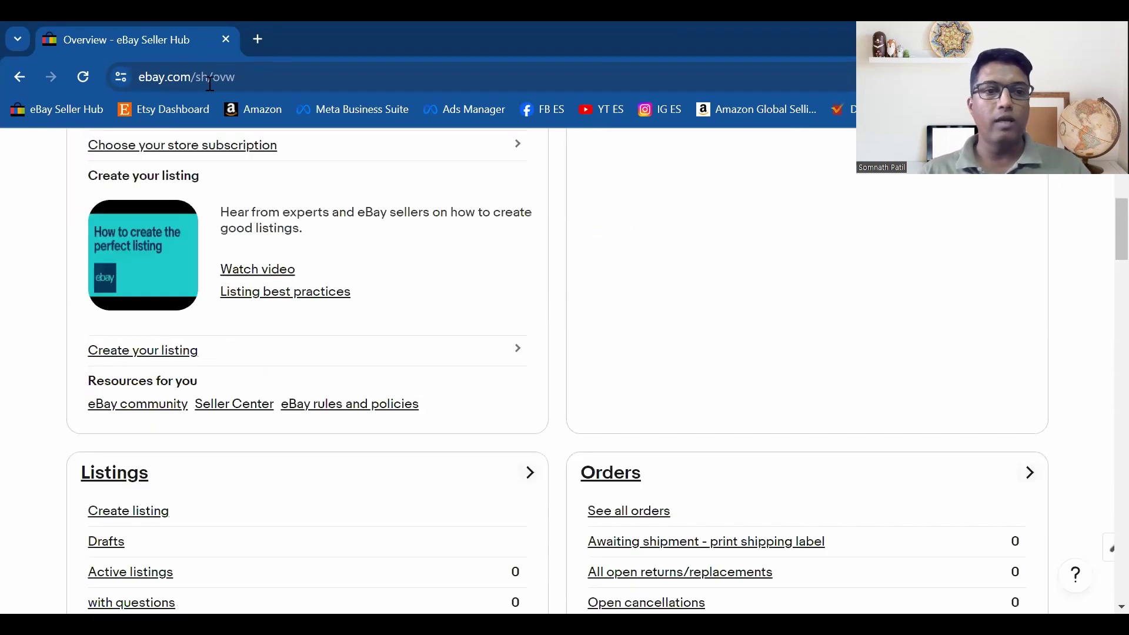
{"action": "scroll", "coordinate": [453, 299], "scroll_direction": "down", "scroll_amount": 3}
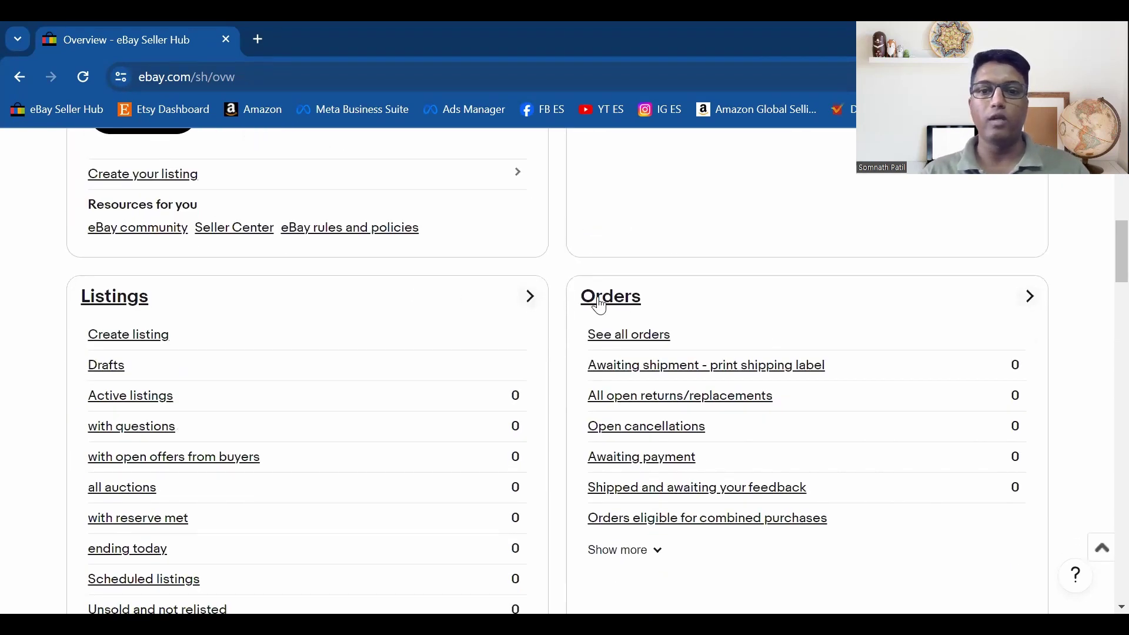
{"action": "scroll", "coordinate": [144, 349], "scroll_direction": "down", "scroll_amount": 3}
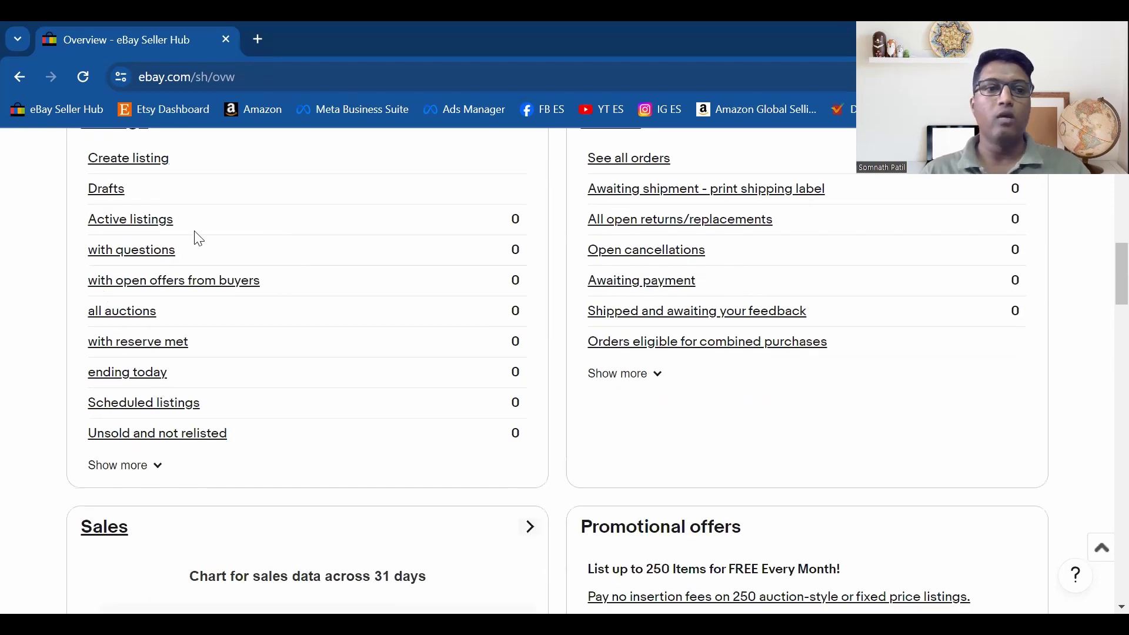
{"action": "scroll", "coordinate": [206, 294], "scroll_direction": "down", "scroll_amount": 4}
{"action": "scroll", "coordinate": [186, 277], "scroll_direction": "down", "scroll_amount": 2}
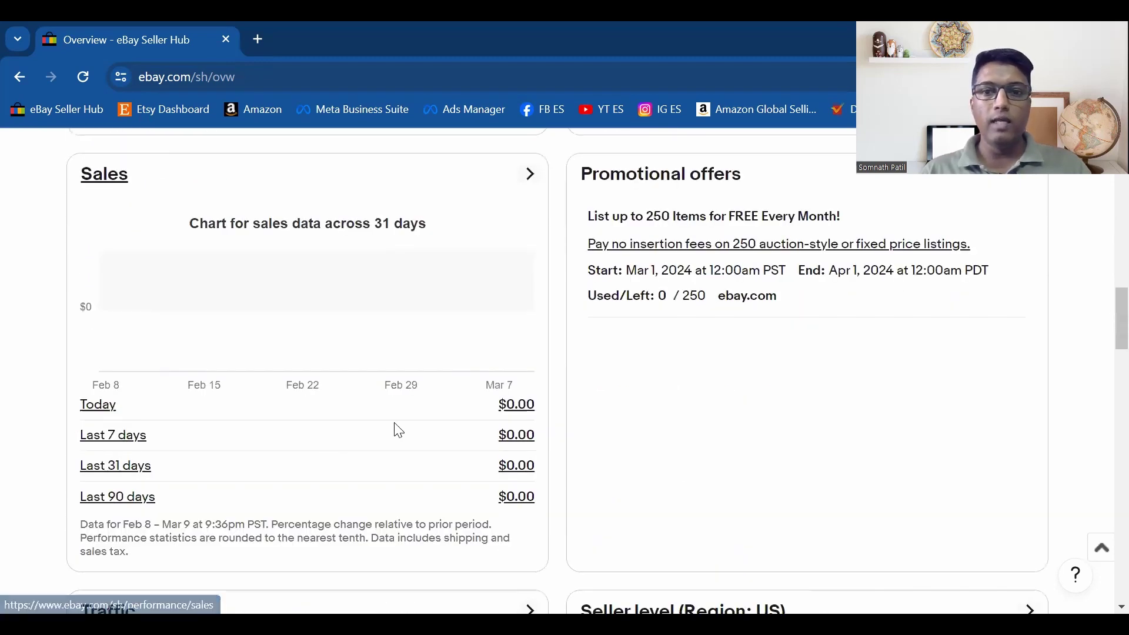
Examine the Promotional offers section for the free monthly listing offer and its validity period
{"action": "scroll", "coordinate": [668, 413], "scroll_direction": "up", "scroll_amount": 2}
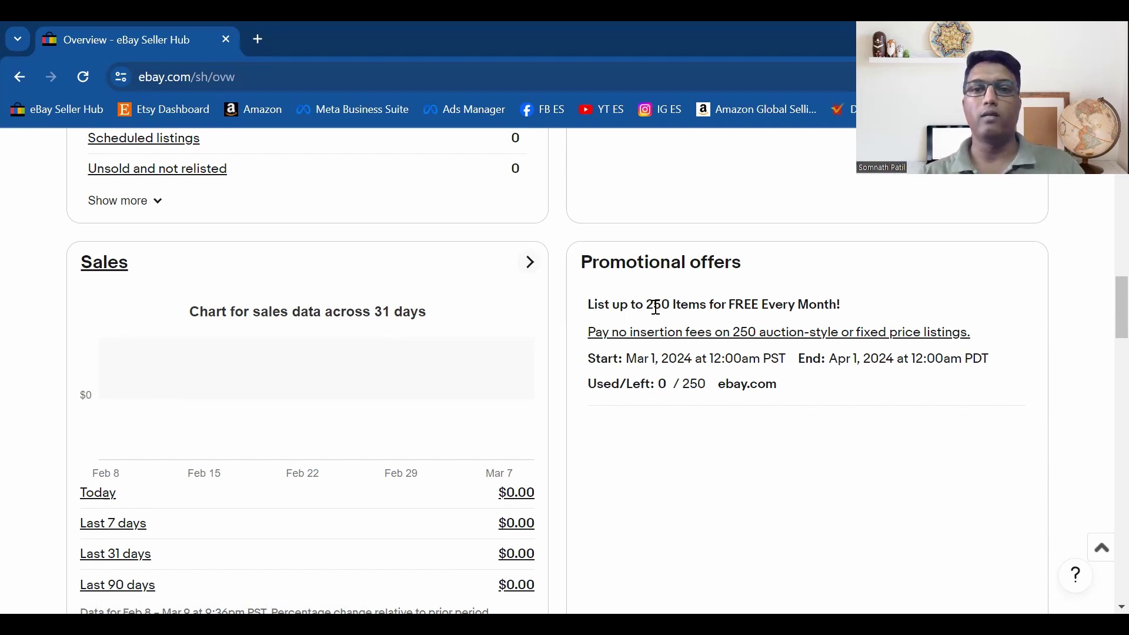
{"action": "scroll", "coordinate": [700, 312], "scroll_direction": "down", "scroll_amount": 3}
{"action": "scroll", "coordinate": [735, 326], "scroll_direction": "up", "scroll_amount": 4}
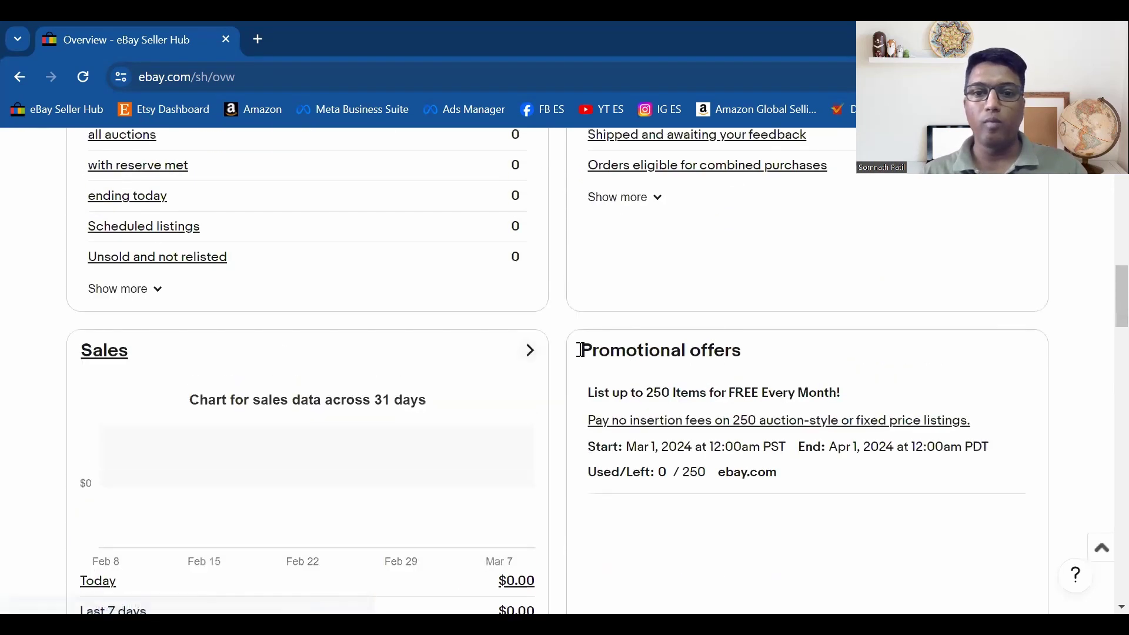
{"action": "left_click_drag", "start_coordinate": [582, 351], "coordinate": [741, 351]}
{"action": "scroll", "coordinate": [627, 382], "scroll_direction": "down", "scroll_amount": 7}
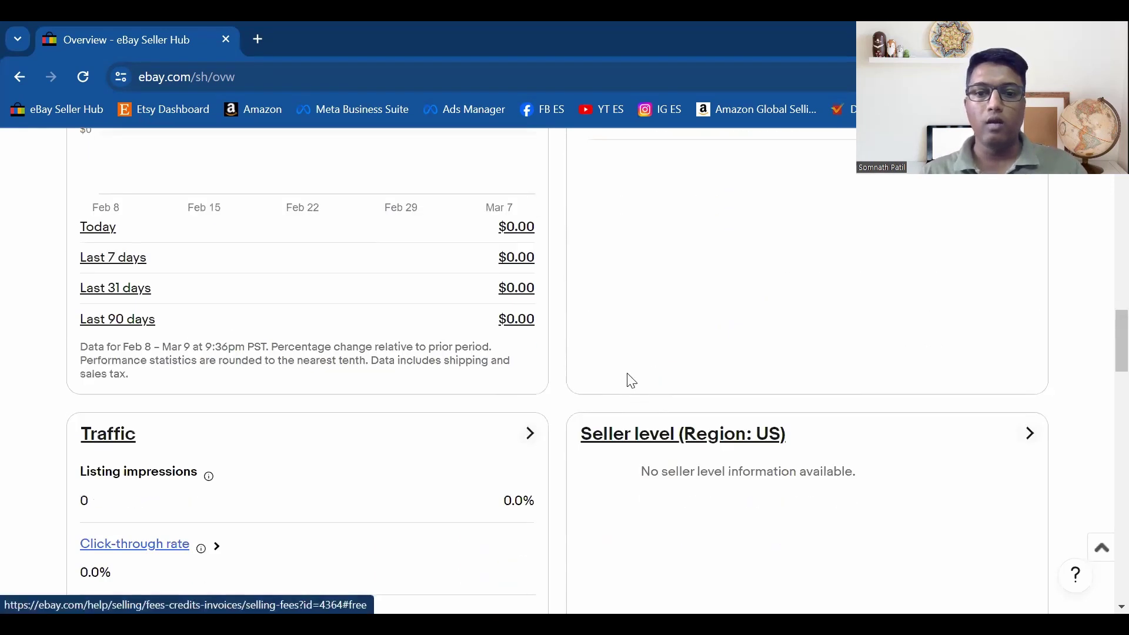
Display the Customize options for the Overview page's sections and stop customizing
{"action": "scroll", "coordinate": [529, 388], "scroll_direction": "up", "scroll_amount": 14}
{"action": "scroll", "coordinate": [625, 405], "scroll_direction": "up", "scroll_amount": 7}
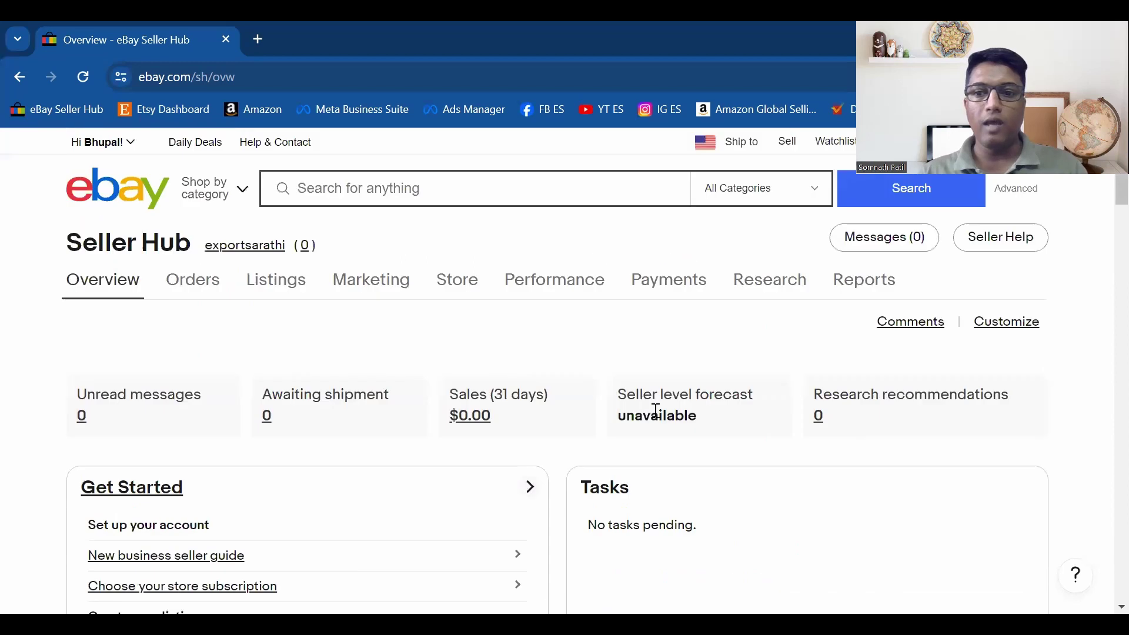
{"action": "left_click", "coordinate": [1009, 324]}
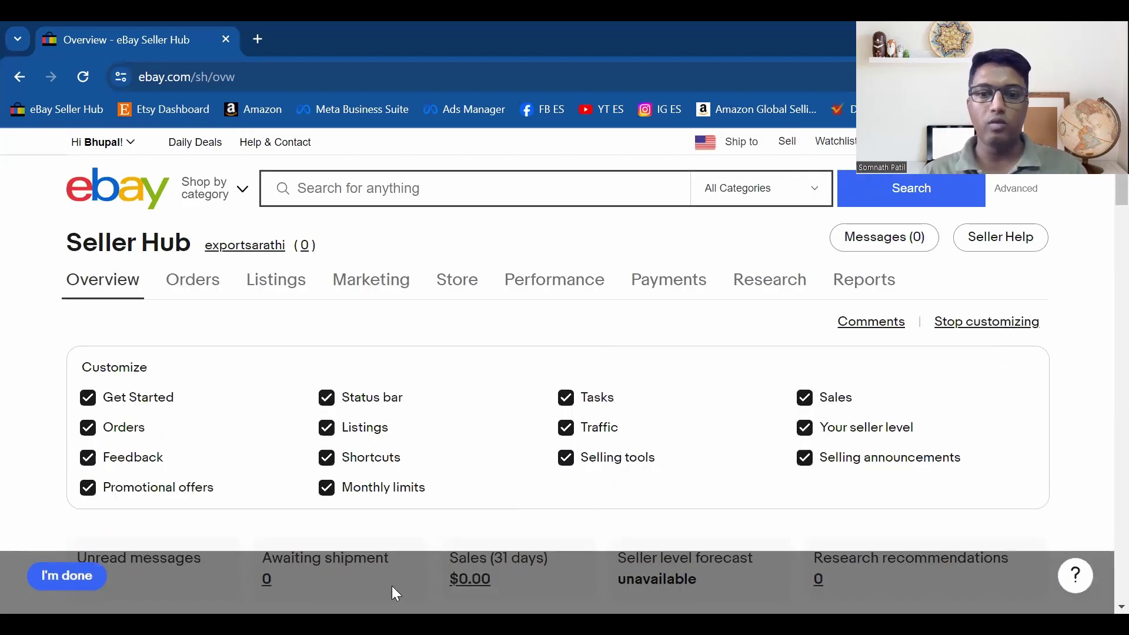
{"action": "left_click", "coordinate": [1000, 325]}
Examine the Traffic, Seller level, Feedback, Shortcuts, Selling tools and Selling announcements sections of the overview
{"action": "scroll", "coordinate": [745, 373], "scroll_direction": "down", "scroll_amount": 4}
{"action": "scroll", "coordinate": [745, 373], "scroll_direction": "down", "scroll_amount": 15}
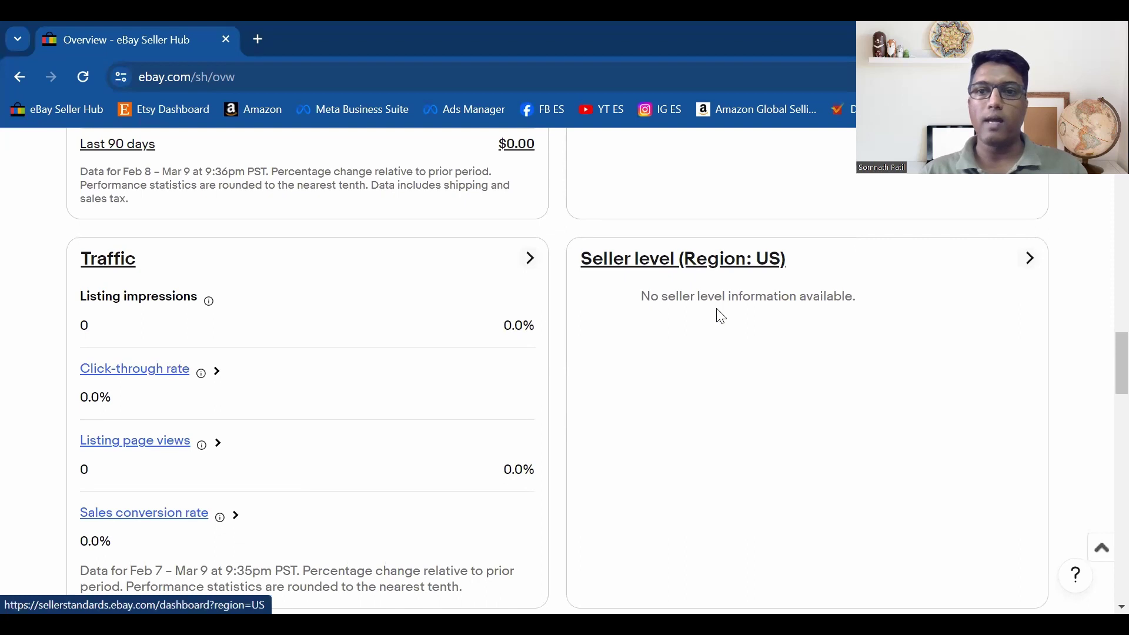
{"action": "scroll", "coordinate": [670, 382], "scroll_direction": "down", "scroll_amount": 2}
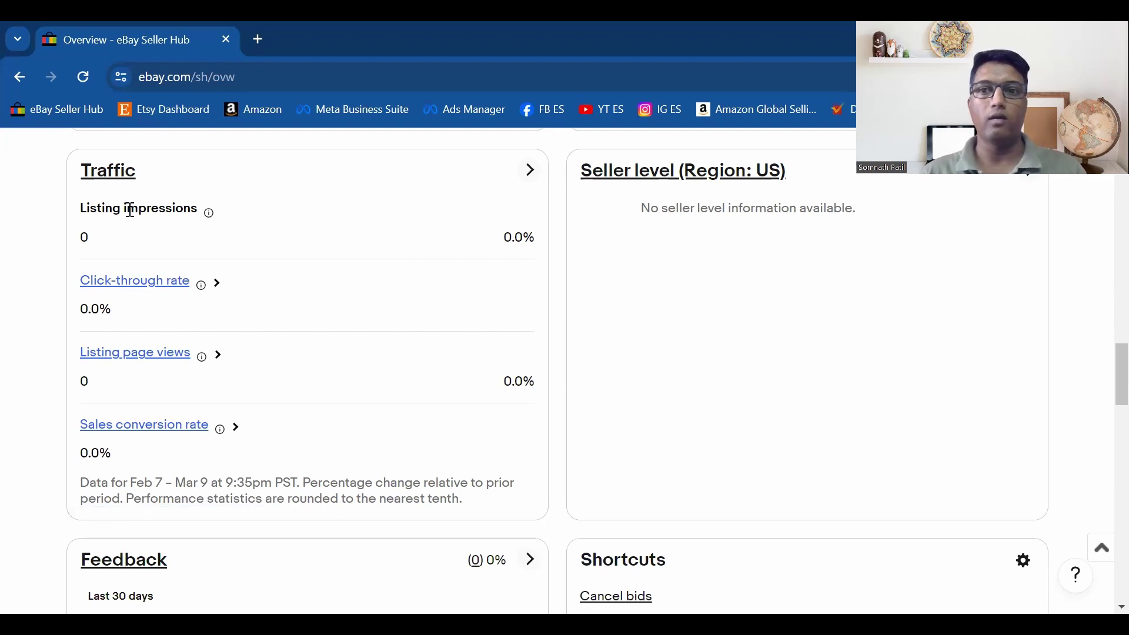
{"action": "scroll", "coordinate": [441, 328], "scroll_direction": "down", "scroll_amount": 3}
{"action": "scroll", "coordinate": [118, 381], "scroll_direction": "down", "scroll_amount": 1}
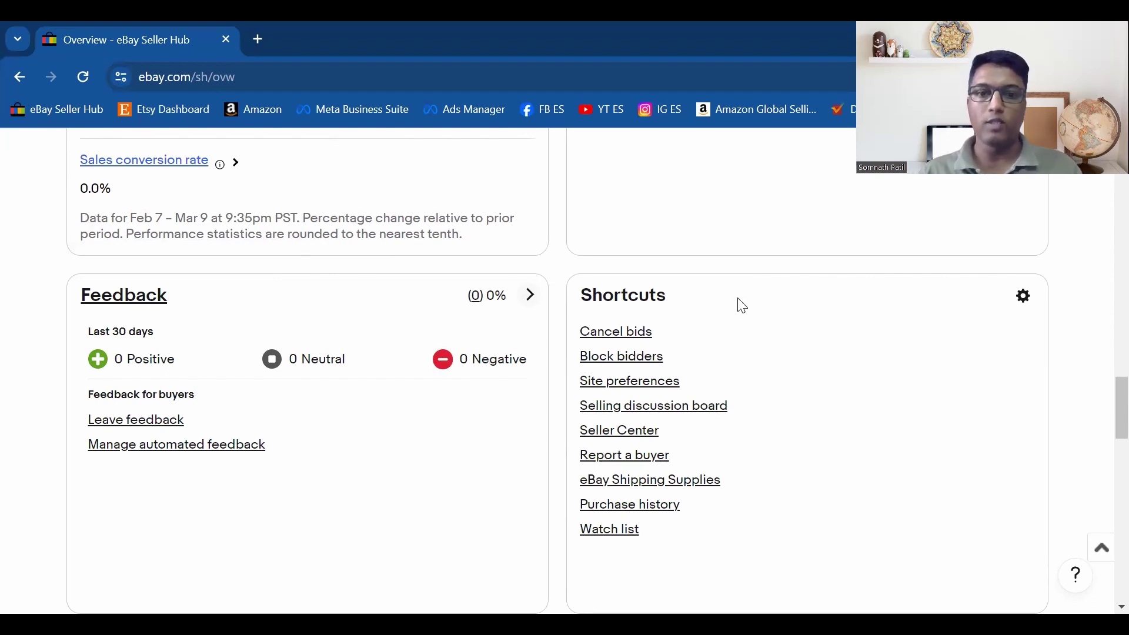
{"action": "scroll", "coordinate": [732, 352], "scroll_direction": "down", "scroll_amount": 3}
{"action": "scroll", "coordinate": [738, 345], "scroll_direction": "down", "scroll_amount": 3}
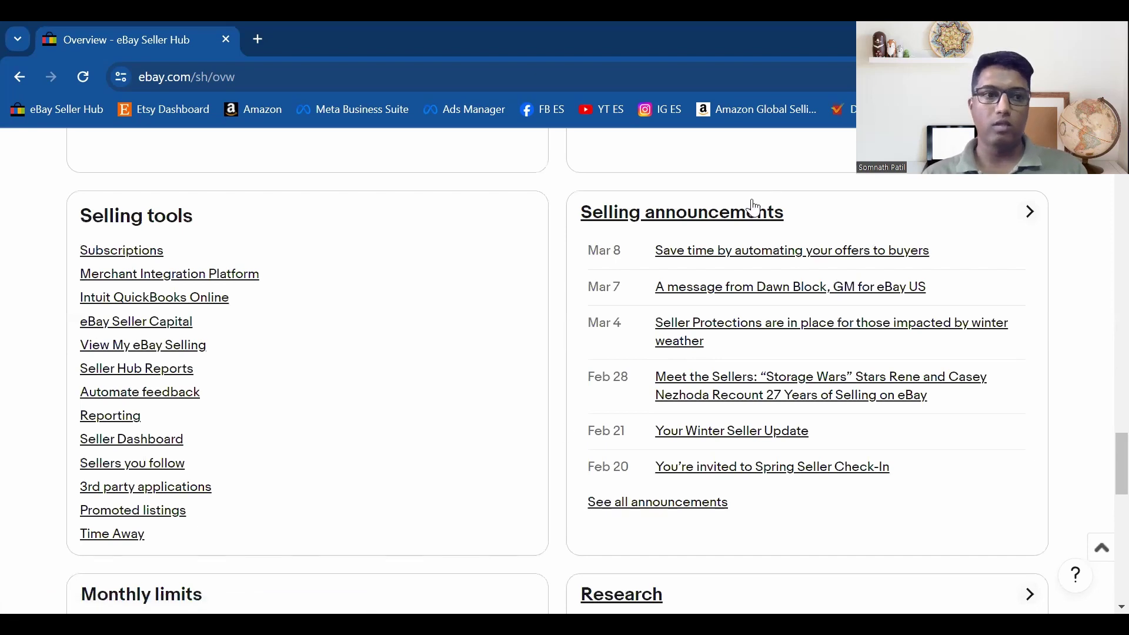
{"action": "scroll", "coordinate": [753, 208], "scroll_direction": "down", "scroll_amount": 1}
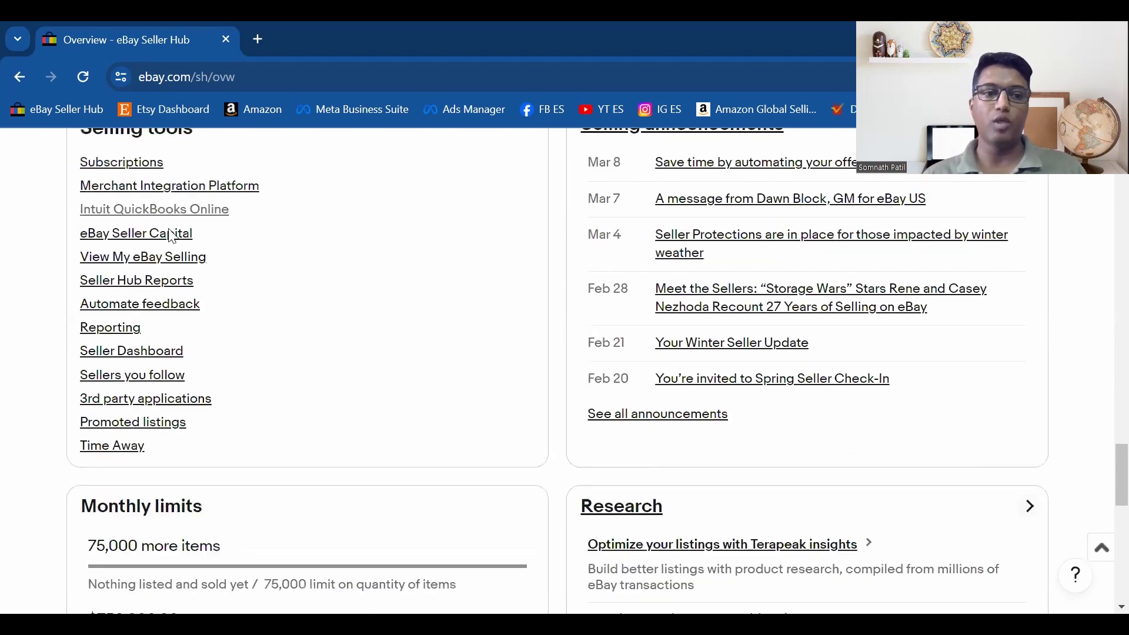
Examine the Monthly limits section, highlighting its heading and the number of items that can still be listed
{"action": "scroll", "coordinate": [1101, 287], "scroll_direction": "down", "scroll_amount": 2}
{"action": "left_click_drag", "start_coordinate": [84, 329], "coordinate": [231, 343]}
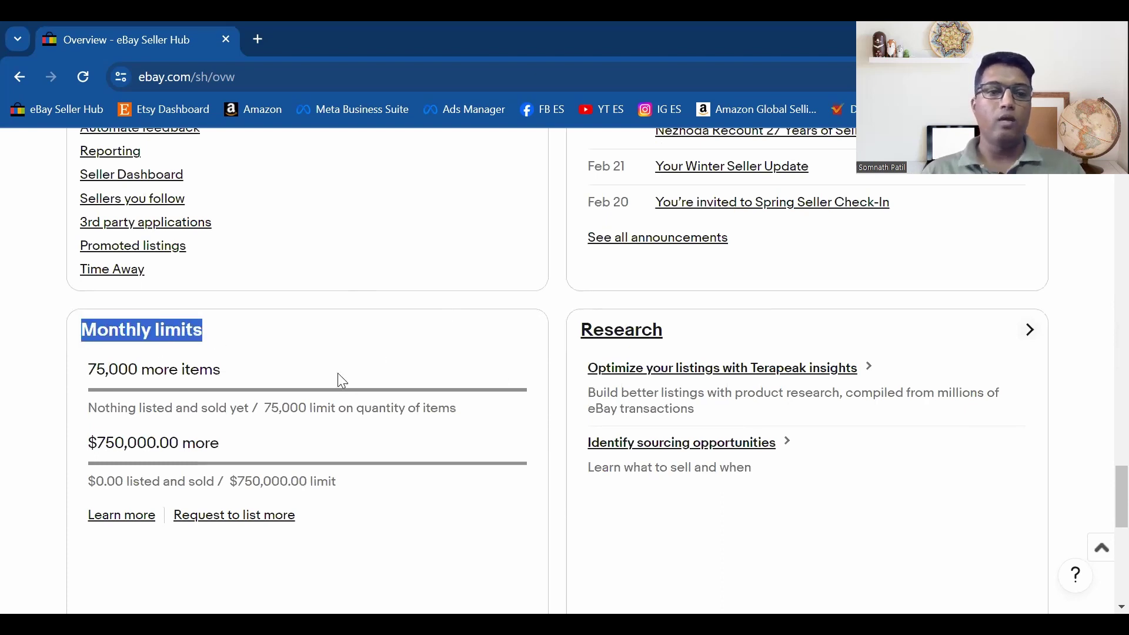
{"action": "mouse_move", "coordinate": [146, 368]}
{"action": "left_mouse_down"}
{"action": "mouse_move", "coordinate": [136, 379]}
{"action": "mouse_move", "coordinate": [118, 363]}
{"action": "mouse_move", "coordinate": [135, 364]}
{"action": "left_mouse_up"}
{"action": "left_click", "coordinate": [137, 378]}
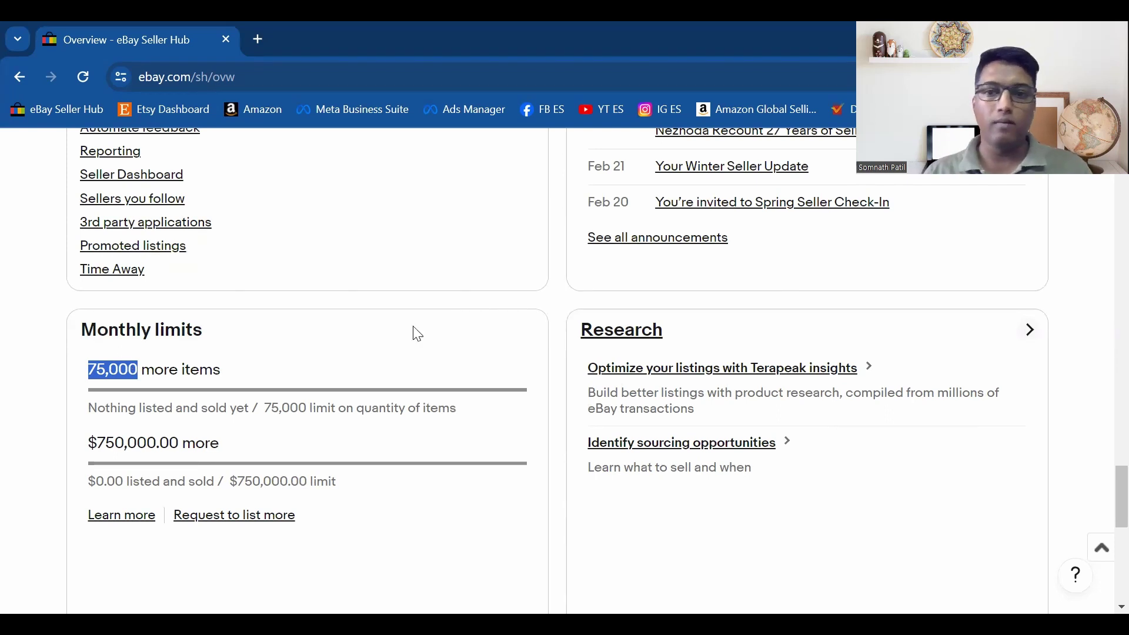
Compare the free listing allowance under Promotional offers with the item quantity under Monthly limits
{"action": "scroll", "coordinate": [596, 345], "scroll_direction": "up", "scroll_amount": 20}
{"action": "scroll", "coordinate": [715, 391], "scroll_direction": "down", "scroll_amount": 1}
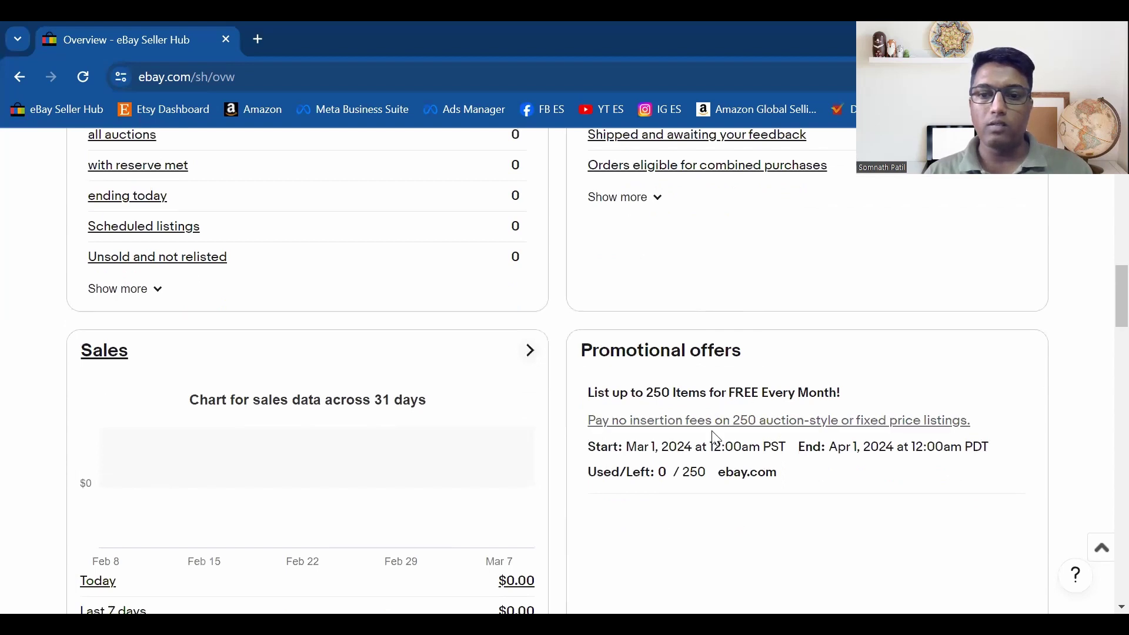
{"action": "scroll", "coordinate": [519, 454], "scroll_direction": "down", "scroll_amount": 15}
{"action": "scroll", "coordinate": [318, 383], "scroll_direction": "down", "scroll_amount": 7}
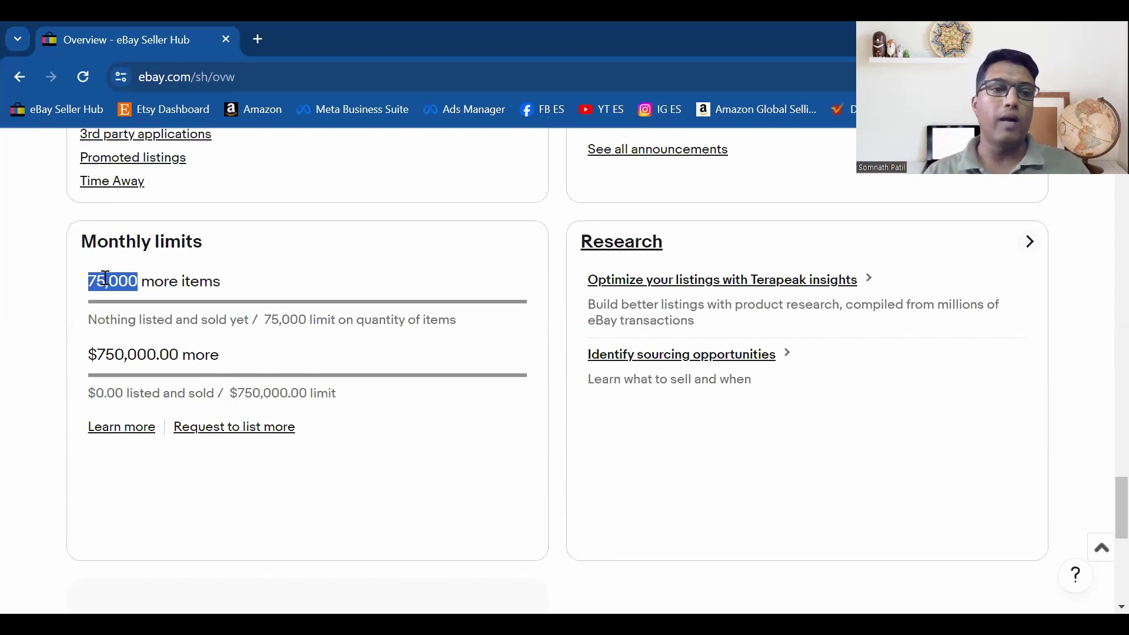
Examine the dollar amount still available under Monthly limits, highlighting its digits
{"action": "left_click", "coordinate": [105, 279]}
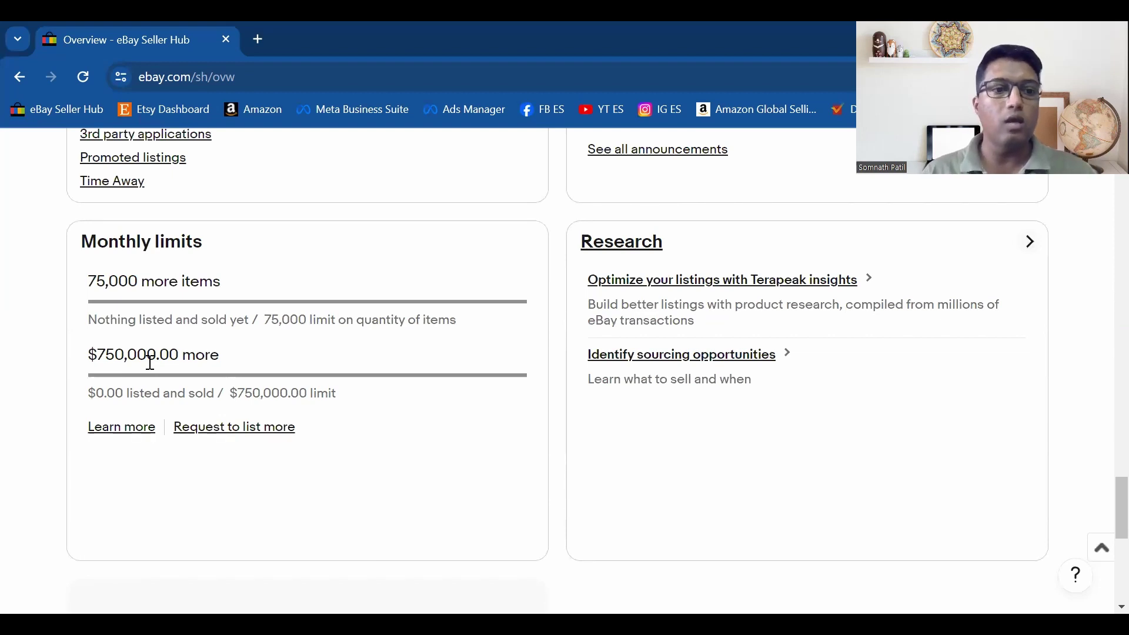
{"action": "left_click_drag", "start_coordinate": [100, 358], "coordinate": [106, 359]}
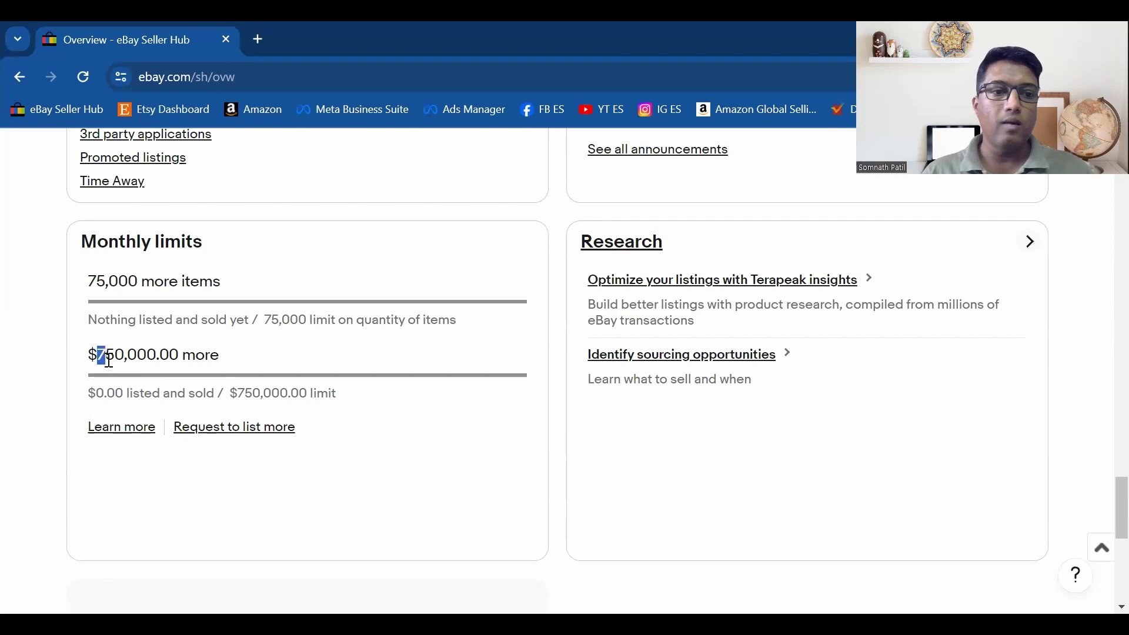
{"action": "left_click", "coordinate": [154, 358]}
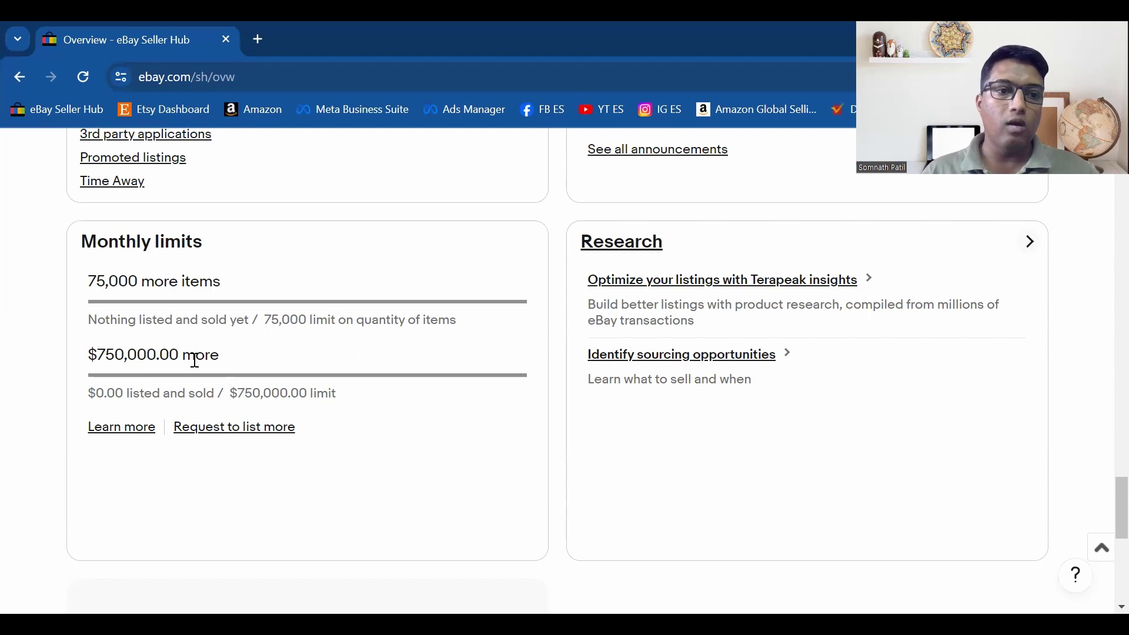
{"action": "left_click_drag", "start_coordinate": [106, 359], "coordinate": [160, 360]}
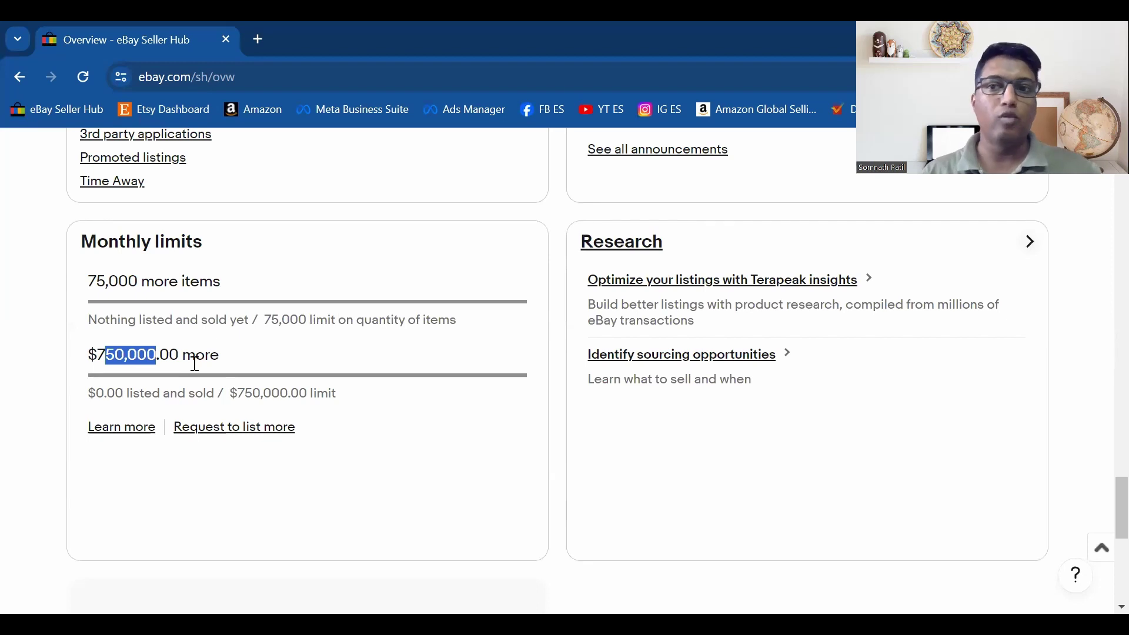
{"action": "left_click", "coordinate": [166, 349]}
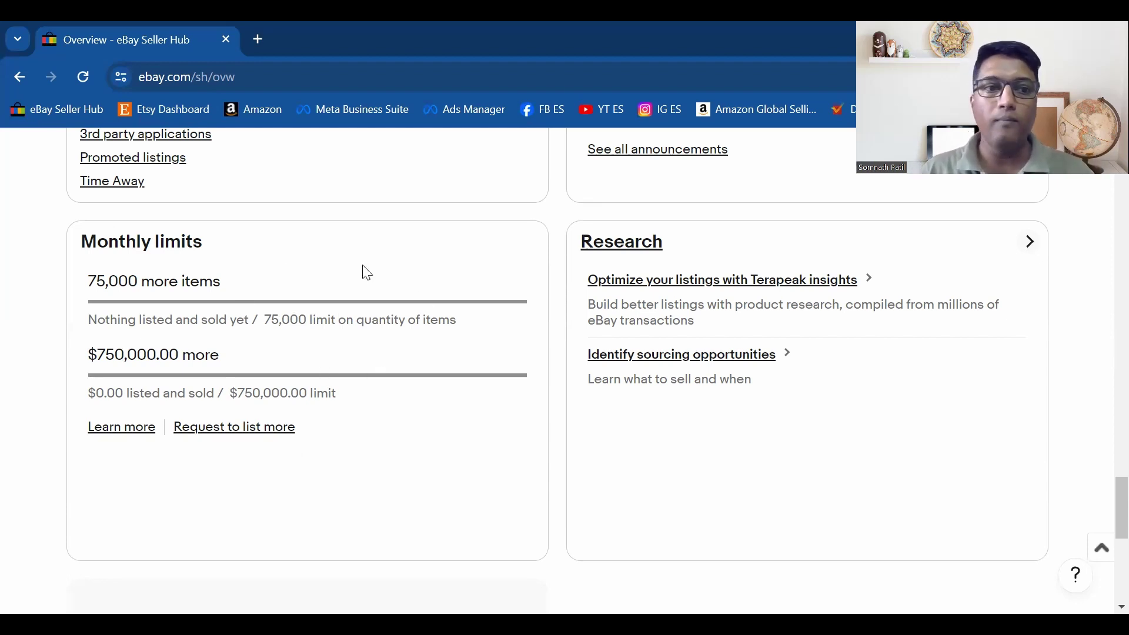
View the Customize your Overview tile at the end of the page and return to the Seller Hub navigation
{"action": "scroll", "coordinate": [322, 338], "scroll_direction": "down", "scroll_amount": 8}
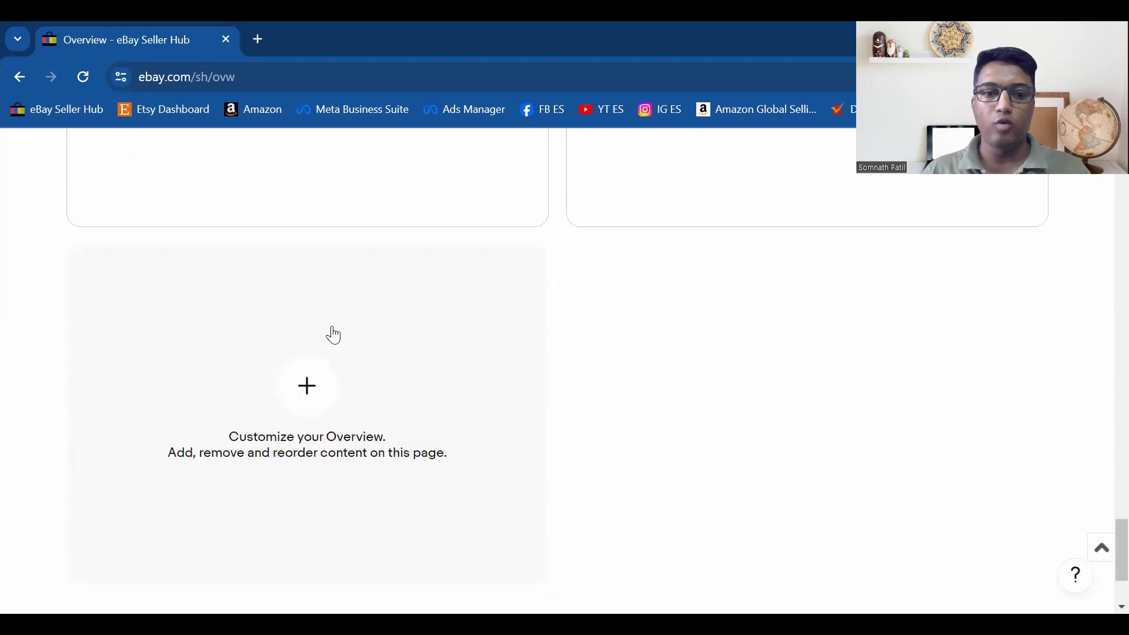
{"action": "scroll", "coordinate": [472, 352], "scroll_direction": "up", "scroll_amount": 15}
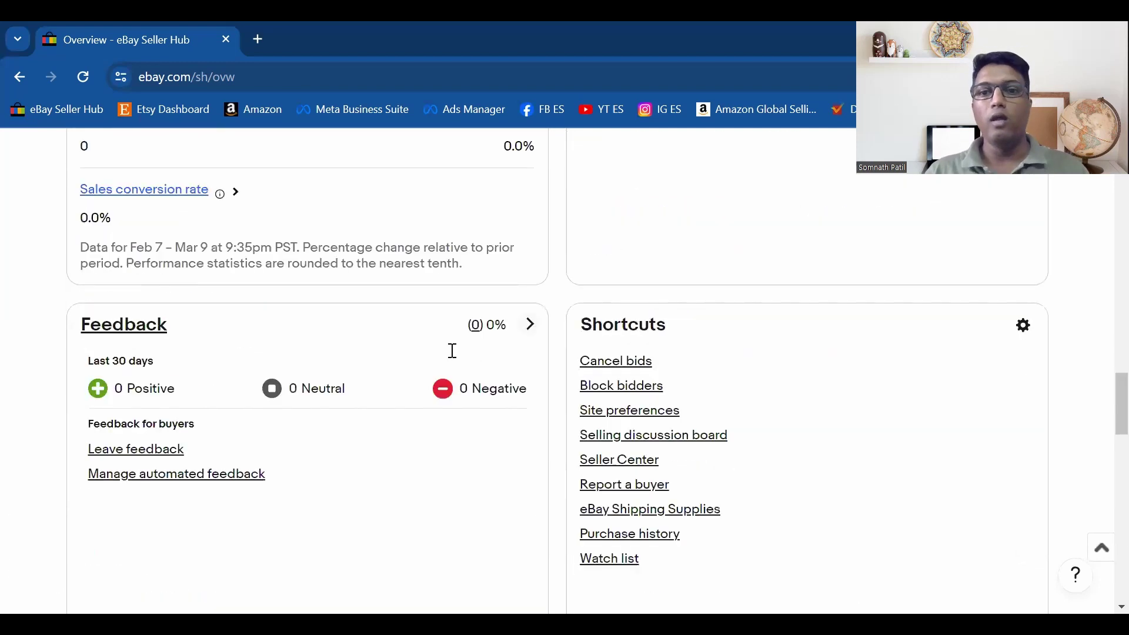
{"action": "scroll", "coordinate": [452, 351], "scroll_direction": "up", "scroll_amount": 10}
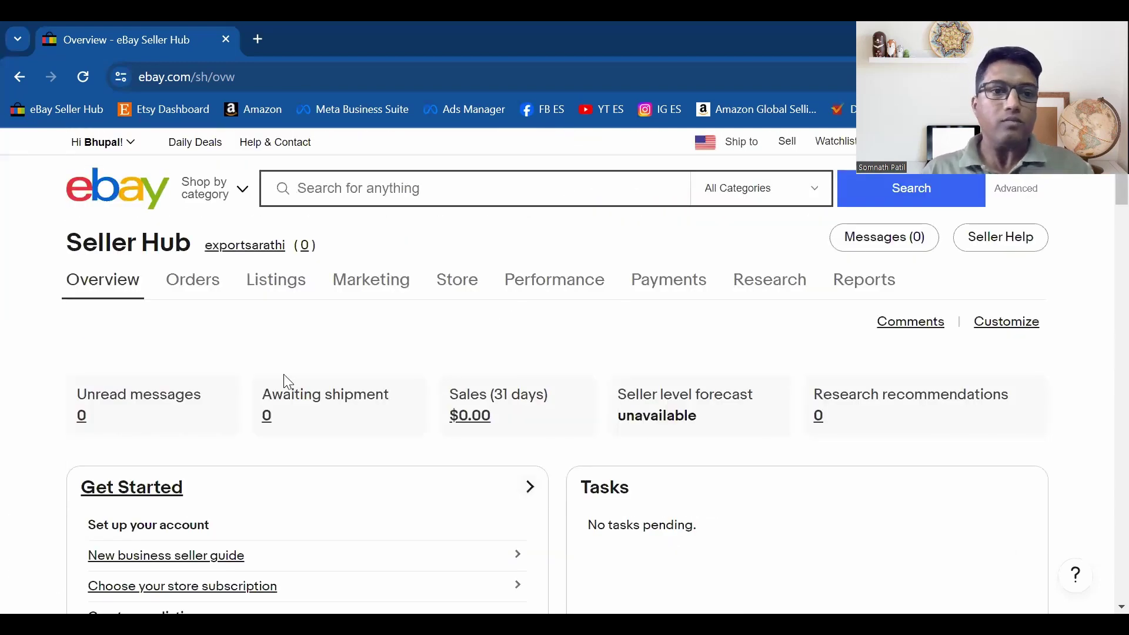
Open the Orders section of Seller Hub and look over the page for managing orders awaiting shipment
{"action": "left_click", "coordinate": [219, 294]}
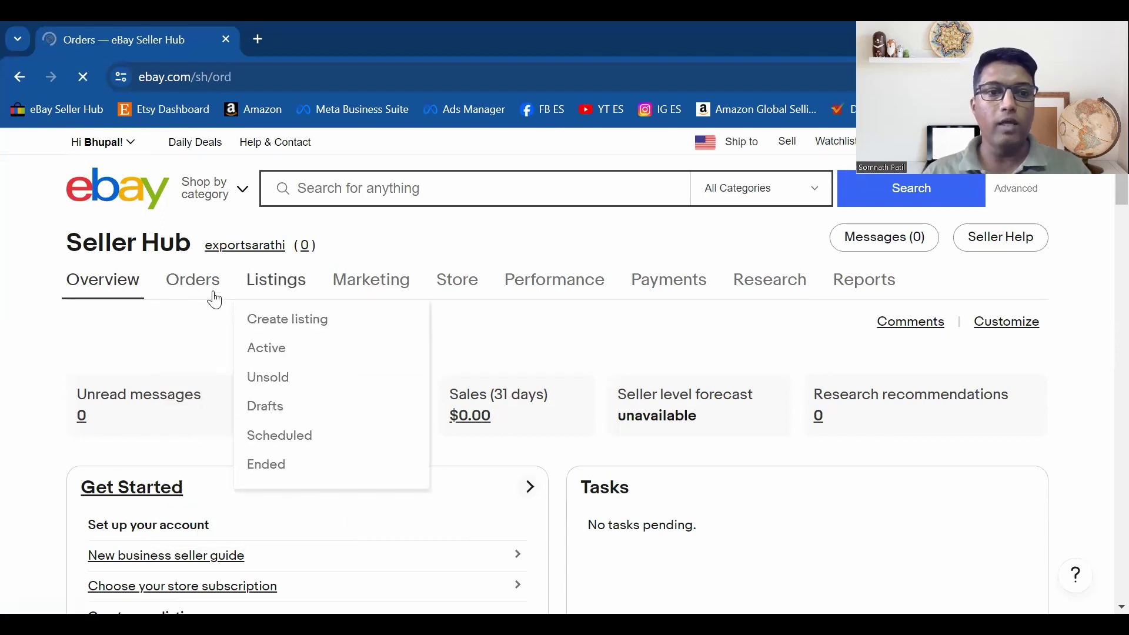
{"action": "scroll", "coordinate": [517, 394], "scroll_direction": "down", "scroll_amount": 3}
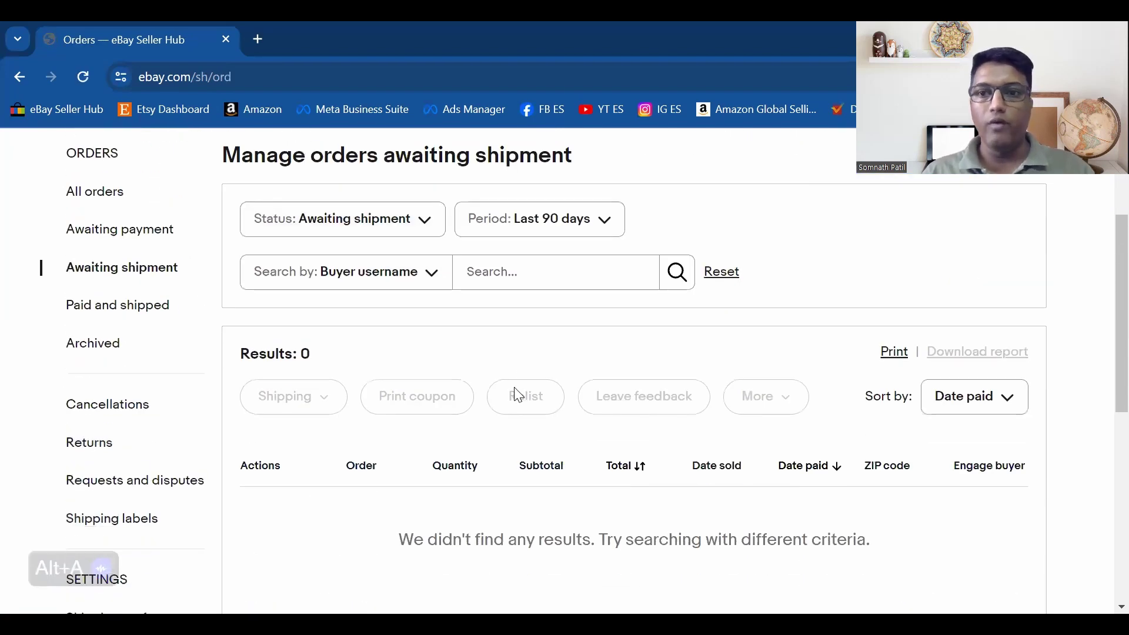
{"action": "scroll", "coordinate": [472, 397], "scroll_direction": "up", "scroll_amount": 3}
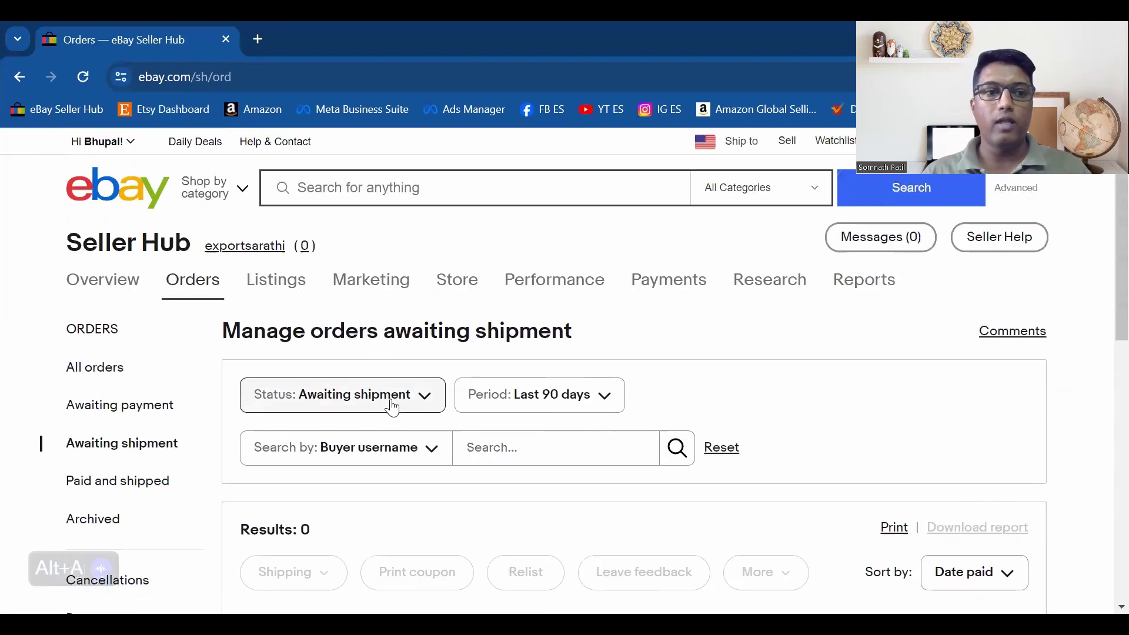
Open the Listings section and look through the whole active listings management page
{"action": "left_click", "coordinate": [285, 287]}
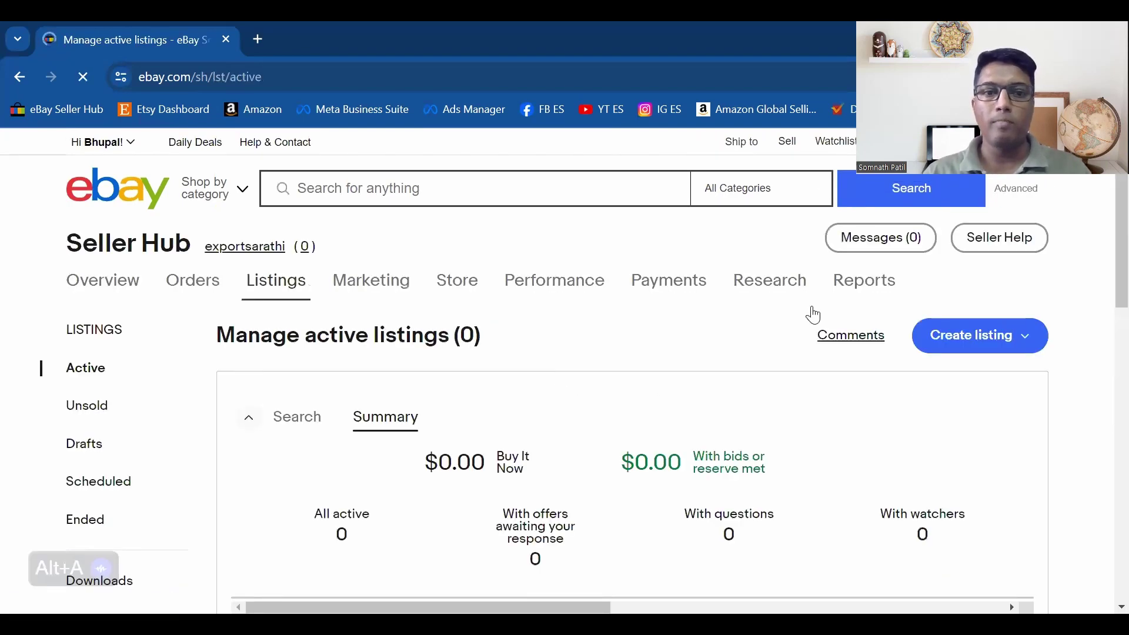
{"action": "scroll", "coordinate": [391, 376], "scroll_direction": "down", "scroll_amount": 7}
{"action": "scroll", "coordinate": [345, 376], "scroll_direction": "up", "scroll_amount": 7}
{"action": "scroll", "coordinate": [272, 436], "scroll_direction": "down", "scroll_amount": 1}
{"action": "scroll", "coordinate": [272, 437], "scroll_direction": "up", "scroll_amount": 1}
Open the Marketing section and review its Branding, merchandising and advertising options
{"action": "left_click", "coordinate": [377, 281]}
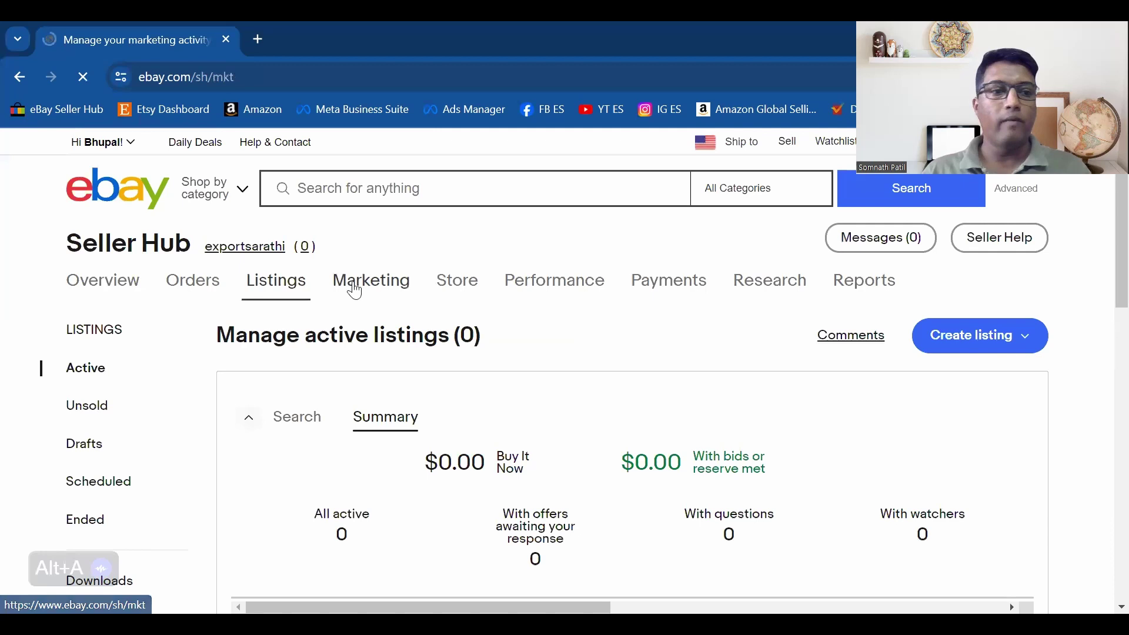
{"action": "scroll", "coordinate": [159, 311], "scroll_direction": "down", "scroll_amount": 1}
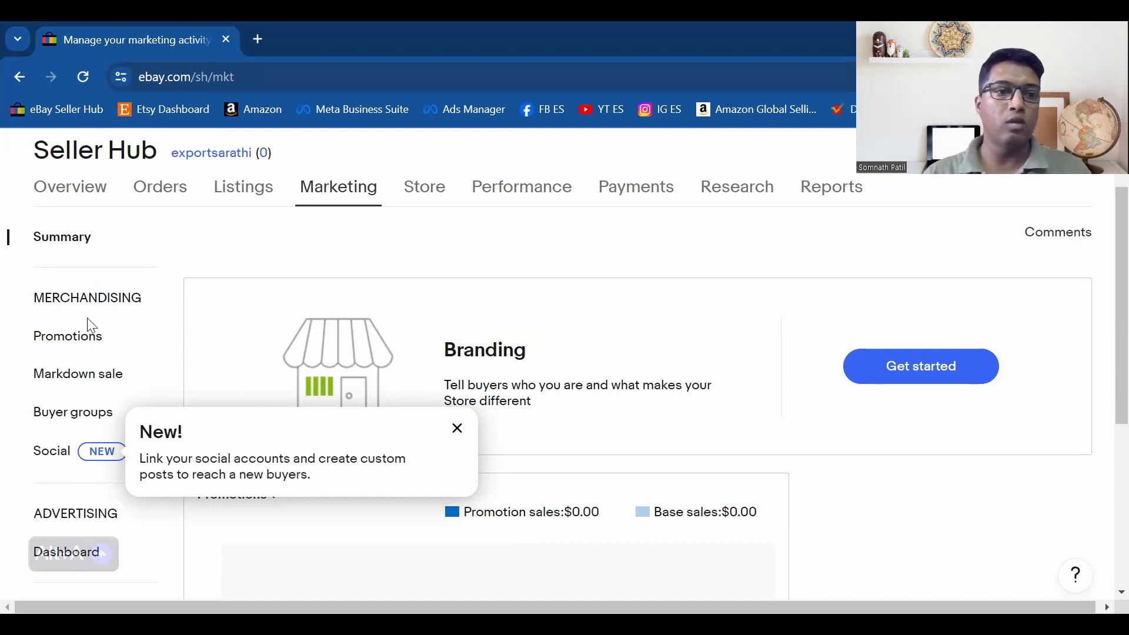
{"action": "scroll", "coordinate": [88, 394], "scroll_direction": "down", "scroll_amount": 3}
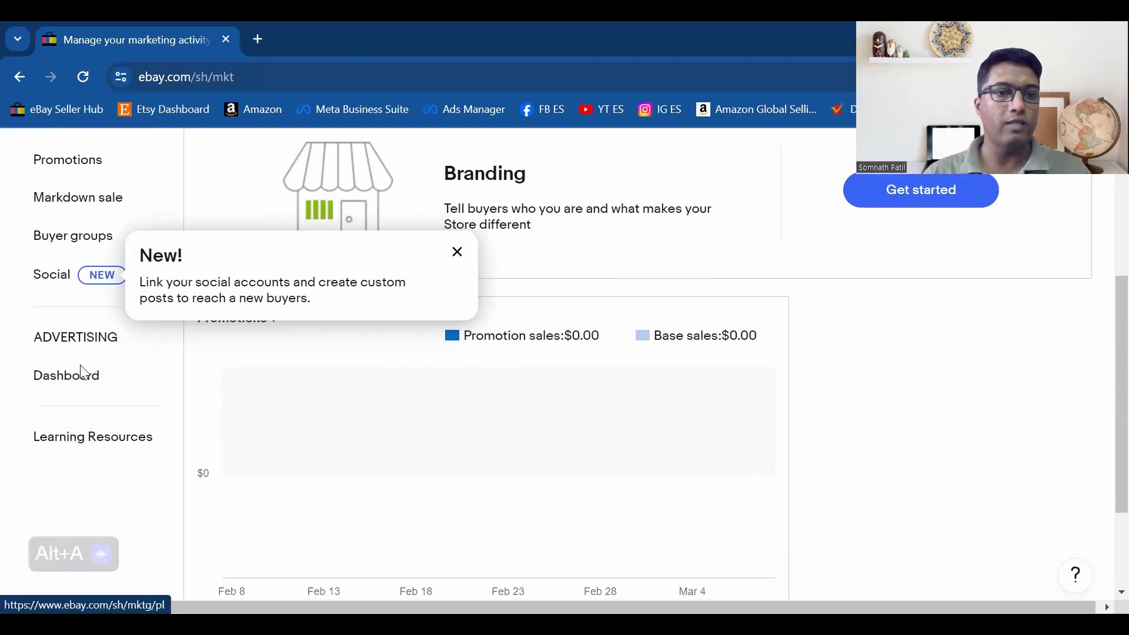
{"action": "scroll", "coordinate": [79, 373], "scroll_direction": "up", "scroll_amount": 5}
Open the Store section and review the subscription services described on the Manage Subscription page
{"action": "left_click", "coordinate": [430, 286]}
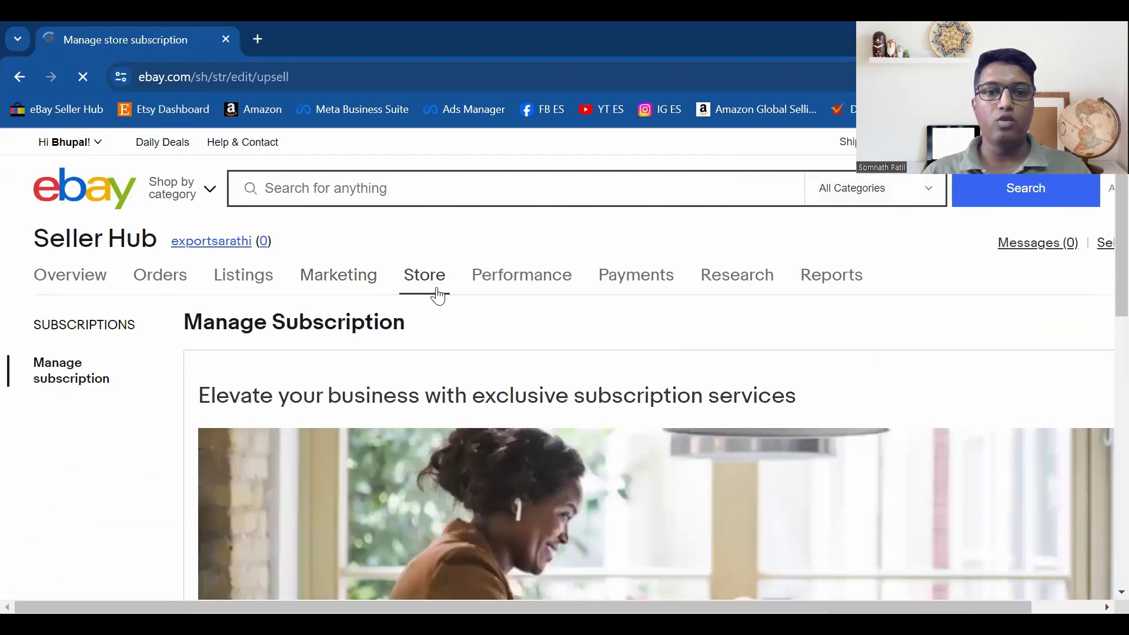
{"action": "scroll", "coordinate": [329, 303], "scroll_direction": "down", "scroll_amount": 3}
{"action": "scroll", "coordinate": [308, 299], "scroll_direction": "down", "scroll_amount": 10}
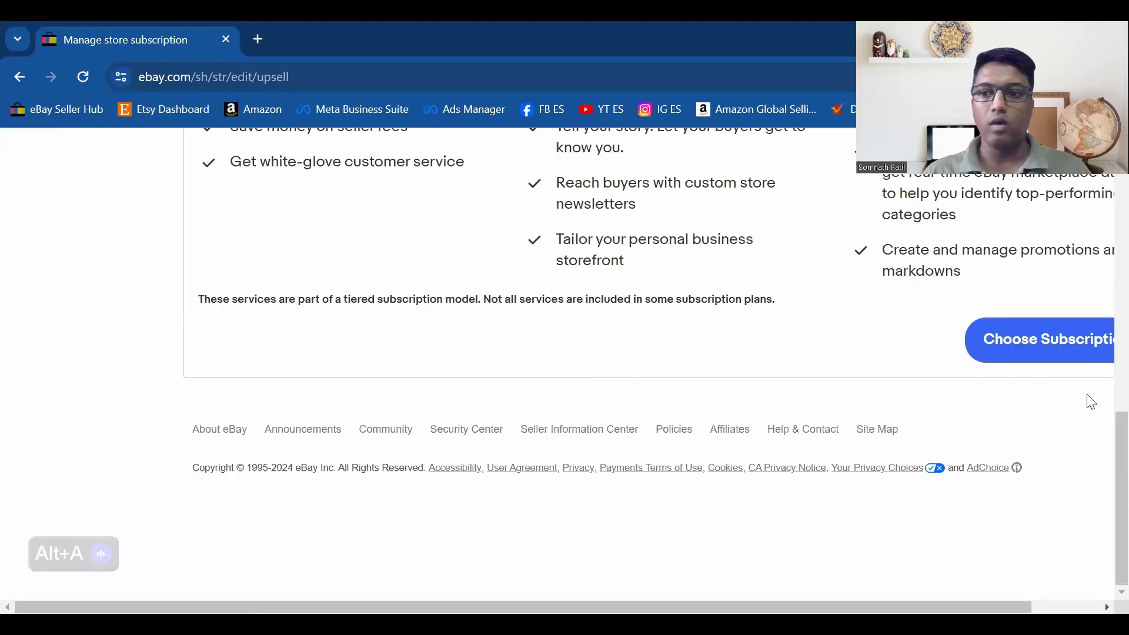
{"action": "scroll", "coordinate": [1058, 423], "scroll_direction": "up", "scroll_amount": 2}
View the Store subscription plans from Starter to Enterprise with their comparison, and return to the Manage Subscription page
{"action": "left_click", "coordinate": [1047, 449]}
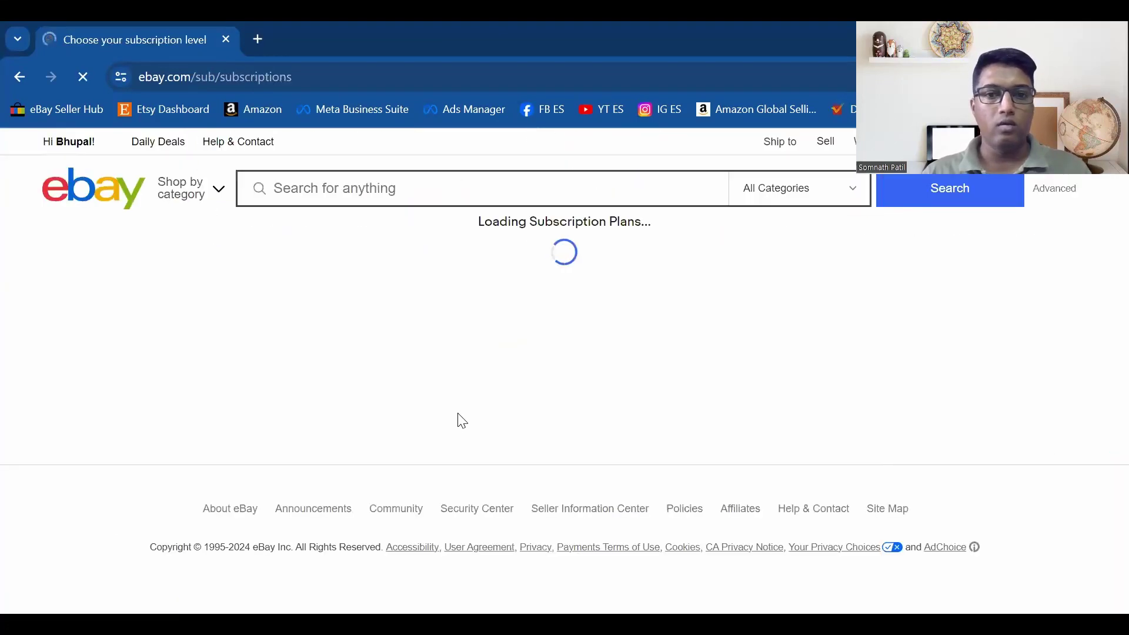
{"action": "scroll", "coordinate": [297, 247], "scroll_direction": "down", "scroll_amount": 1}
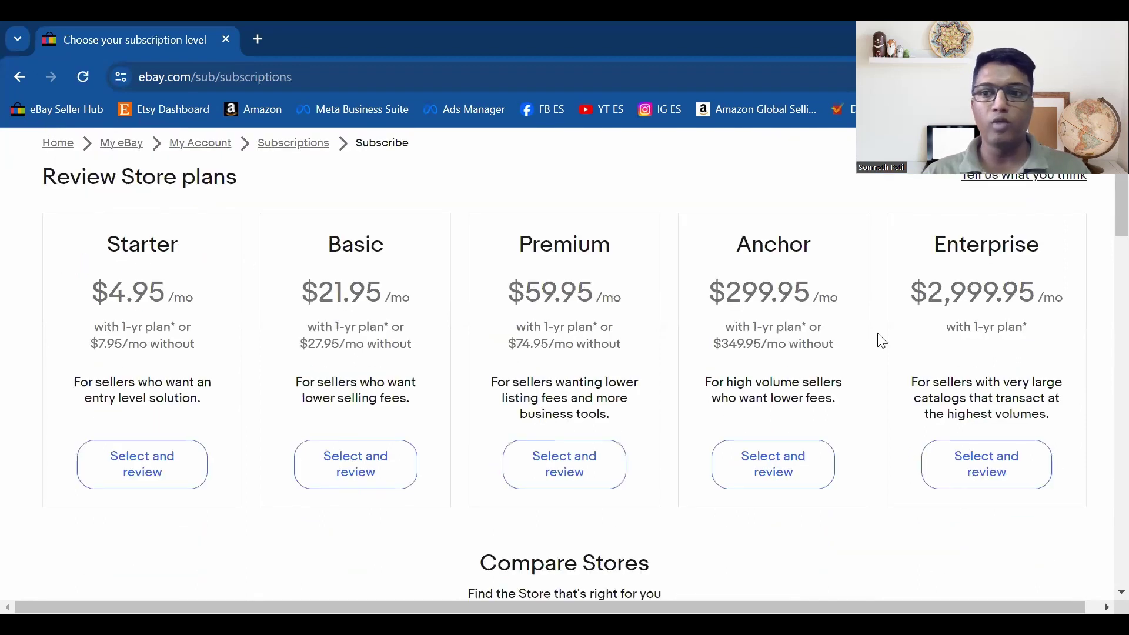
{"action": "scroll", "coordinate": [247, 329], "scroll_direction": "down", "scroll_amount": 6}
{"action": "right_click", "coordinate": [203, 351]}
{"action": "scroll", "coordinate": [83, 383], "scroll_direction": "up", "scroll_amount": 7}
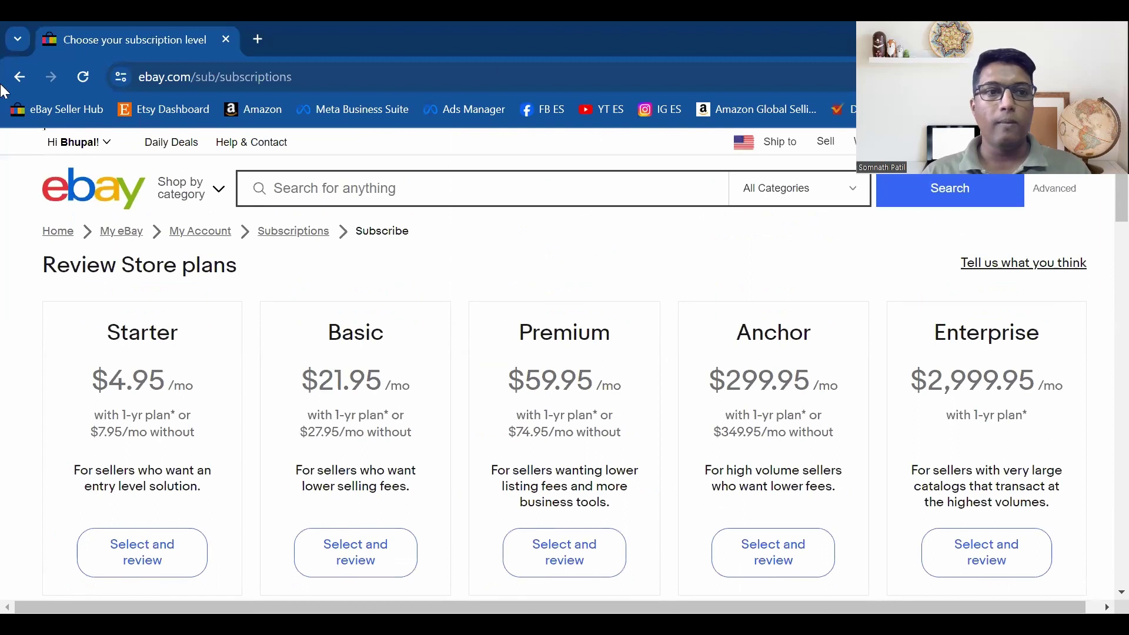
{"action": "left_click", "coordinate": [11, 77]}
{"action": "scroll", "coordinate": [485, 387], "scroll_direction": "up", "scroll_amount": 10}
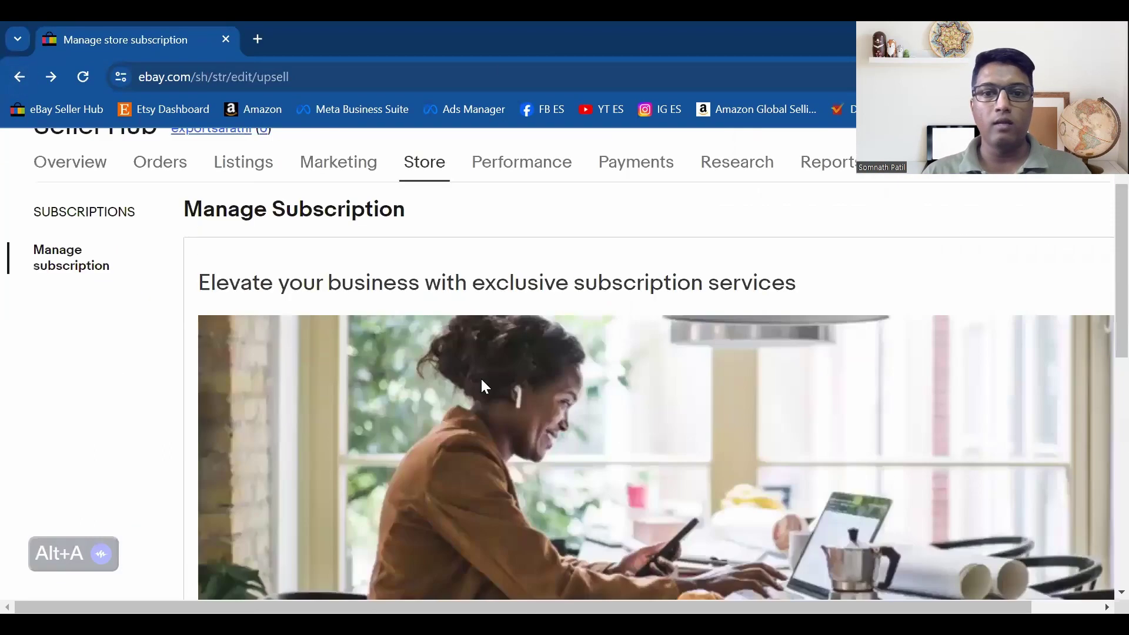
{"action": "scroll", "coordinate": [485, 386], "scroll_direction": "up", "scroll_amount": 2}
Open the Performance section and review its summary from the sales chart down to the Seller level tile
{"action": "left_click", "coordinate": [550, 284]}
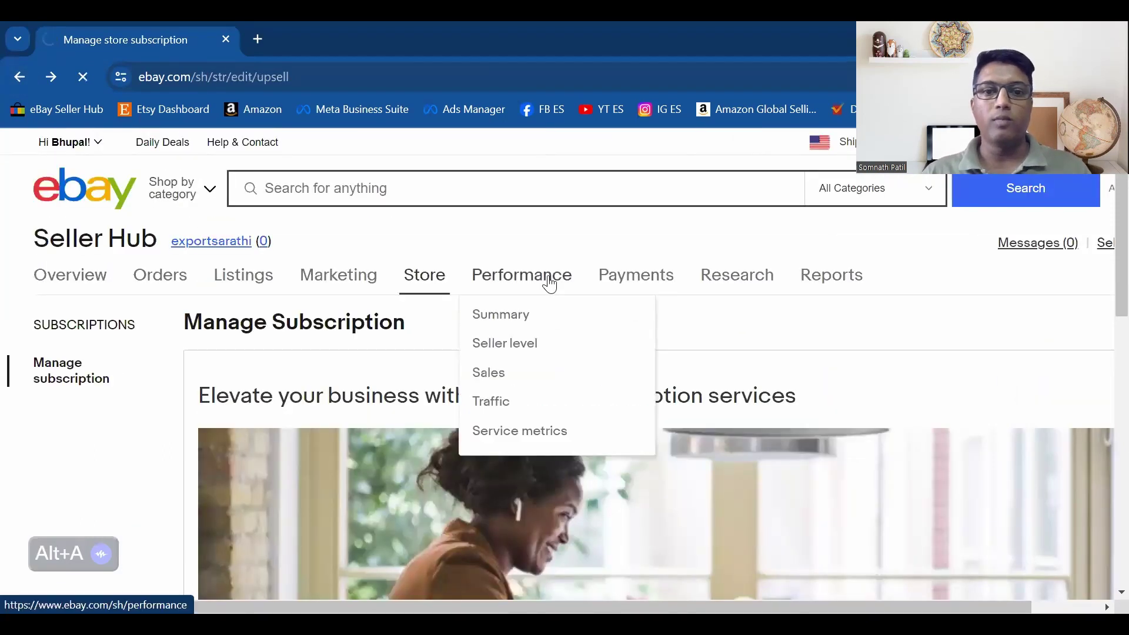
{"action": "scroll", "coordinate": [549, 388], "scroll_direction": "down", "scroll_amount": 3}
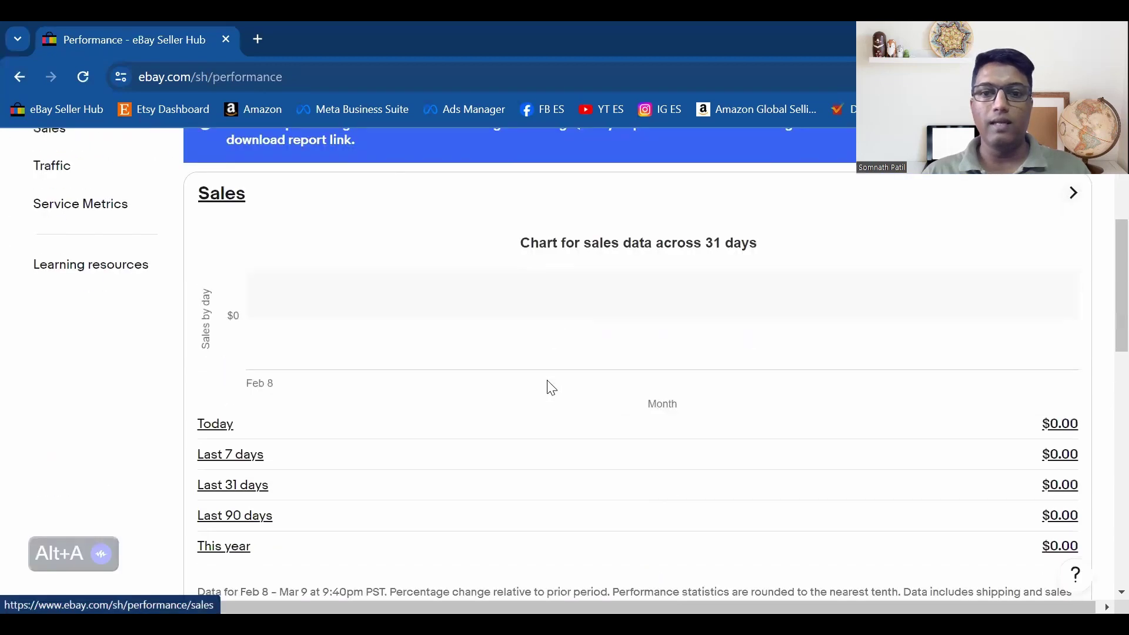
{"action": "scroll", "coordinate": [551, 388], "scroll_direction": "down", "scroll_amount": 10}
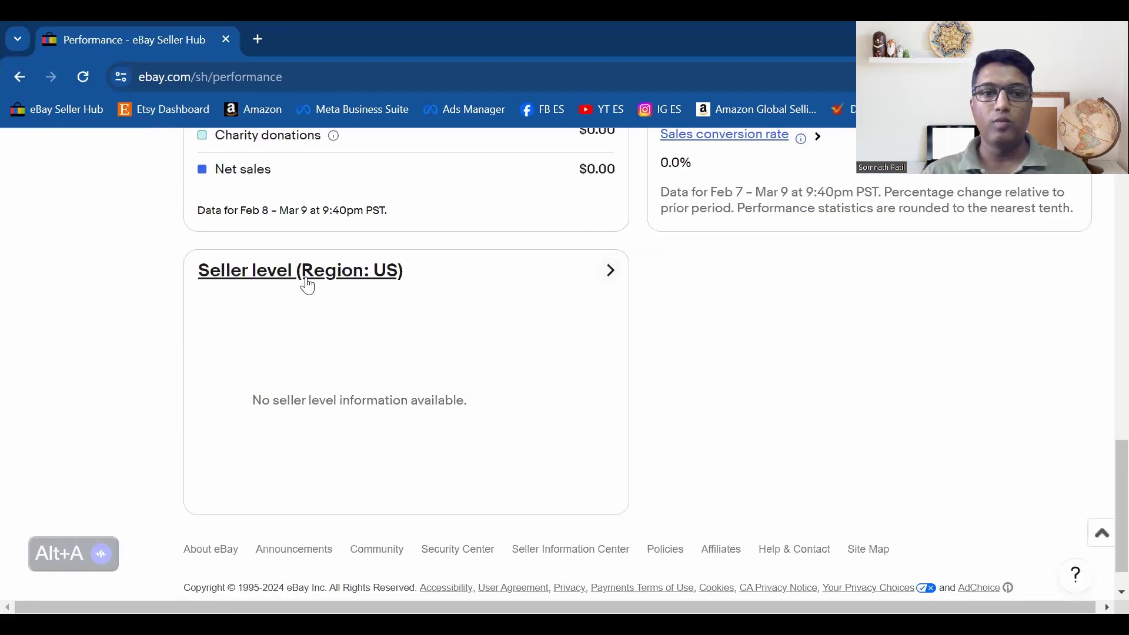
{"action": "scroll", "coordinate": [592, 390], "scroll_direction": "up", "scroll_amount": 13}
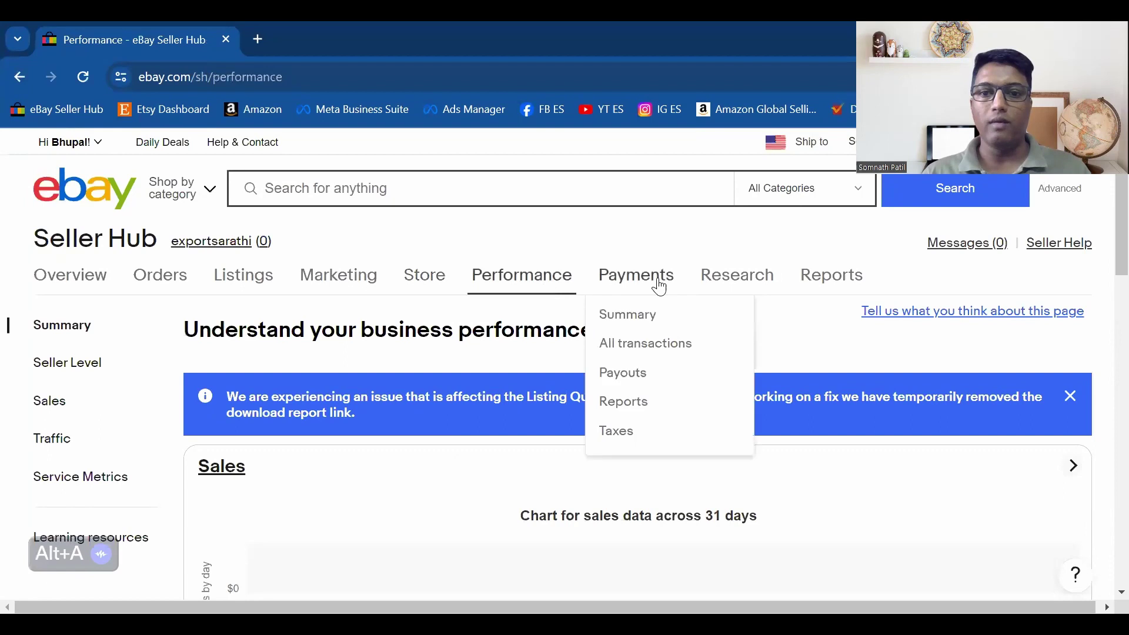
Open the Payments section and review the financial summary with its total funds and recent activity
{"action": "left_click", "coordinate": [657, 284]}
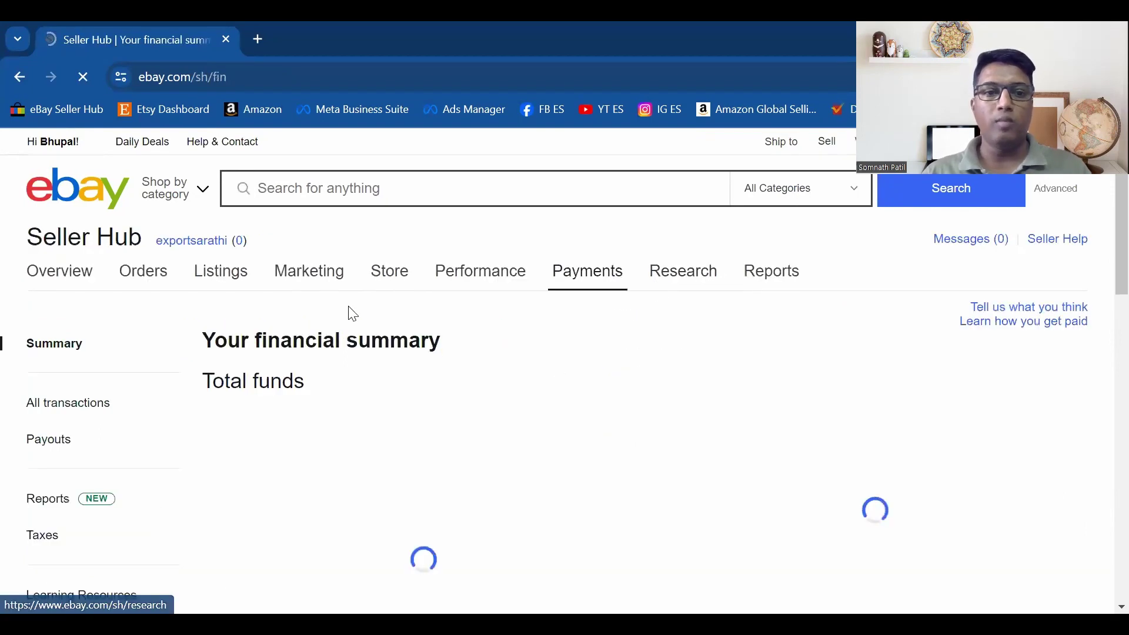
{"action": "scroll", "coordinate": [370, 323], "scroll_direction": "down", "scroll_amount": 2}
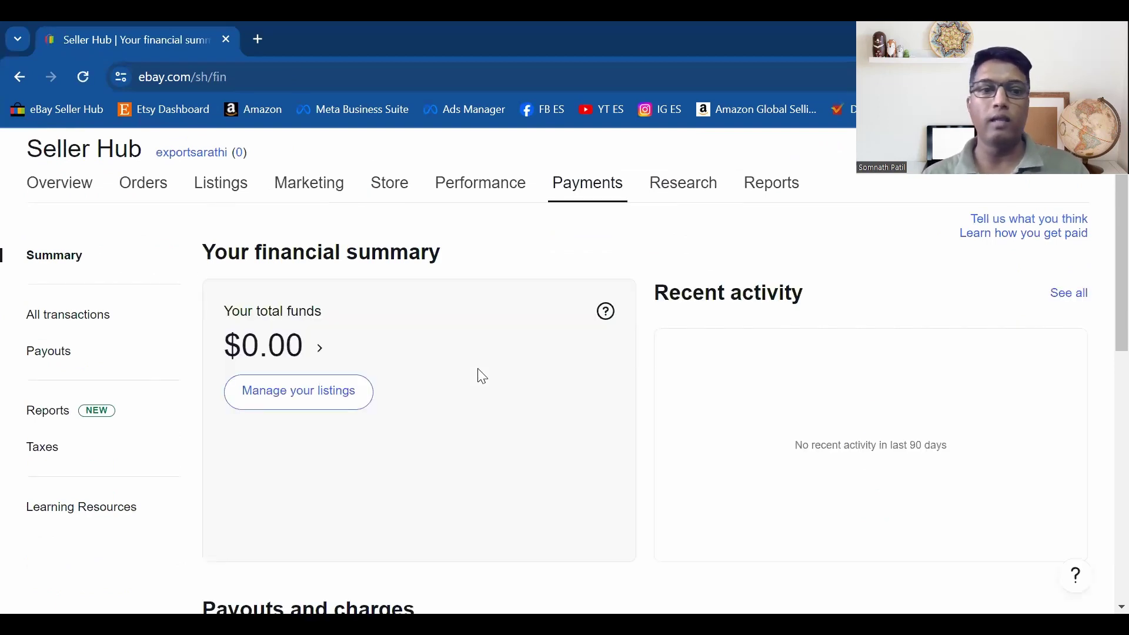
{"action": "scroll", "coordinate": [470, 405], "scroll_direction": "up", "scroll_amount": 2}
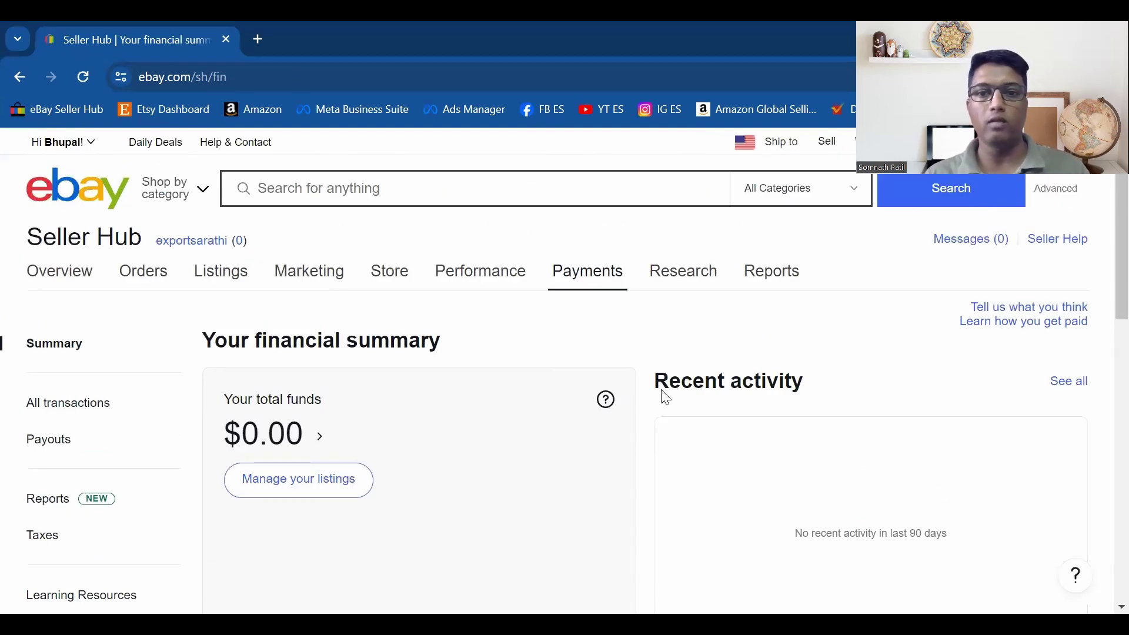
Open the Research section and dismiss the Terapeak overview video to reach the product research page
{"action": "left_click", "coordinate": [691, 279]}
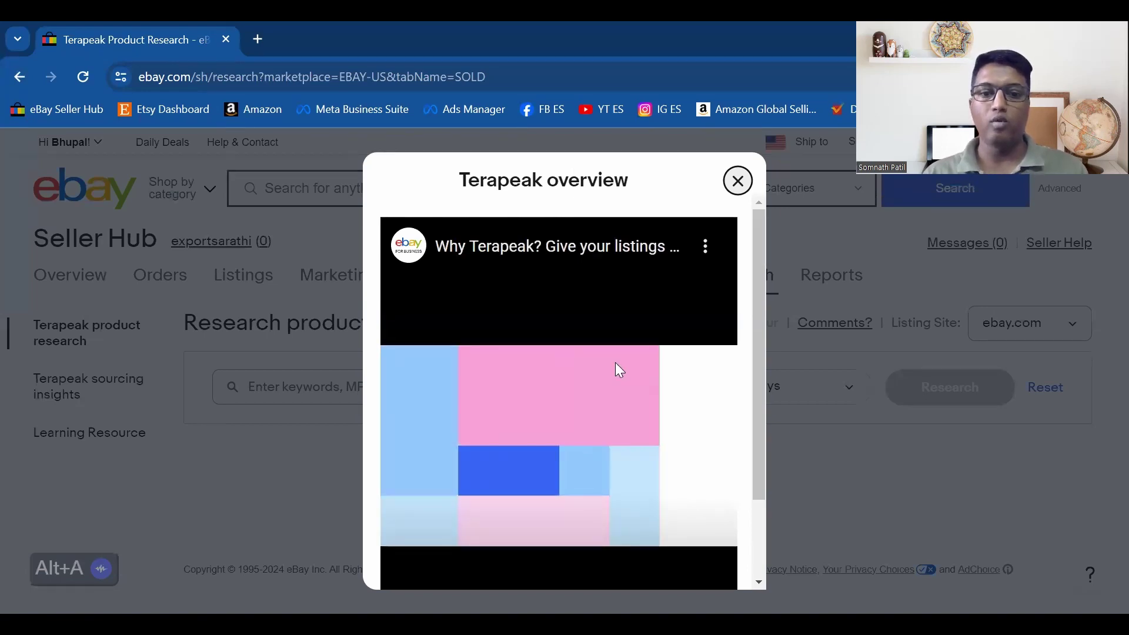
{"action": "scroll", "coordinate": [499, 448], "scroll_direction": "down", "scroll_amount": 1}
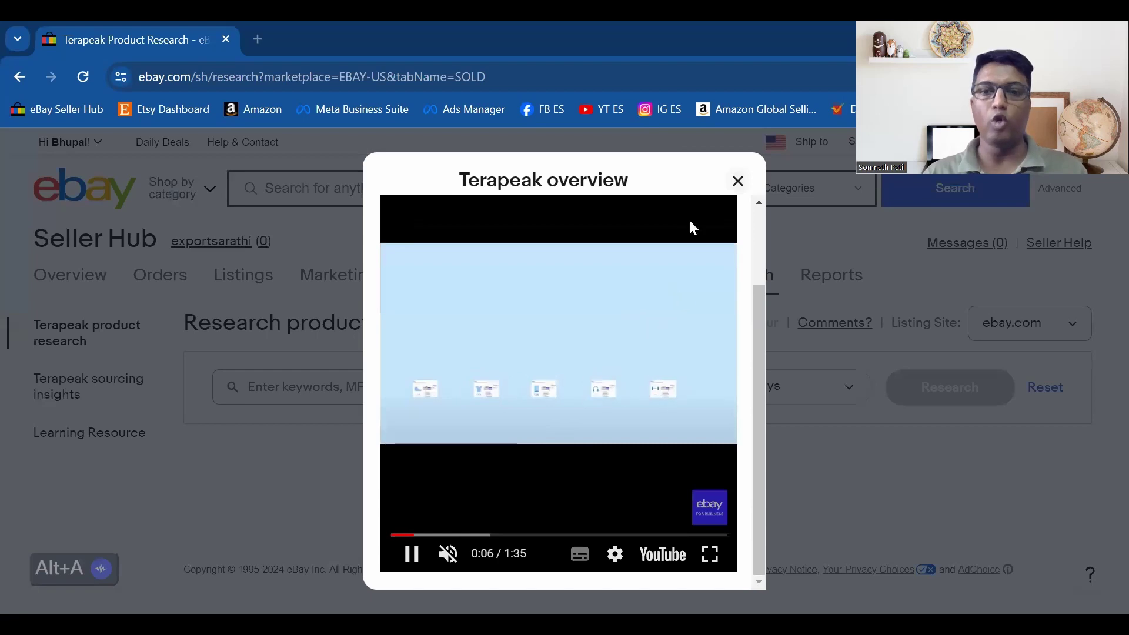
{"action": "left_click", "coordinate": [737, 180]}
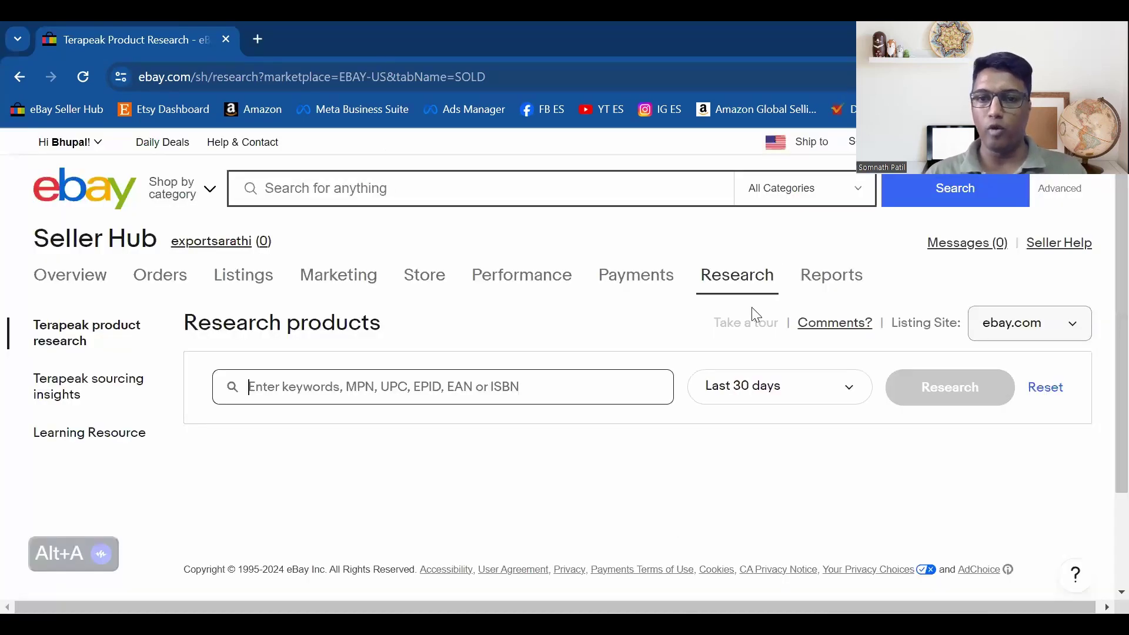
Open the Reports section, dismiss the welcome message, and review the file upload steps on the Uploads page
{"action": "left_click", "coordinate": [854, 288]}
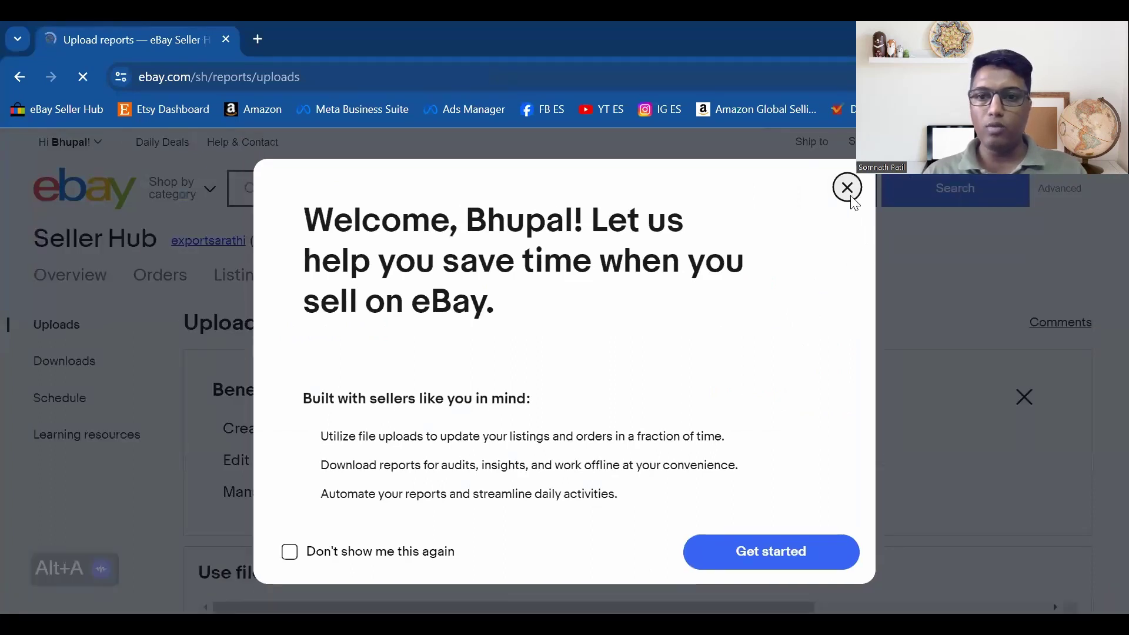
{"action": "left_click", "coordinate": [851, 197]}
{"action": "scroll", "coordinate": [693, 396], "scroll_direction": "down", "scroll_amount": 6}
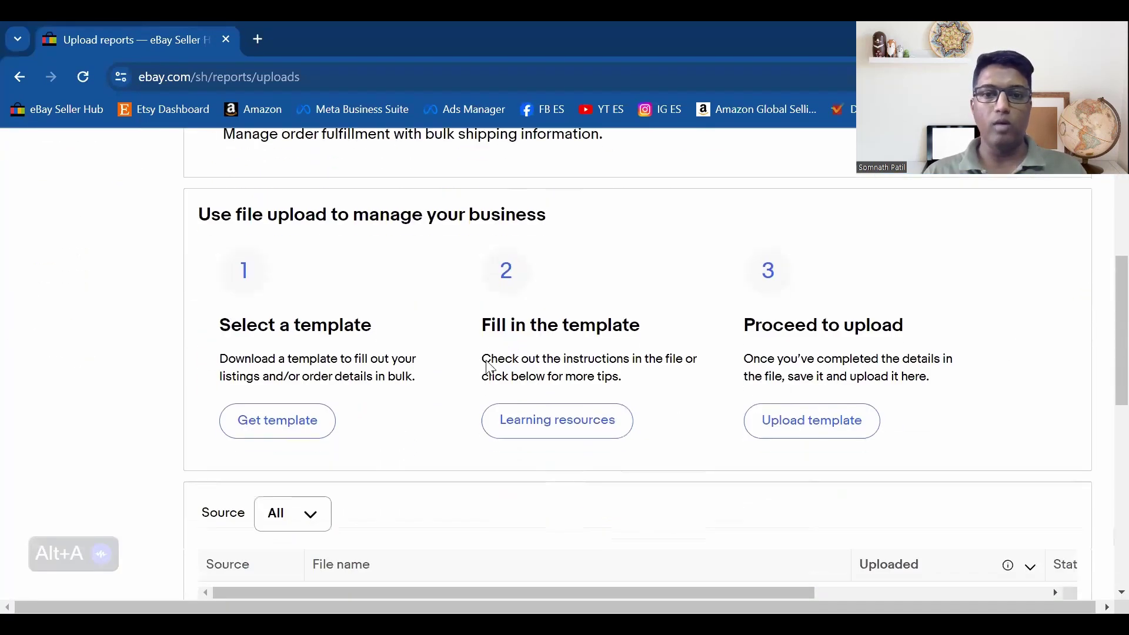
{"action": "scroll", "coordinate": [490, 366], "scroll_direction": "down", "scroll_amount": 3}
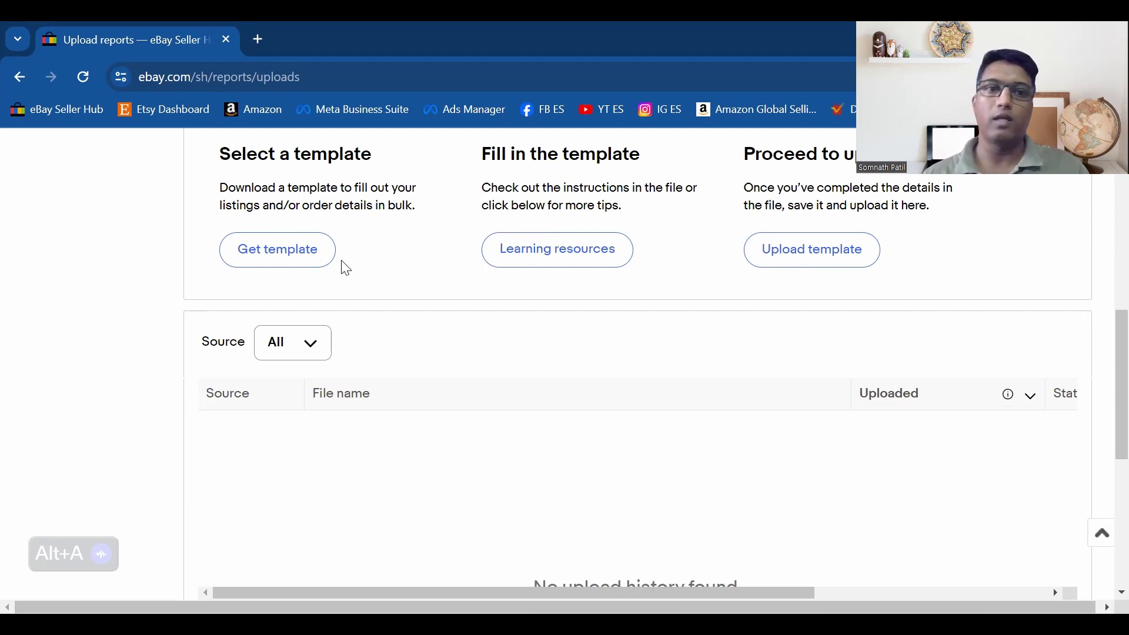
{"action": "scroll", "coordinate": [336, 276], "scroll_direction": "up", "scroll_amount": 2}
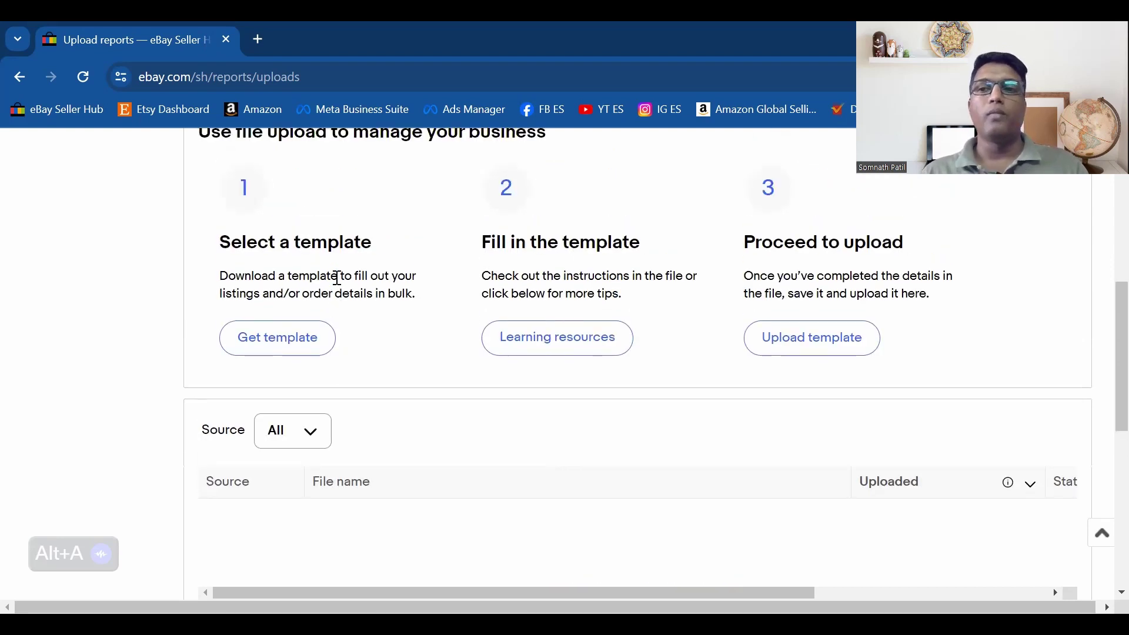
View the template download dialog, close it without choosing a source, and return to the start of the Uploads page
{"action": "left_click", "coordinate": [292, 341]}
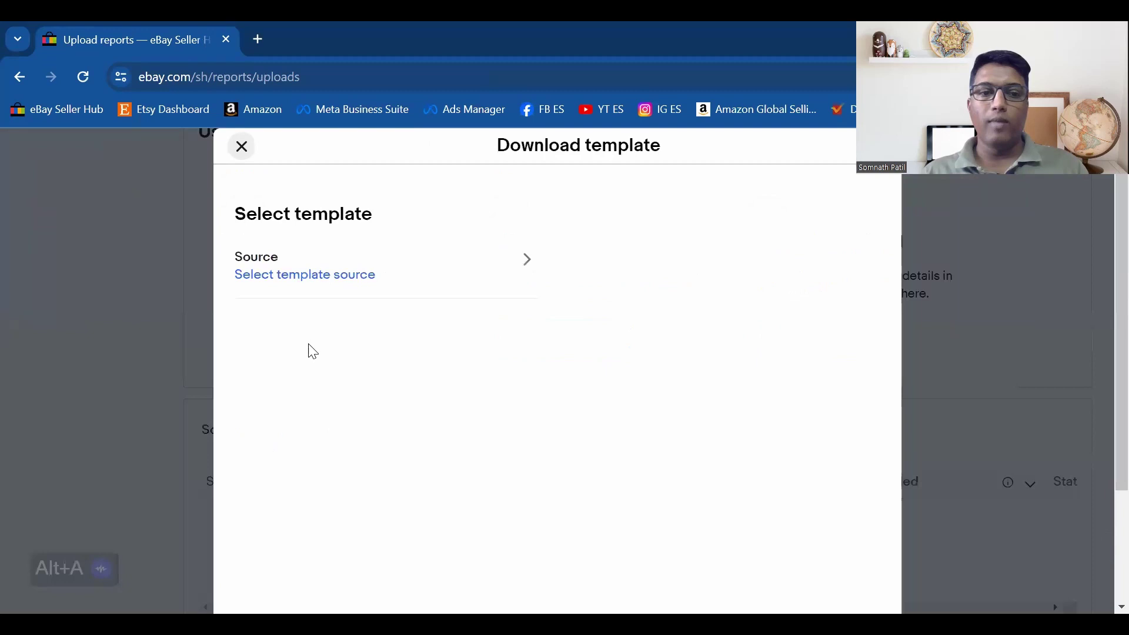
{"action": "left_click", "coordinate": [242, 147]}
{"action": "scroll", "coordinate": [565, 276], "scroll_direction": "up", "scroll_amount": 2}
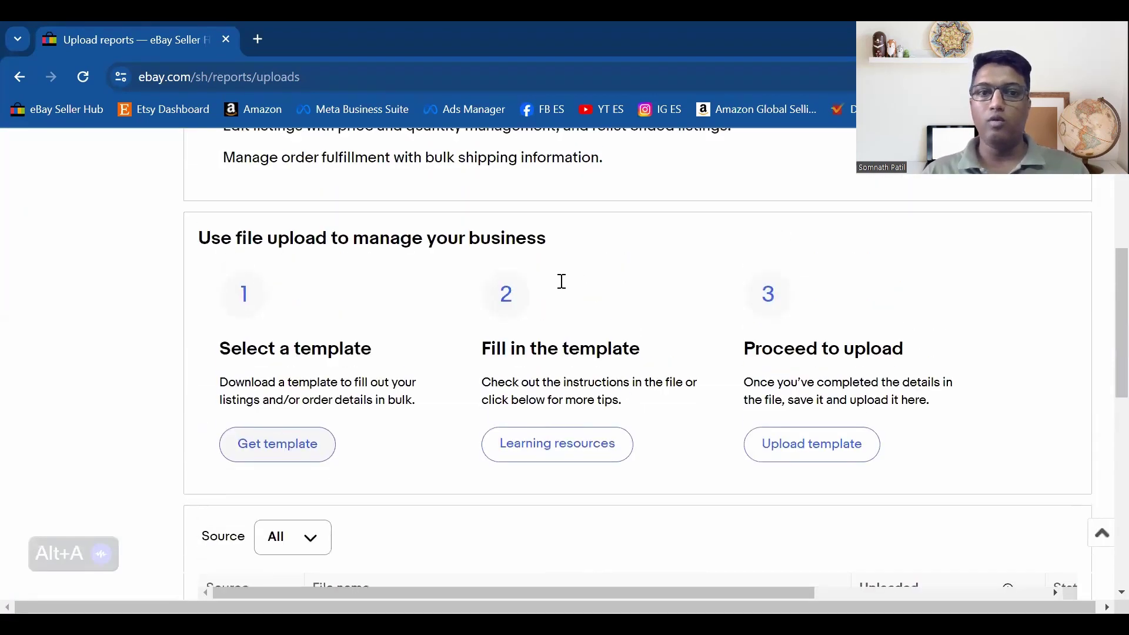
{"action": "scroll", "coordinate": [561, 282], "scroll_direction": "up", "scroll_amount": 4}
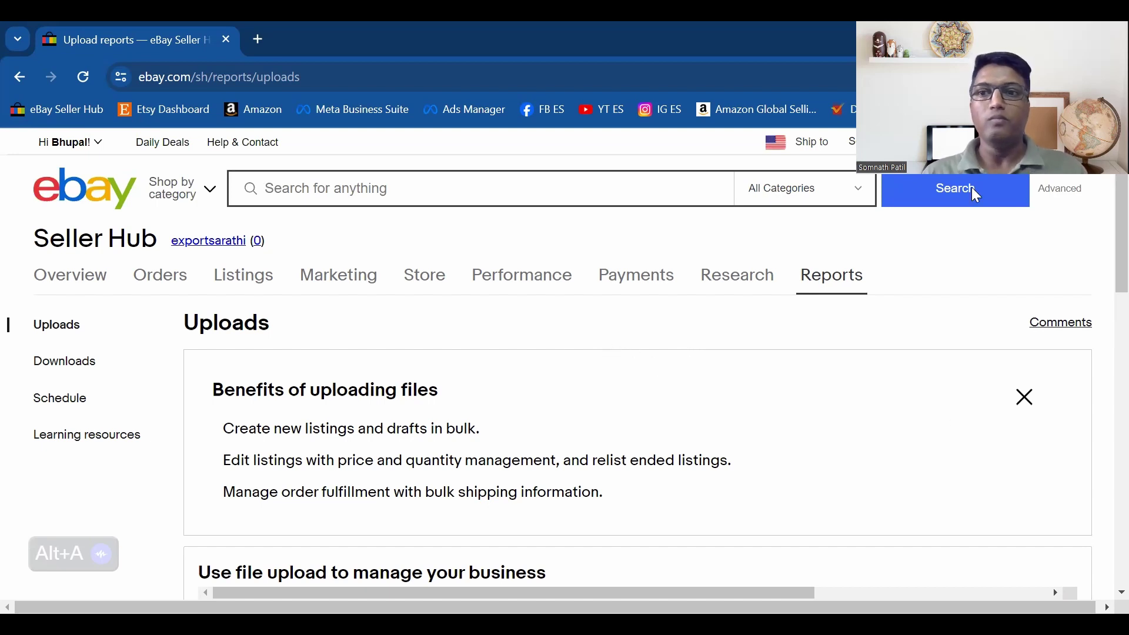
Return to the Listings section and examine its active listings summary, listing categories and settings such as Business policies
{"action": "left_click", "coordinate": [258, 283]}
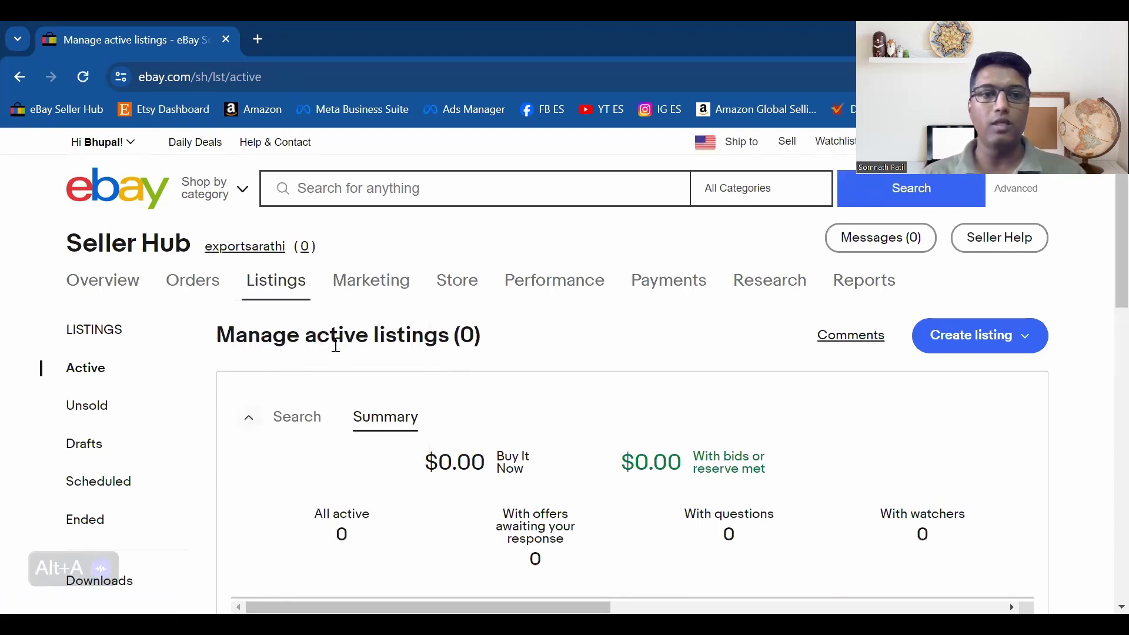
{"action": "scroll", "coordinate": [326, 365], "scroll_direction": "down", "scroll_amount": 2}
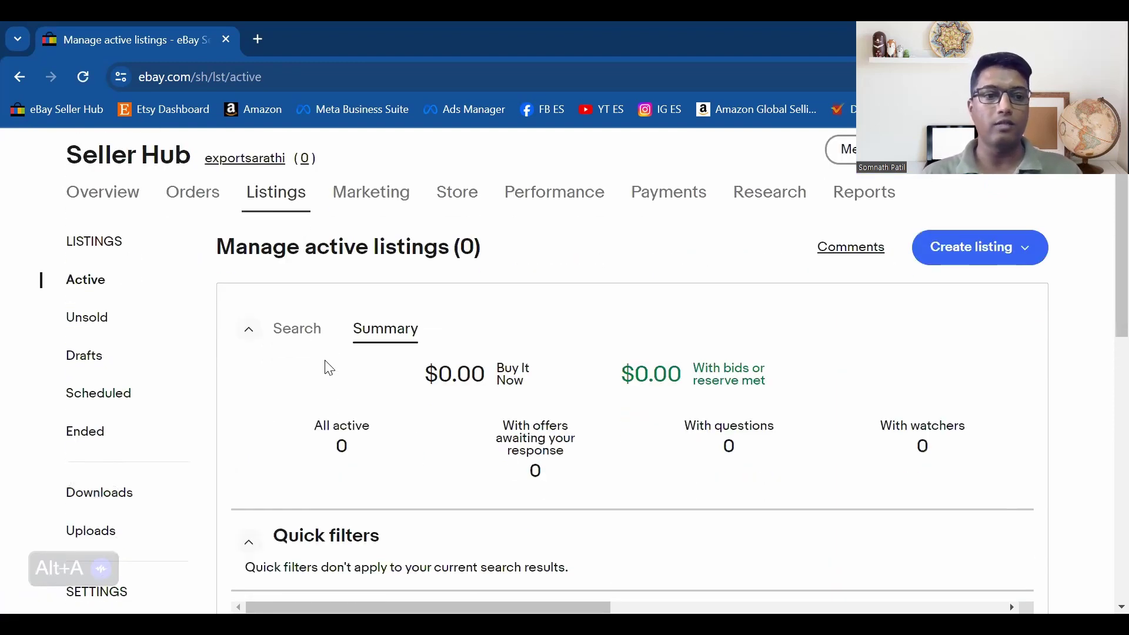
{"action": "scroll", "coordinate": [416, 329], "scroll_direction": "down", "scroll_amount": 3}
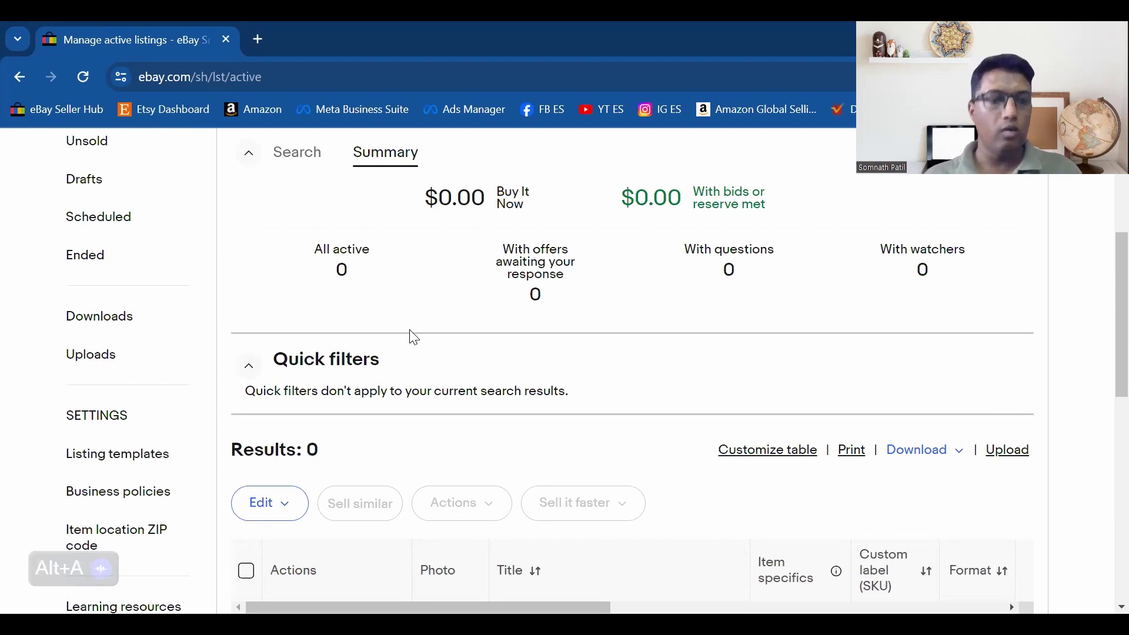
{"action": "scroll", "coordinate": [141, 382], "scroll_direction": "down", "scroll_amount": 1}
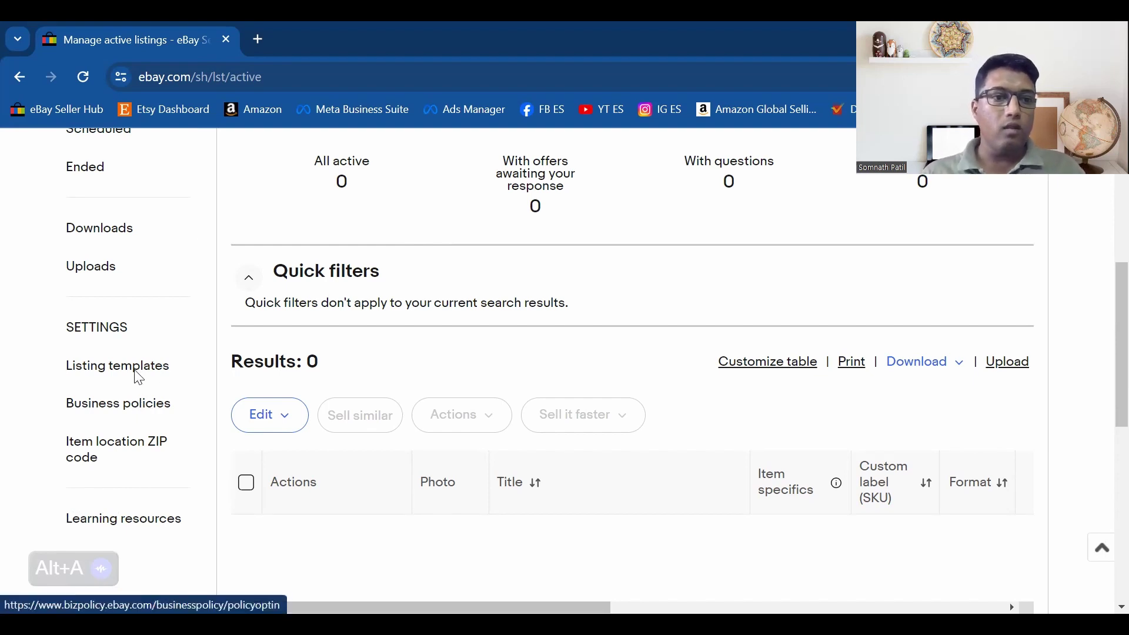
{"action": "scroll", "coordinate": [292, 289], "scroll_direction": "up", "scroll_amount": 5}
{"action": "scroll", "coordinate": [276, 297], "scroll_direction": "down", "scroll_amount": 2}
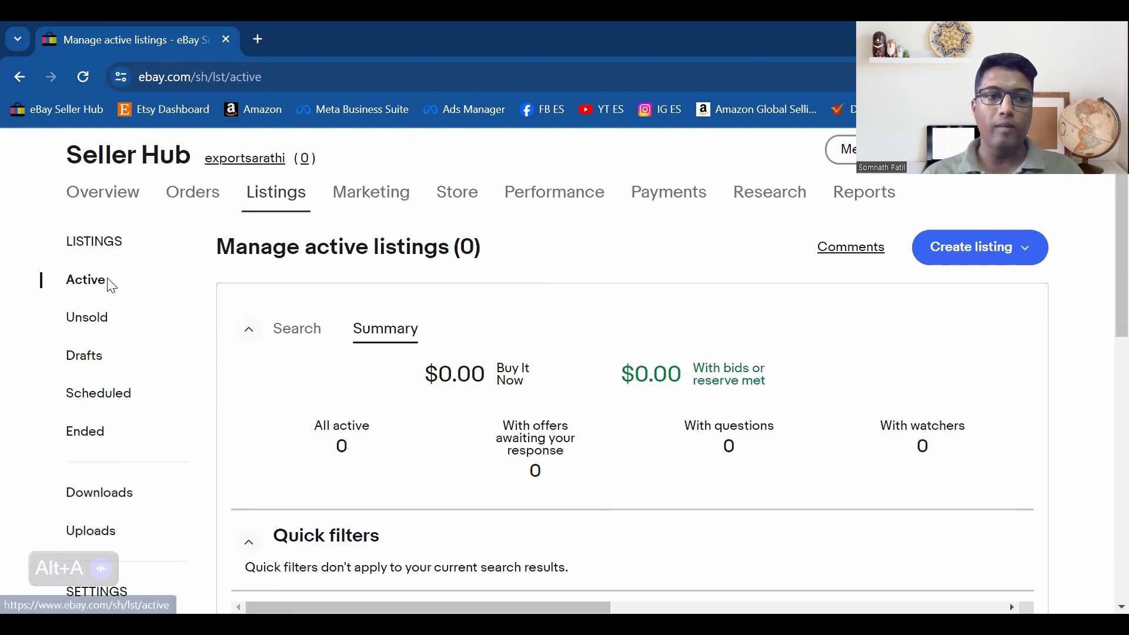
Open Business policies from the settings of the Listings section
{"action": "scroll", "coordinate": [383, 388], "scroll_direction": "down", "scroll_amount": 2}
{"action": "scroll", "coordinate": [337, 466], "scroll_direction": "down", "scroll_amount": 2}
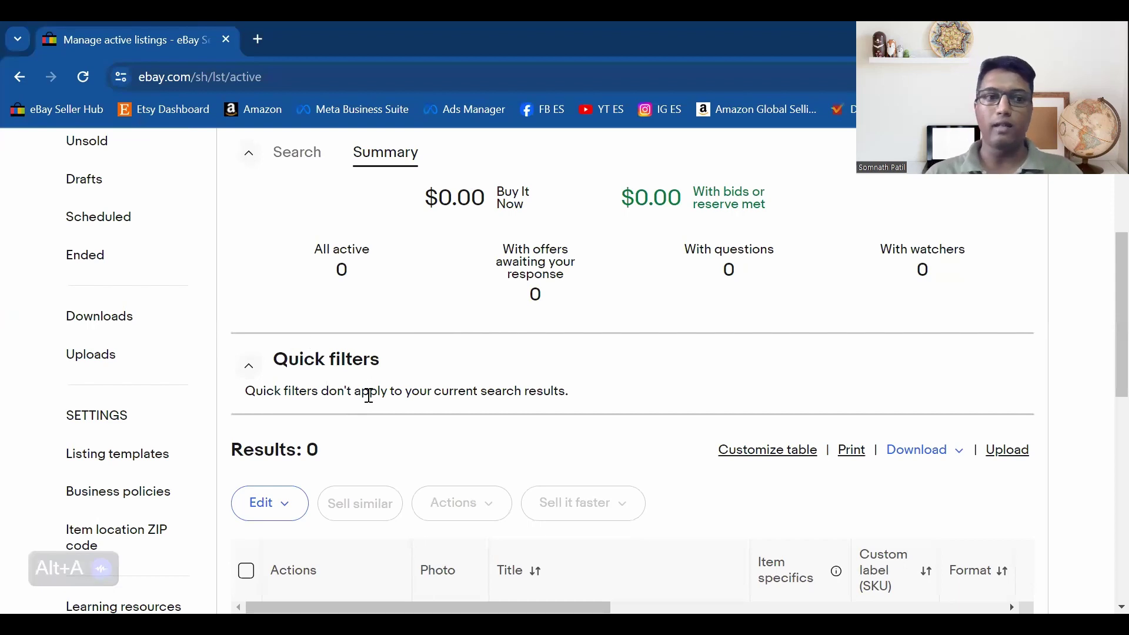
{"action": "scroll", "coordinate": [329, 341], "scroll_direction": "down", "scroll_amount": 2}
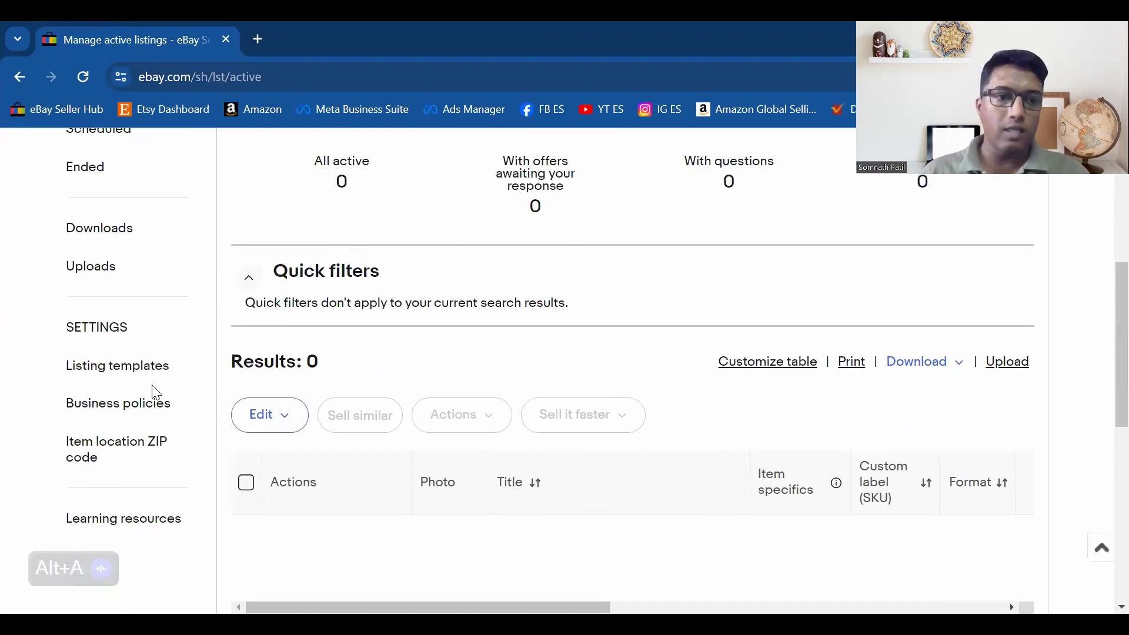
{"action": "double_click", "coordinate": [86, 328]}
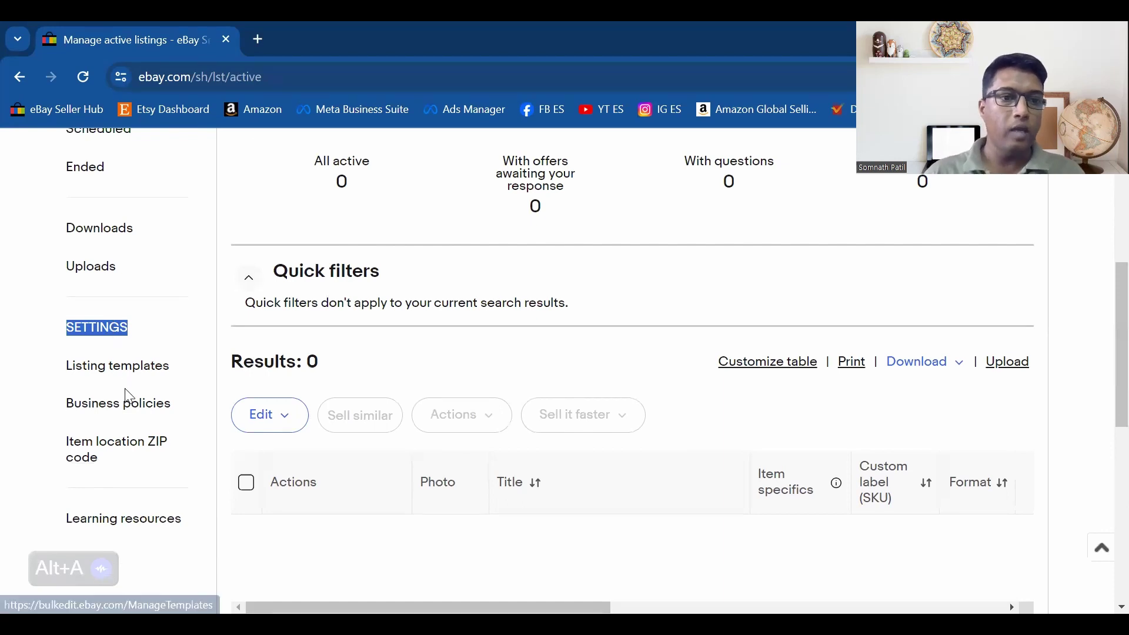
{"action": "left_click", "coordinate": [127, 412]}
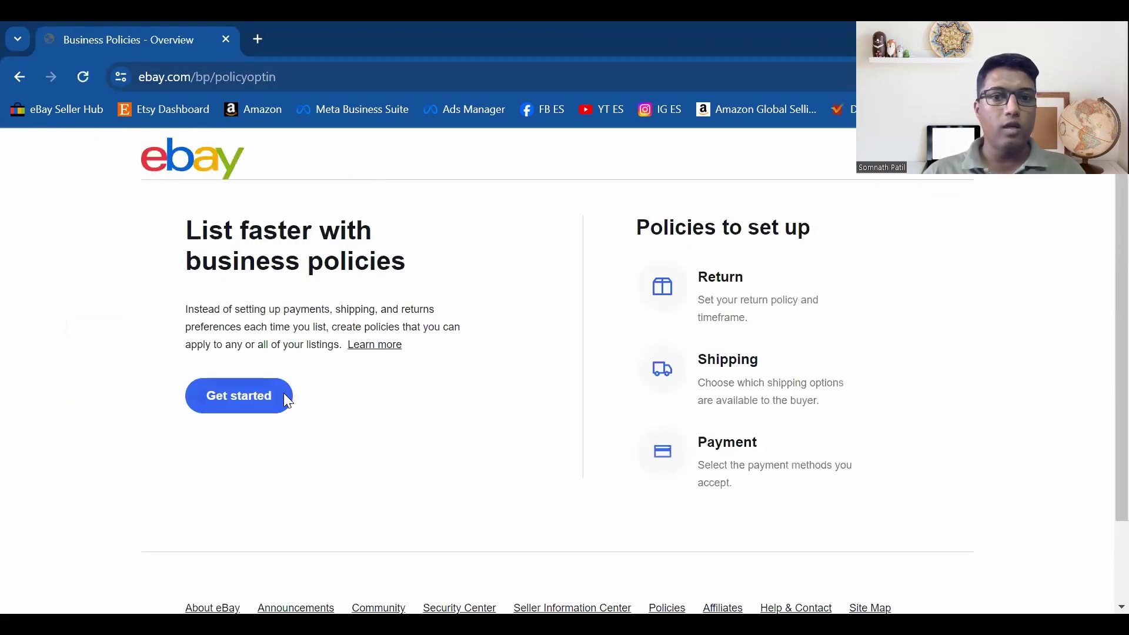
Review the return, shipping and payment policies offered for setup and get started with business policies
{"action": "scroll", "coordinate": [430, 373], "scroll_direction": "down", "scroll_amount": 1}
{"action": "scroll", "coordinate": [411, 370], "scroll_direction": "down", "scroll_amount": 2}
{"action": "scroll", "coordinate": [380, 365], "scroll_direction": "up", "scroll_amount": 3}
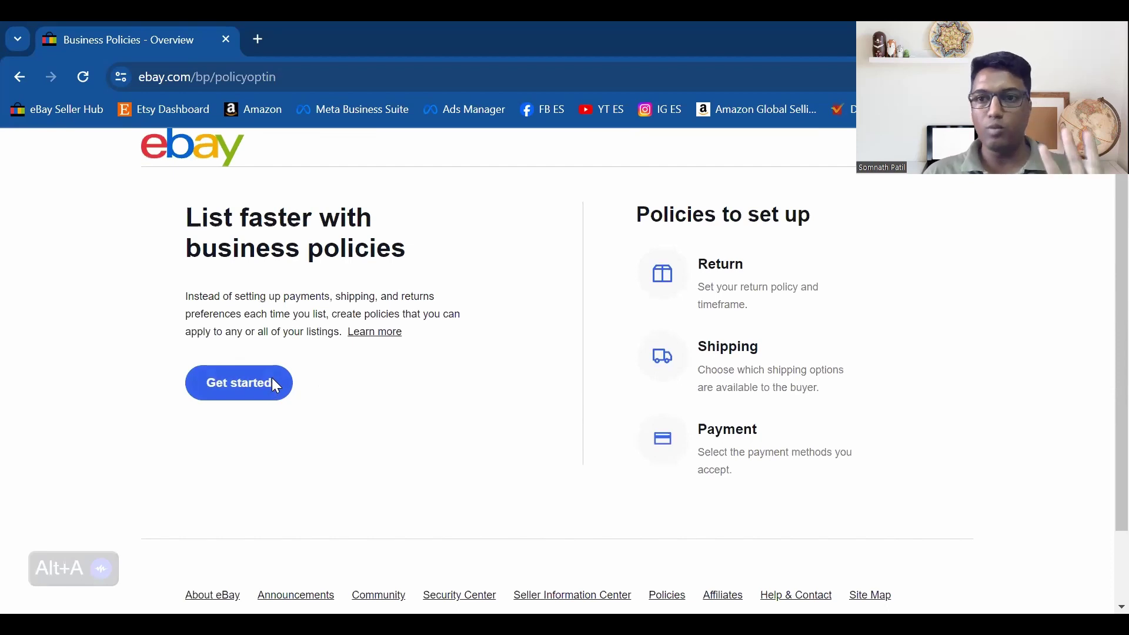
{"action": "left_click", "coordinate": [276, 385]}
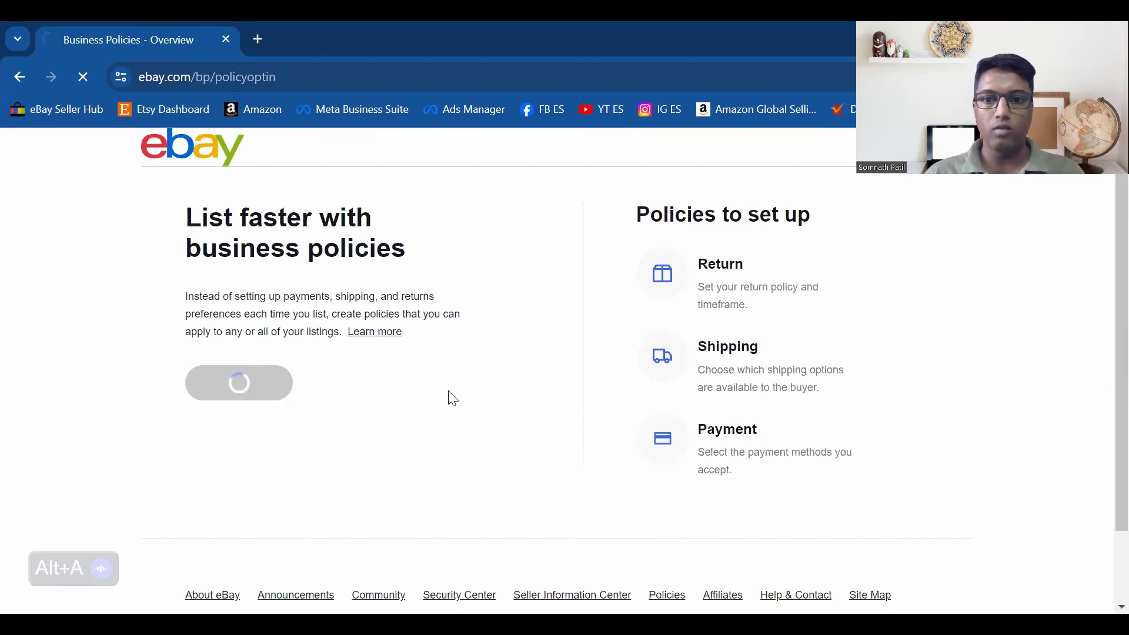
Look over the business policies management page and start creating a new shipping policy
{"action": "scroll", "coordinate": [529, 365], "scroll_direction": "down", "scroll_amount": 3}
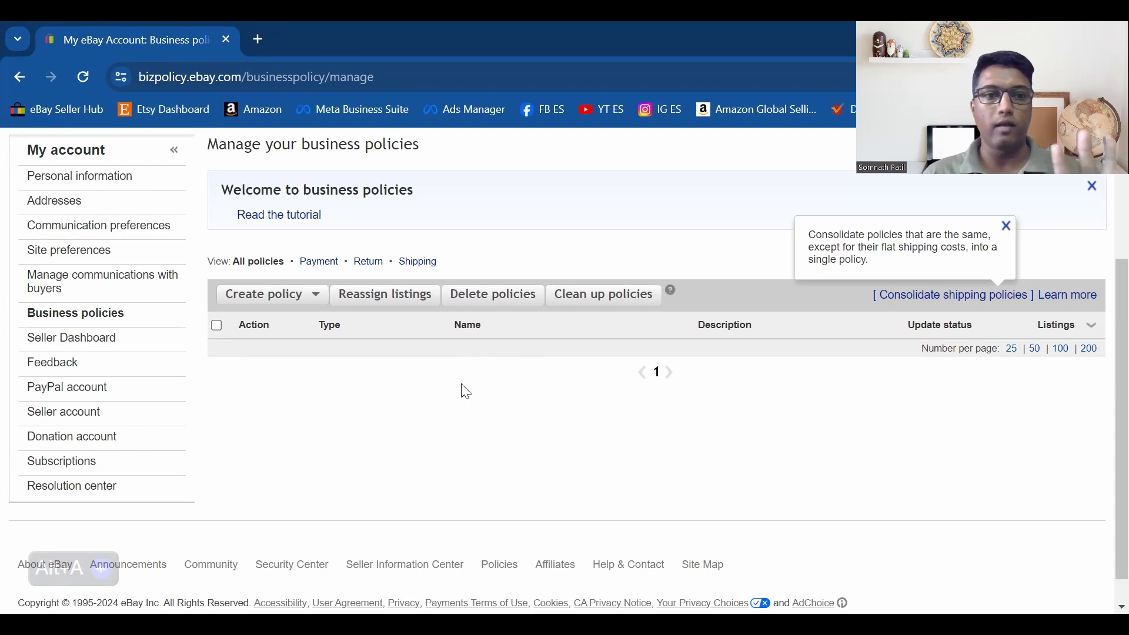
{"action": "scroll", "coordinate": [450, 270], "scroll_direction": "up", "scroll_amount": 3}
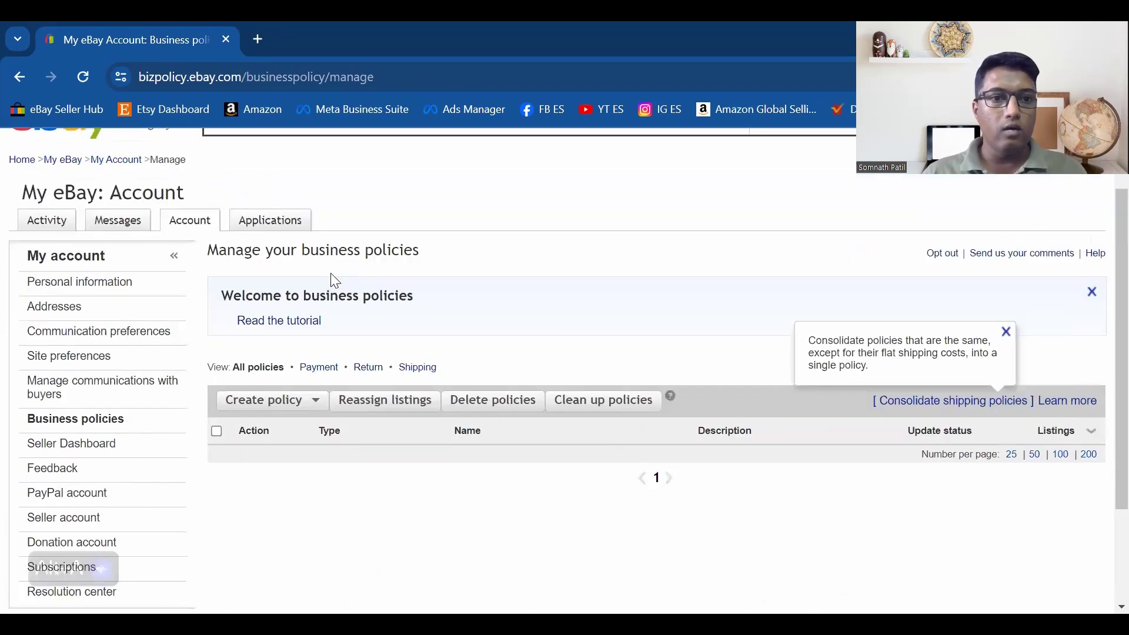
{"action": "scroll", "coordinate": [285, 310], "scroll_direction": "down", "scroll_amount": 3}
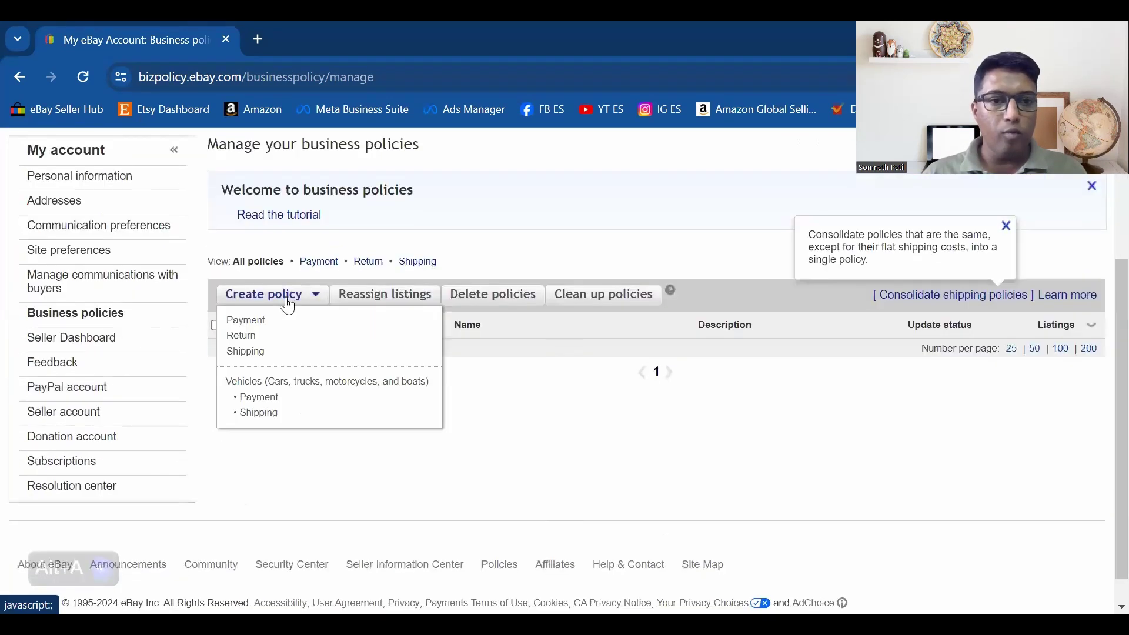
{"action": "left_click", "coordinate": [263, 352]}
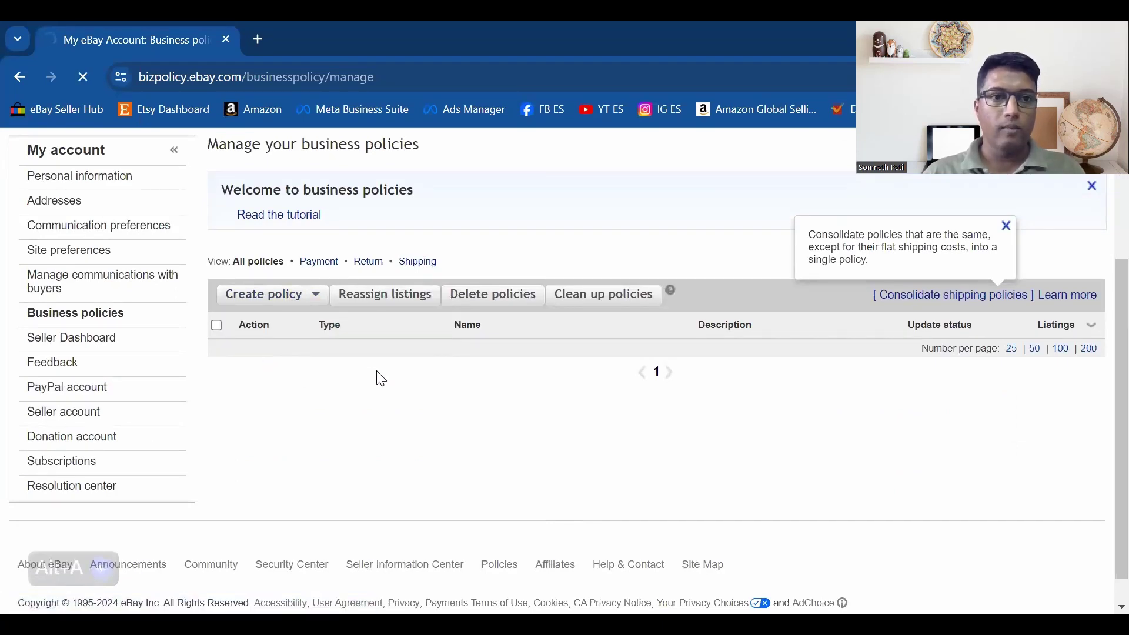
{"action": "key", "text": "alt+a"}
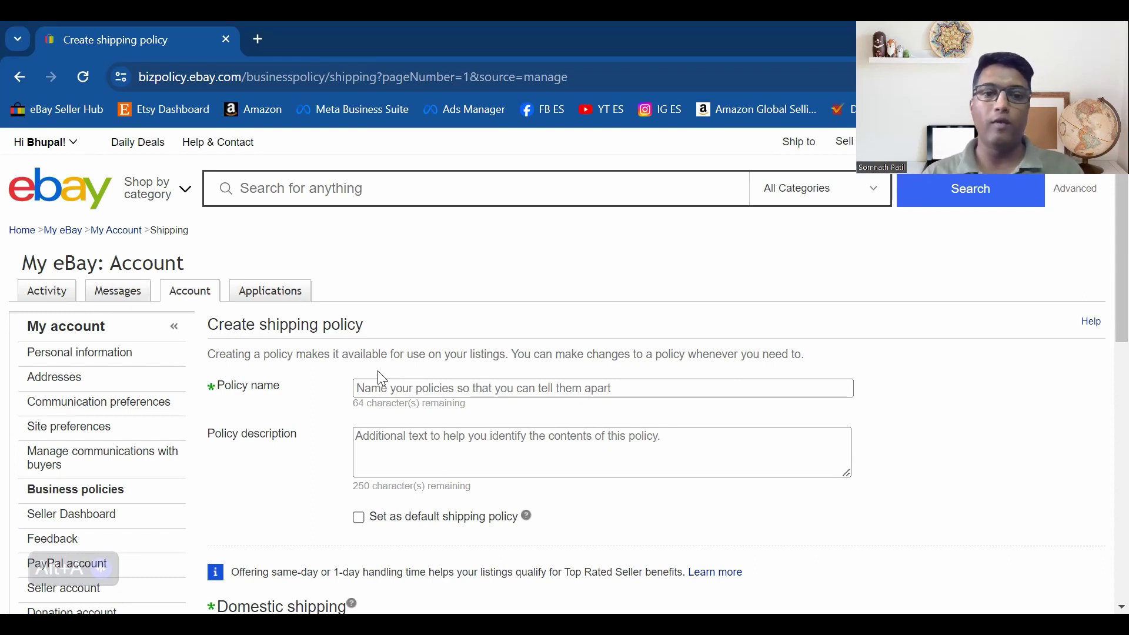
Name the new shipping policy "US UK"
{"action": "scroll", "coordinate": [381, 378], "scroll_direction": "down", "scroll_amount": 3}
{"action": "left_click", "coordinate": [407, 212]}
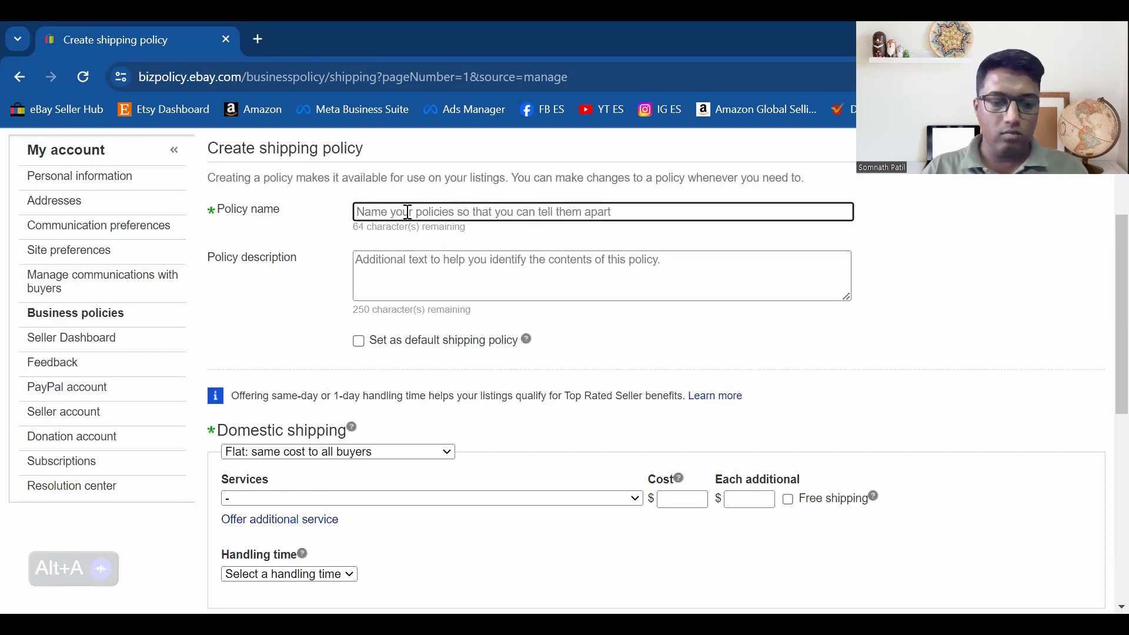
{"action": "type", "text": "U"}
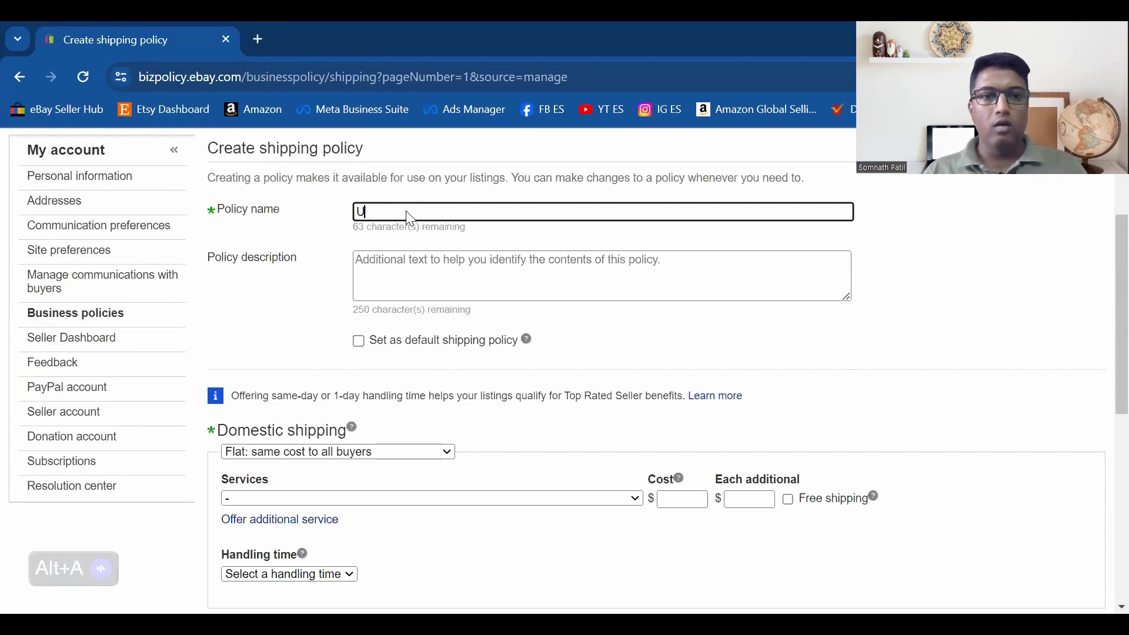
{"action": "type", "text": "S UK"}
{"action": "left_click", "coordinate": [331, 245]}
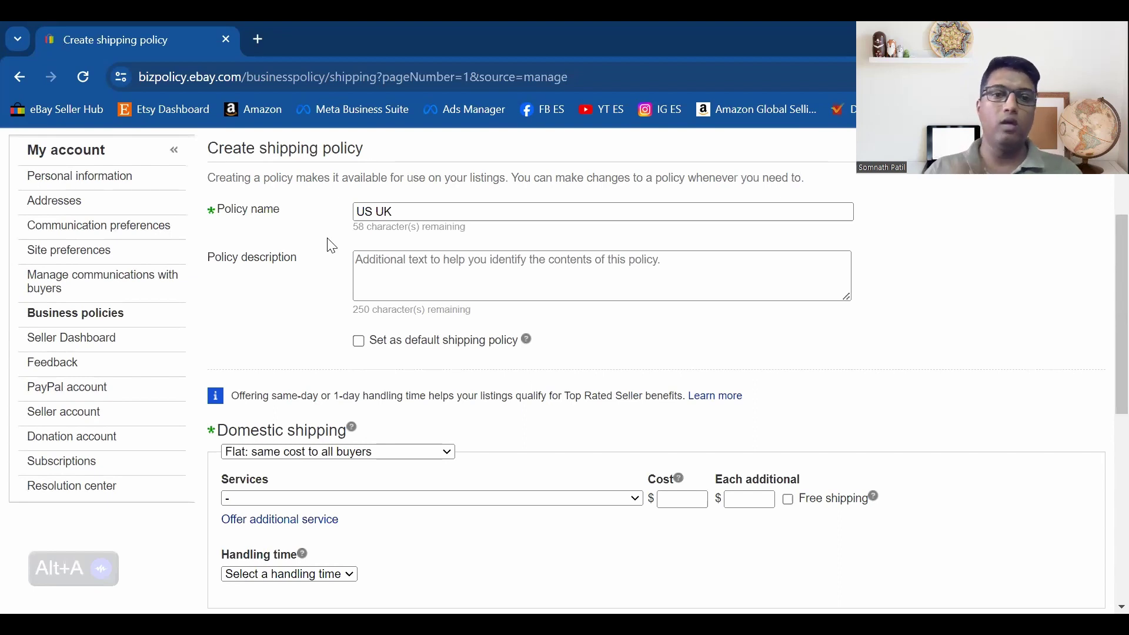
{"action": "left_click", "coordinate": [386, 213]}
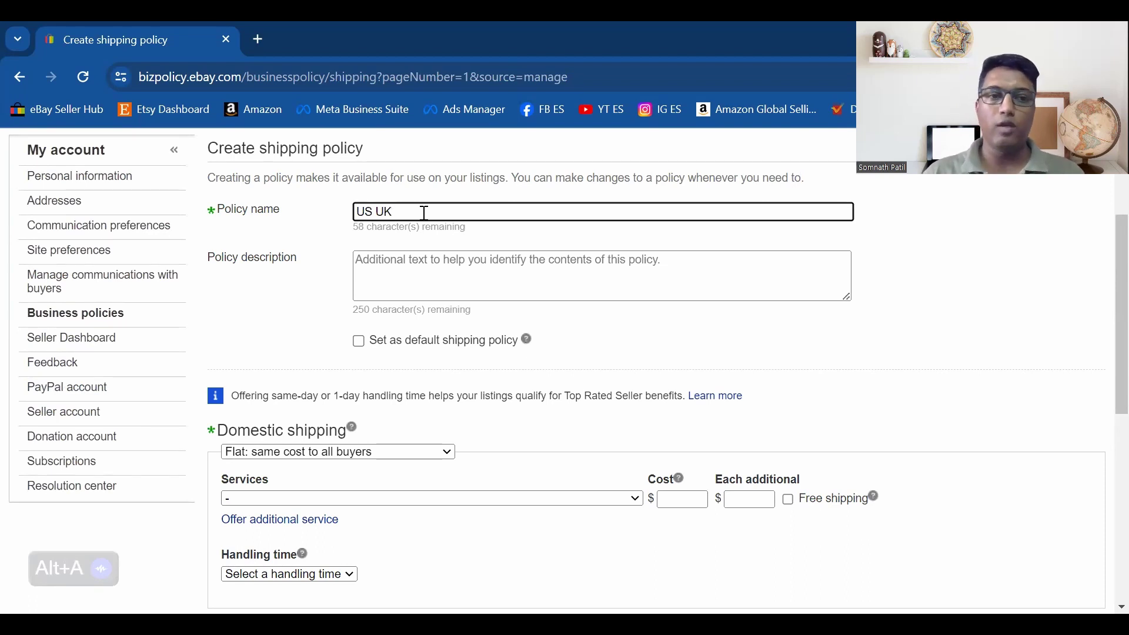
Enter "economy shipping to USA & UK" as the policy description and make this the default shipping policy
{"action": "left_click", "coordinate": [421, 276]}
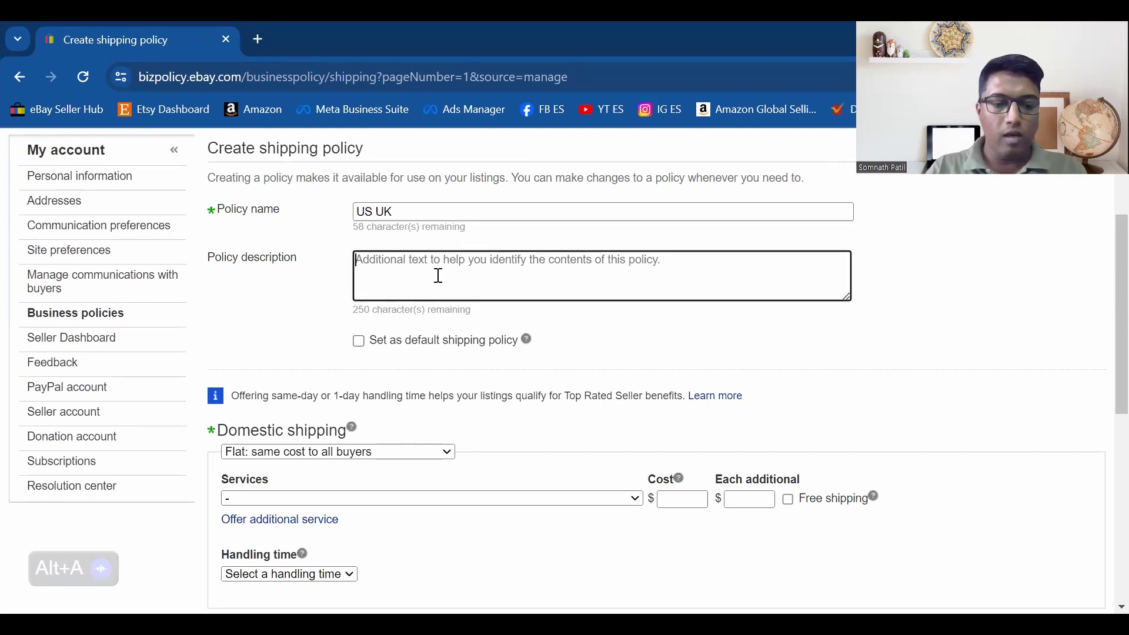
{"action": "type", "text": "econ"}
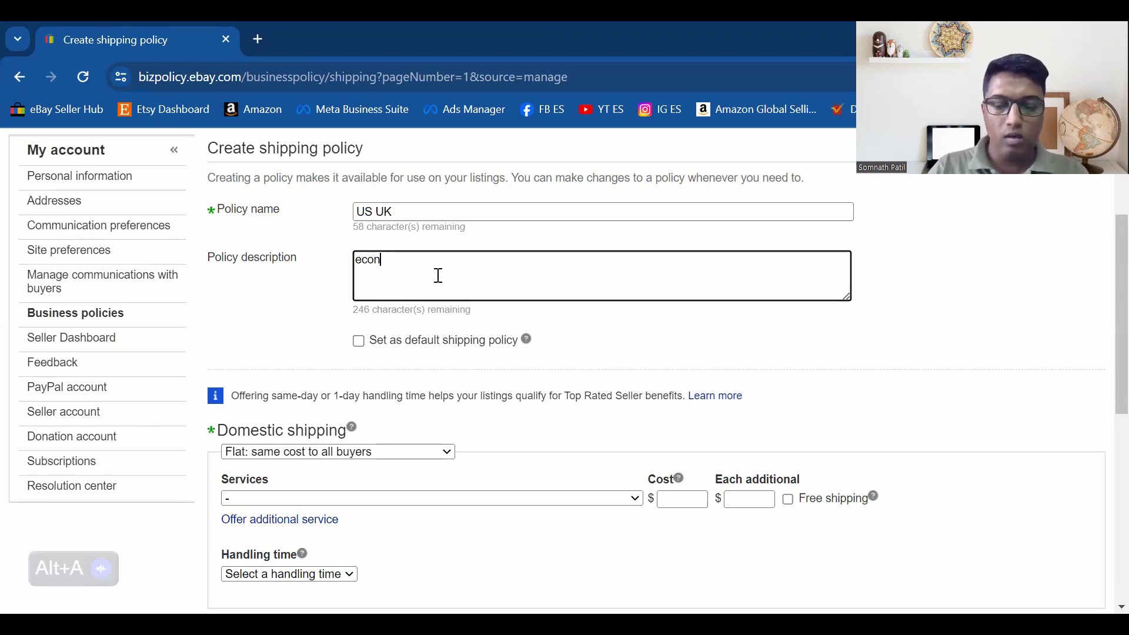
{"action": "type", "text": "omy shipping to USA & U"}
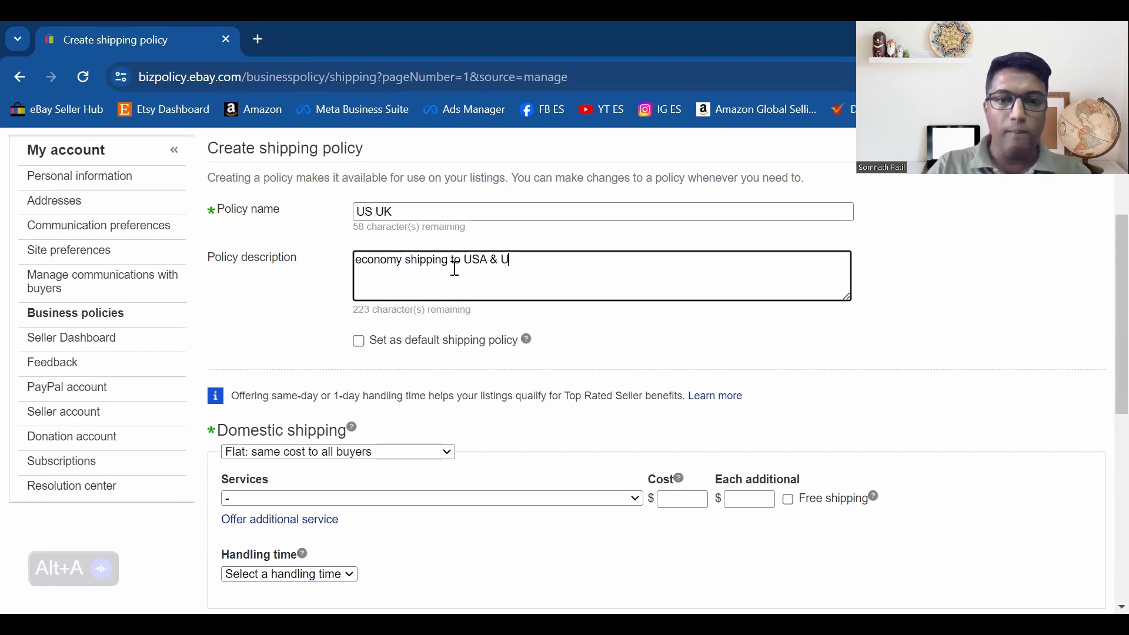
{"action": "type", "text": "K"}
{"action": "left_click", "coordinate": [301, 315]}
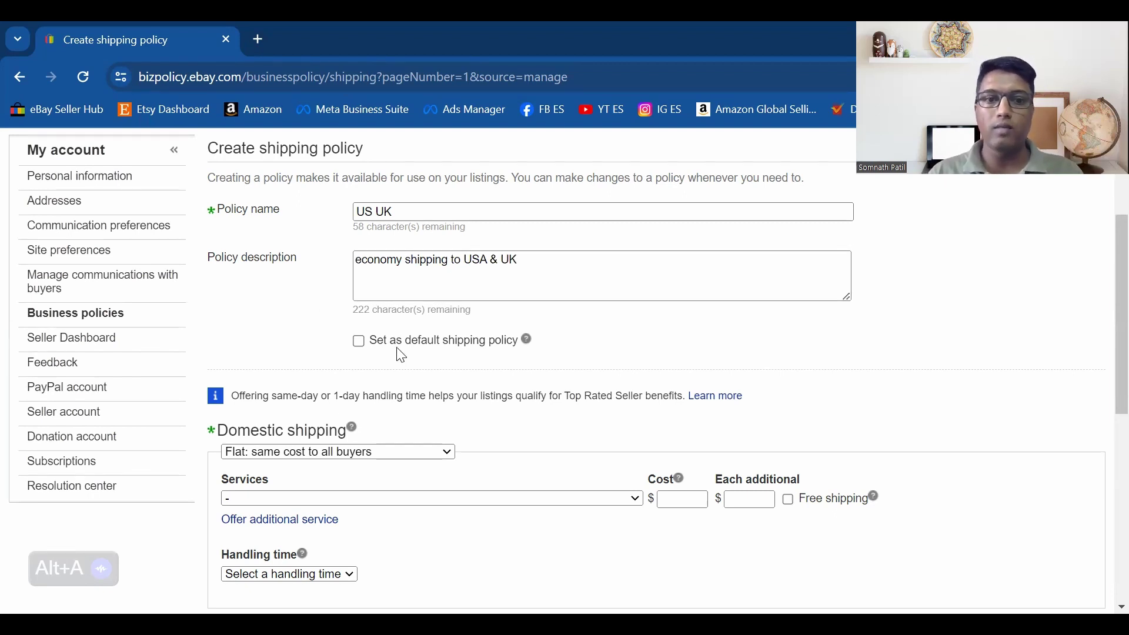
{"action": "left_click", "coordinate": [358, 341]}
Review the domestic shipping cost types and choose "Flat: same cost to all buyers"
{"action": "scroll", "coordinate": [375, 353], "scroll_direction": "down", "scroll_amount": 1}
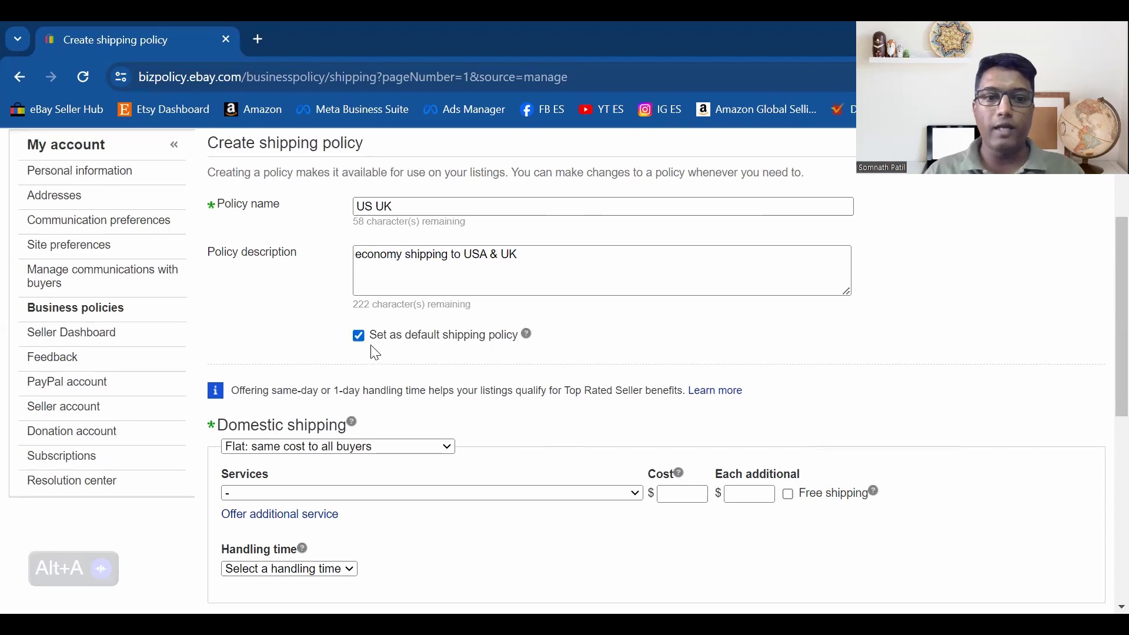
{"action": "scroll", "coordinate": [375, 353], "scroll_direction": "down", "scroll_amount": 3}
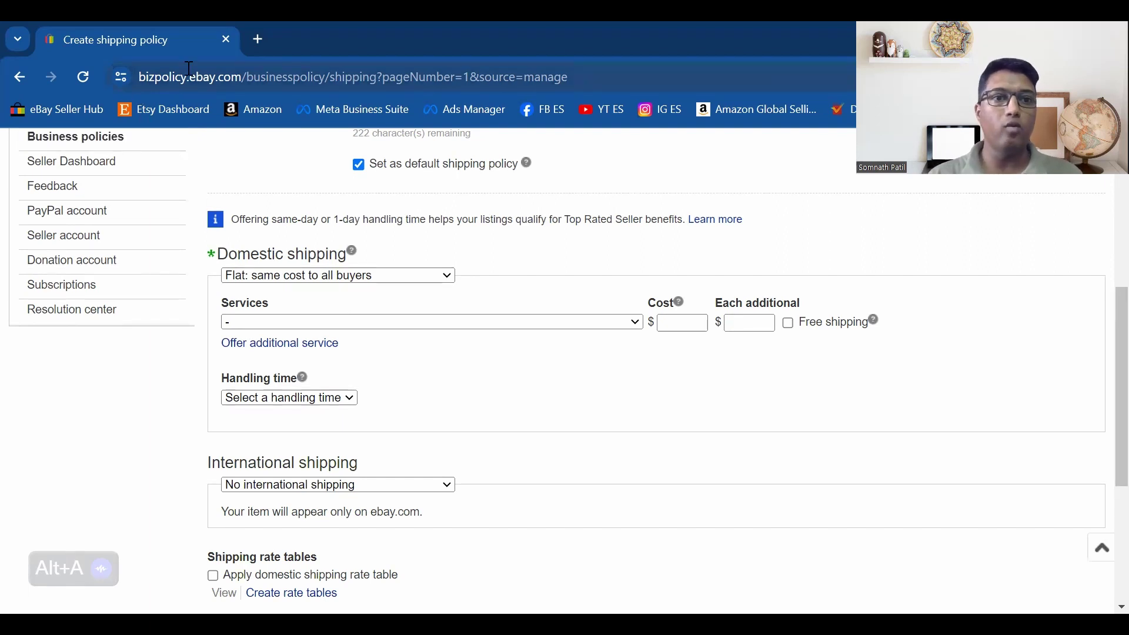
{"action": "left_click_drag", "start_coordinate": [189, 75], "coordinate": [240, 74]}
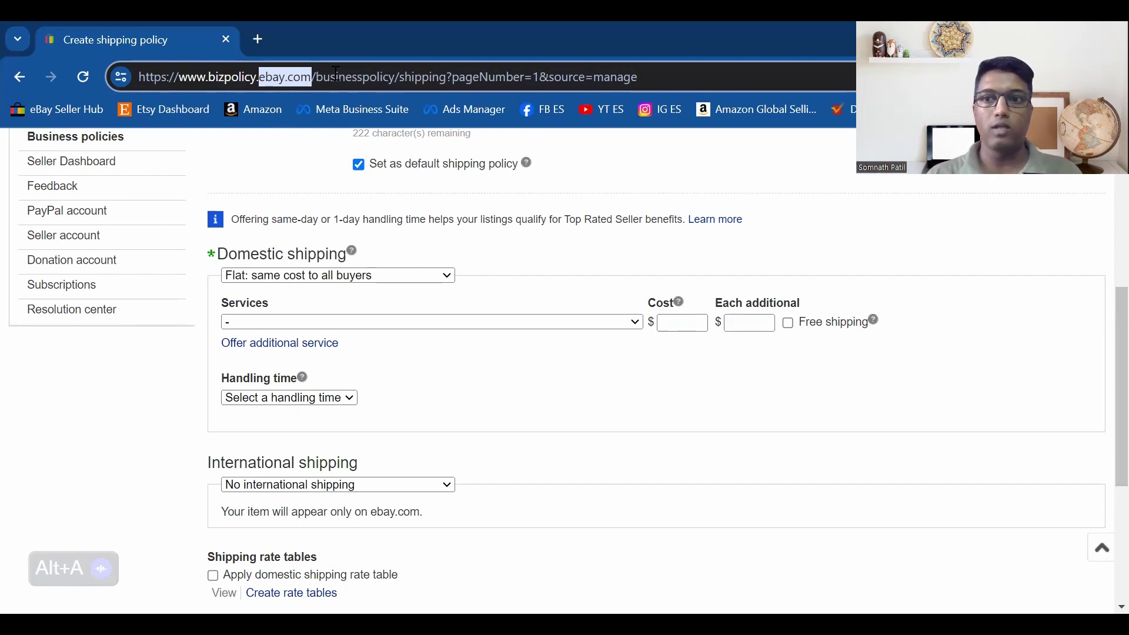
{"action": "left_click", "coordinate": [274, 278]}
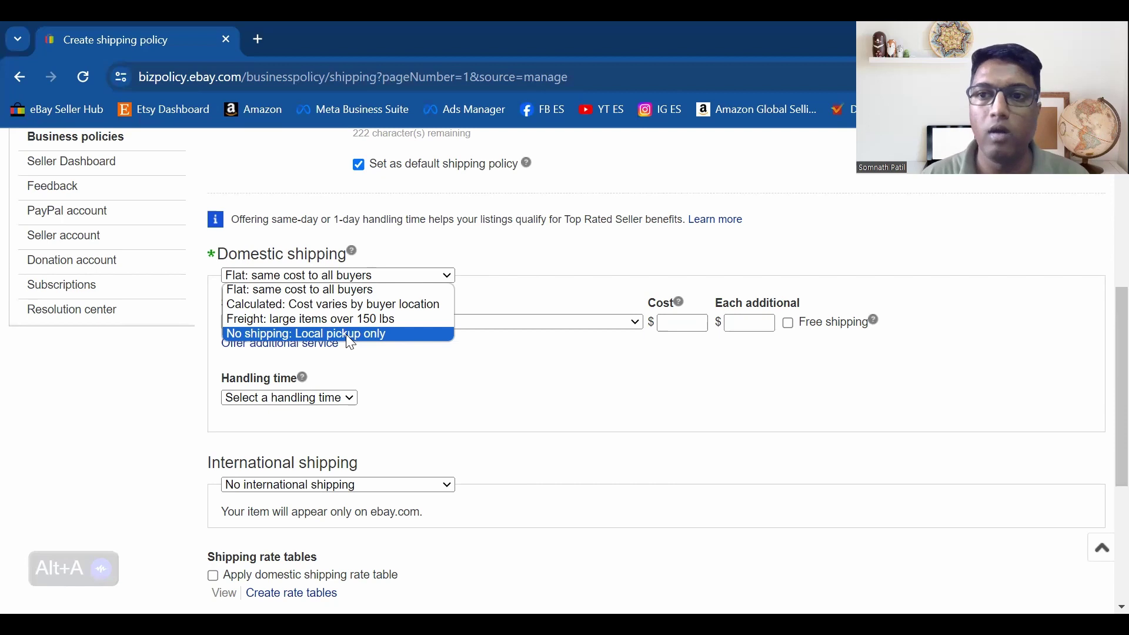
{"action": "left_click", "coordinate": [350, 295]}
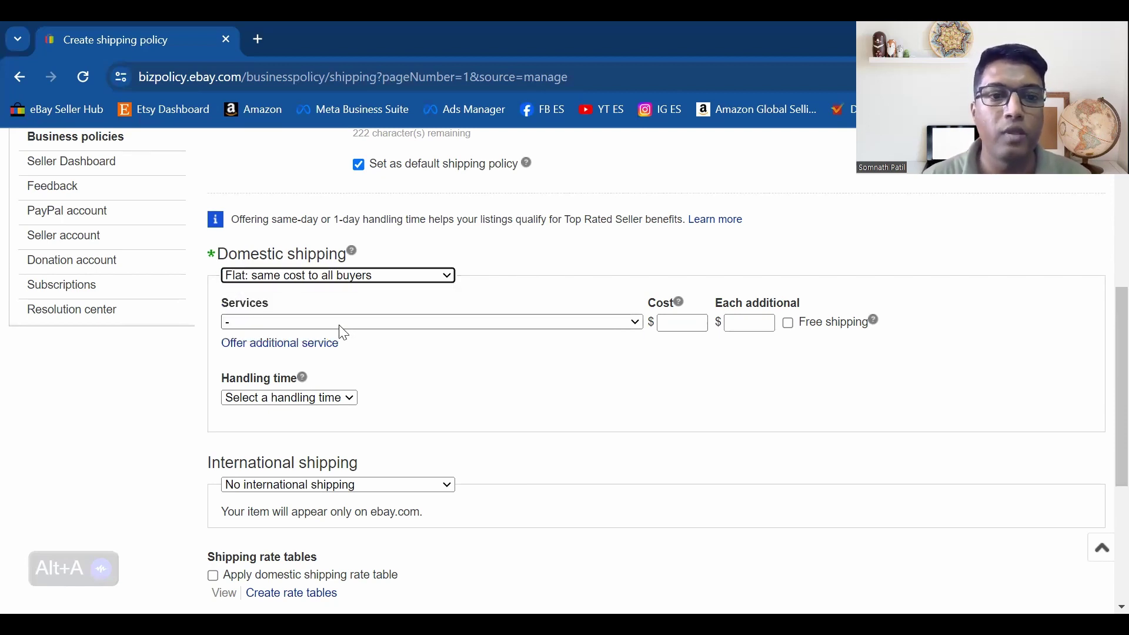
Choose "Economy Shipping from India (8 to 13 business days)" as the domestic service and offer free shipping
{"action": "left_click", "coordinate": [341, 323]}
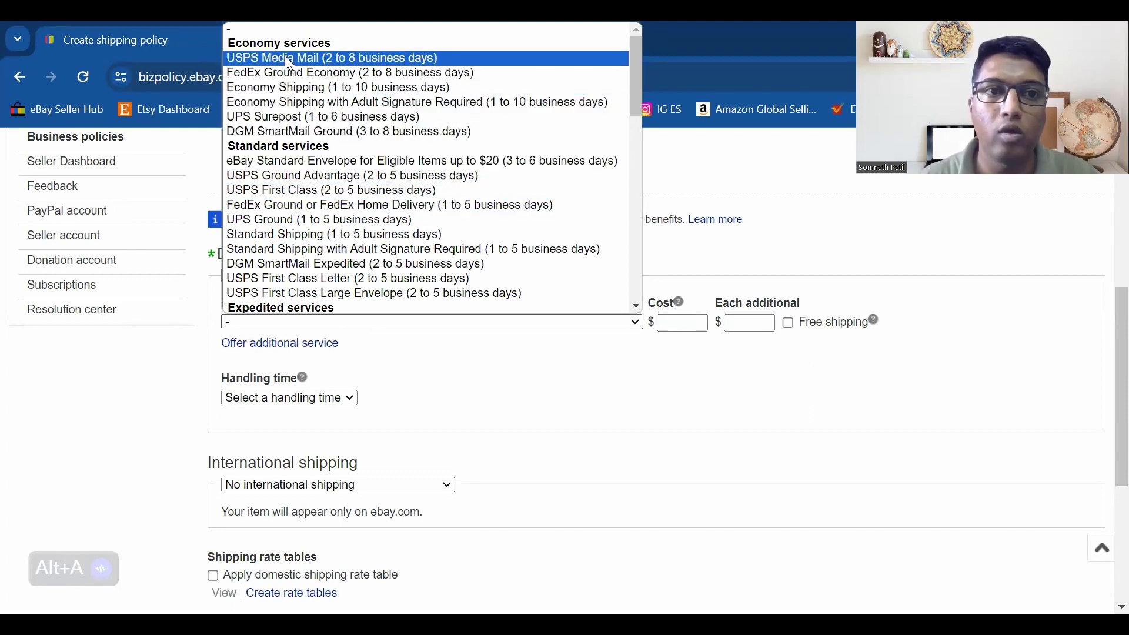
{"action": "scroll", "coordinate": [317, 156], "scroll_direction": "down", "scroll_amount": 10}
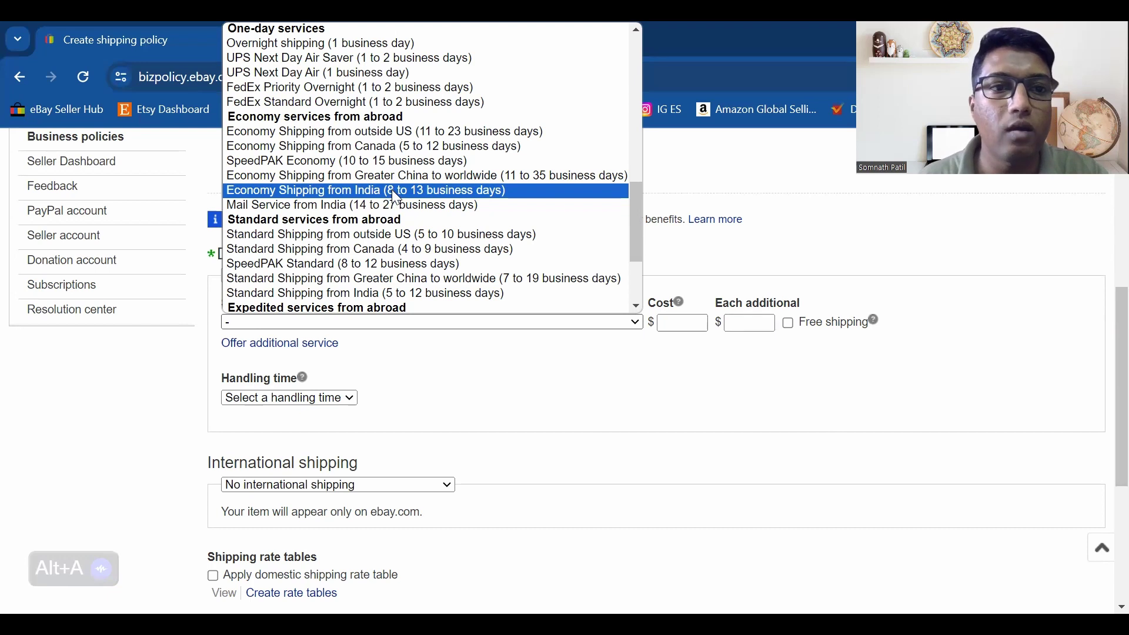
{"action": "left_click", "coordinate": [322, 324]}
{"action": "left_click", "coordinate": [789, 324]}
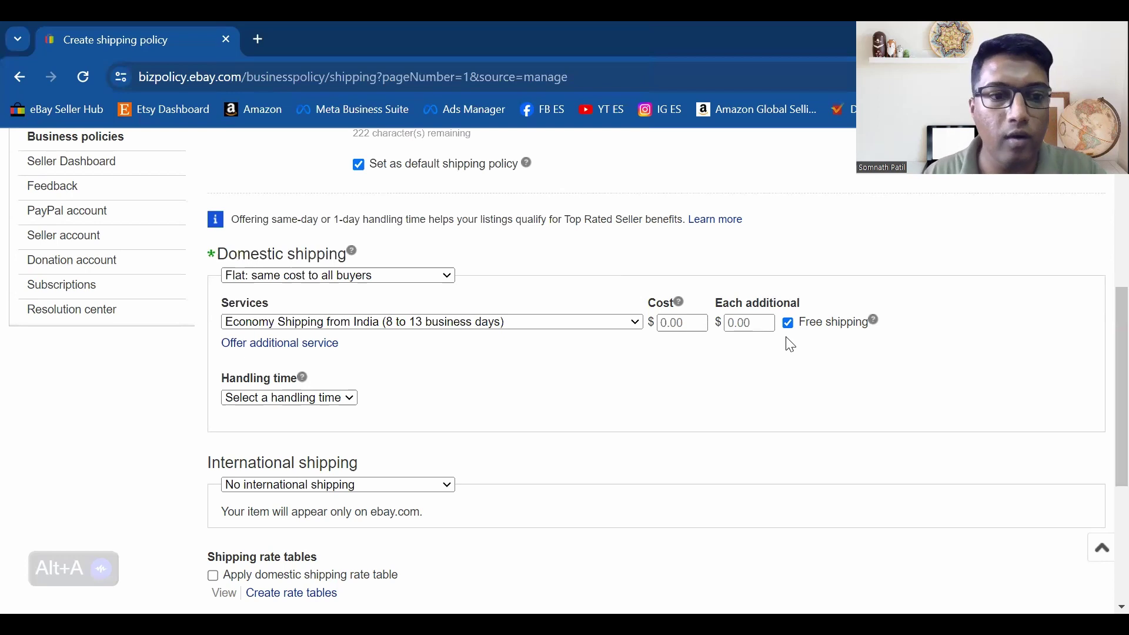
Set the domestic handling time to 3 business days
{"action": "left_click", "coordinate": [351, 398]}
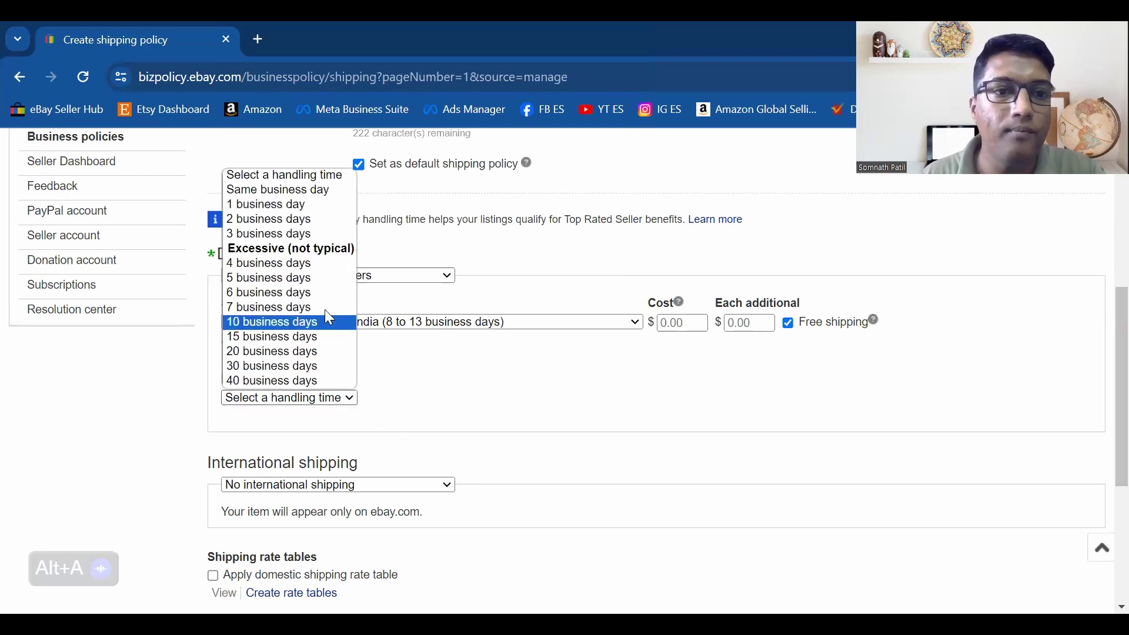
{"action": "left_click", "coordinate": [315, 234]}
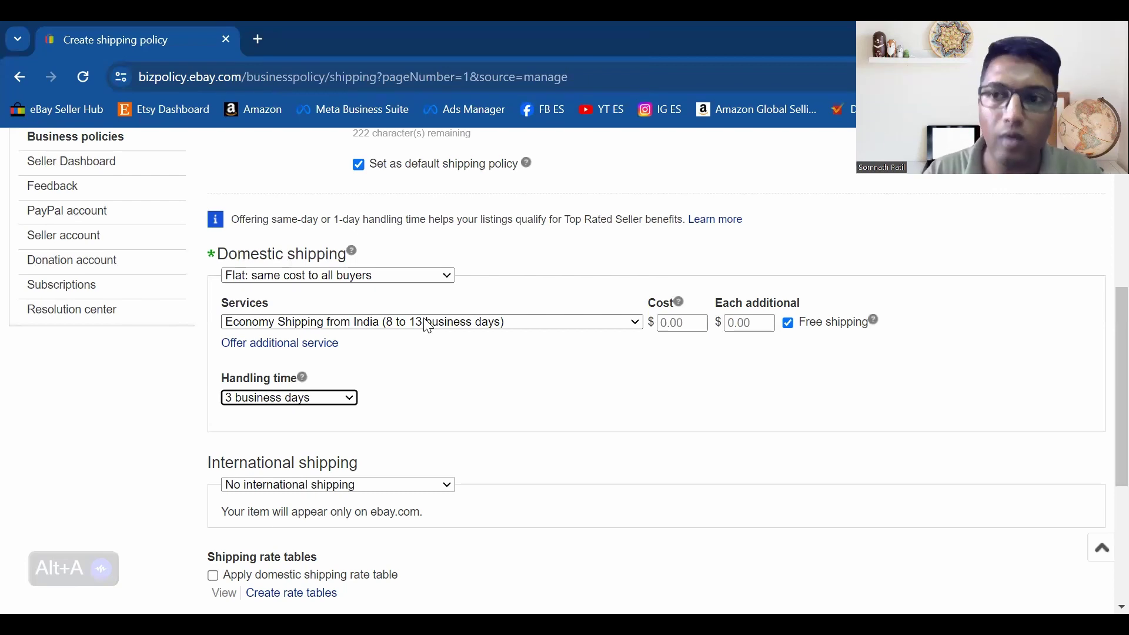
{"action": "left_click", "coordinate": [317, 411]}
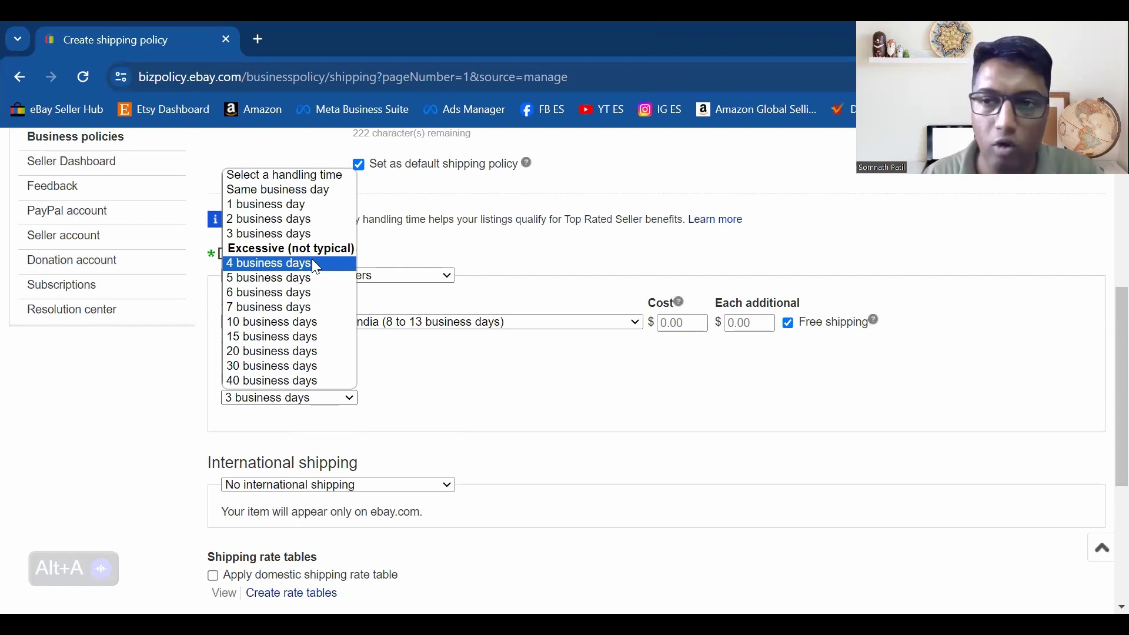
{"action": "left_click", "coordinate": [419, 401]}
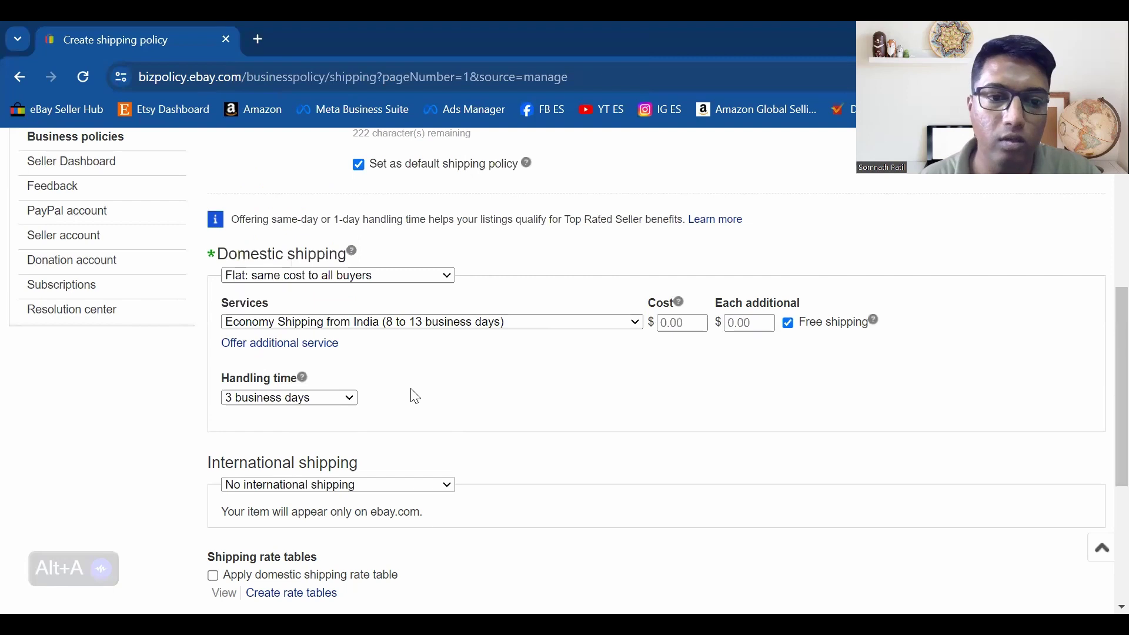
Review the shipping policy form from its name and domestic settings through international shipping, rate tables and excluded locations
{"action": "scroll", "coordinate": [517, 403], "scroll_direction": "down", "scroll_amount": 2}
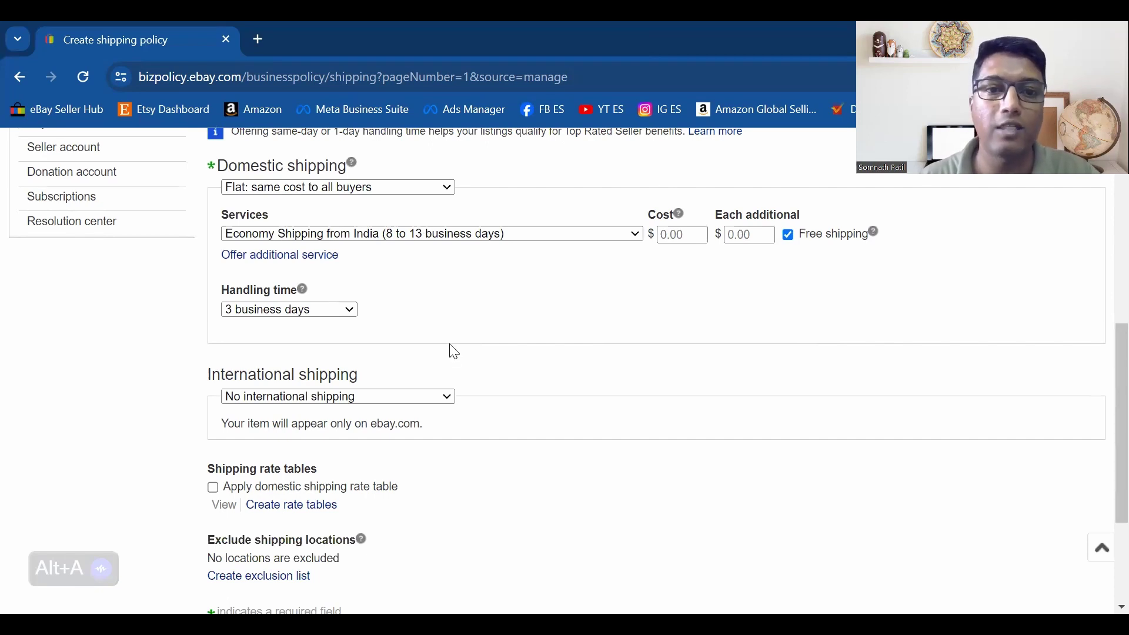
{"action": "scroll", "coordinate": [456, 361], "scroll_direction": "up", "scroll_amount": 5}
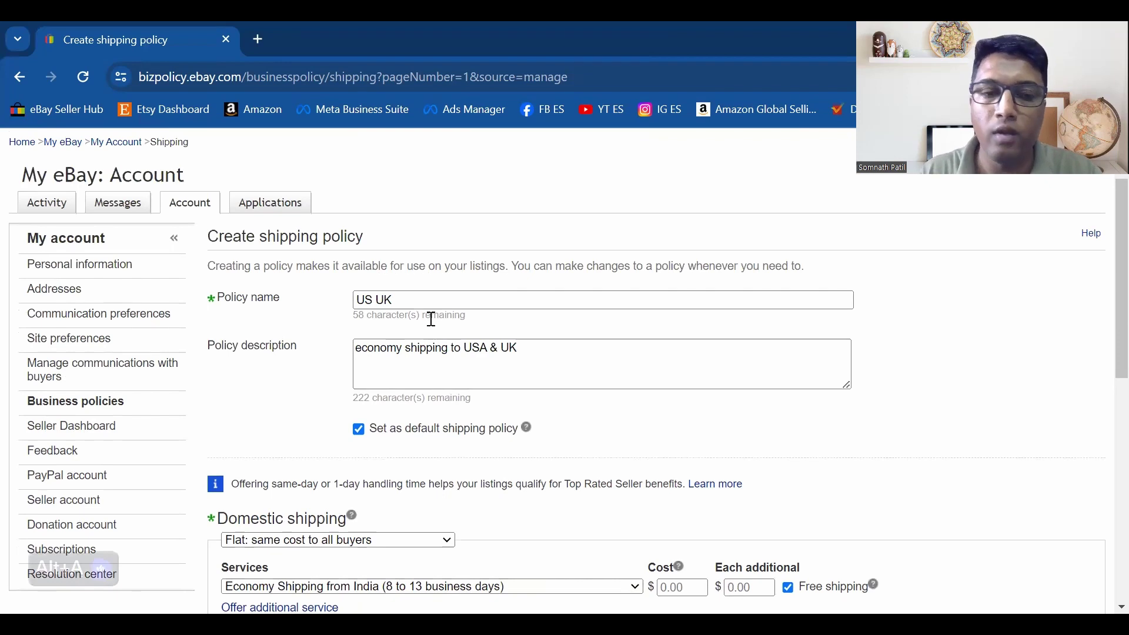
{"action": "scroll", "coordinate": [315, 344], "scroll_direction": "down", "scroll_amount": 9}
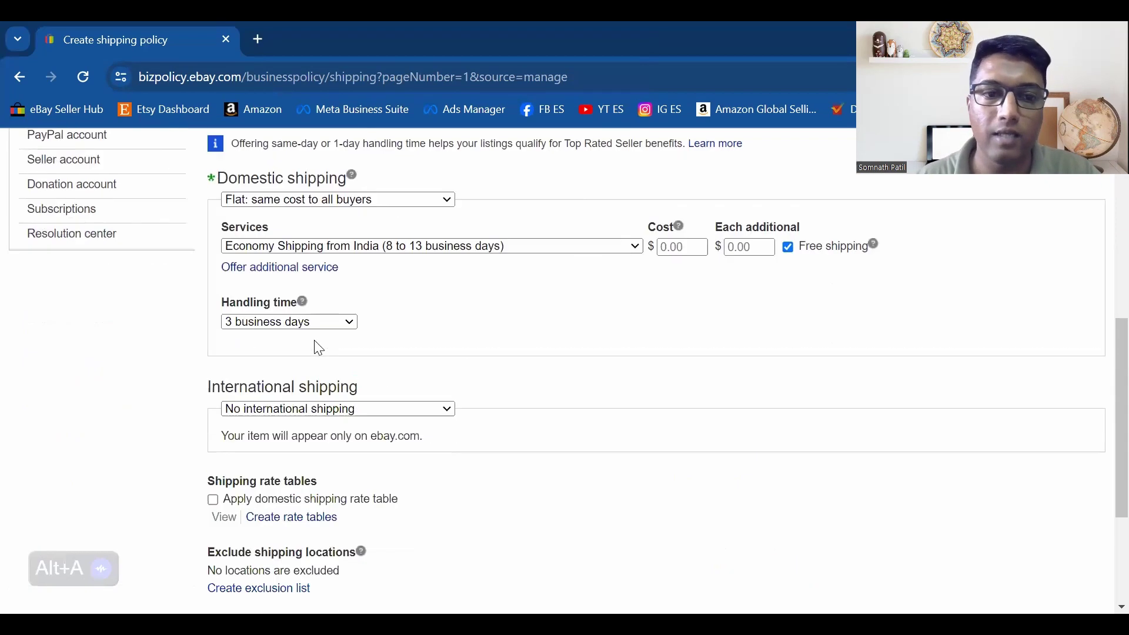
{"action": "scroll", "coordinate": [315, 337], "scroll_direction": "up", "scroll_amount": 2}
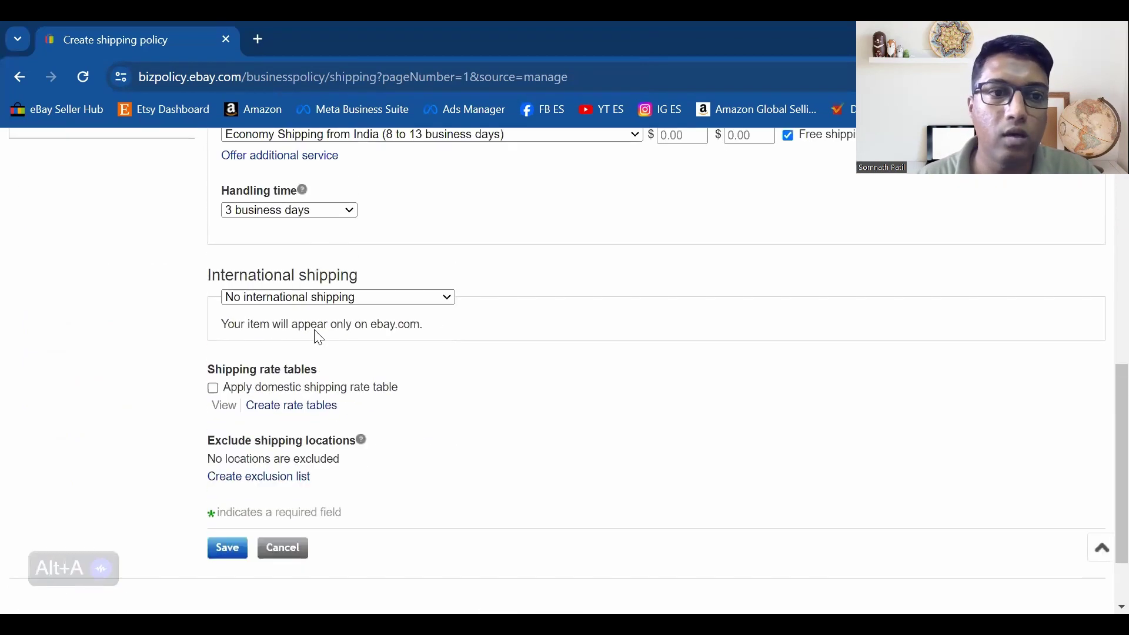
Set the international shipping cost type to "Flat: same cost to all buyers"
{"action": "left_click", "coordinate": [315, 299]}
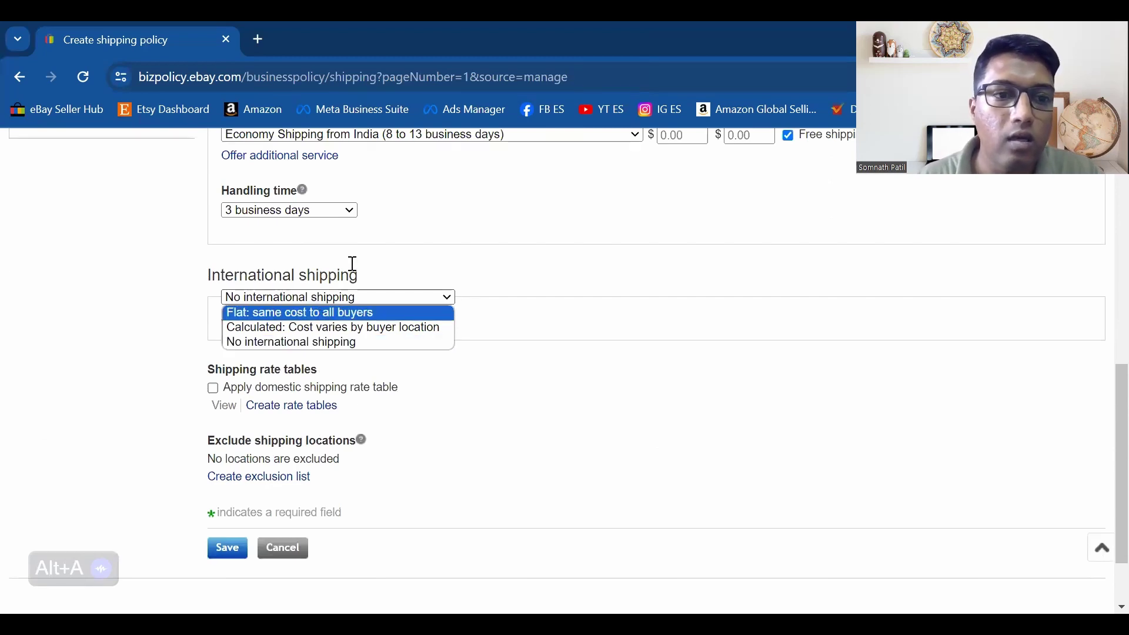
{"action": "left_click", "coordinate": [335, 301]}
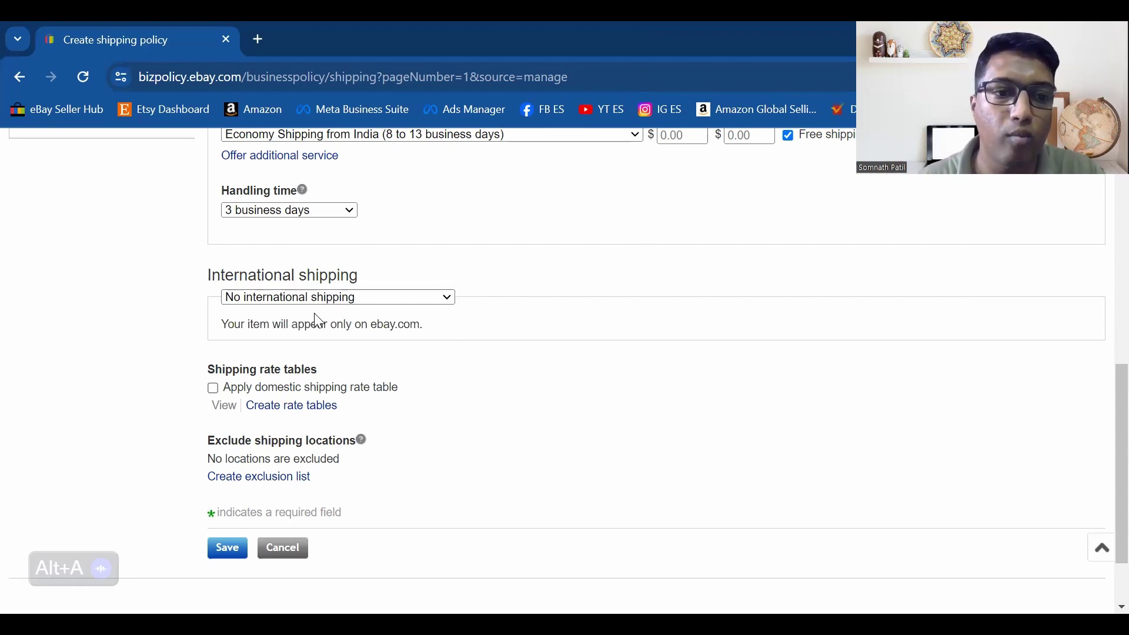
{"action": "left_click", "coordinate": [301, 300]}
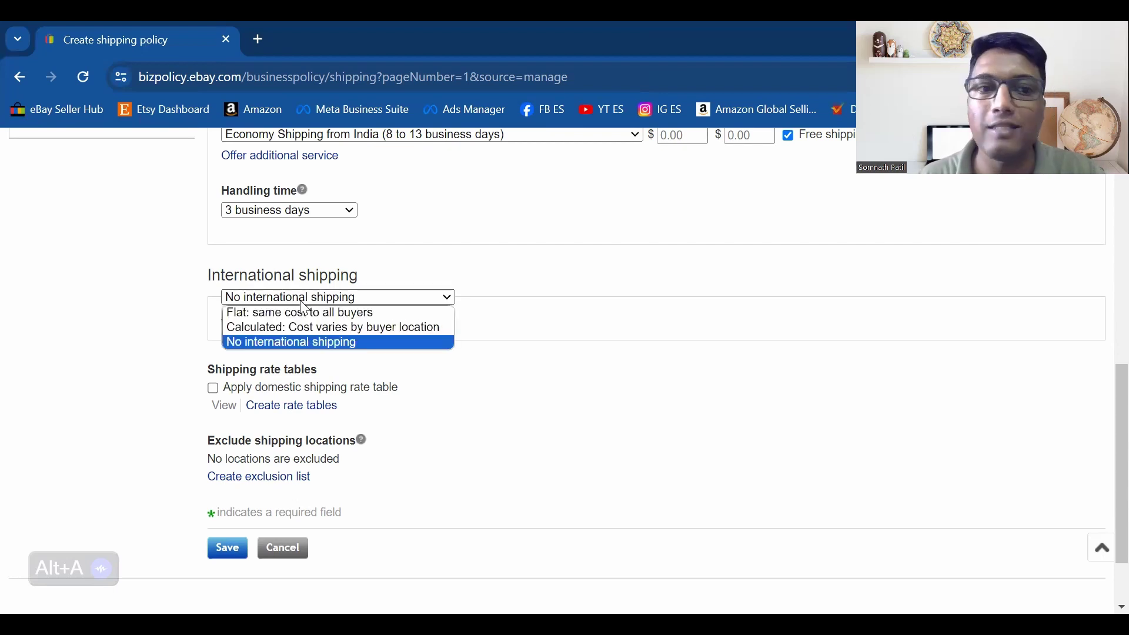
{"action": "left_click", "coordinate": [328, 318]}
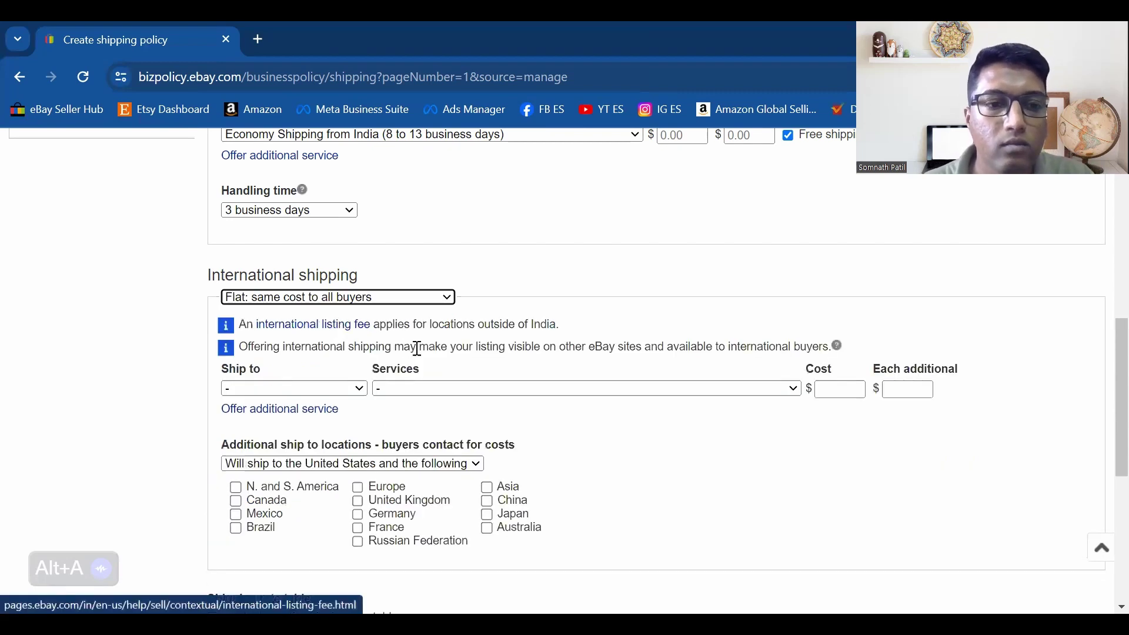
Choose a custom ship-to location for international shipping and select the United Kingdom
{"action": "left_click", "coordinate": [351, 389]}
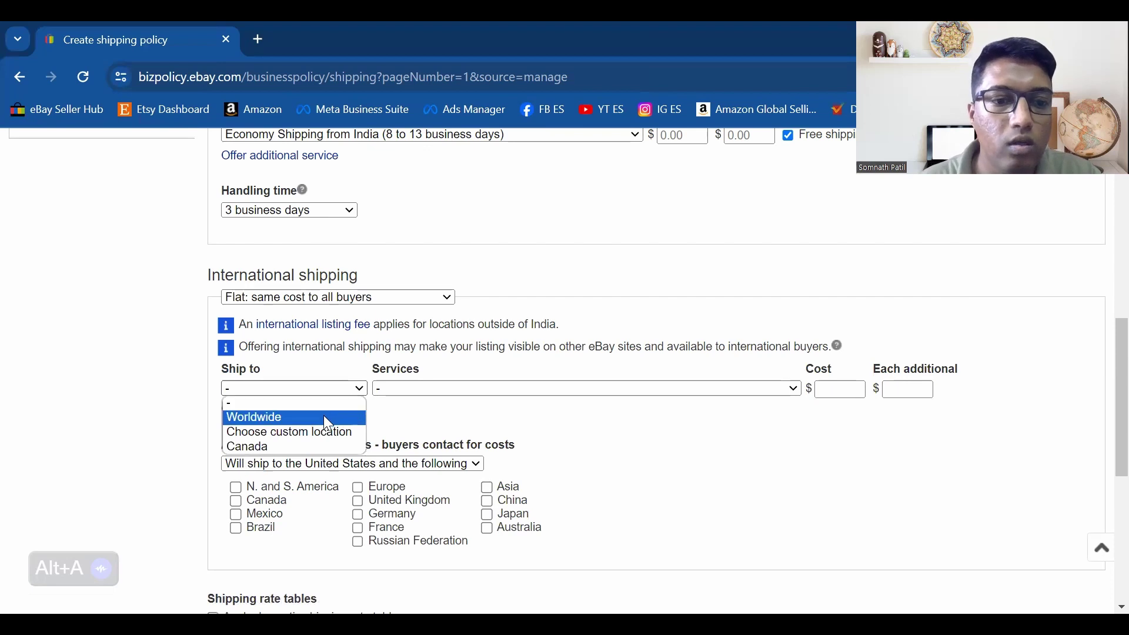
{"action": "left_click", "coordinate": [322, 432]}
{"action": "scroll", "coordinate": [231, 371], "scroll_direction": "down", "scroll_amount": 1}
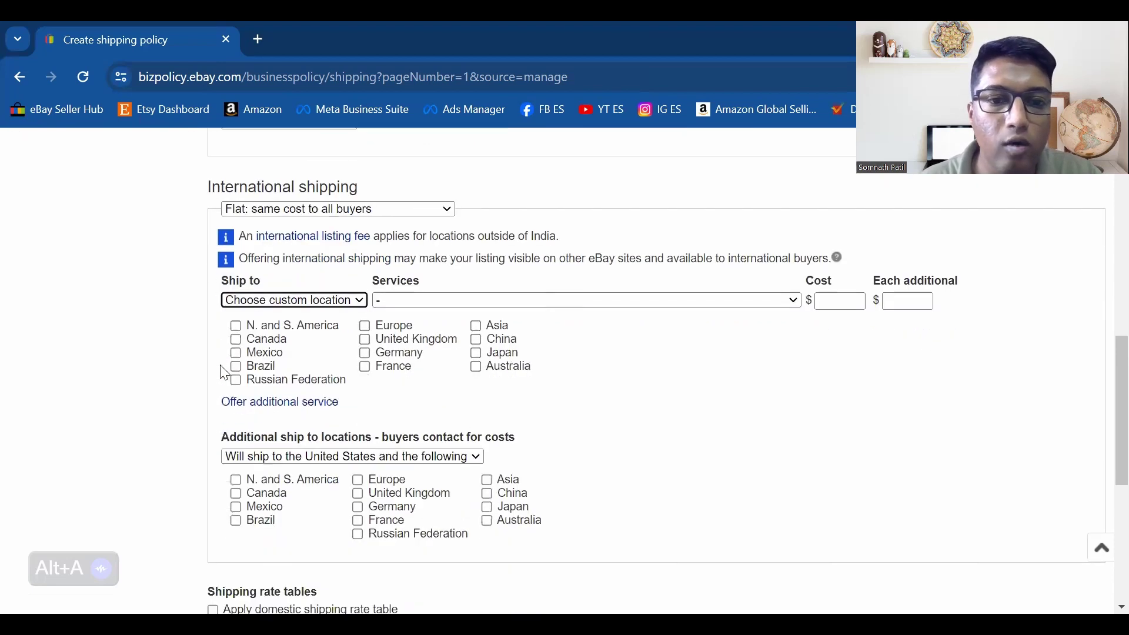
{"action": "left_click", "coordinate": [427, 345]}
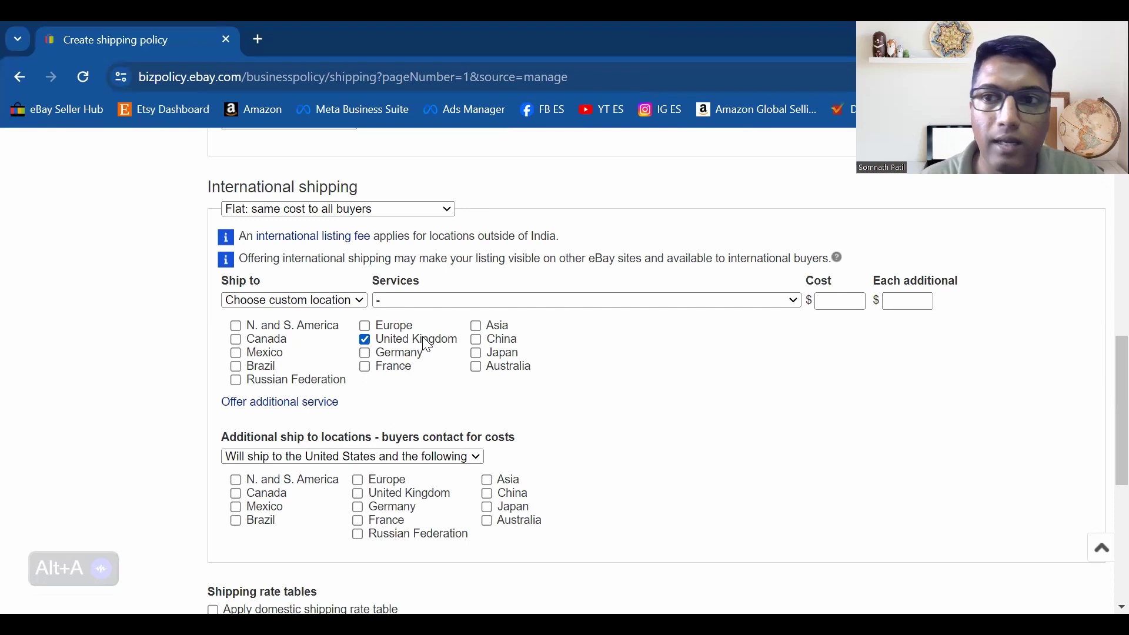
Choose Economy International Shipping as the international service, with cost and each additional item both set to $0
{"action": "left_click", "coordinate": [435, 301]}
{"action": "scroll", "coordinate": [515, 398], "scroll_direction": "down", "scroll_amount": 3}
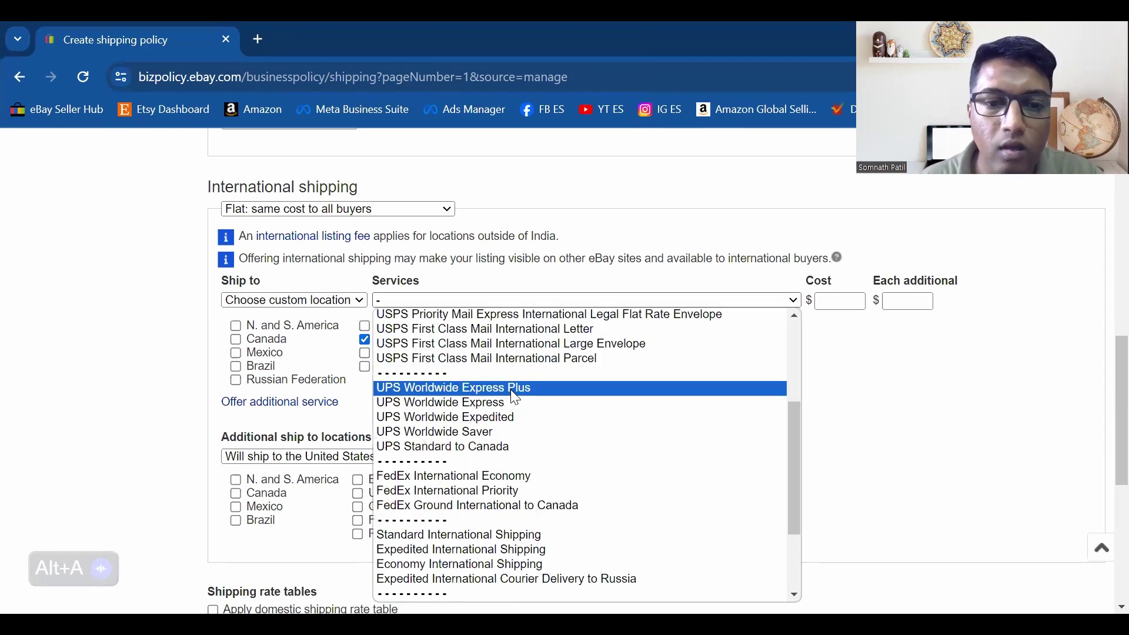
{"action": "scroll", "coordinate": [513, 406], "scroll_direction": "down", "scroll_amount": 3}
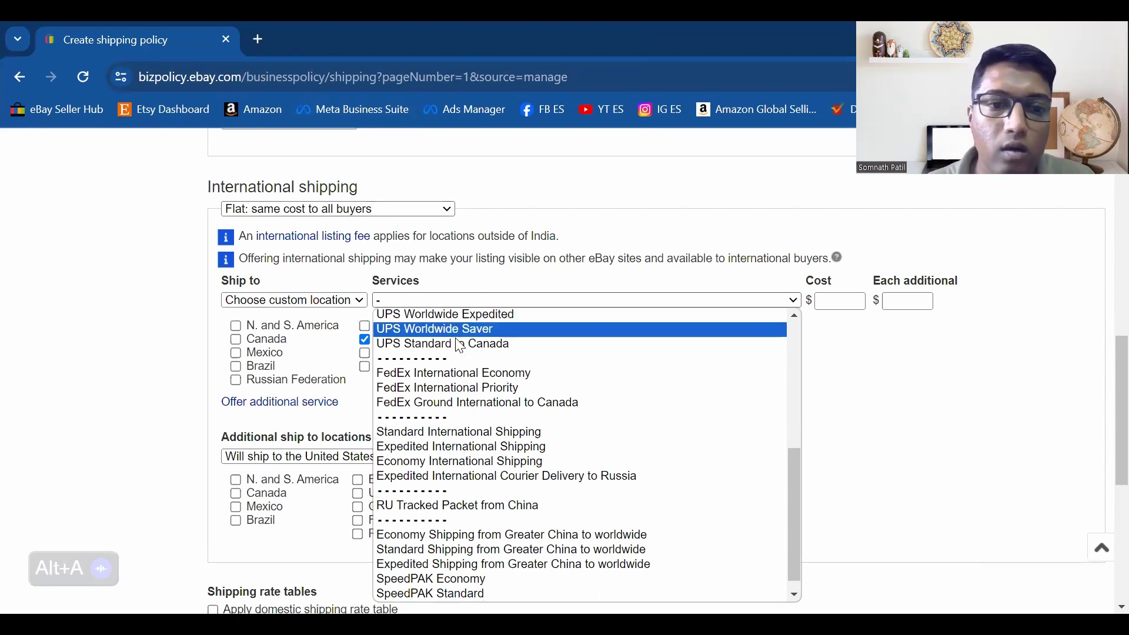
{"action": "left_click", "coordinate": [503, 460]}
{"action": "key", "text": "Tab"}
{"action": "type", "text": "0"}
{"action": "key", "text": "Tab"}
{"action": "type", "text": "0"}
{"action": "key", "text": "Tab"}
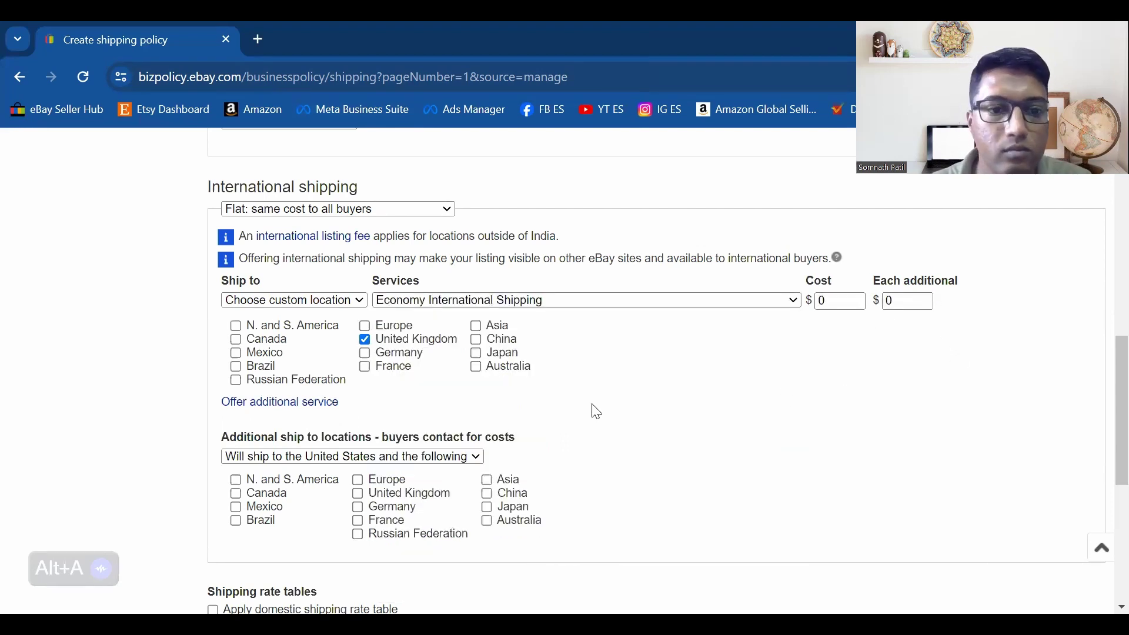
Review the additional ship-to locations, shipping rate tables and excluded locations sections of the shipping policy form
{"action": "scroll", "coordinate": [284, 344], "scroll_direction": "down", "scroll_amount": 1}
{"action": "scroll", "coordinate": [284, 344], "scroll_direction": "down", "scroll_amount": 1}
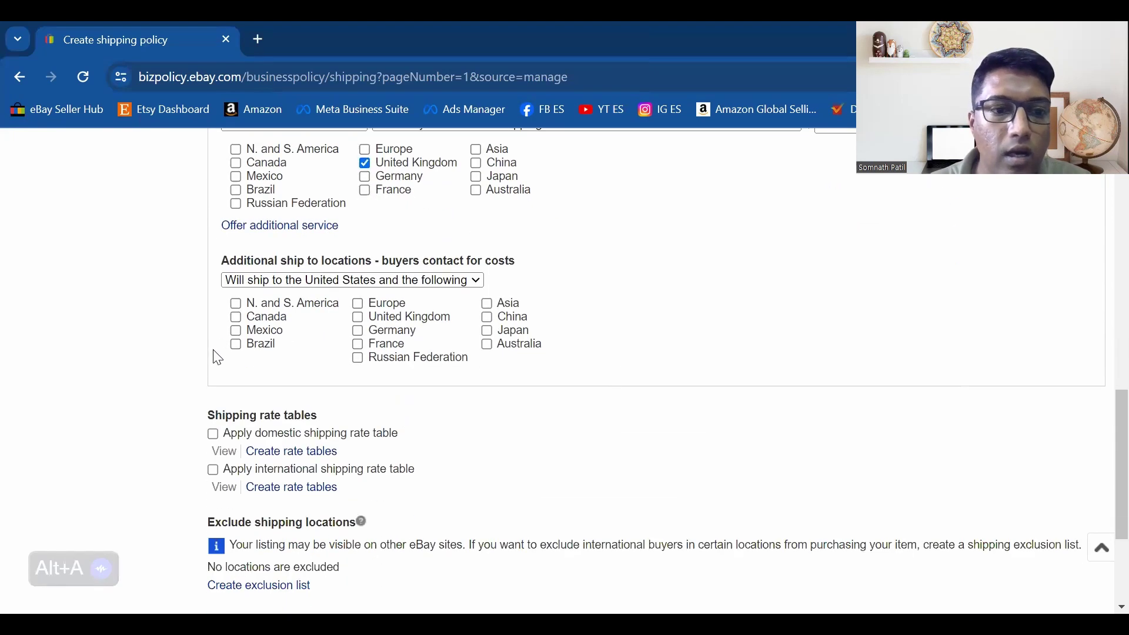
{"action": "scroll", "coordinate": [216, 359], "scroll_direction": "down", "scroll_amount": 2}
{"action": "scroll", "coordinate": [215, 359], "scroll_direction": "down", "scroll_amount": 1}
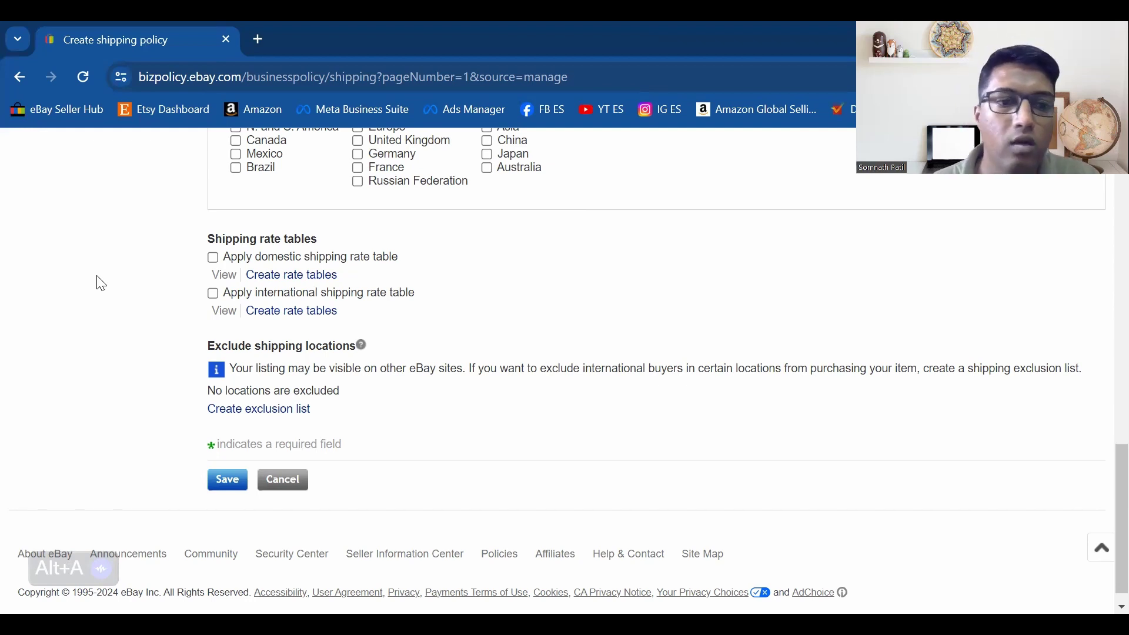
{"action": "scroll", "coordinate": [143, 280], "scroll_direction": "up", "scroll_amount": 1}
{"action": "scroll", "coordinate": [141, 280], "scroll_direction": "down", "scroll_amount": 2}
{"action": "scroll", "coordinate": [506, 326], "scroll_direction": "up", "scroll_amount": 1}
{"action": "scroll", "coordinate": [587, 276], "scroll_direction": "up", "scroll_amount": 1}
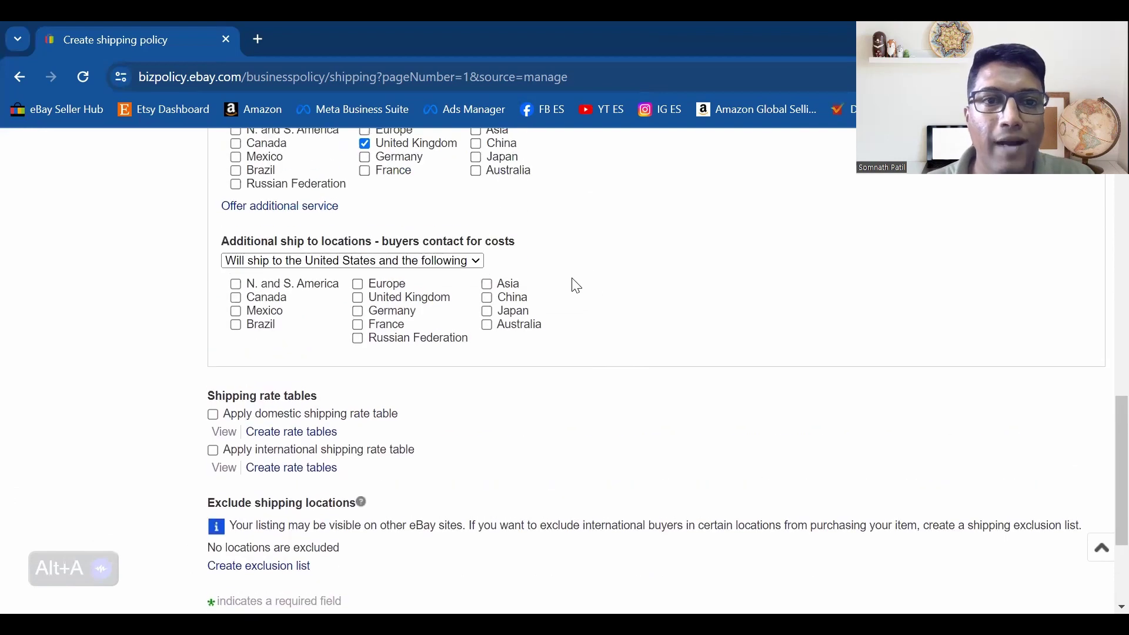
{"action": "scroll", "coordinate": [570, 283], "scroll_direction": "up", "scroll_amount": 1}
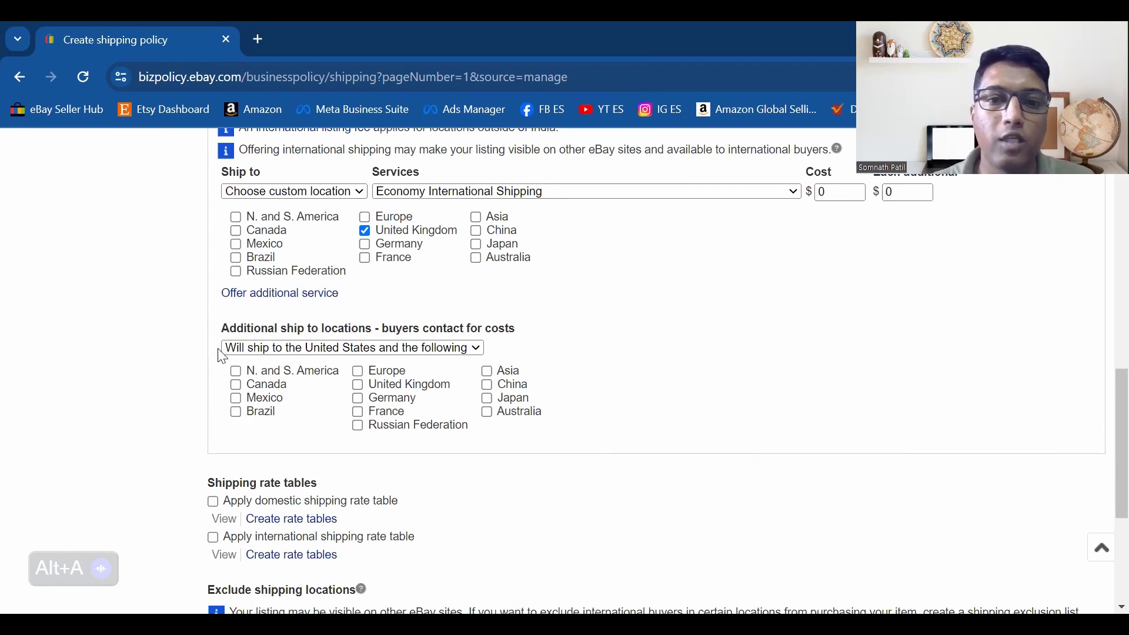
{"action": "scroll", "coordinate": [154, 363], "scroll_direction": "down", "scroll_amount": 1}
{"action": "scroll", "coordinate": [155, 359], "scroll_direction": "down", "scroll_amount": 1}
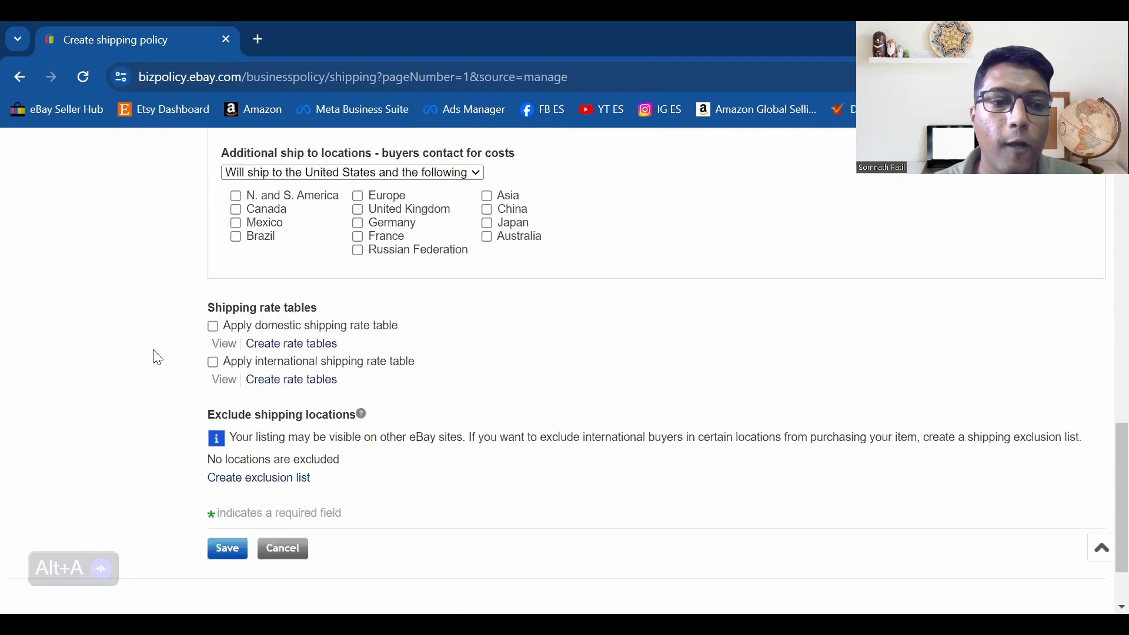
{"action": "scroll", "coordinate": [287, 397], "scroll_direction": "down", "scroll_amount": 1}
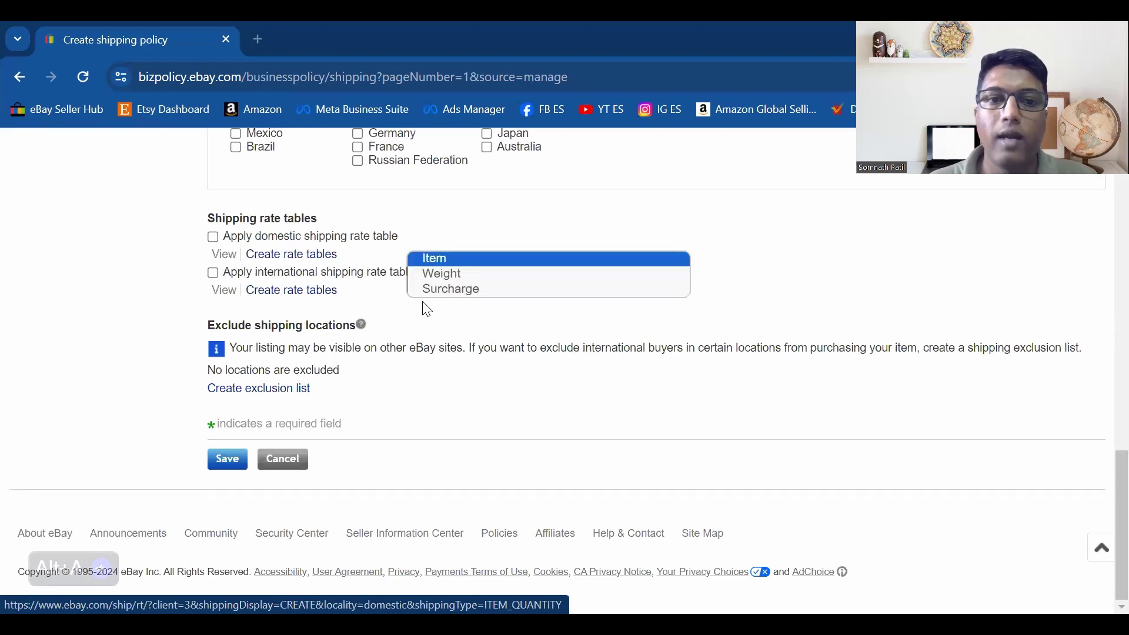
Examine the policy's domestic settings and the rate table creation form with its Item, Weight and Surcharge rate types
{"action": "key", "text": "Up"}
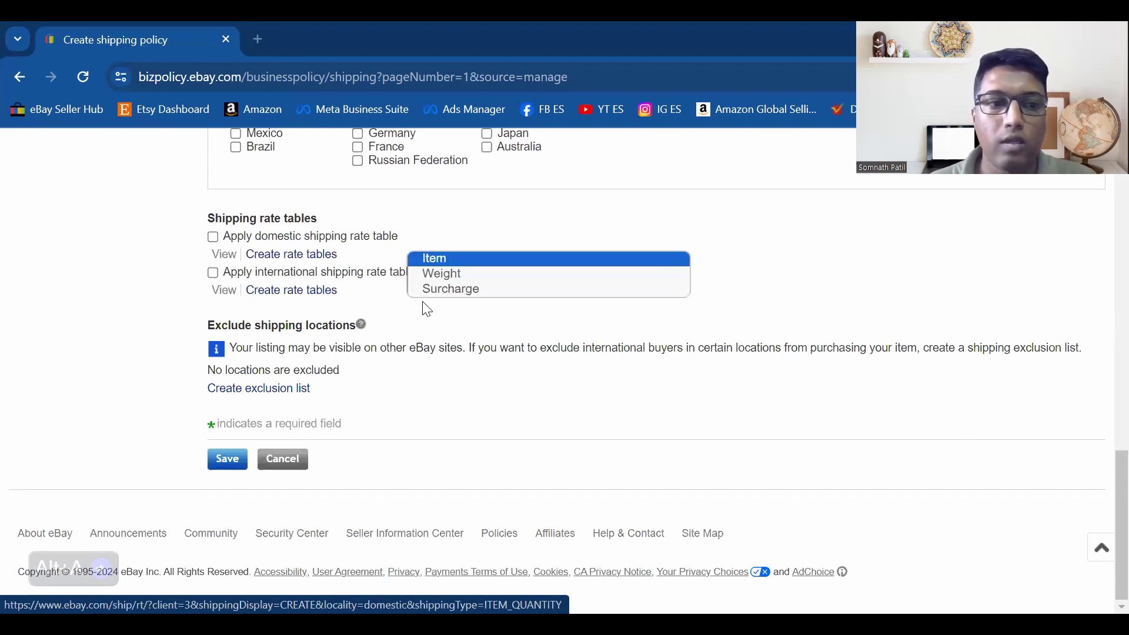
{"action": "key", "text": "Return"}
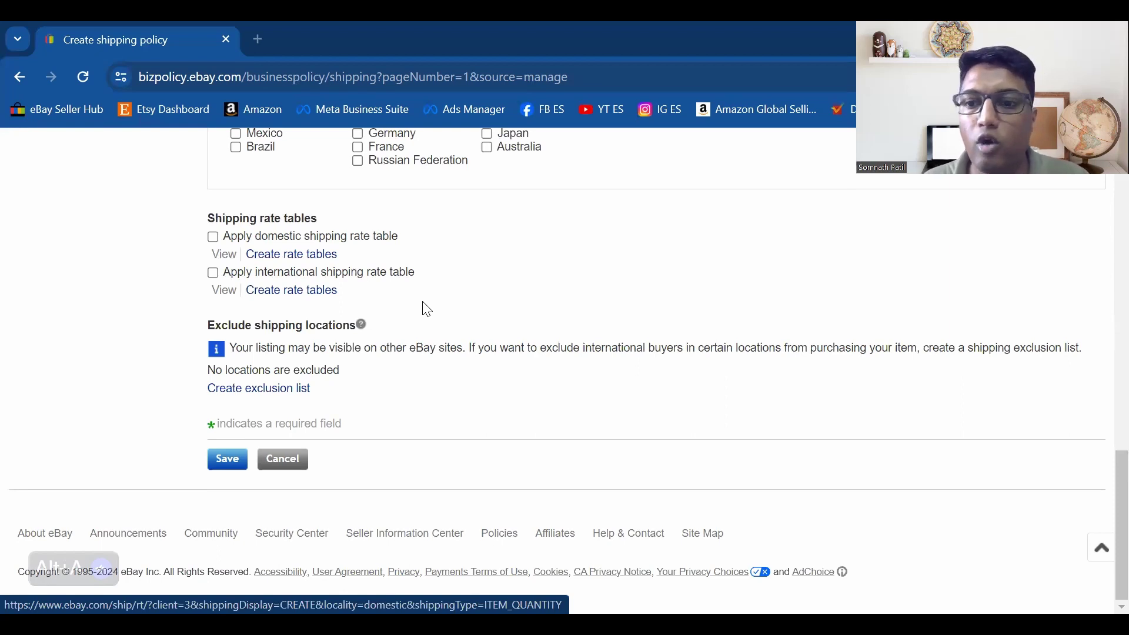
{"action": "scroll", "coordinate": [431, 396], "scroll_direction": "up", "scroll_amount": 15}
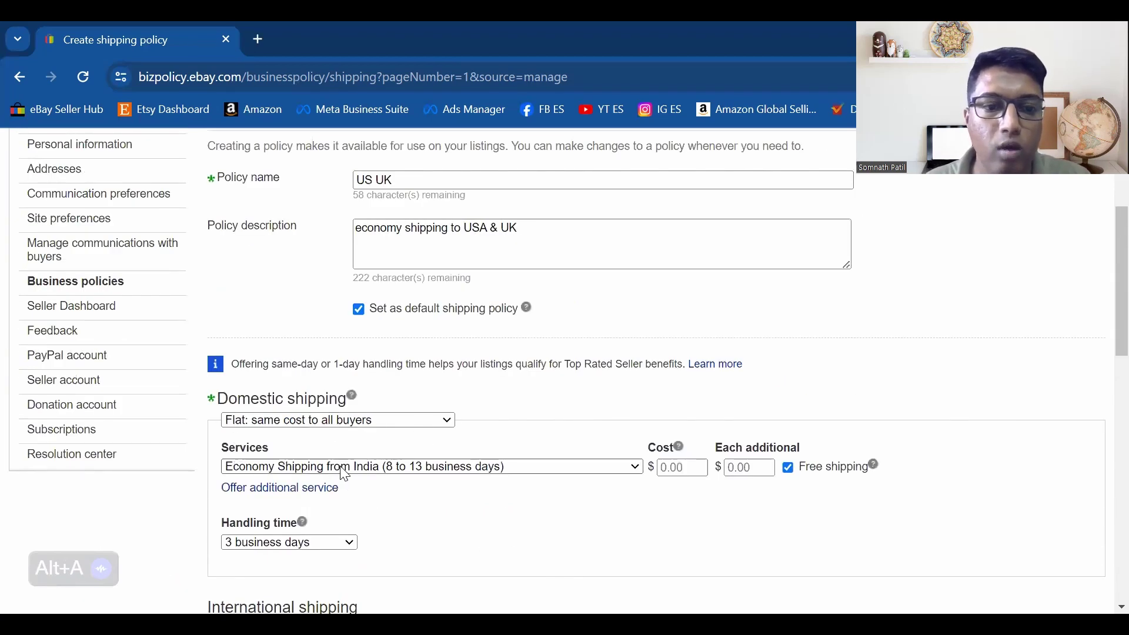
{"action": "scroll", "coordinate": [341, 470], "scroll_direction": "down", "scroll_amount": 6}
{"action": "scroll", "coordinate": [388, 382], "scroll_direction": "down", "scroll_amount": 7}
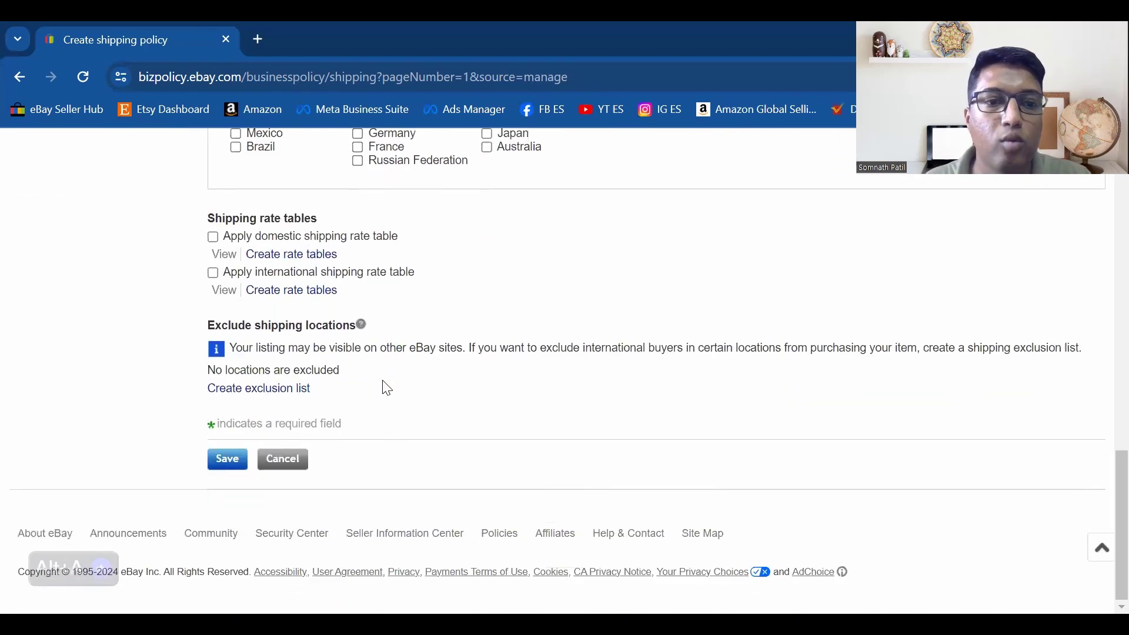
{"action": "left_click", "coordinate": [322, 258]}
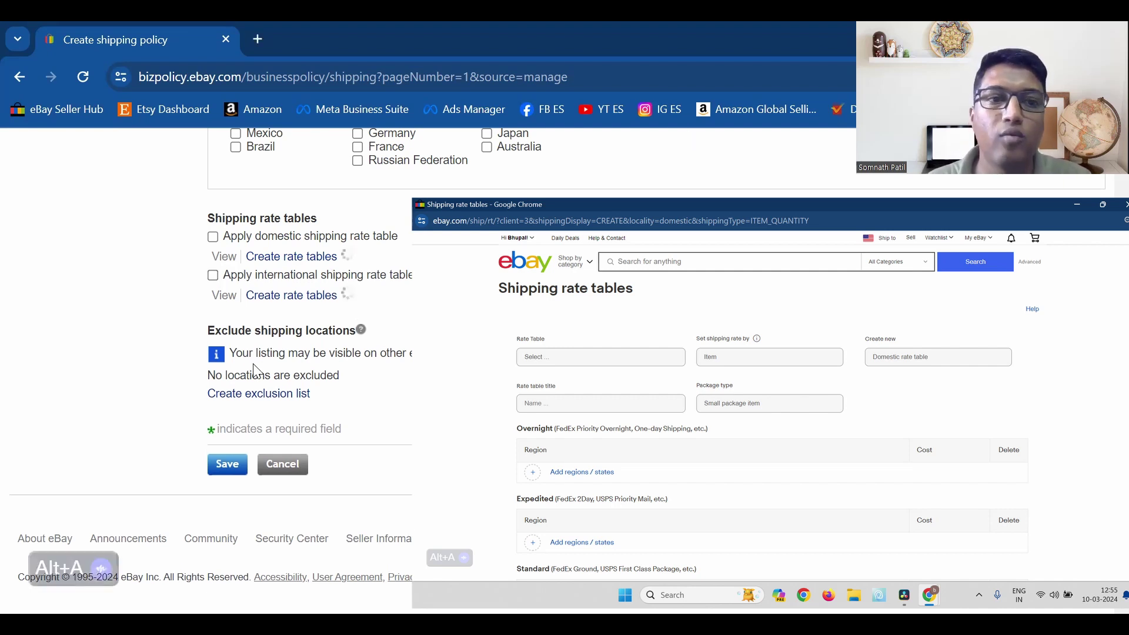
{"action": "left_click", "coordinate": [345, 323]}
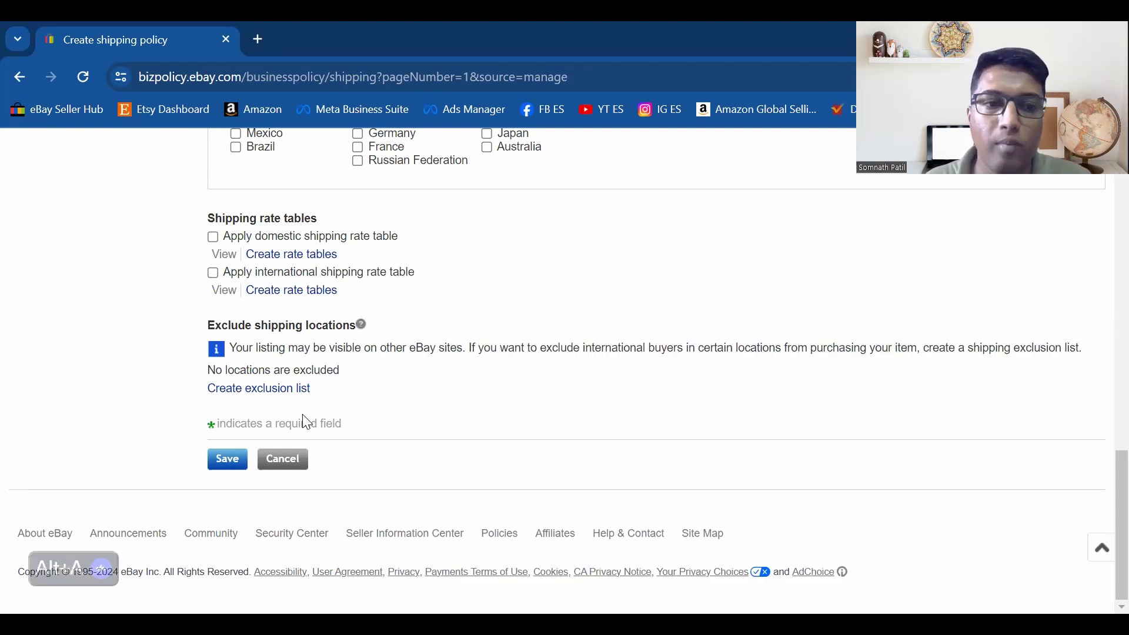
Create a shipping exclusion list and exclude the domestic locations Alaska/Hawaii, US Protectorates and APO/FPO
{"action": "left_click", "coordinate": [275, 389]}
{"action": "left_click", "coordinate": [238, 268]}
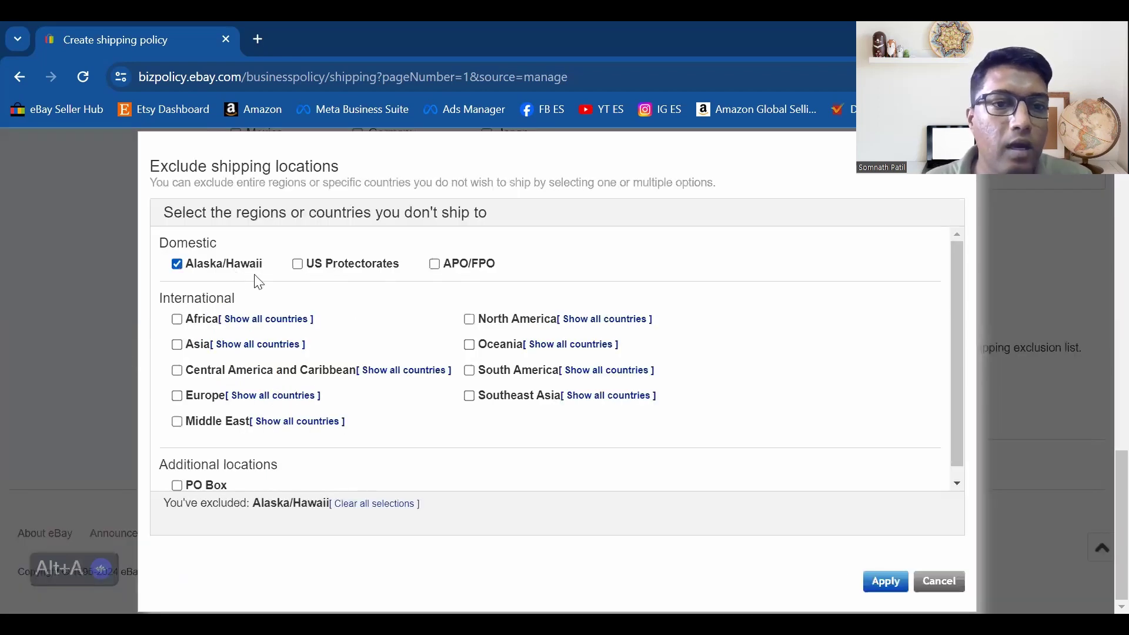
{"action": "left_click", "coordinate": [330, 268]}
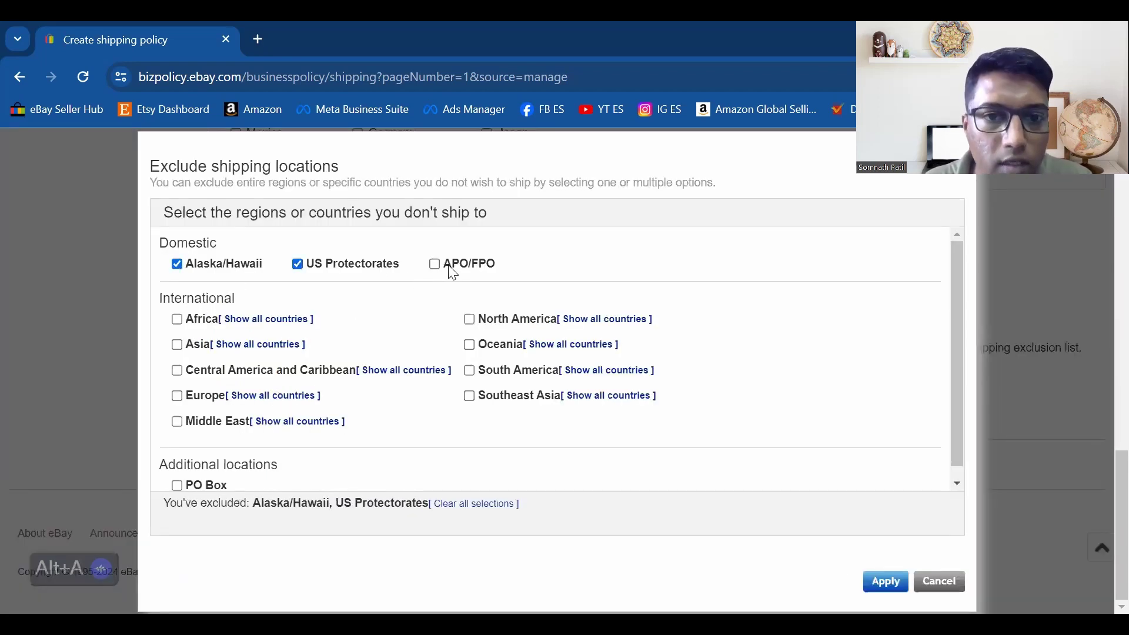
{"action": "left_click", "coordinate": [435, 268]}
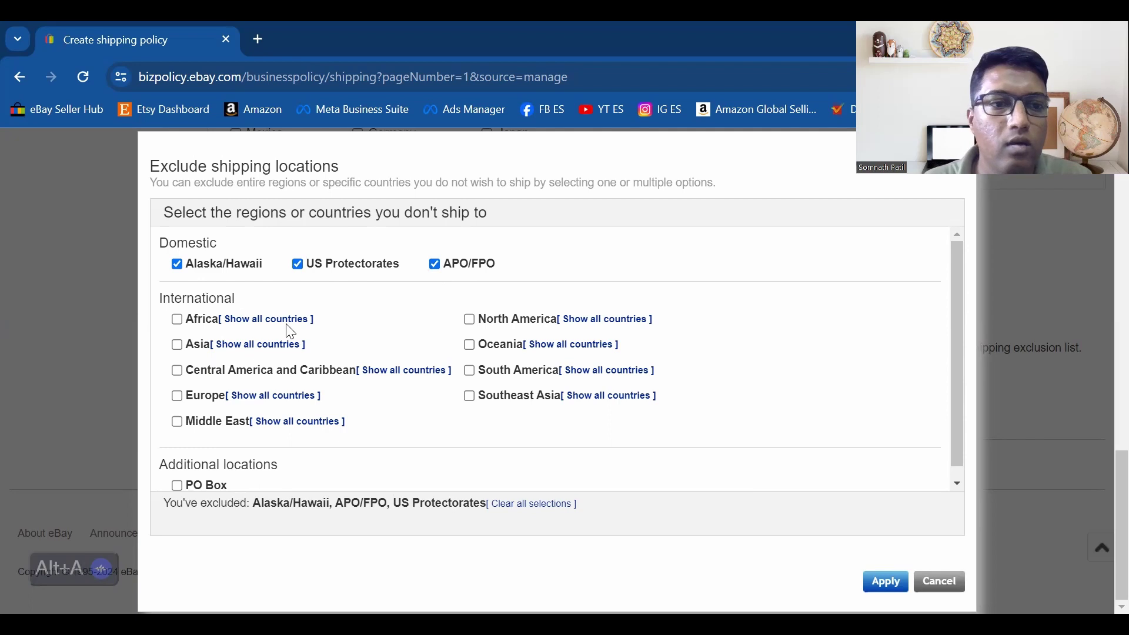
Exclude Africa, North America, Oceania, South America, Southeast Asia, Middle East, Central America and Caribbean, Asia, and PO Box
{"action": "left_click", "coordinate": [178, 321]}
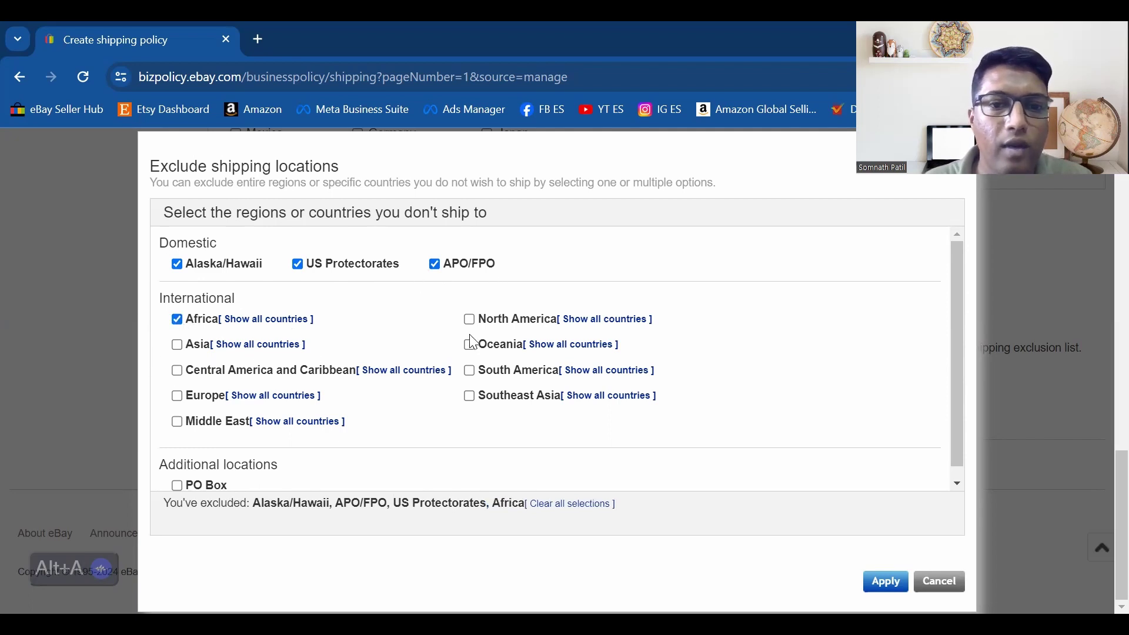
{"action": "left_click", "coordinate": [469, 321]}
{"action": "left_click", "coordinate": [470, 346]}
{"action": "left_click", "coordinate": [469, 371]}
{"action": "left_click", "coordinate": [469, 396]}
{"action": "left_click", "coordinate": [177, 421]}
{"action": "left_click", "coordinate": [176, 370]}
{"action": "left_click", "coordinate": [176, 345]}
{"action": "scroll", "coordinate": [241, 350], "scroll_direction": "down", "scroll_amount": 1}
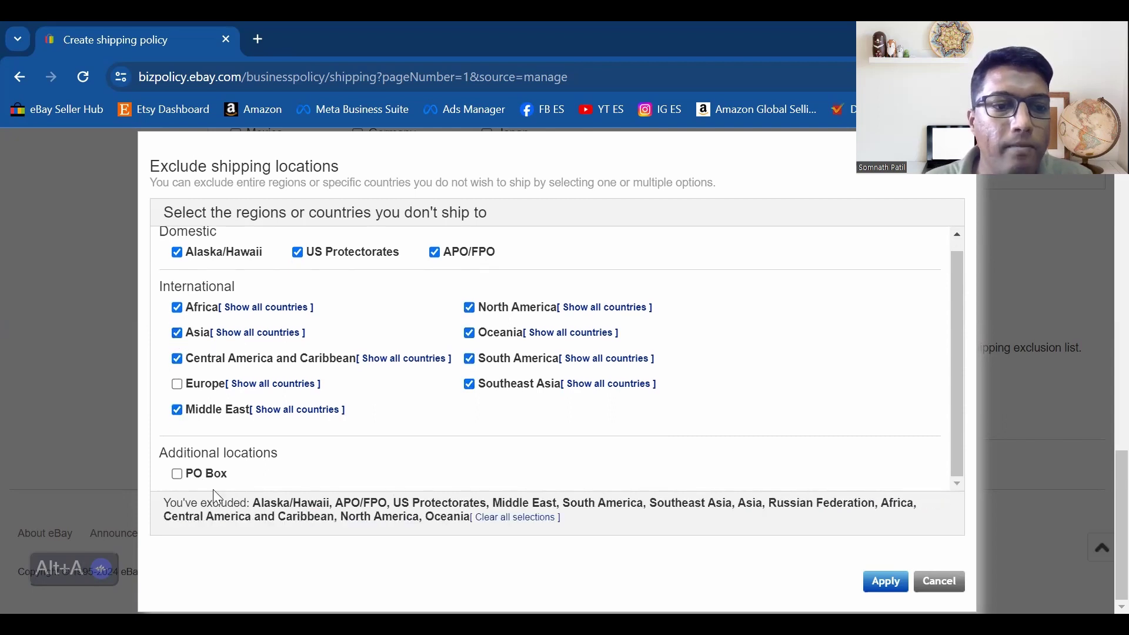
{"action": "left_click", "coordinate": [177, 474]}
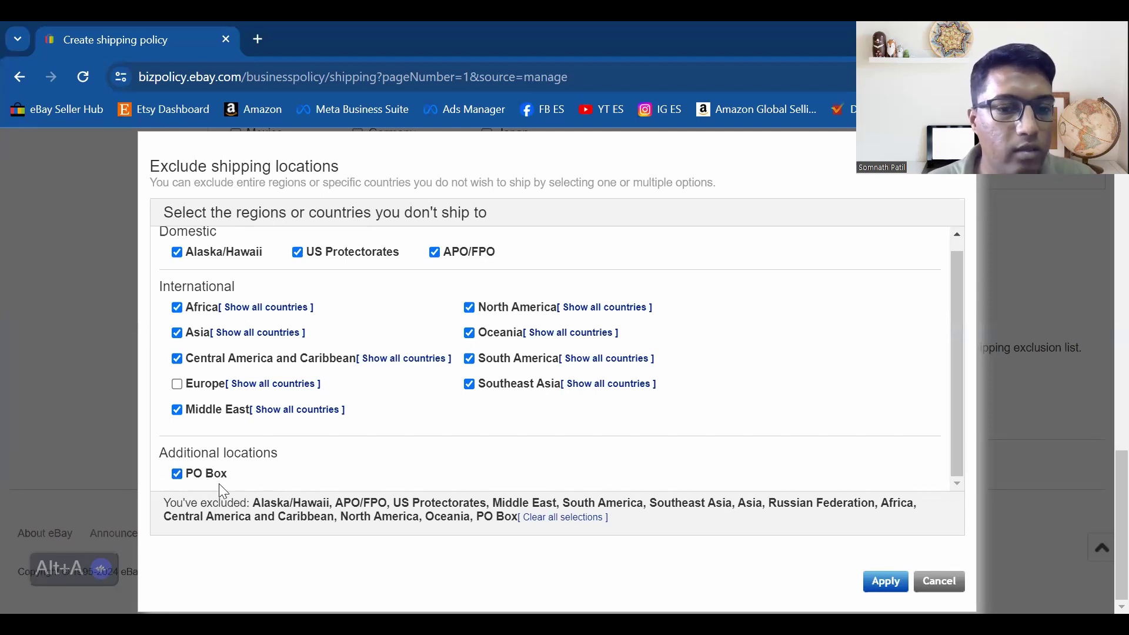
Expand the European countries and exclude all of Europe except the United Kingdom
{"action": "left_click", "coordinate": [270, 392]}
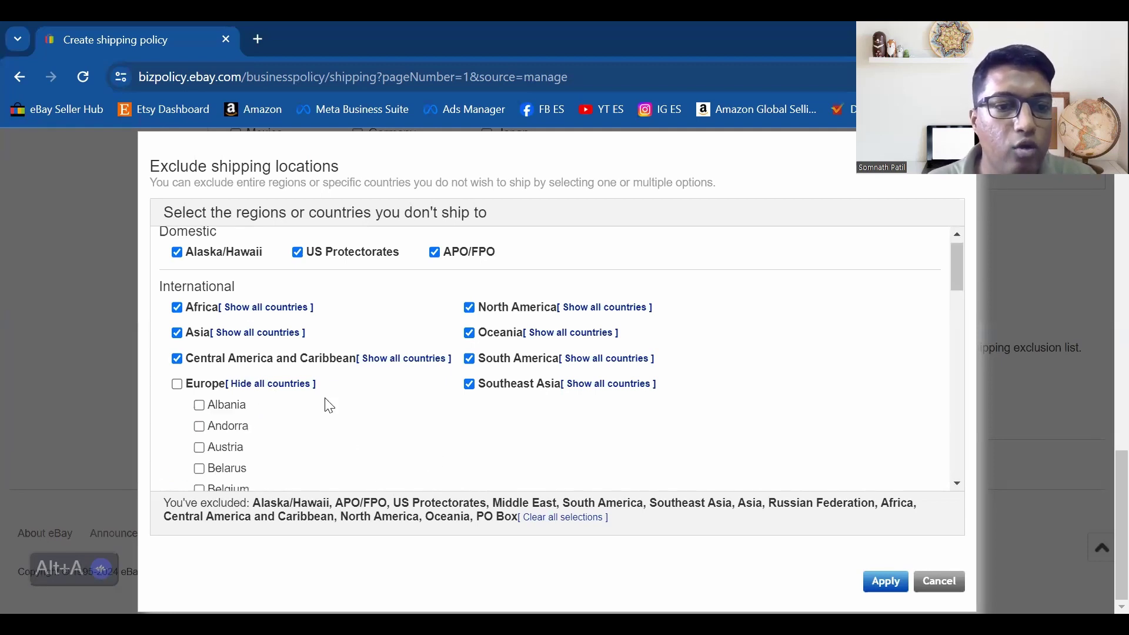
{"action": "scroll", "coordinate": [303, 395], "scroll_direction": "down", "scroll_amount": 10}
{"action": "scroll", "coordinate": [303, 395], "scroll_direction": "up", "scroll_amount": 8}
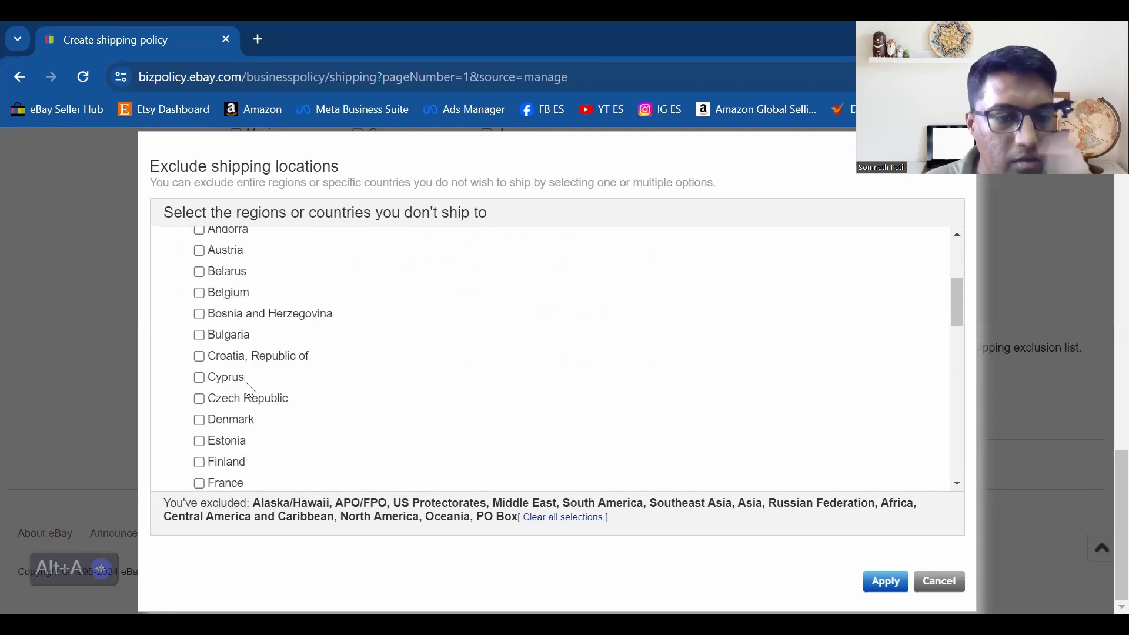
{"action": "left_click", "coordinate": [176, 398]}
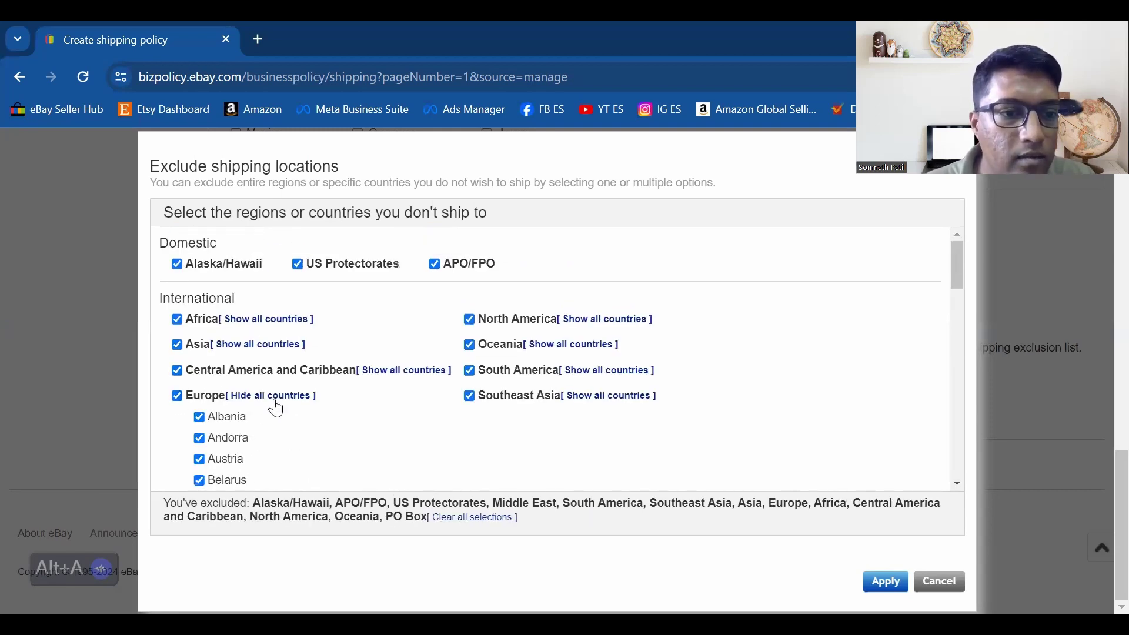
{"action": "scroll", "coordinate": [276, 401], "scroll_direction": "down", "scroll_amount": 10}
{"action": "scroll", "coordinate": [279, 399], "scroll_direction": "down", "scroll_amount": 3}
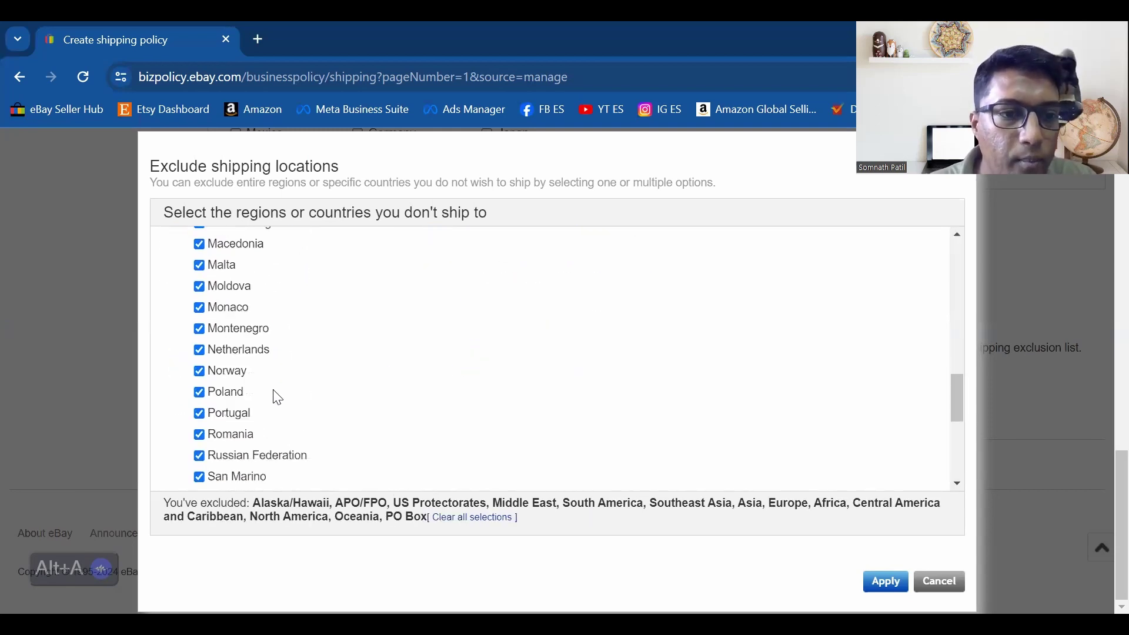
{"action": "scroll", "coordinate": [277, 398], "scroll_direction": "down", "scroll_amount": 3}
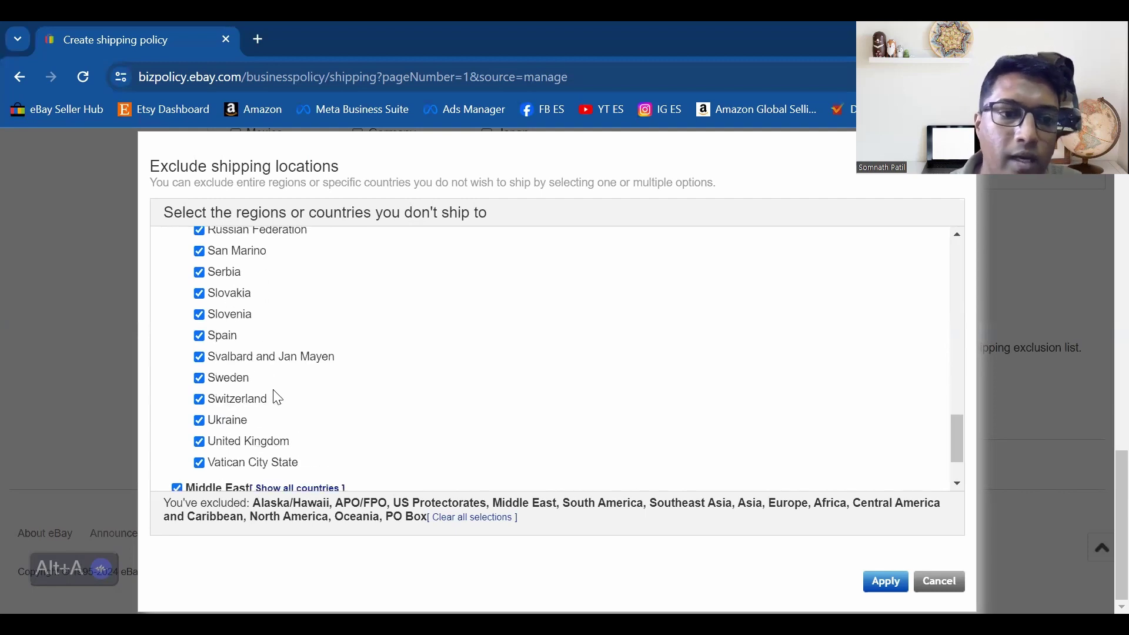
{"action": "left_click", "coordinate": [281, 450]}
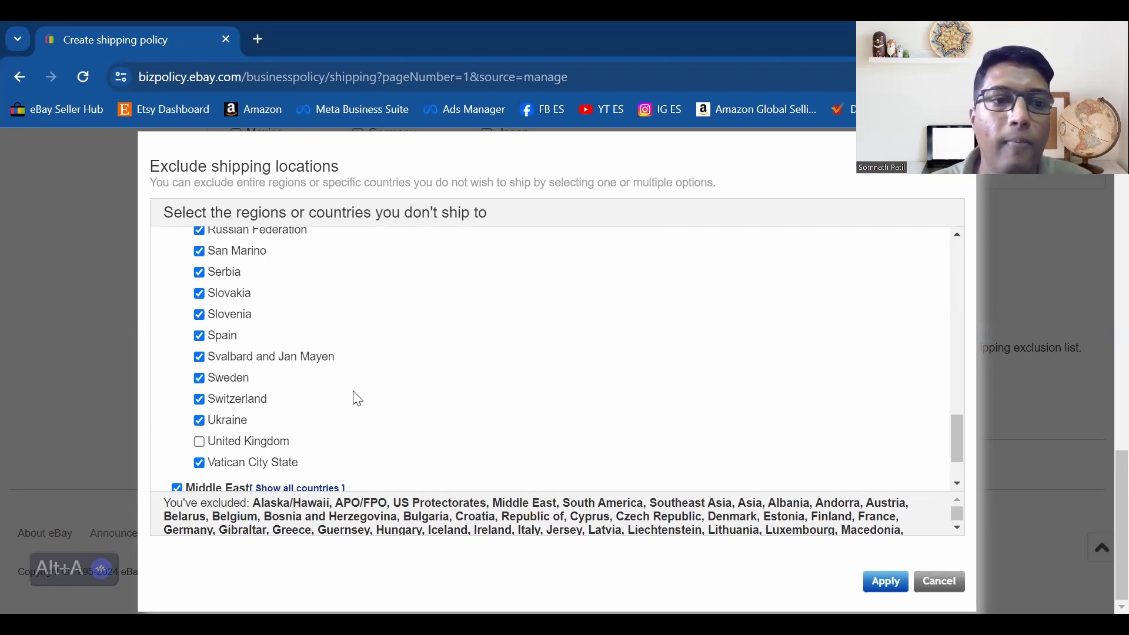
{"action": "scroll", "coordinate": [329, 391], "scroll_direction": "up", "scroll_amount": 2}
{"action": "scroll", "coordinate": [330, 373], "scroll_direction": "up", "scroll_amount": 1}
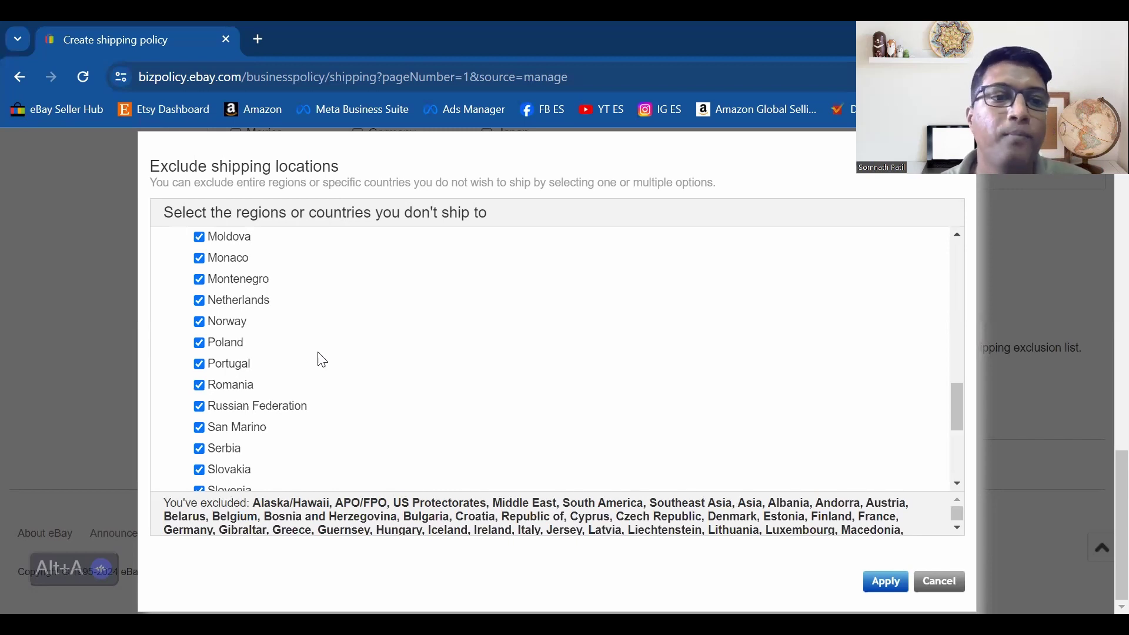
Check the excluded countries, apply the exclusion list and save the shipping policy
{"action": "scroll", "coordinate": [317, 353], "scroll_direction": "up", "scroll_amount": 3}
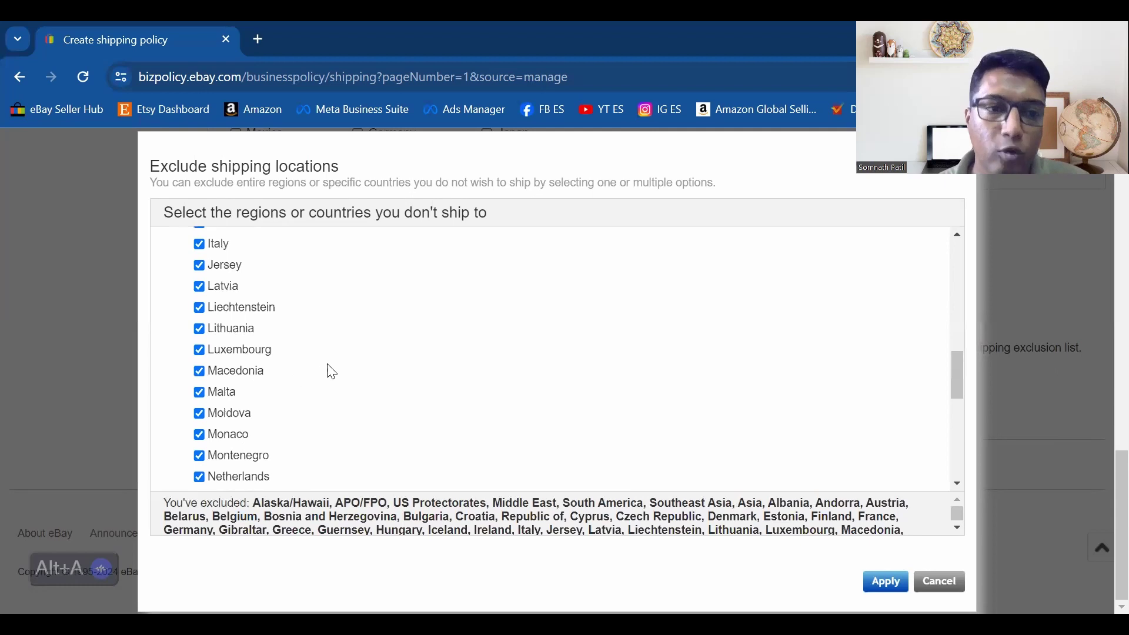
{"action": "scroll", "coordinate": [584, 372], "scroll_direction": "down", "scroll_amount": 6}
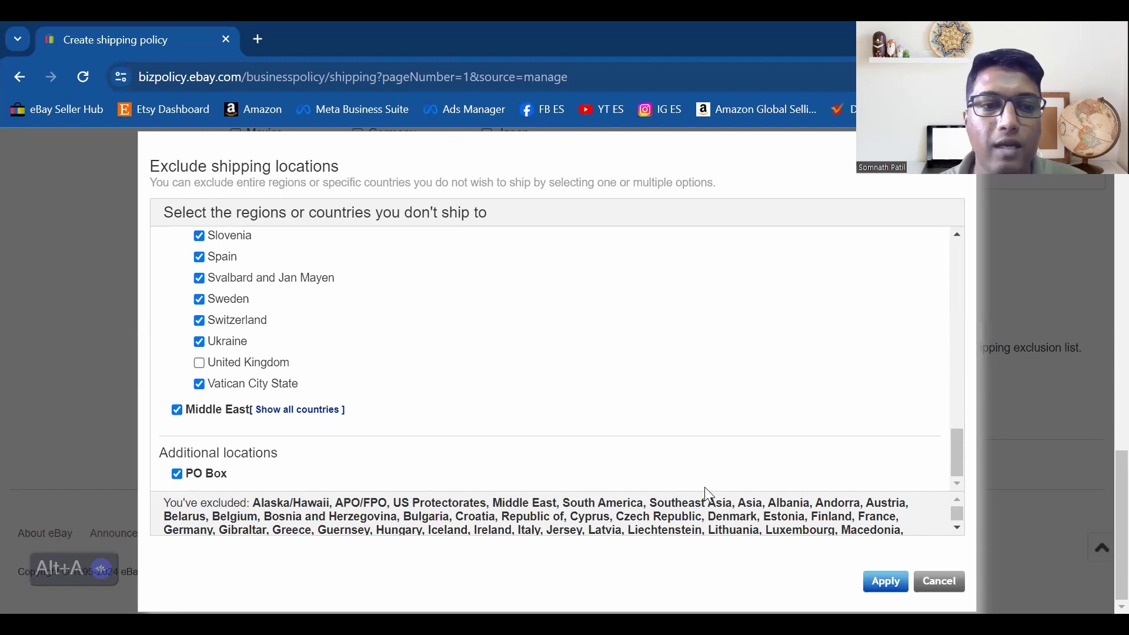
{"action": "left_click", "coordinate": [885, 581]}
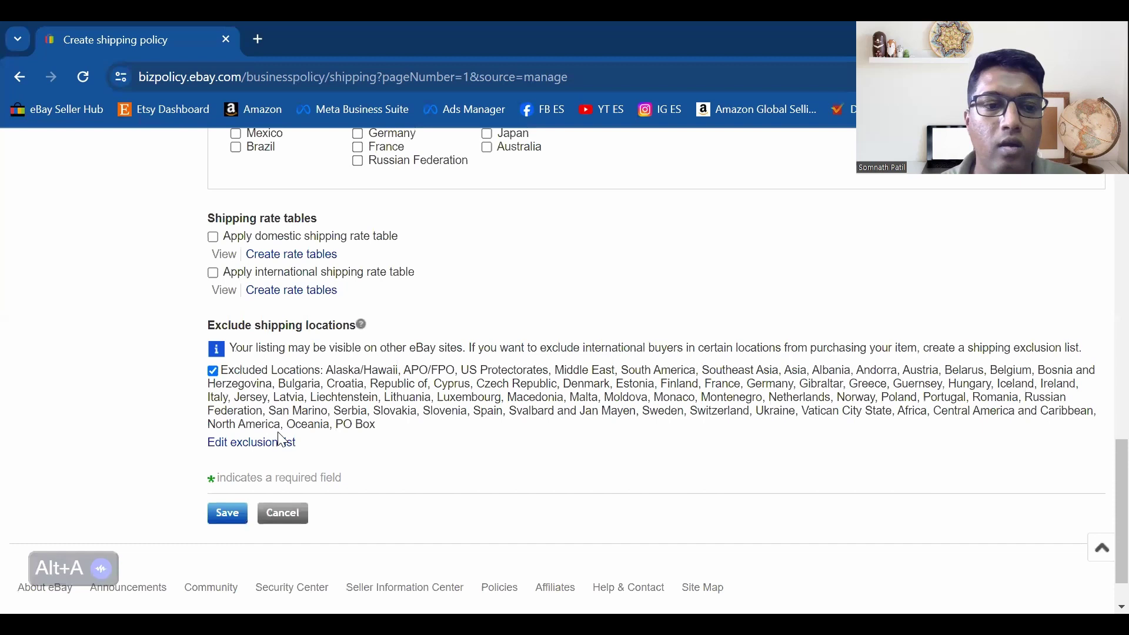
{"action": "scroll", "coordinate": [297, 409], "scroll_direction": "up", "scroll_amount": 1}
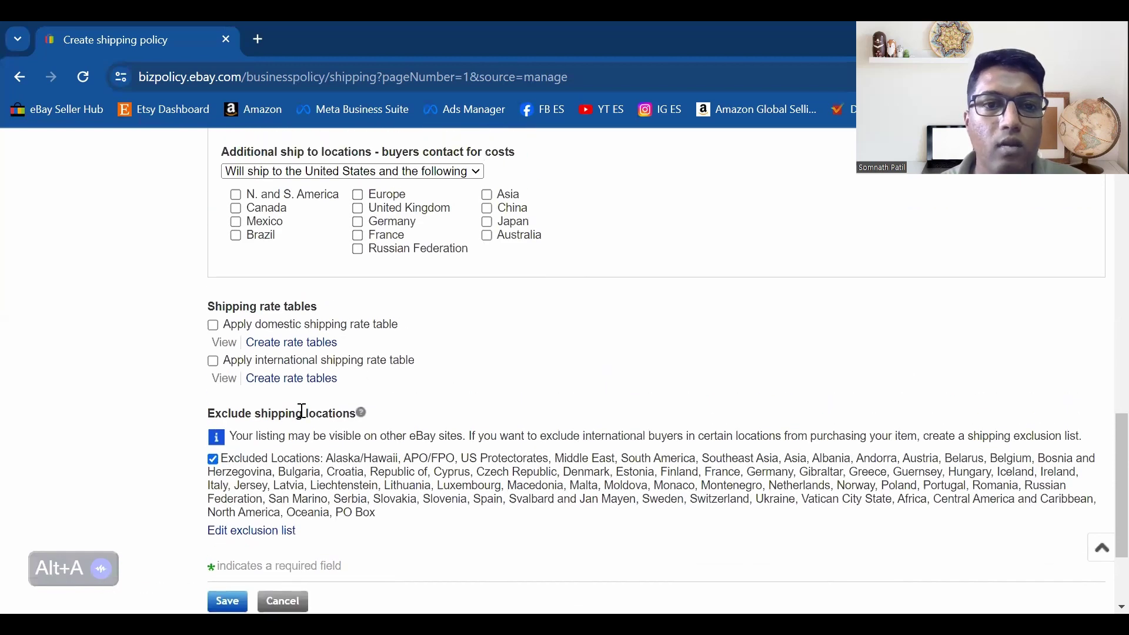
{"action": "scroll", "coordinate": [302, 409], "scroll_direction": "down", "scroll_amount": 2}
{"action": "left_click", "coordinate": [228, 462]}
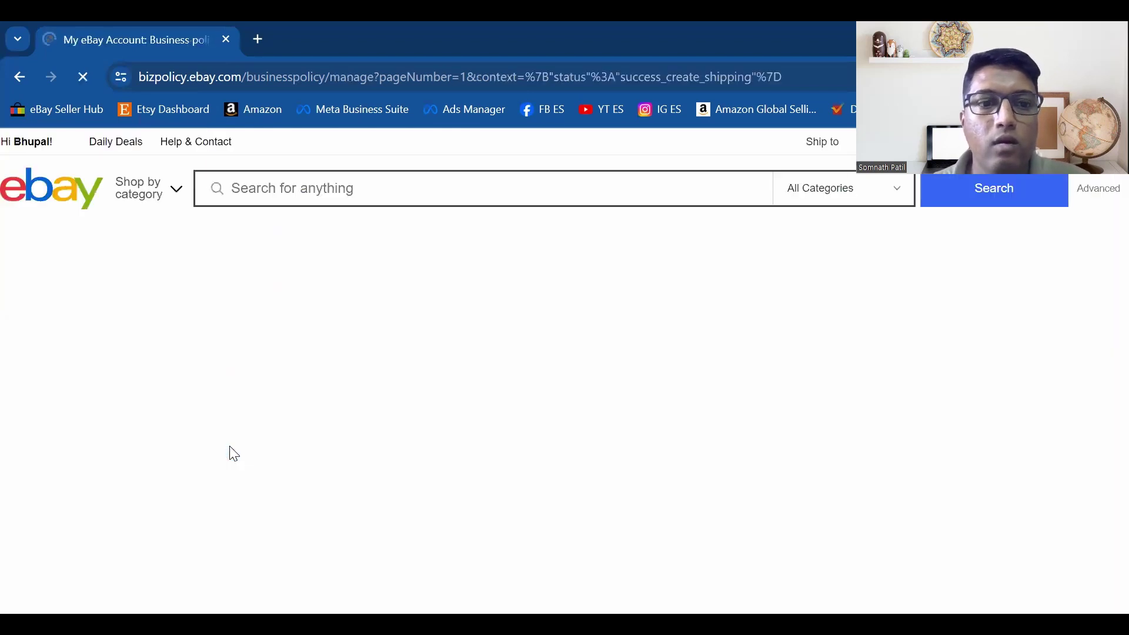
Start a new return policy and name it "USA returns"
{"action": "scroll", "coordinate": [625, 382], "scroll_direction": "down", "scroll_amount": 3}
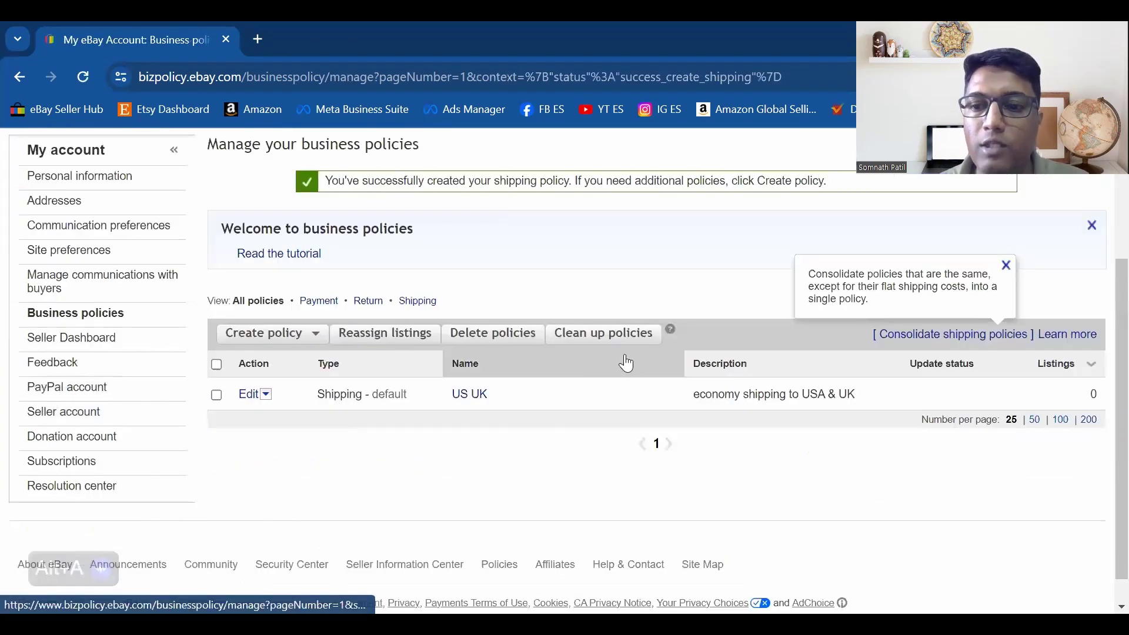
{"action": "left_click", "coordinate": [308, 340]}
{"action": "left_click", "coordinate": [296, 390]}
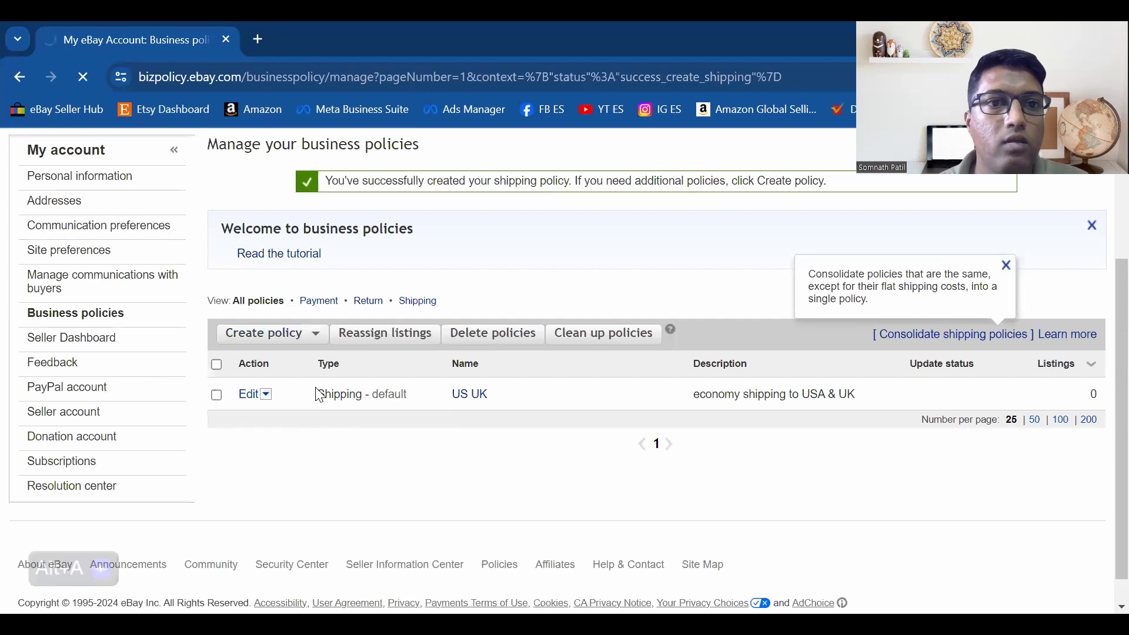
{"action": "left_click", "coordinate": [252, 308]}
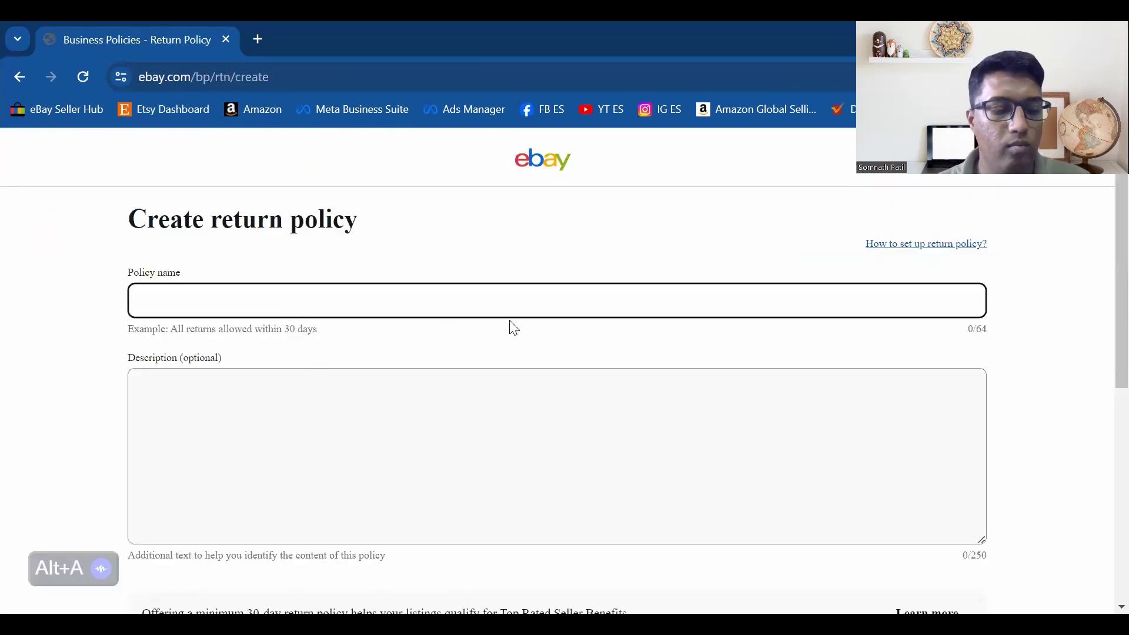
{"action": "type", "text": "USA"}
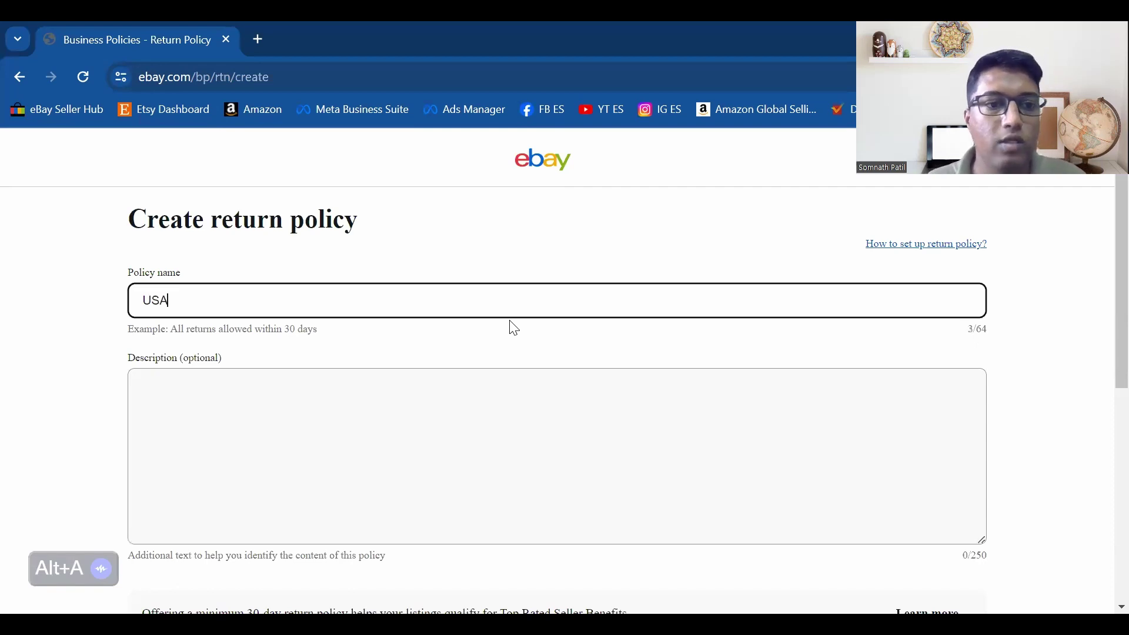
{"action": "type", "text": " returns"}
Enter "Free returns" as the return policy's description, with the spelling corrected
{"action": "left_click", "coordinate": [305, 446]}
{"action": "type", "text": "F"}
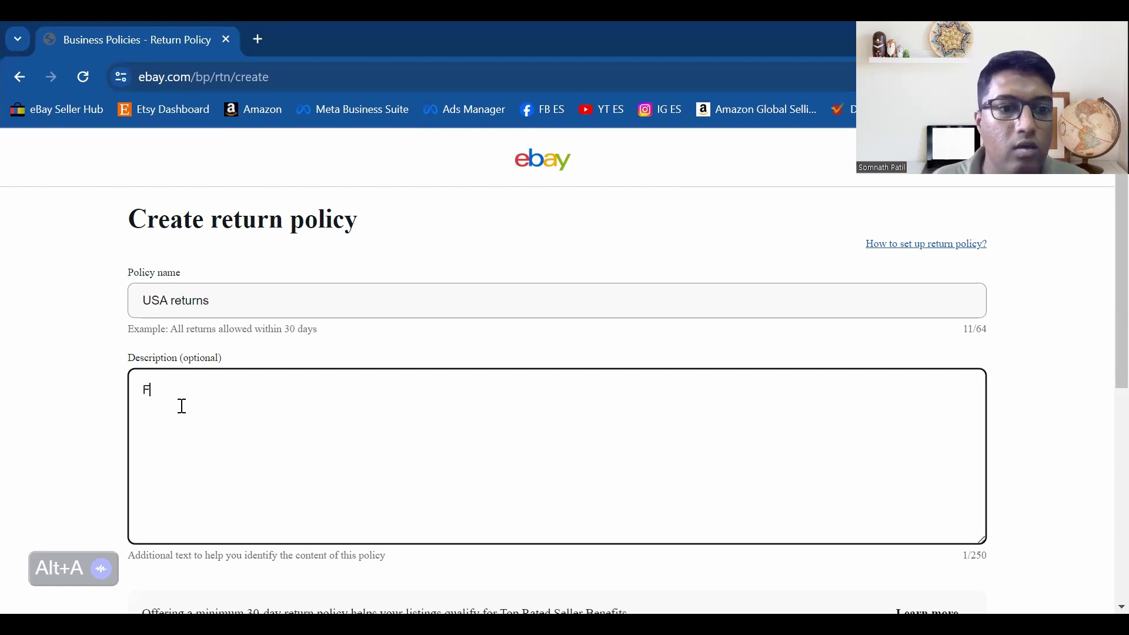
{"action": "type", "text": "ree retiurns"}
{"action": "right_click", "coordinate": [189, 392]}
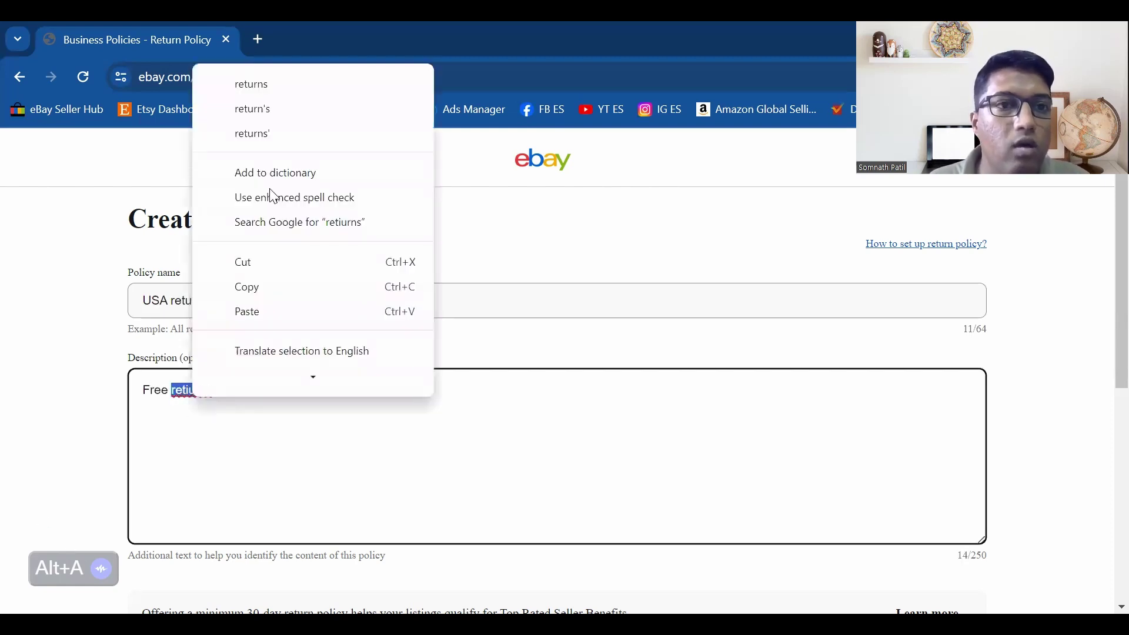
{"action": "left_click", "coordinate": [284, 92]}
Accept domestic returns and set their return shipping to "Free for buyer, you pay"
{"action": "scroll", "coordinate": [35, 323], "scroll_direction": "down", "scroll_amount": 5}
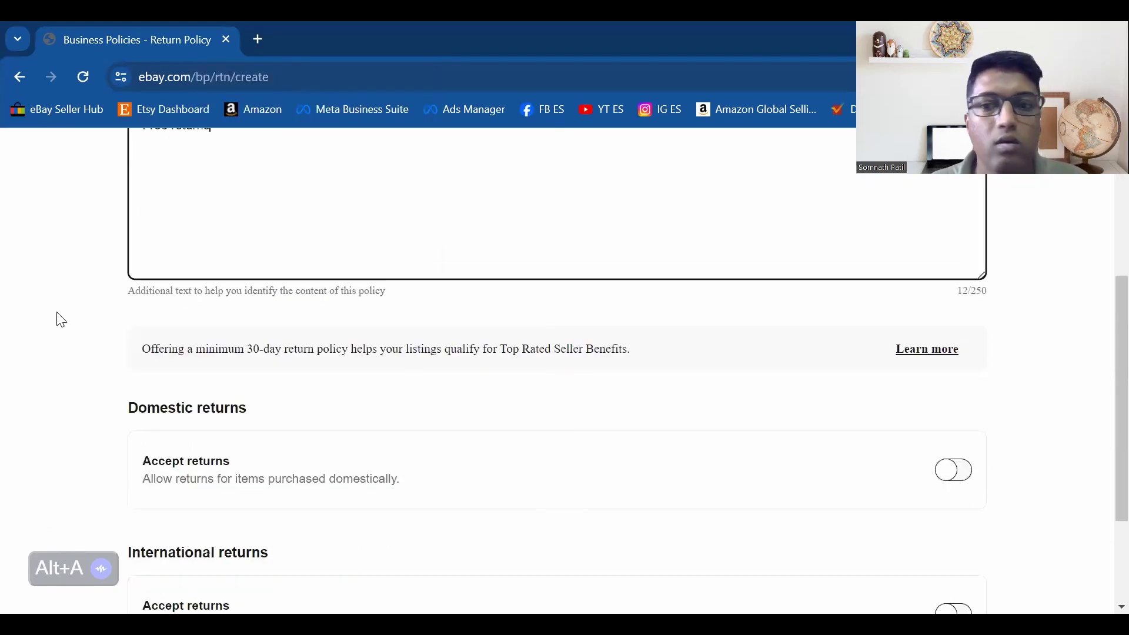
{"action": "scroll", "coordinate": [62, 322], "scroll_direction": "down", "scroll_amount": 1}
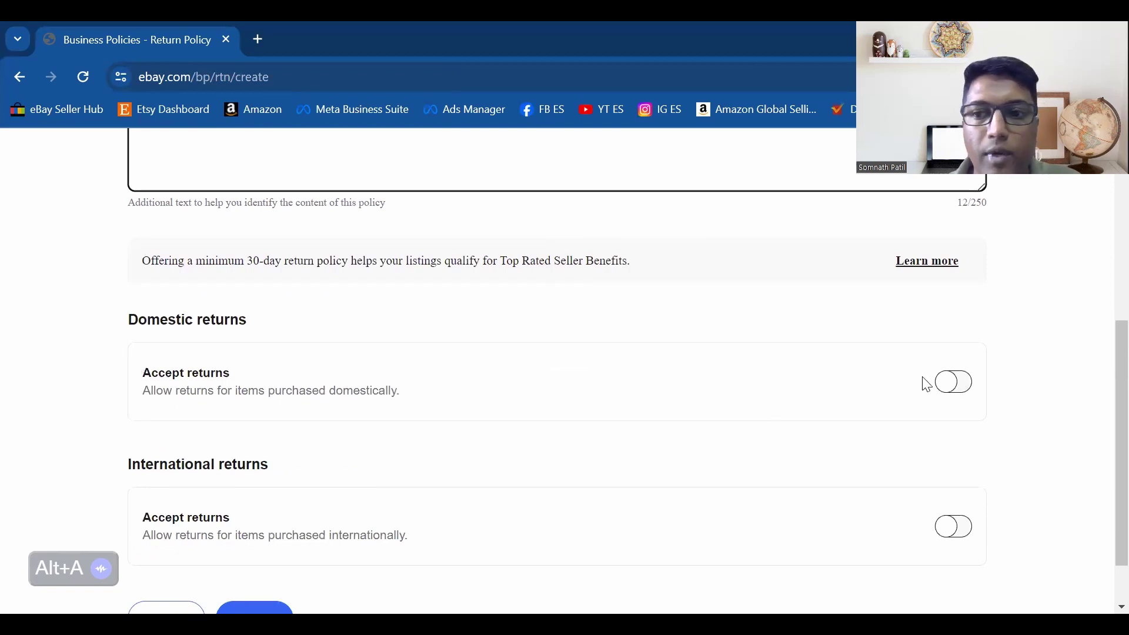
{"action": "left_click", "coordinate": [955, 388]}
{"action": "scroll", "coordinate": [283, 379], "scroll_direction": "down", "scroll_amount": 1}
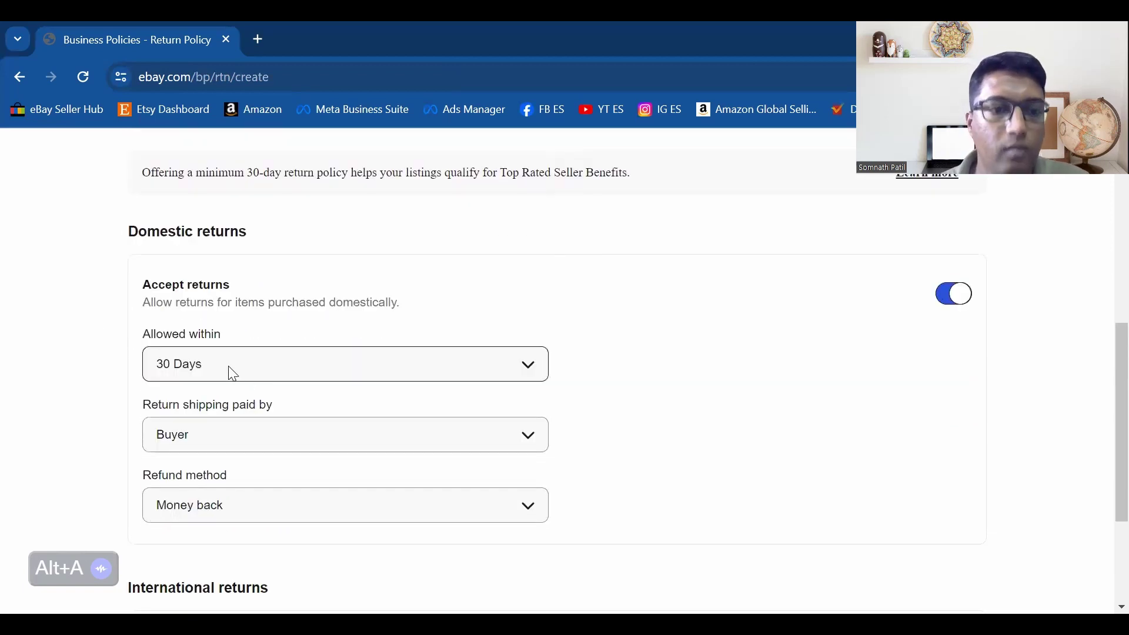
{"action": "left_click", "coordinate": [214, 440]}
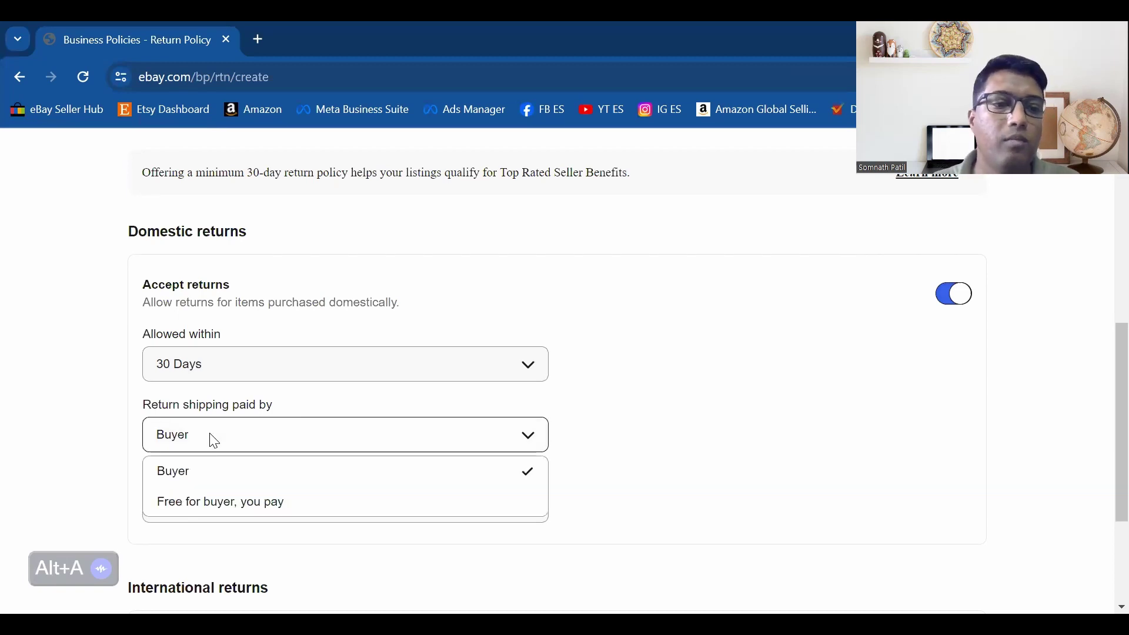
{"action": "left_click", "coordinate": [220, 502]}
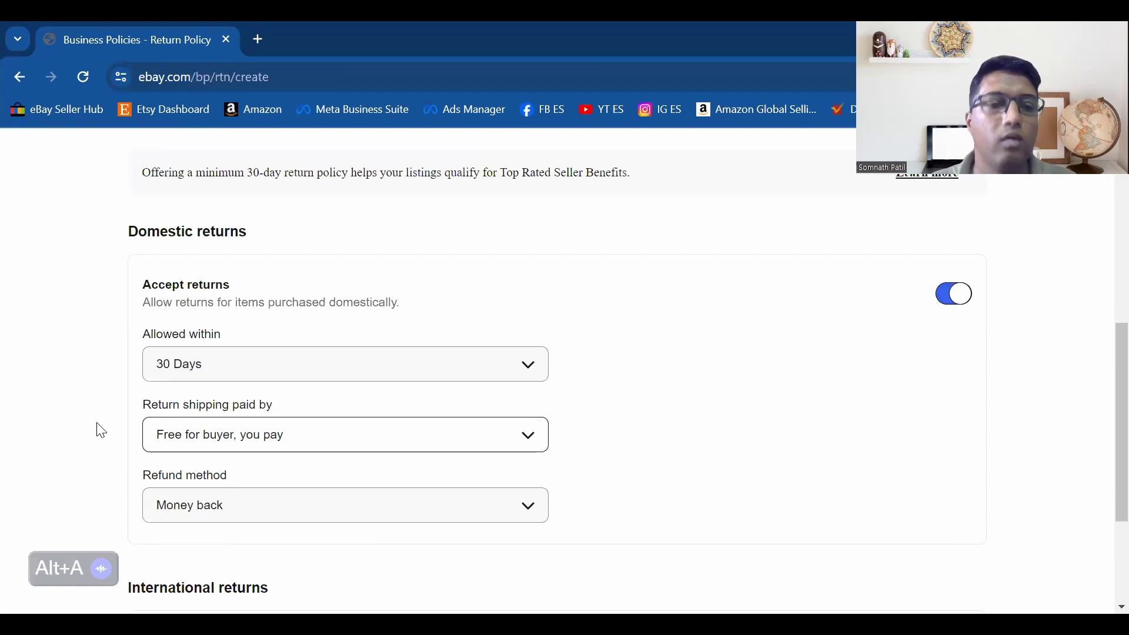
Set the refund method for domestic returns to "Money back or replacement"
{"action": "scroll", "coordinate": [101, 420], "scroll_direction": "down", "scroll_amount": 1}
{"action": "scroll", "coordinate": [100, 417], "scroll_direction": "down", "scroll_amount": 2}
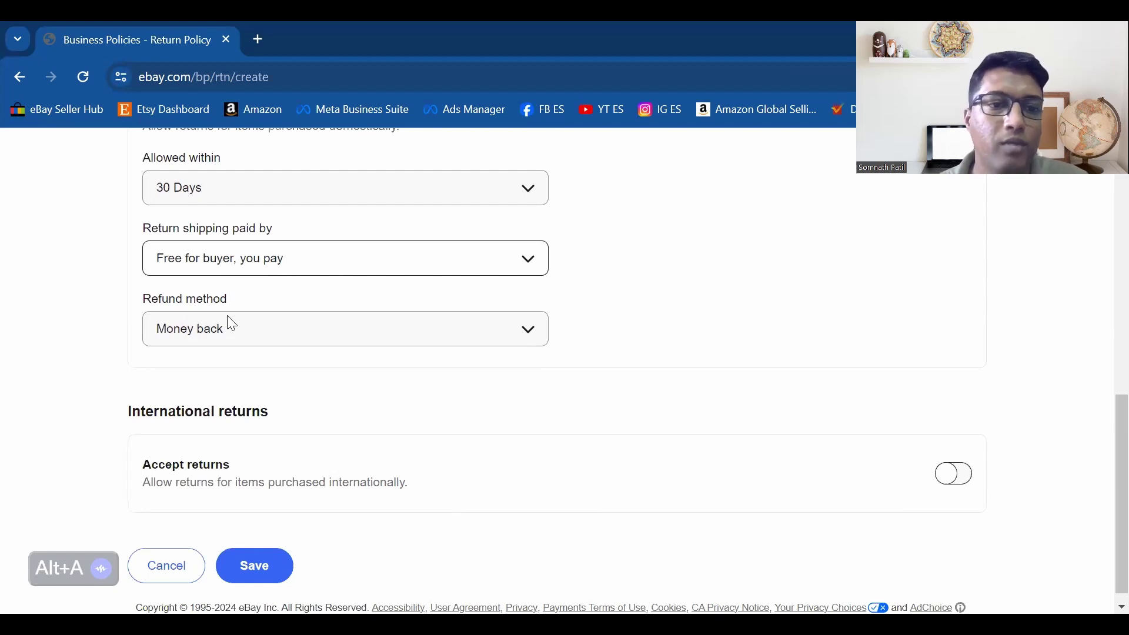
{"action": "left_click", "coordinate": [208, 338]}
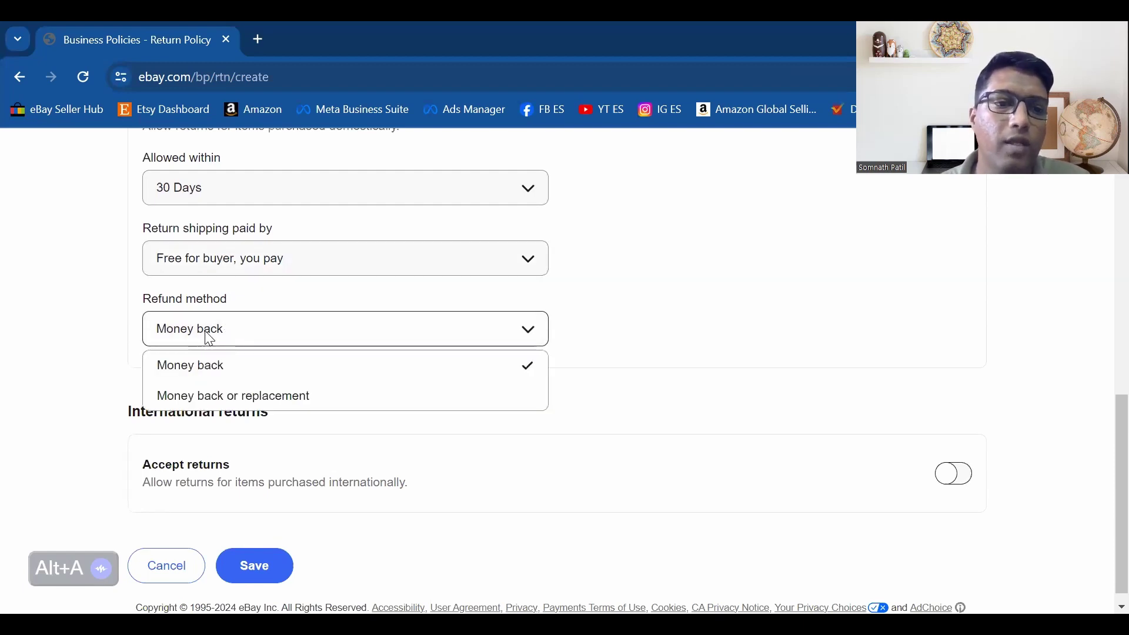
{"action": "left_click", "coordinate": [238, 399]}
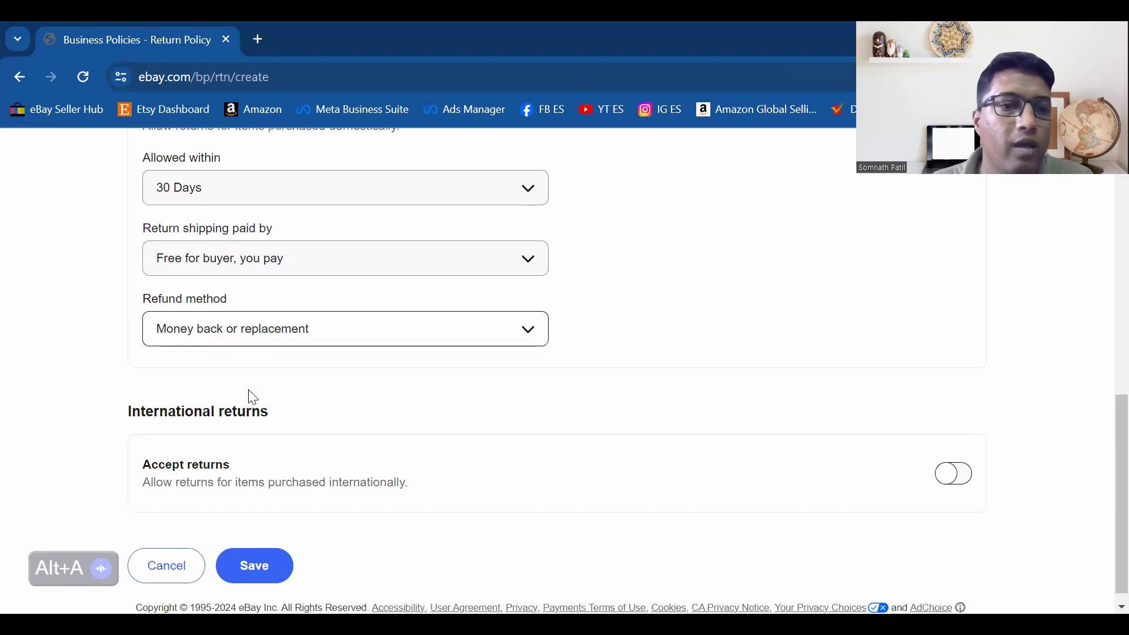
Accept international returns and set their return shipping to "Free for buyer, you pay"
{"action": "scroll", "coordinate": [247, 390], "scroll_direction": "up", "scroll_amount": 2}
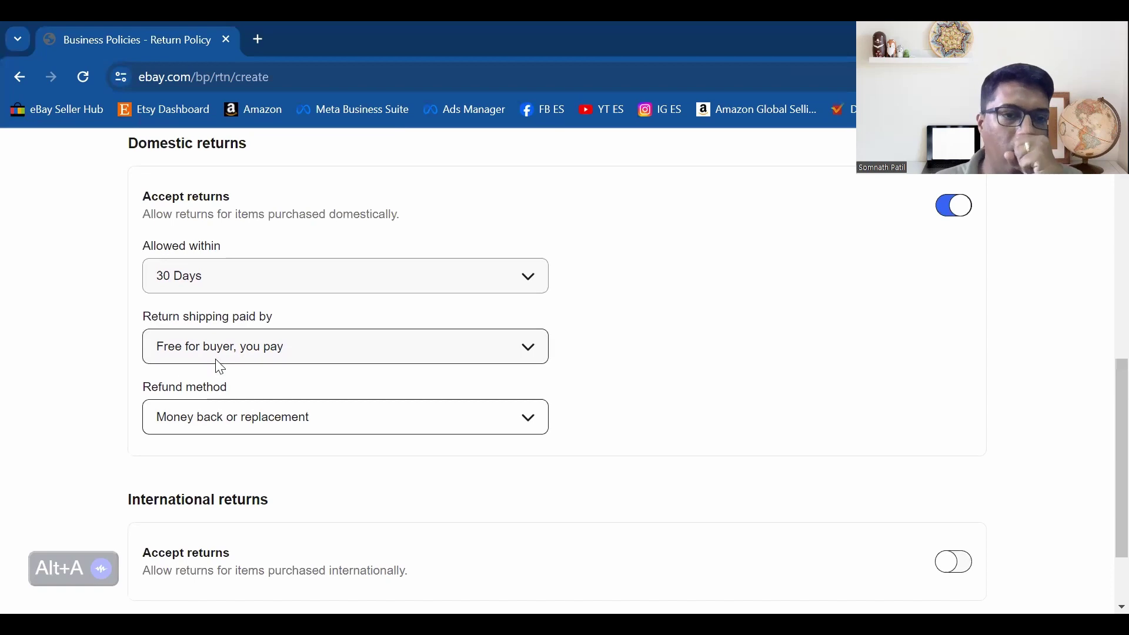
{"action": "scroll", "coordinate": [238, 379], "scroll_direction": "up", "scroll_amount": 1}
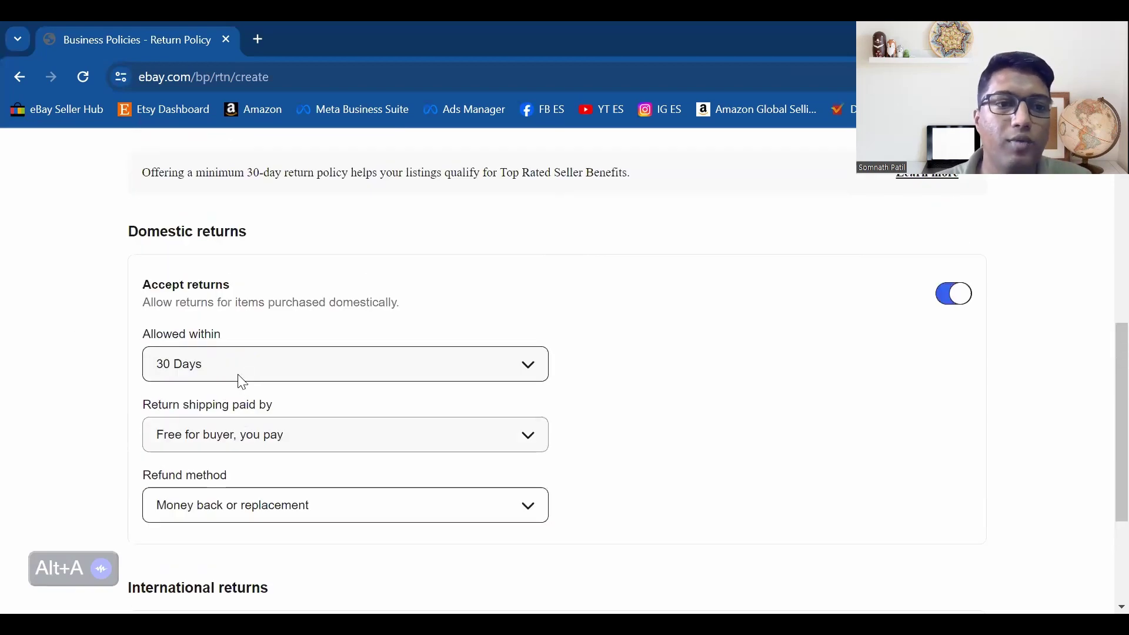
{"action": "scroll", "coordinate": [258, 412], "scroll_direction": "down", "scroll_amount": 1}
{"action": "scroll", "coordinate": [262, 433], "scroll_direction": "down", "scroll_amount": 2}
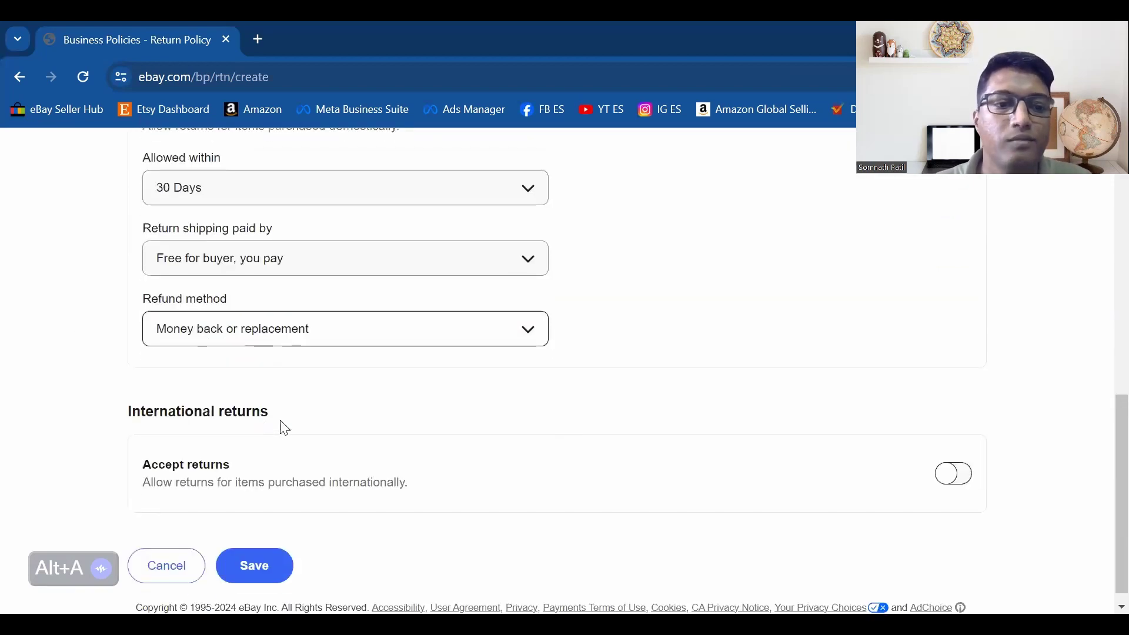
{"action": "scroll", "coordinate": [282, 428], "scroll_direction": "down", "scroll_amount": 1}
{"action": "left_click", "coordinate": [952, 462]}
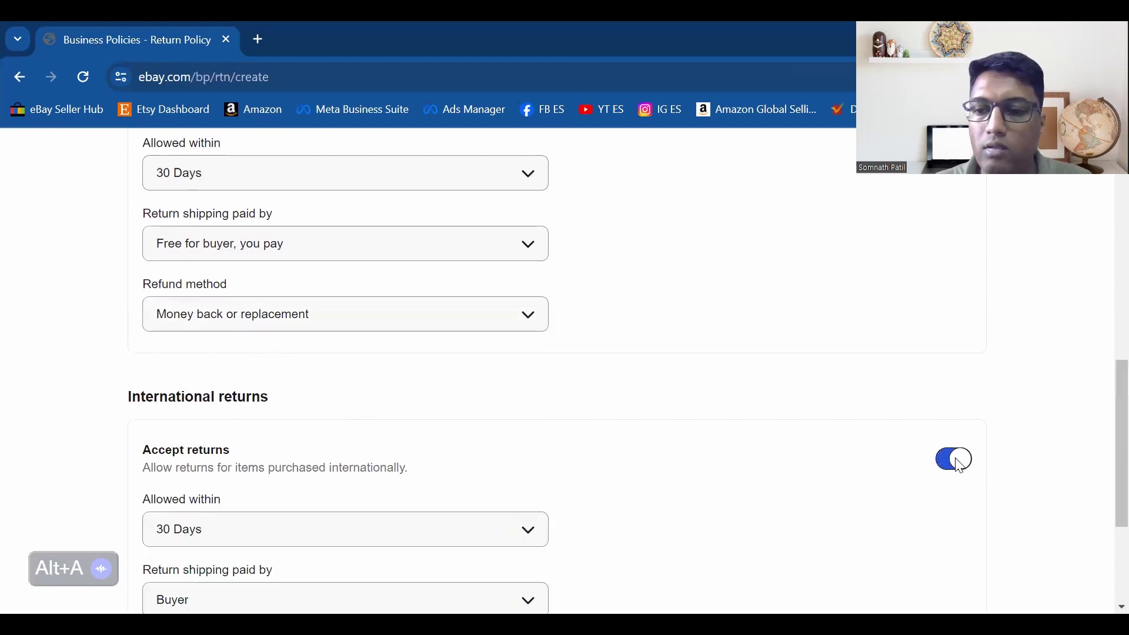
{"action": "scroll", "coordinate": [353, 417], "scroll_direction": "down", "scroll_amount": 3}
{"action": "left_click", "coordinate": [299, 413]}
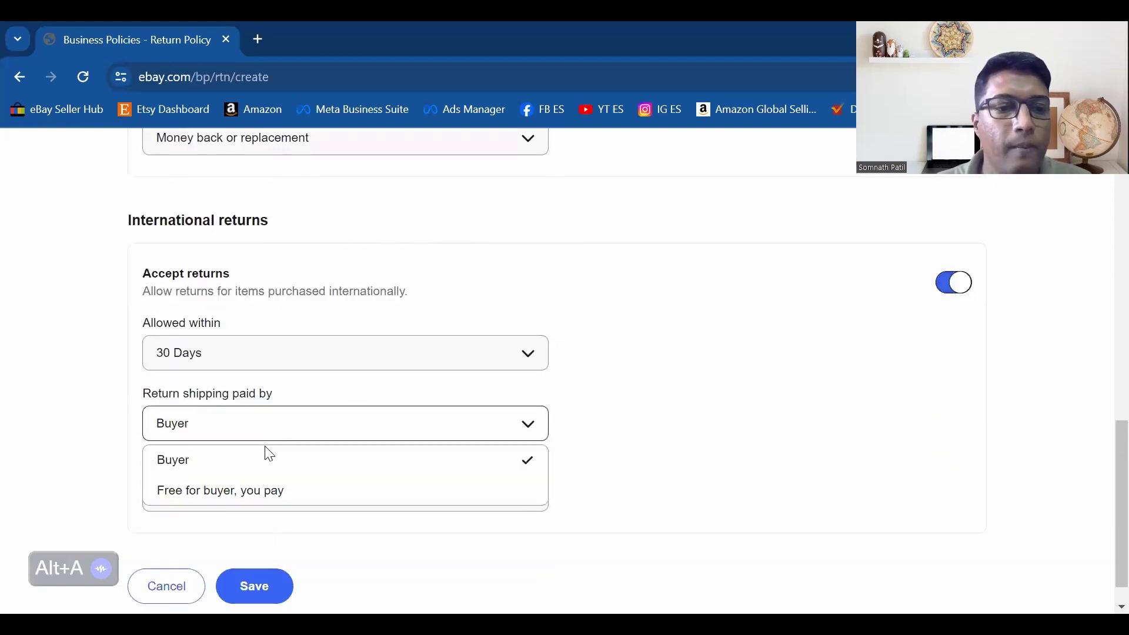
{"action": "left_click", "coordinate": [258, 491]}
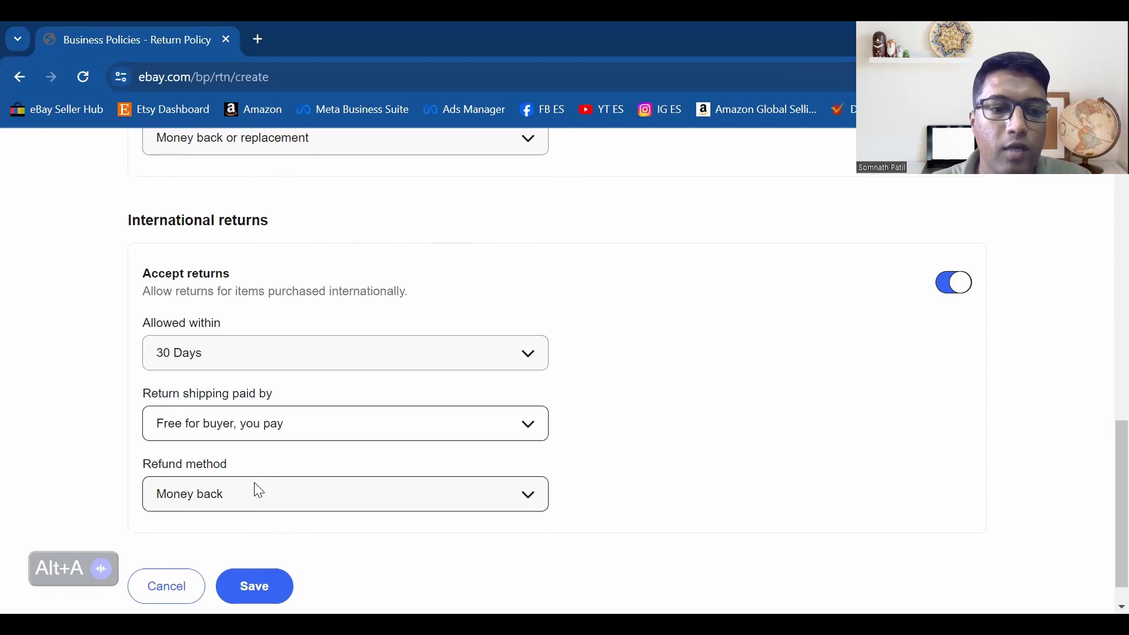
Keep "Money back" as the refund method for international returns, and save the return policy after reviewing its settings
{"action": "scroll", "coordinate": [247, 468], "scroll_direction": "down", "scroll_amount": 1}
{"action": "left_click", "coordinate": [238, 467]}
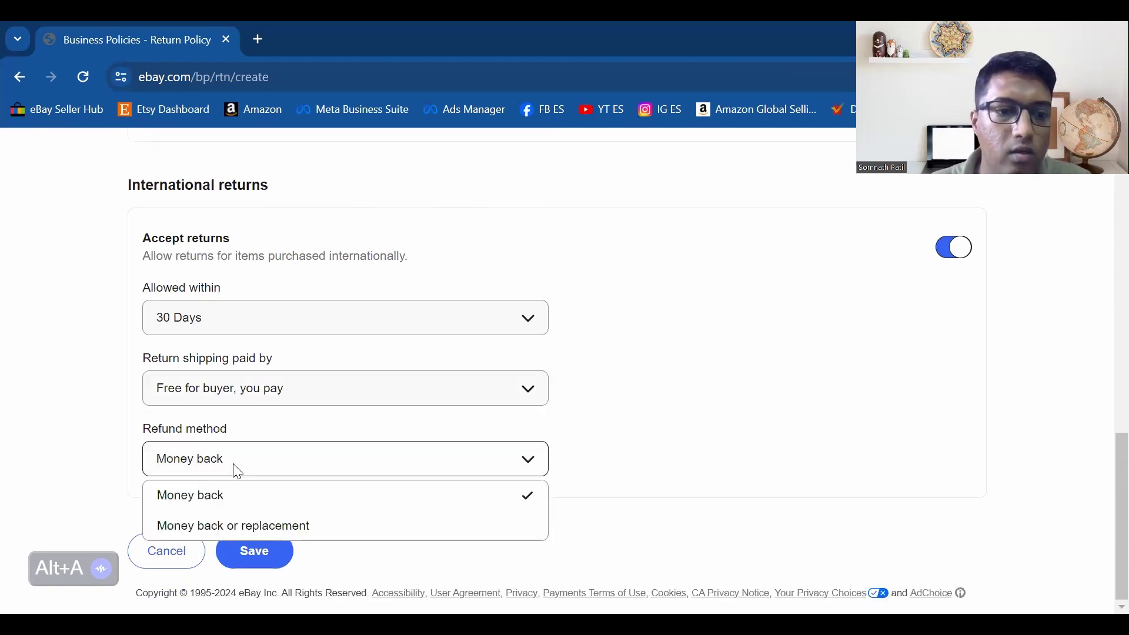
{"action": "left_click", "coordinate": [506, 511]}
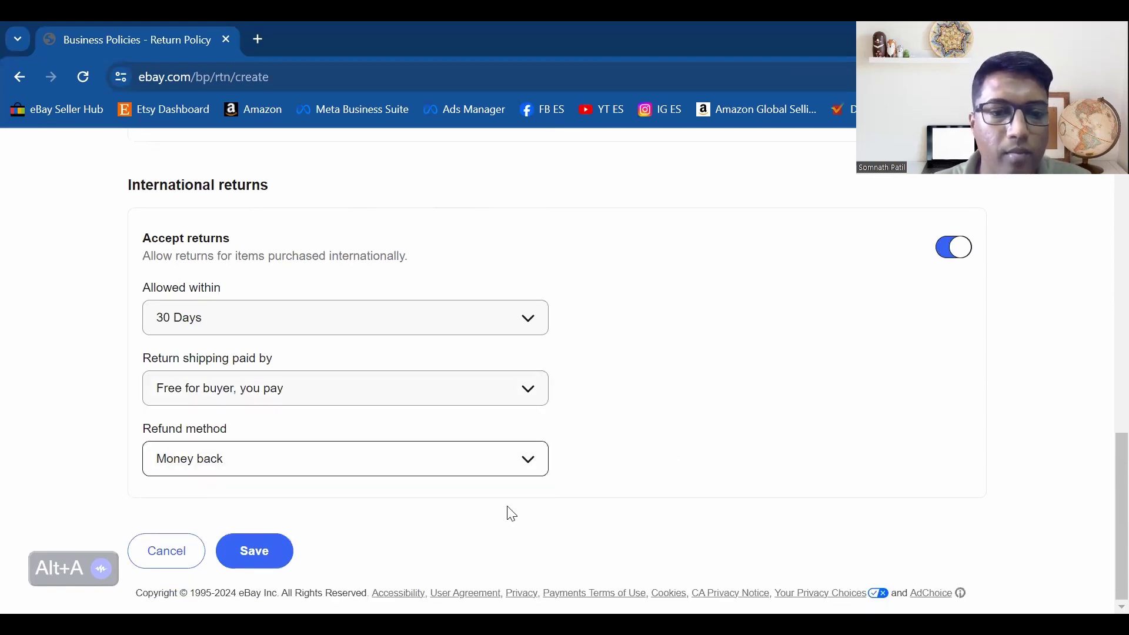
{"action": "scroll", "coordinate": [320, 446], "scroll_direction": "up", "scroll_amount": 3}
{"action": "scroll", "coordinate": [324, 432], "scroll_direction": "up", "scroll_amount": 4}
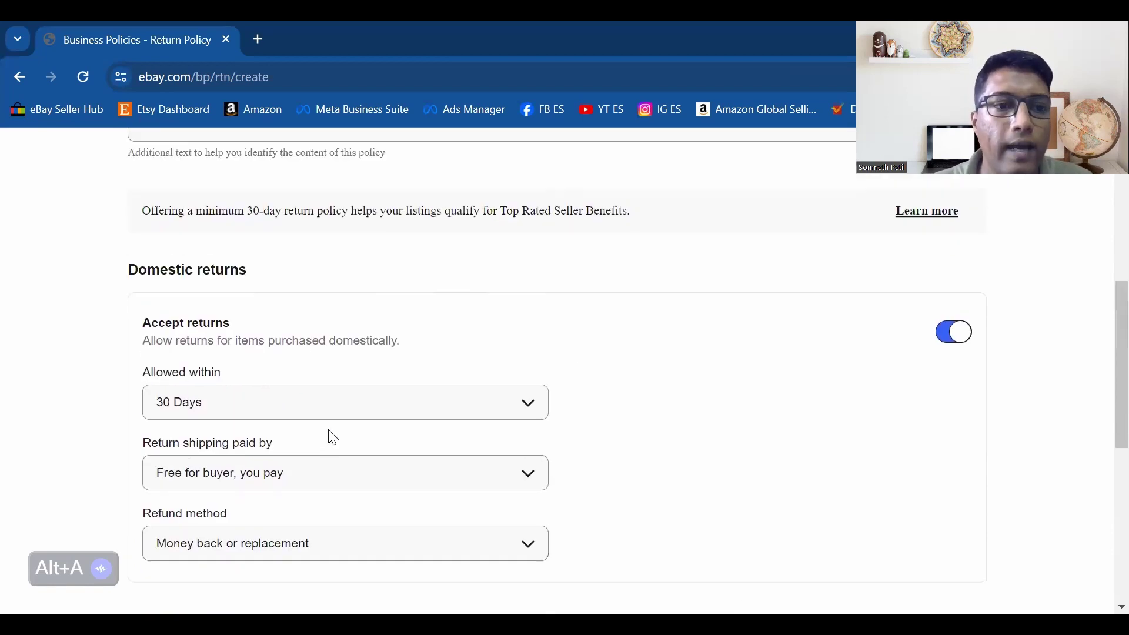
{"action": "scroll", "coordinate": [318, 391], "scroll_direction": "up", "scroll_amount": 2}
{"action": "scroll", "coordinate": [321, 392], "scroll_direction": "up", "scroll_amount": 5}
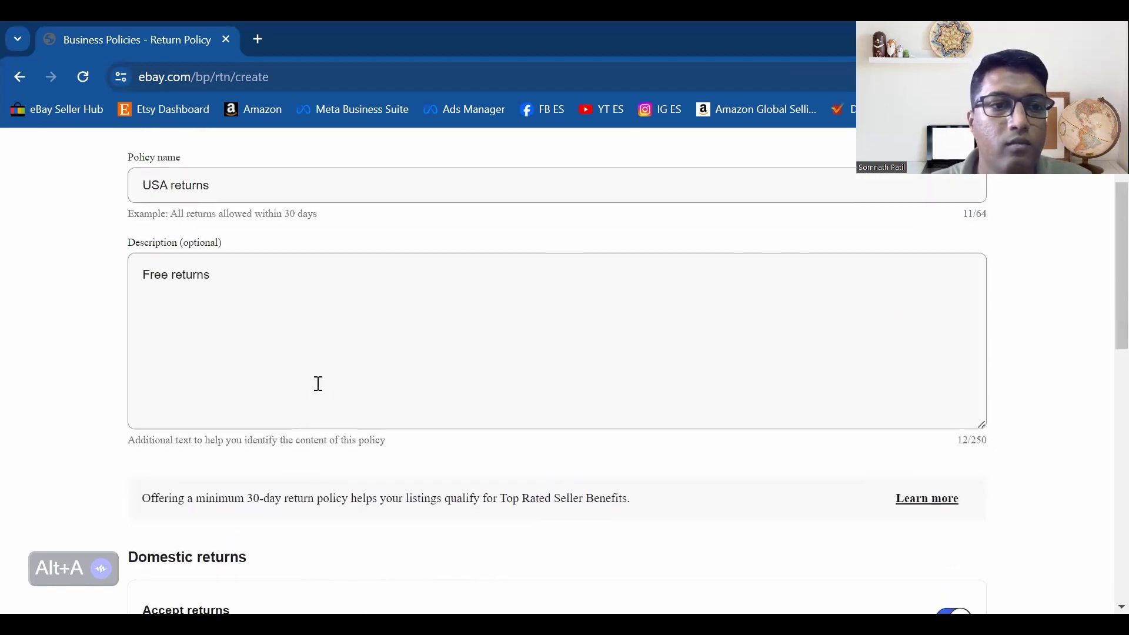
{"action": "scroll", "coordinate": [246, 388], "scroll_direction": "down", "scroll_amount": 14}
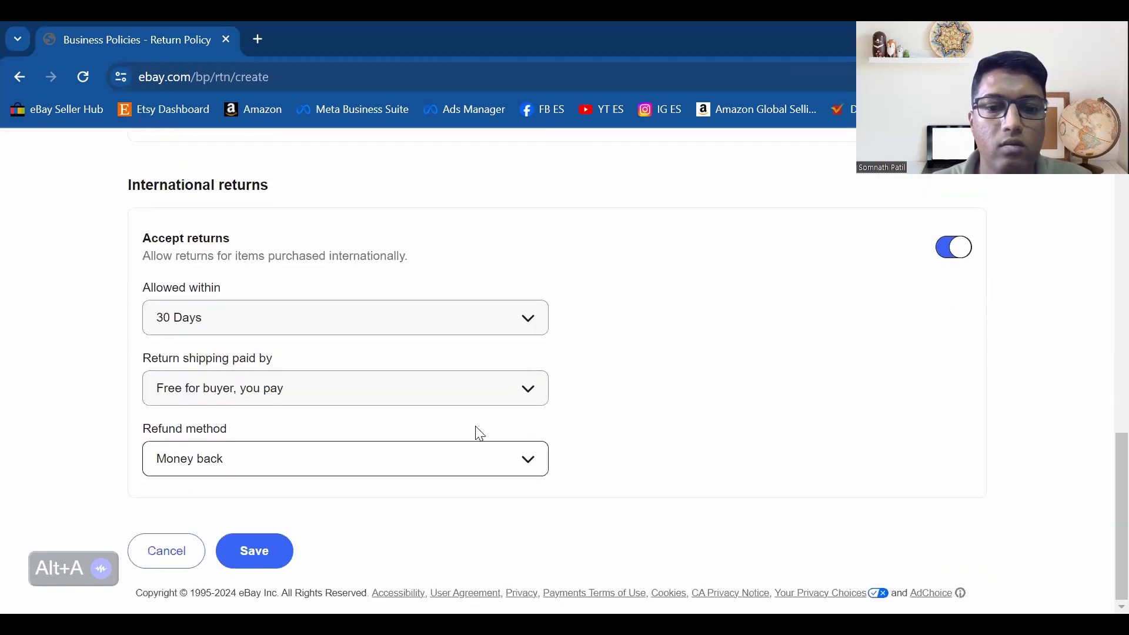
{"action": "left_click", "coordinate": [237, 557]}
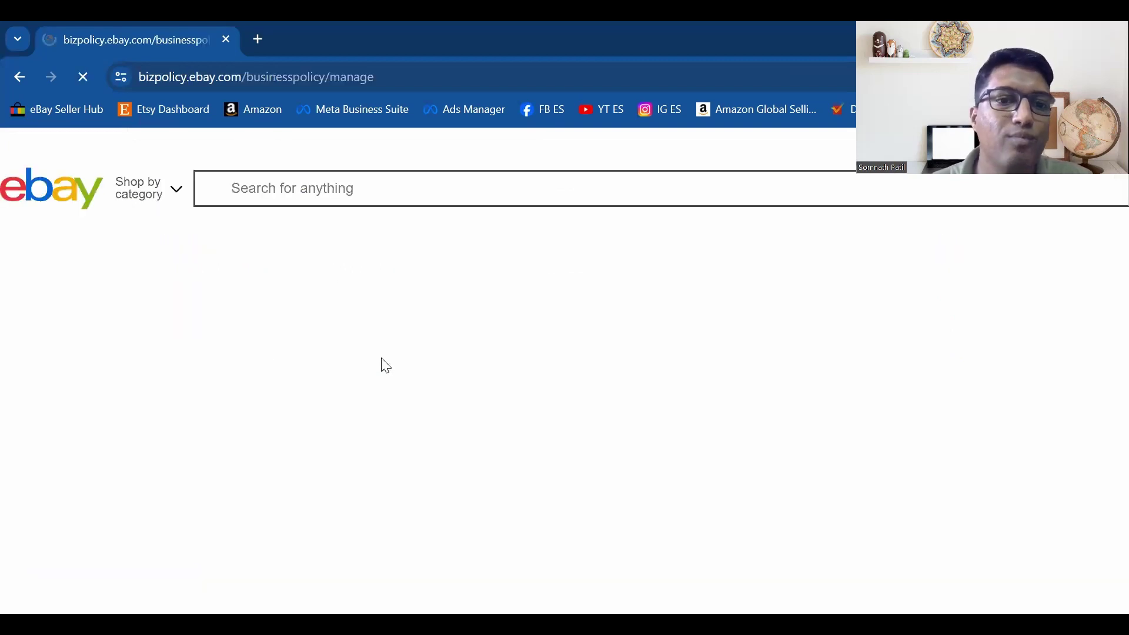
{"action": "key", "text": "alt+a"}
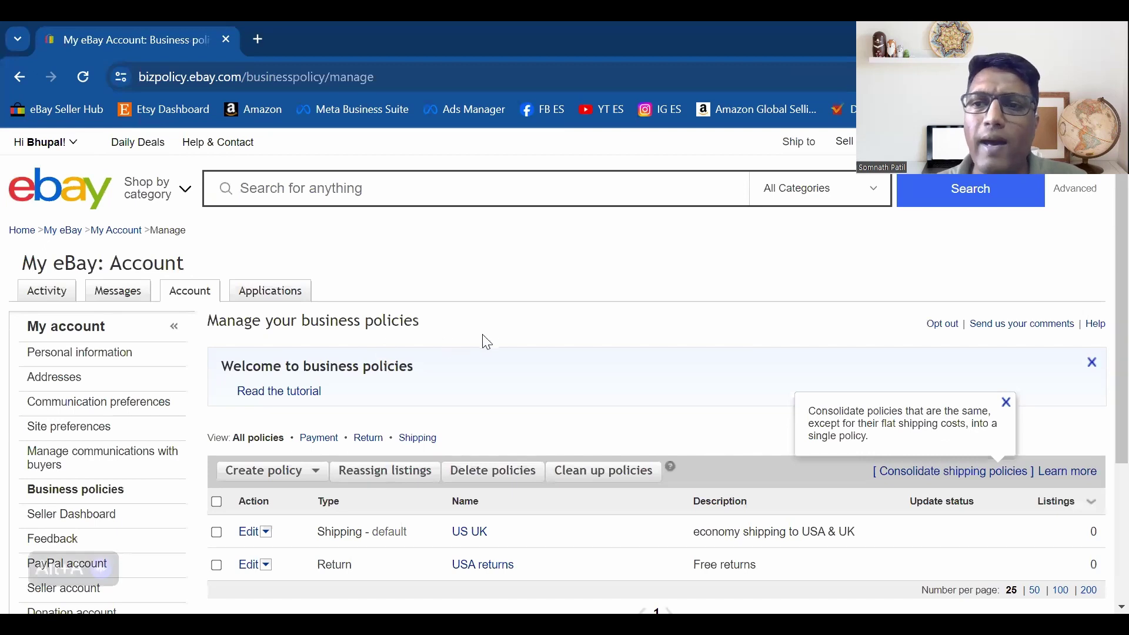
Create a new payment policy and name it "USA Payment"
{"action": "scroll", "coordinate": [491, 338], "scroll_direction": "down", "scroll_amount": 1}
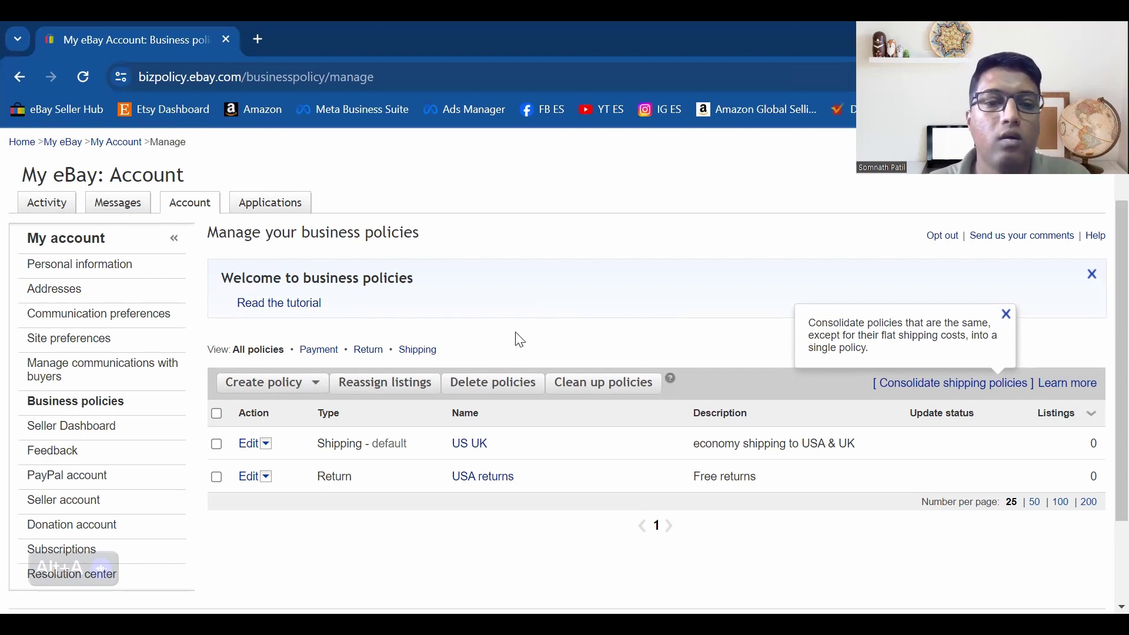
{"action": "left_click", "coordinate": [304, 385]}
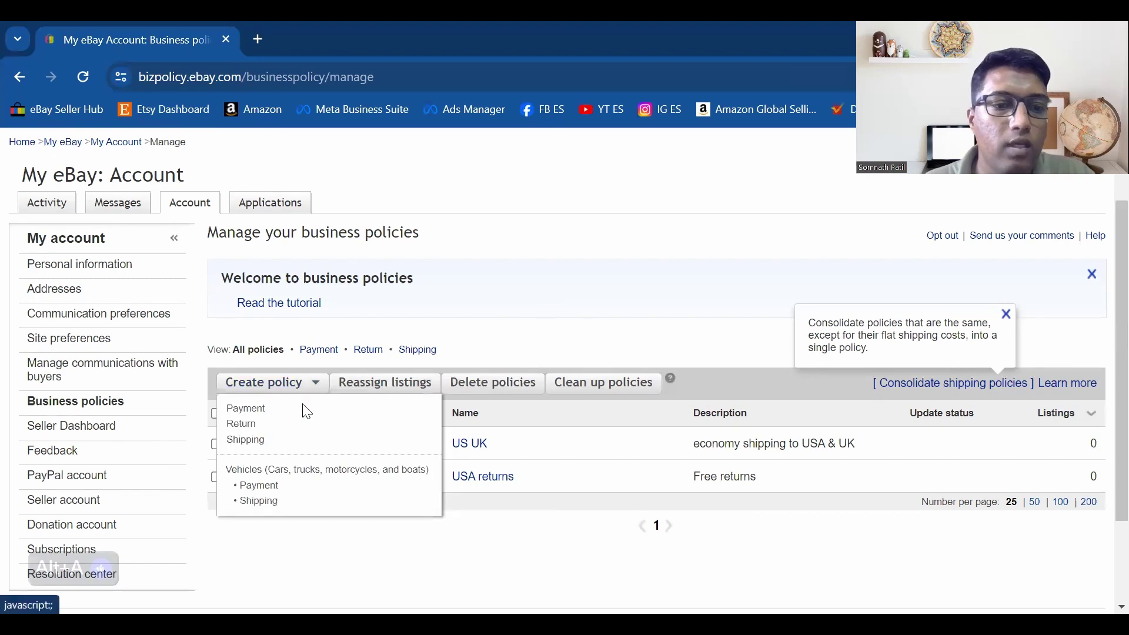
{"action": "left_click", "coordinate": [292, 412]}
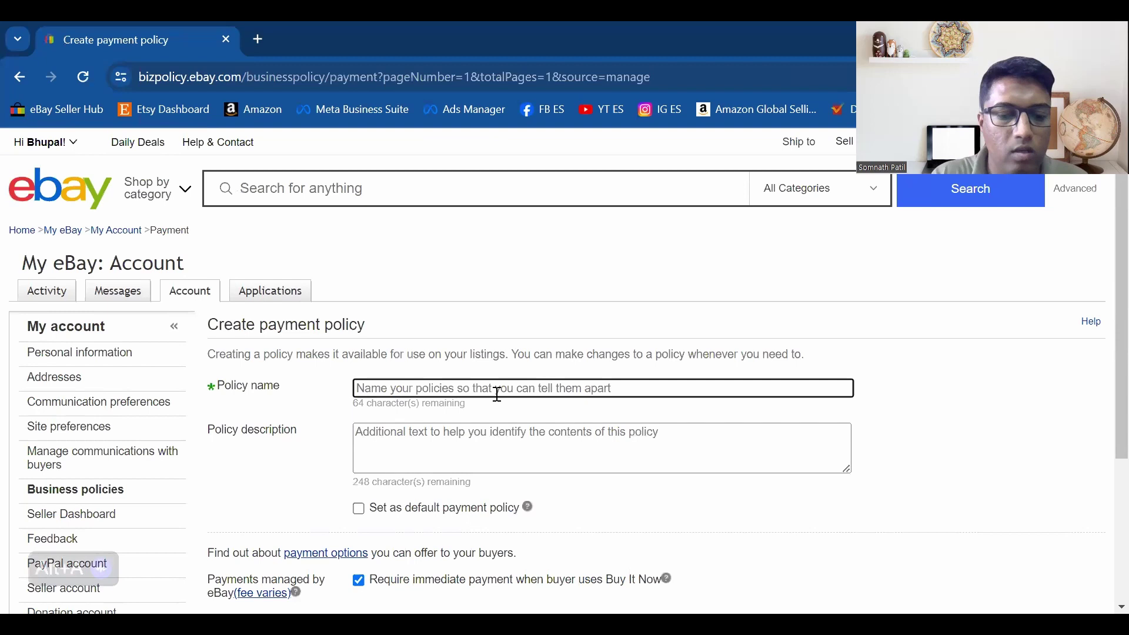
{"action": "type", "text": "USA"}
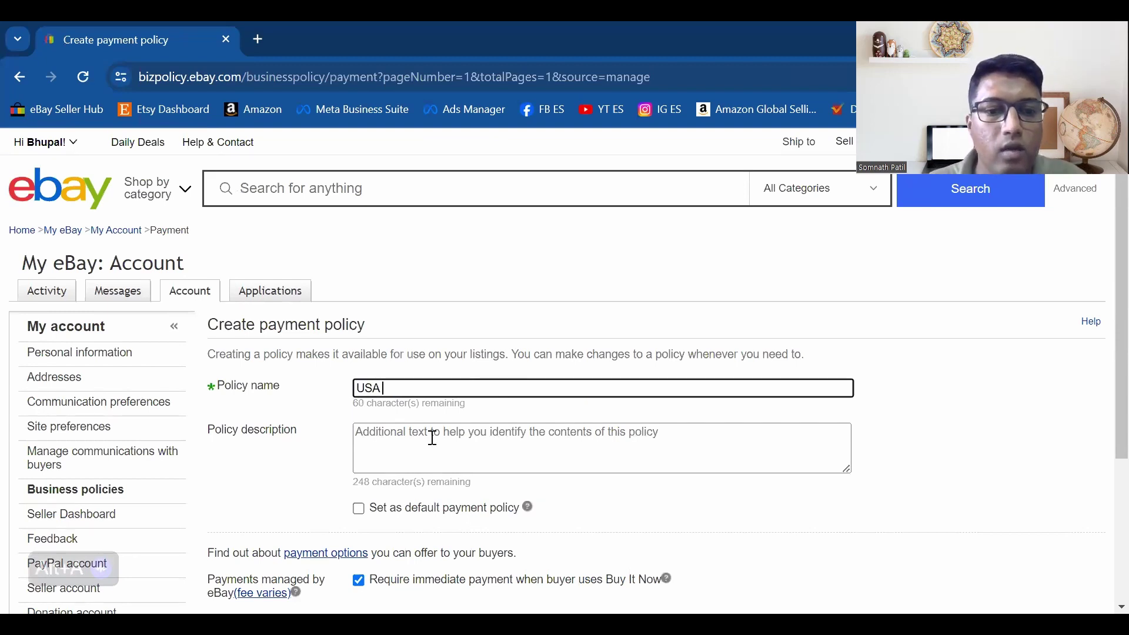
{"action": "type", "text": " Payment"}
{"action": "key", "text": "Tab"}
Make it the default payment policy, keep immediate payment required for Buy It Now, and save the policy
{"action": "scroll", "coordinate": [413, 444], "scroll_direction": "down", "scroll_amount": 2}
{"action": "left_click", "coordinate": [358, 420]}
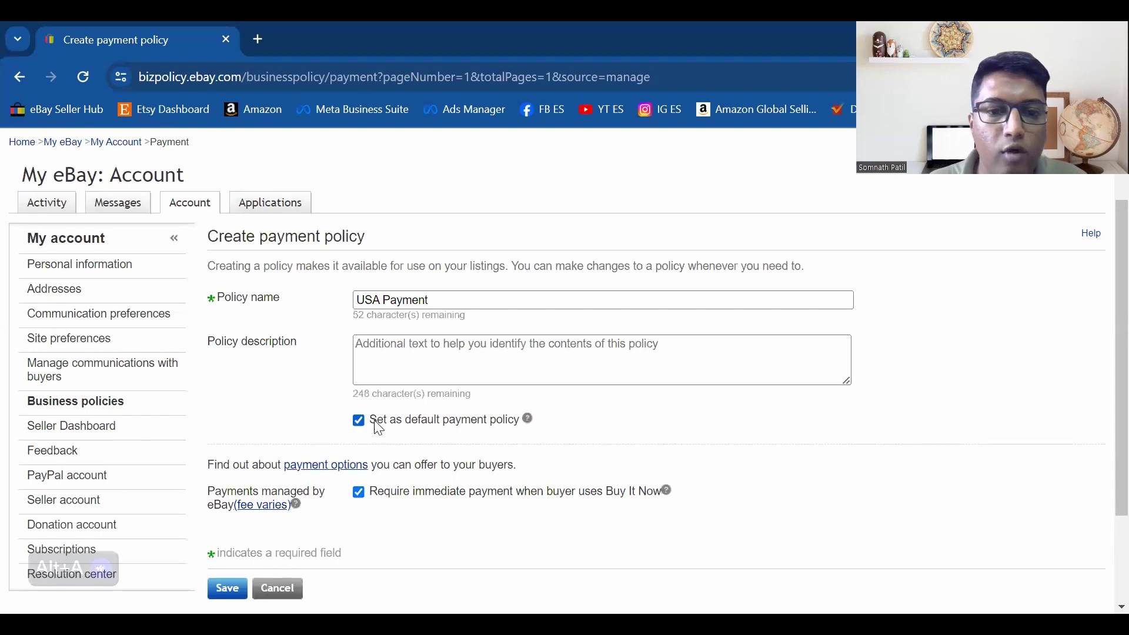
{"action": "scroll", "coordinate": [348, 441], "scroll_direction": "down", "scroll_amount": 2}
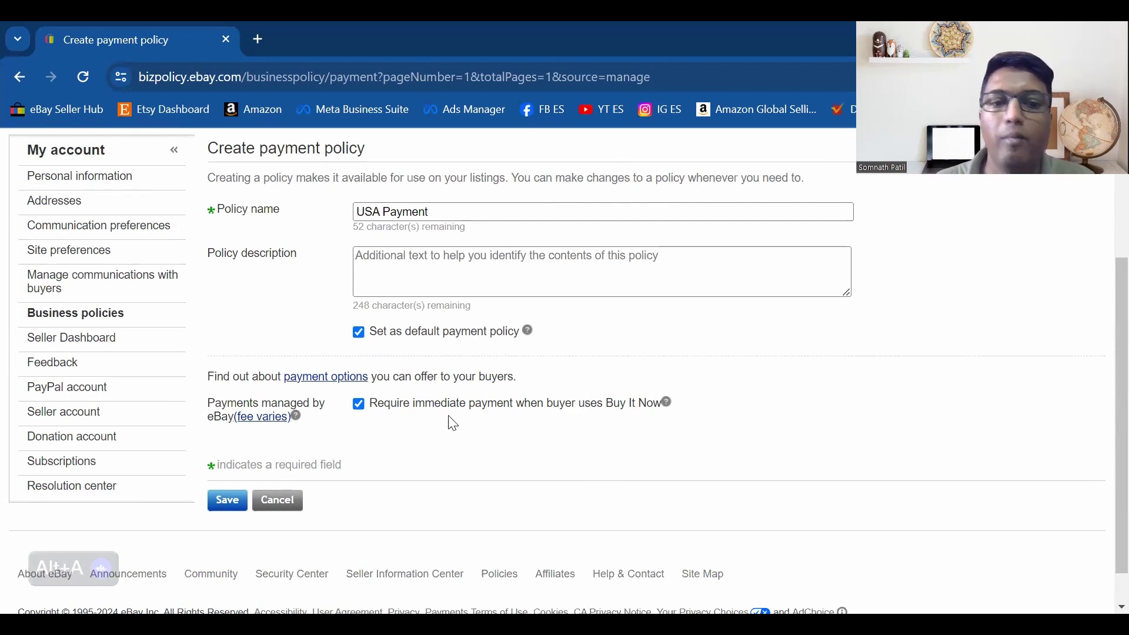
{"action": "left_click", "coordinate": [225, 509]}
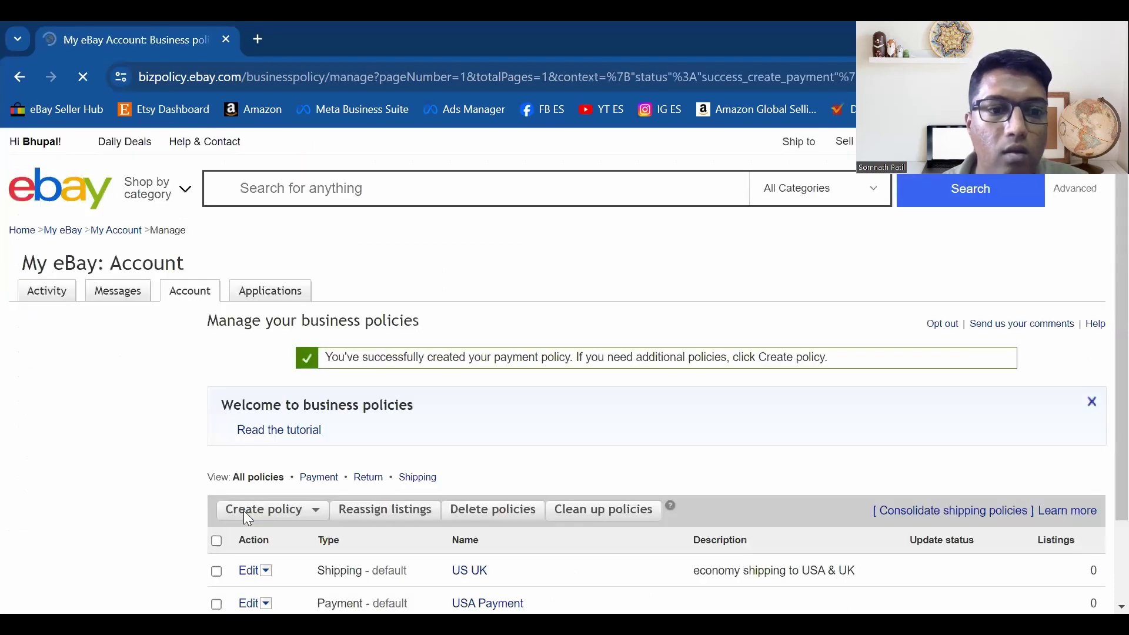
Open the "USA returns" policy for editing, review its domestic and international return settings, and save it
{"action": "scroll", "coordinate": [406, 376], "scroll_direction": "down", "scroll_amount": 3}
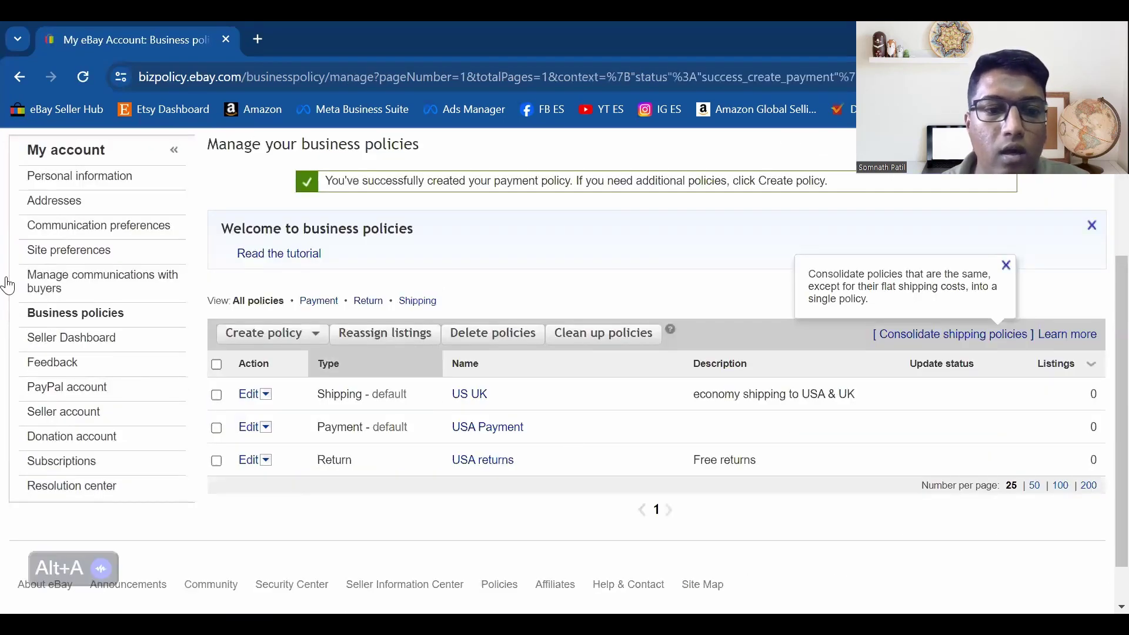
{"action": "left_click", "coordinate": [251, 467]}
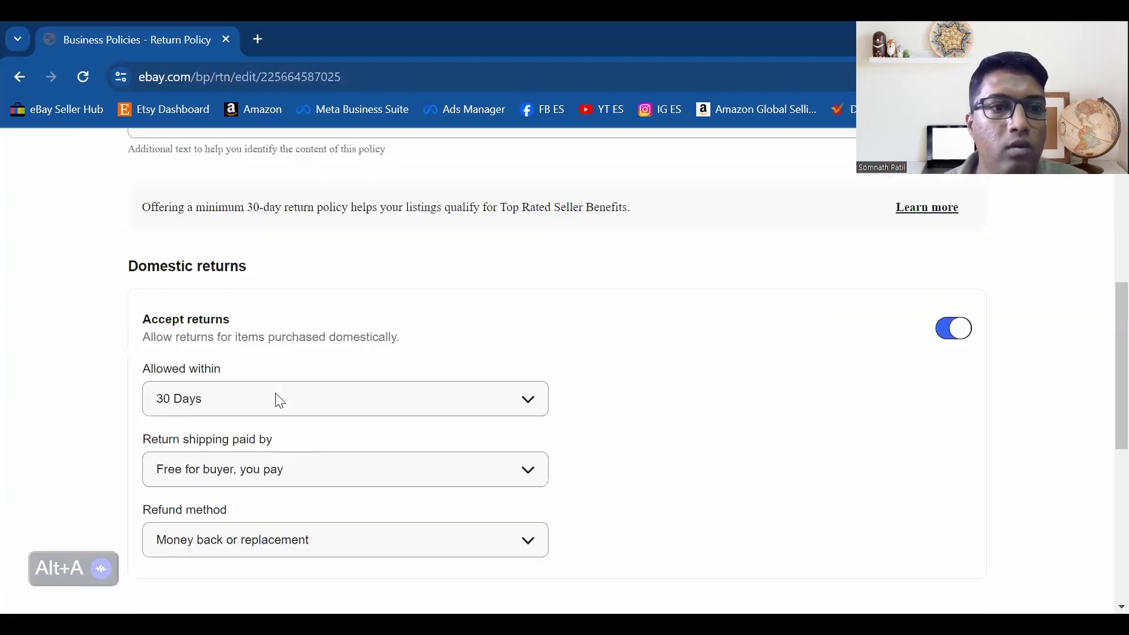
{"action": "scroll", "coordinate": [270, 397], "scroll_direction": "up", "scroll_amount": 4}
{"action": "scroll", "coordinate": [269, 397], "scroll_direction": "up", "scroll_amount": 3}
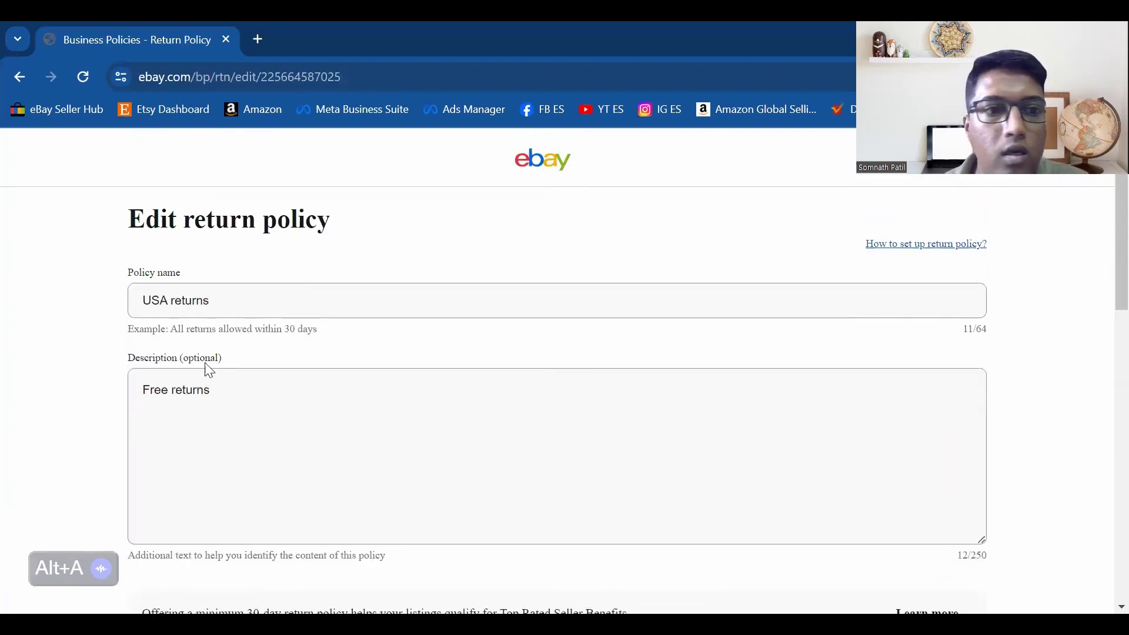
{"action": "scroll", "coordinate": [90, 348], "scroll_direction": "down", "scroll_amount": 8}
{"action": "scroll", "coordinate": [92, 348], "scroll_direction": "down", "scroll_amount": 5}
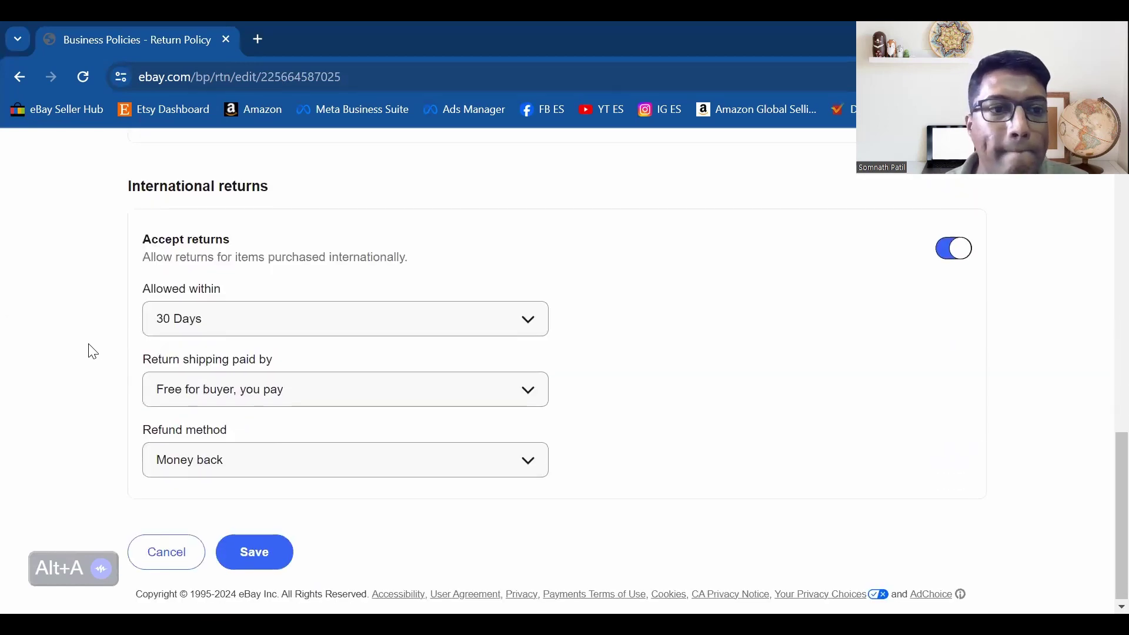
{"action": "scroll", "coordinate": [93, 351], "scroll_direction": "up", "scroll_amount": 8}
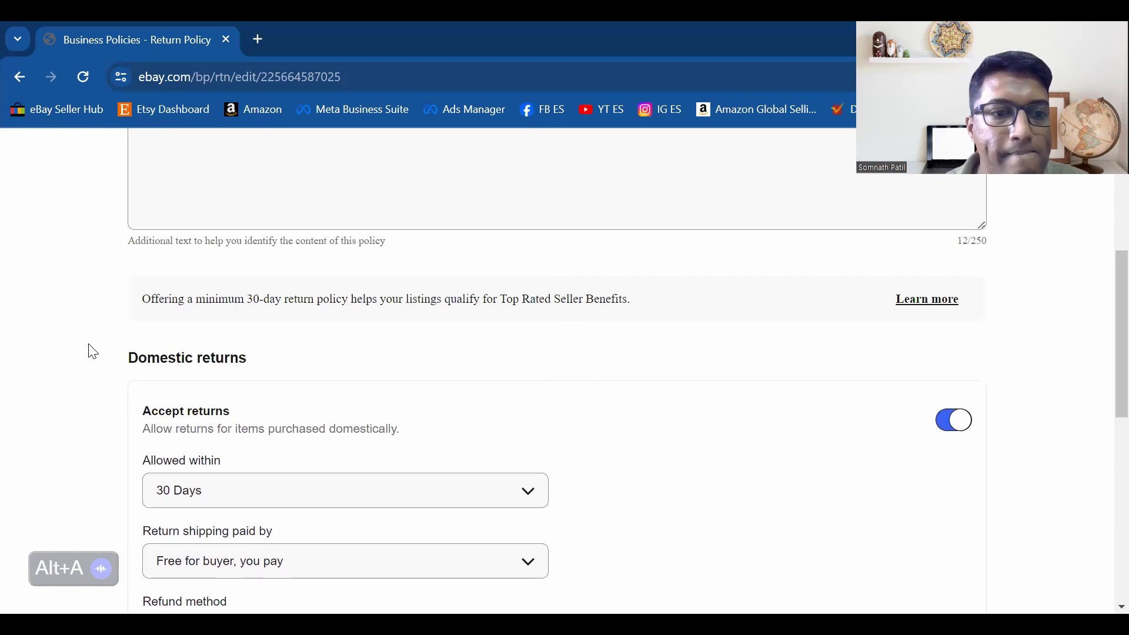
{"action": "scroll", "coordinate": [93, 351], "scroll_direction": "up", "scroll_amount": 4}
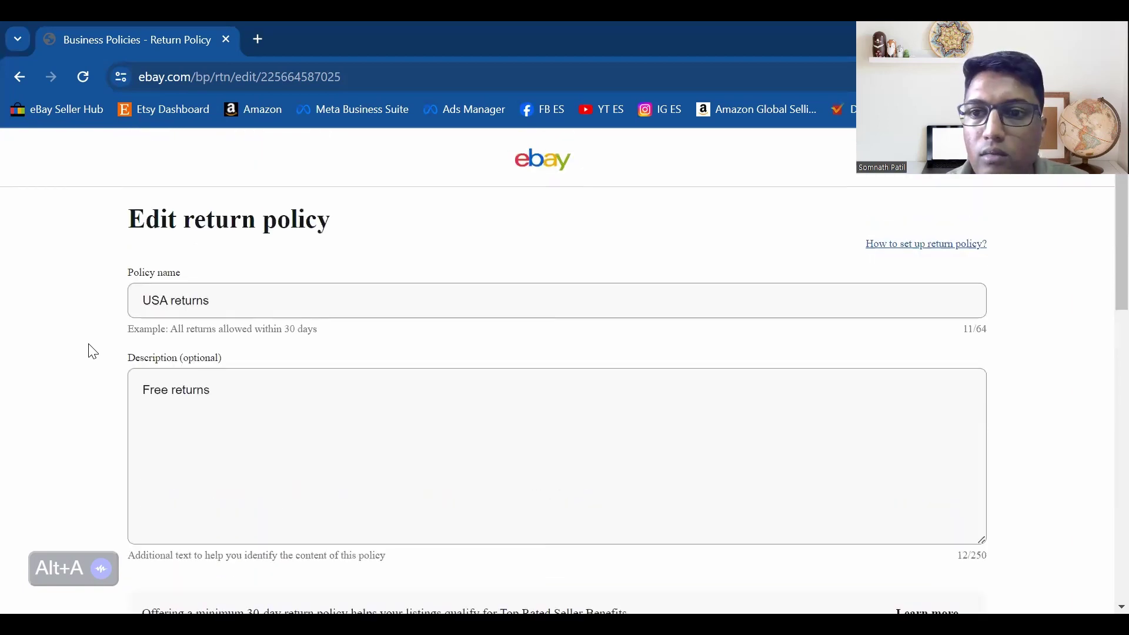
{"action": "scroll", "coordinate": [93, 351], "scroll_direction": "down", "scroll_amount": 7}
{"action": "scroll", "coordinate": [92, 351], "scroll_direction": "down", "scroll_amount": 4}
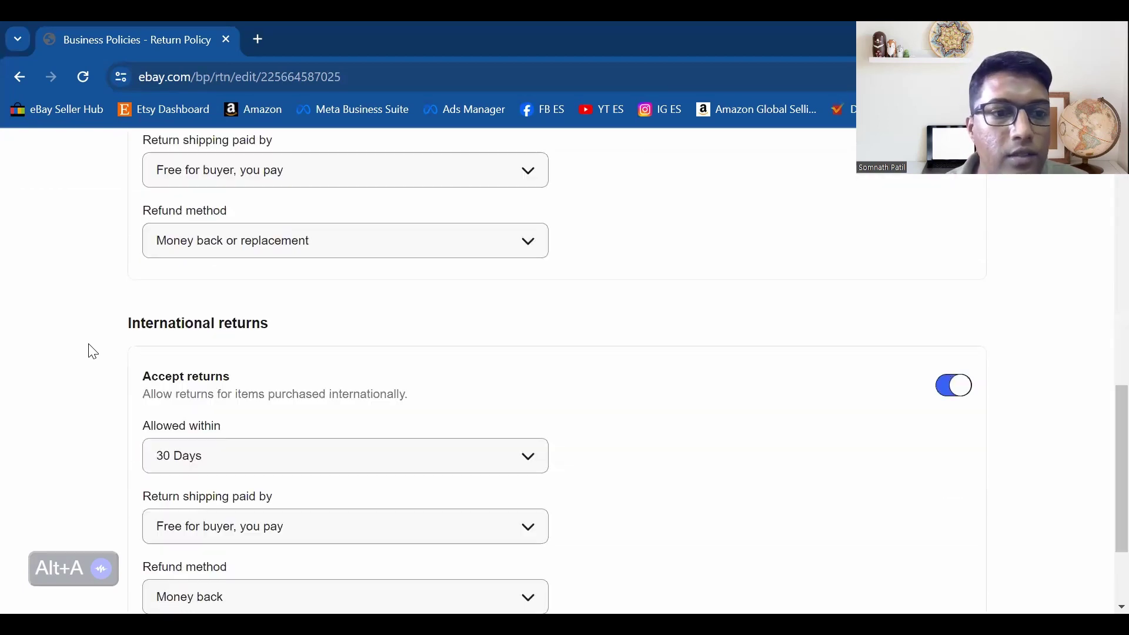
{"action": "scroll", "coordinate": [92, 351], "scroll_direction": "down", "scroll_amount": 3}
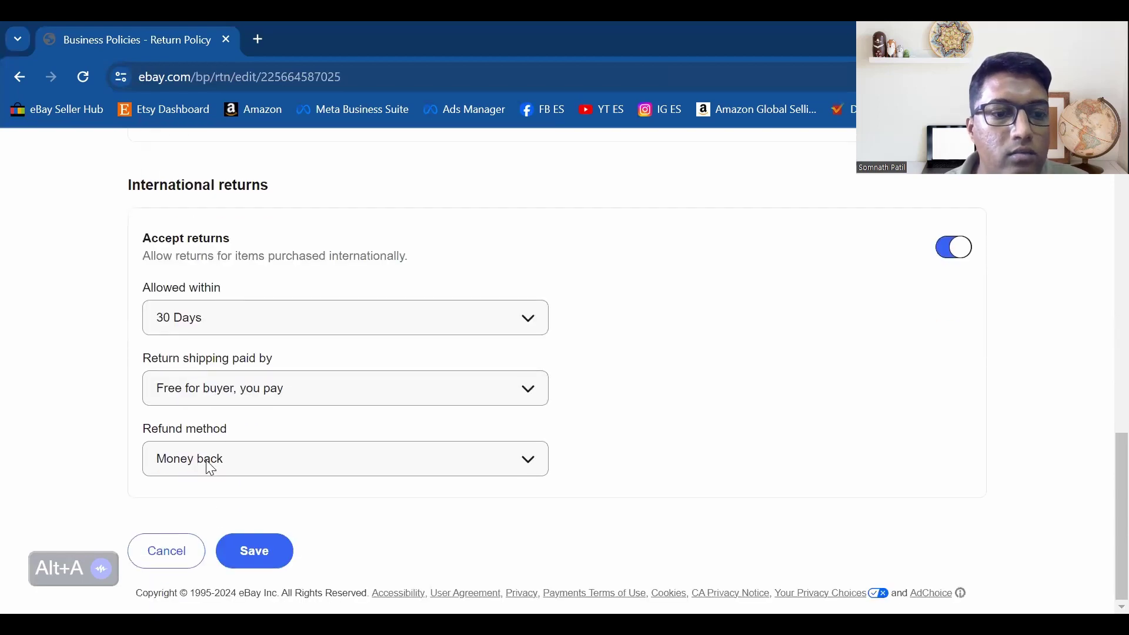
{"action": "left_click", "coordinate": [233, 558]}
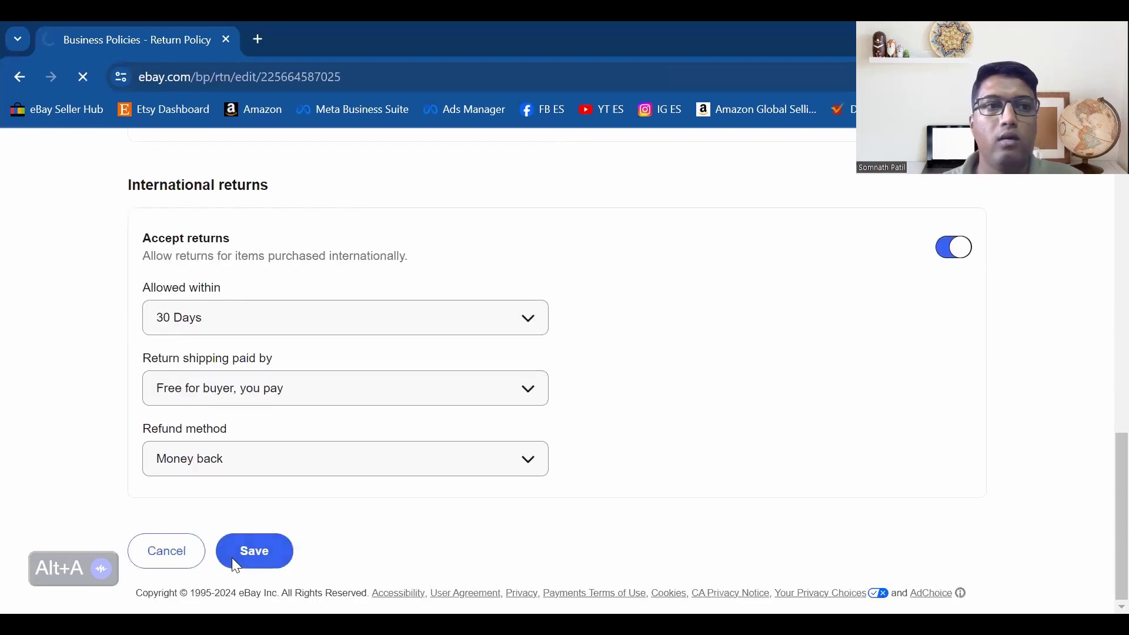
Check the list of business policies, and go to the active listings page in Seller Hub
{"action": "scroll", "coordinate": [478, 189], "scroll_direction": "down", "scroll_amount": 3}
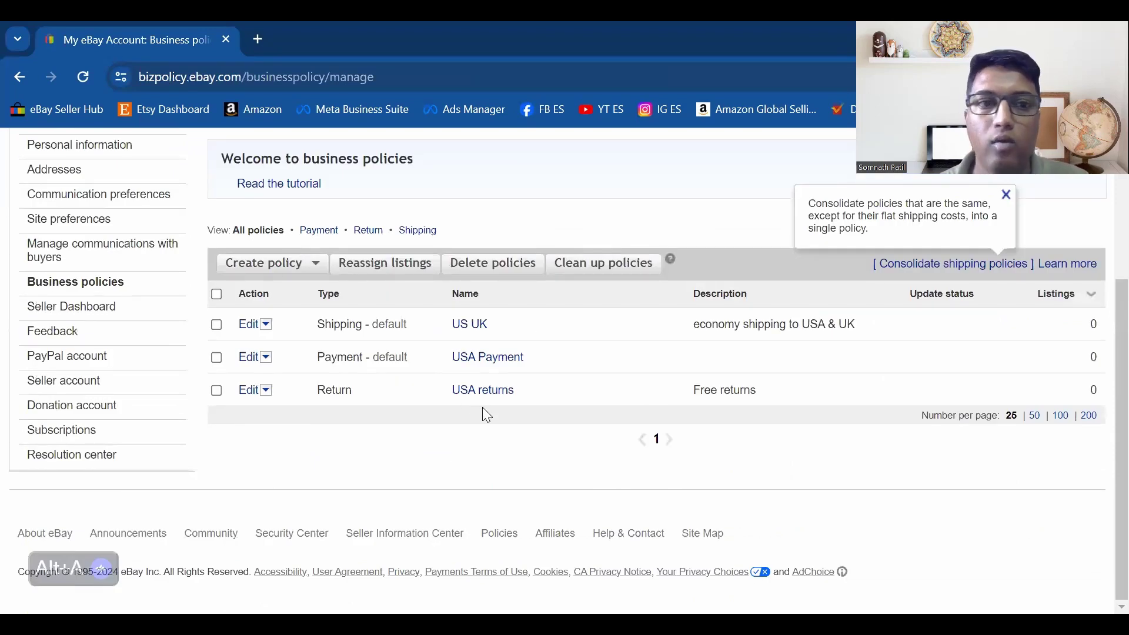
{"action": "scroll", "coordinate": [479, 405], "scroll_direction": "up", "scroll_amount": 3}
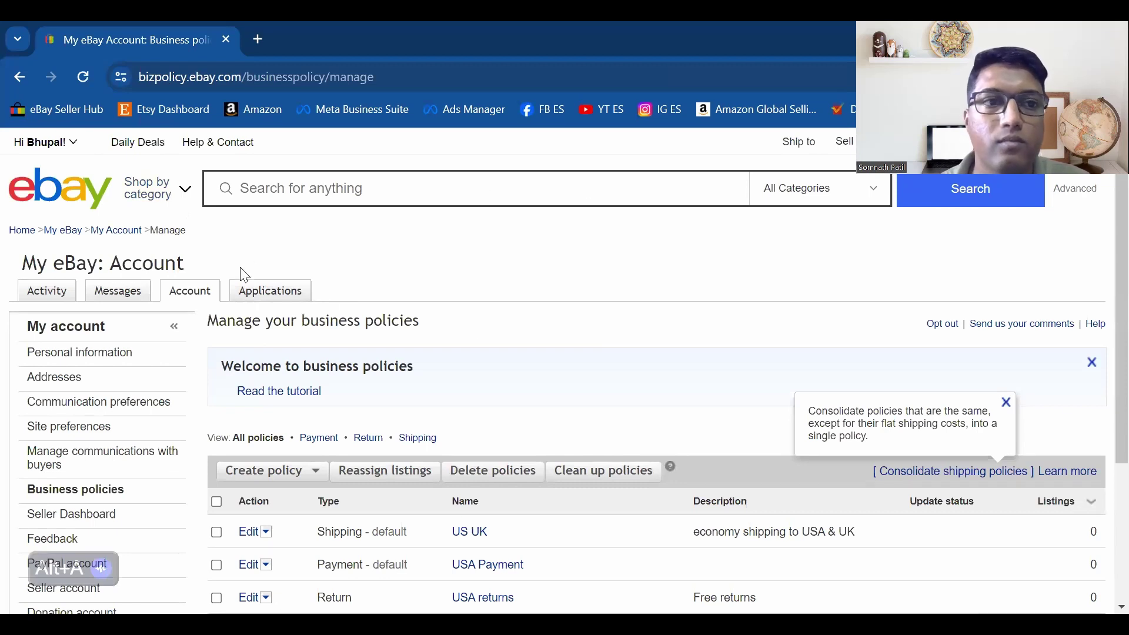
{"action": "left_click", "coordinate": [73, 110]}
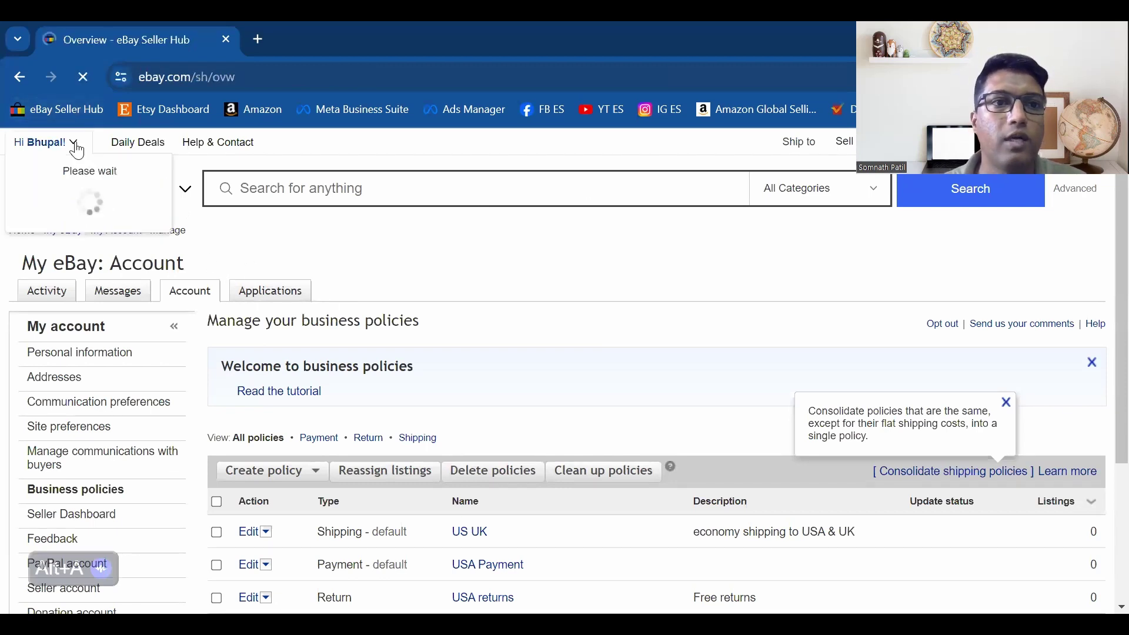
{"action": "mouse_move", "coordinate": [248, 285]}
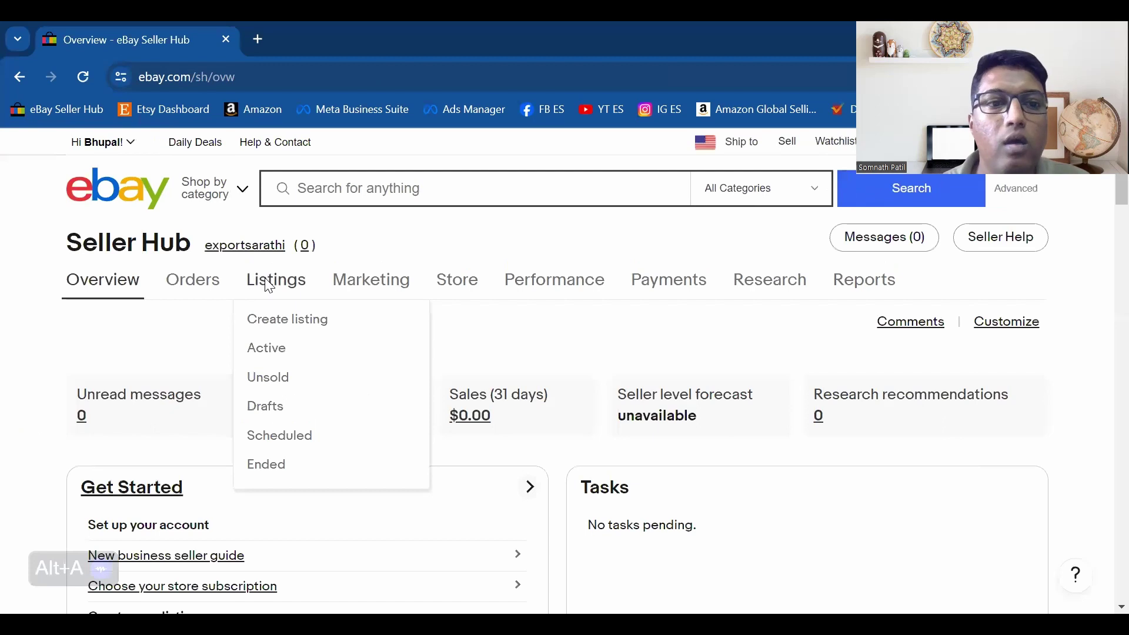
{"action": "left_click", "coordinate": [287, 292]}
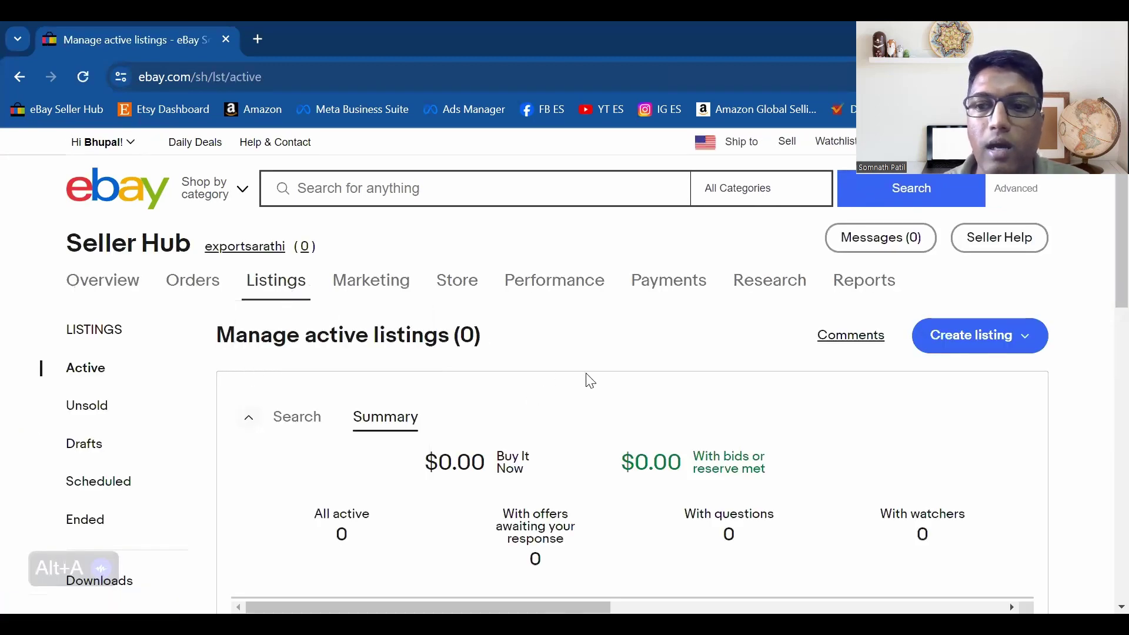
Start creating a single listing from the active listings page
{"action": "scroll", "coordinate": [647, 374], "scroll_direction": "down", "scroll_amount": 1}
{"action": "scroll", "coordinate": [693, 363], "scroll_direction": "up", "scroll_amount": 1}
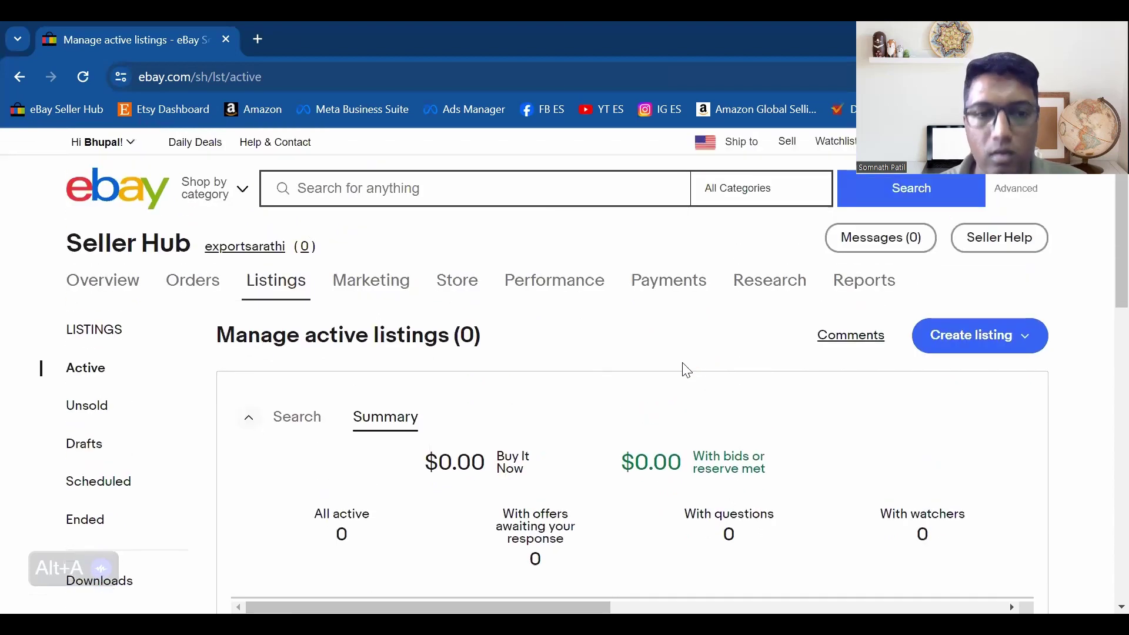
{"action": "left_click", "coordinate": [1012, 335]}
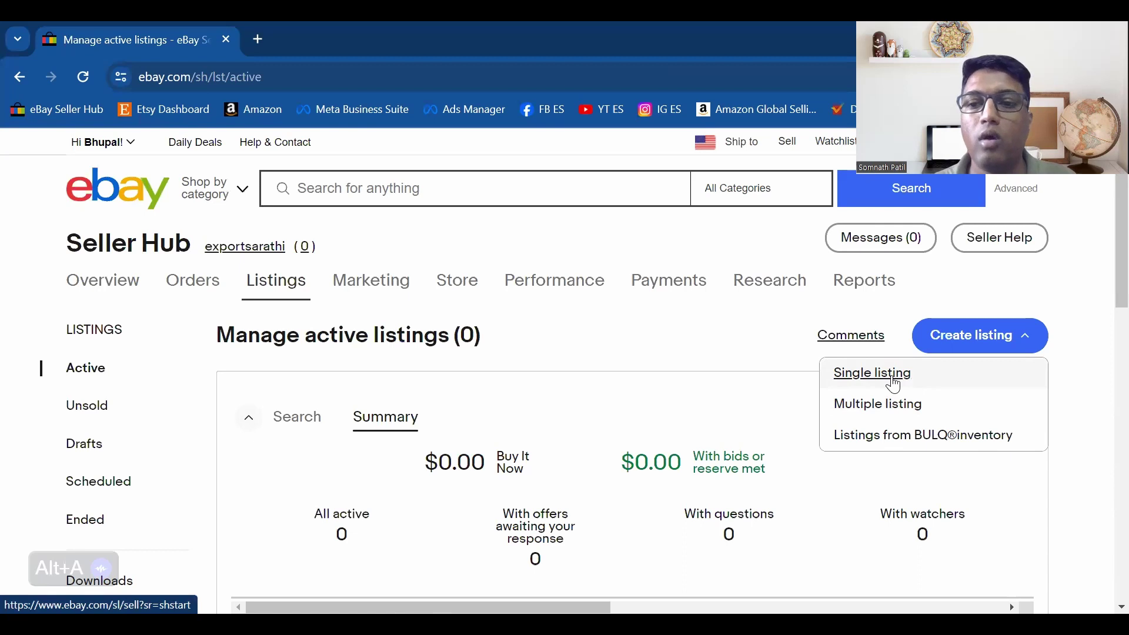
{"action": "left_click", "coordinate": [972, 336]}
{"action": "left_click", "coordinate": [972, 335]}
{"action": "left_click", "coordinate": [889, 382]}
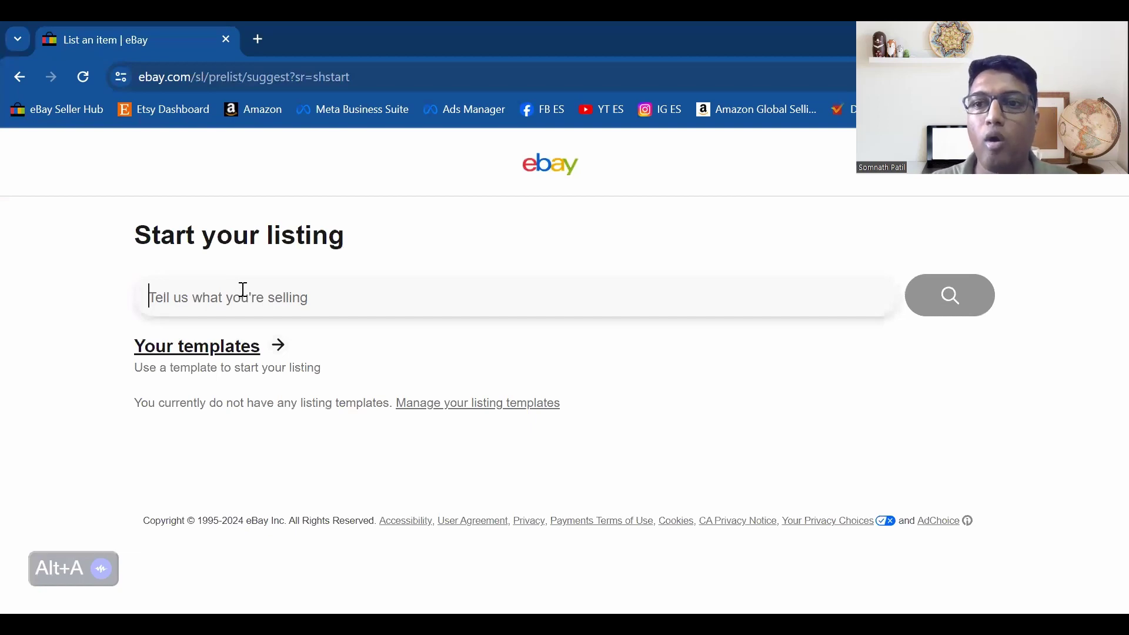
Describe the item as "Copper water bottle", refine it with the "copper water bottle 1 litre" suggestion, and view possible matches
{"action": "type", "text": "Copper water bottle"}
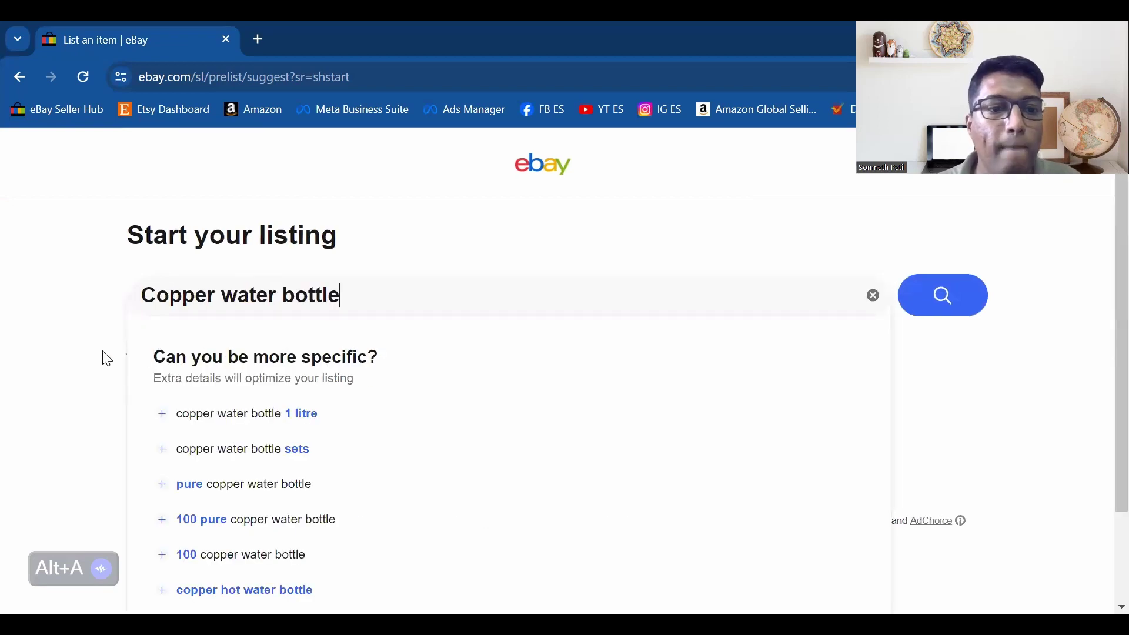
{"action": "scroll", "coordinate": [102, 355], "scroll_direction": "down", "scroll_amount": 1}
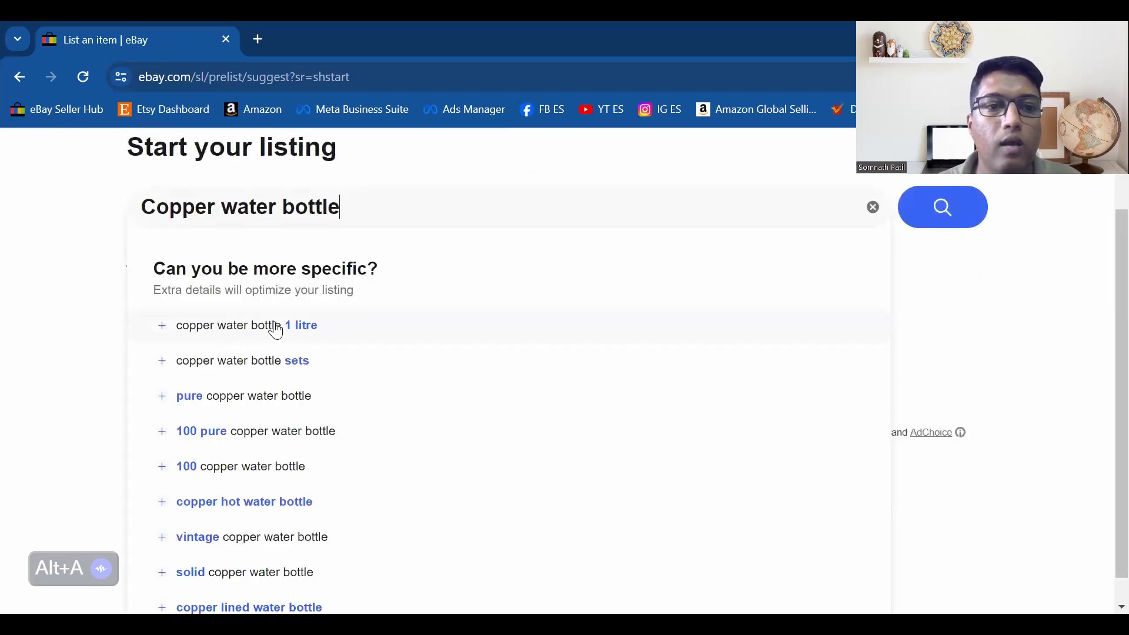
{"action": "scroll", "coordinate": [275, 330], "scroll_direction": "up", "scroll_amount": 1}
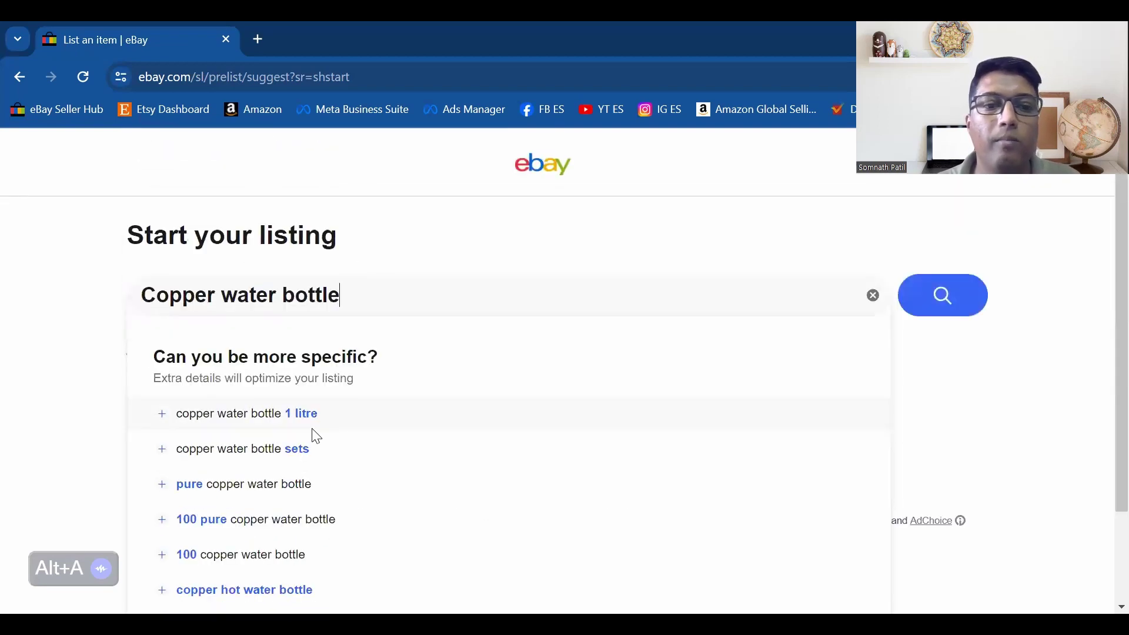
{"action": "left_click", "coordinate": [163, 419]}
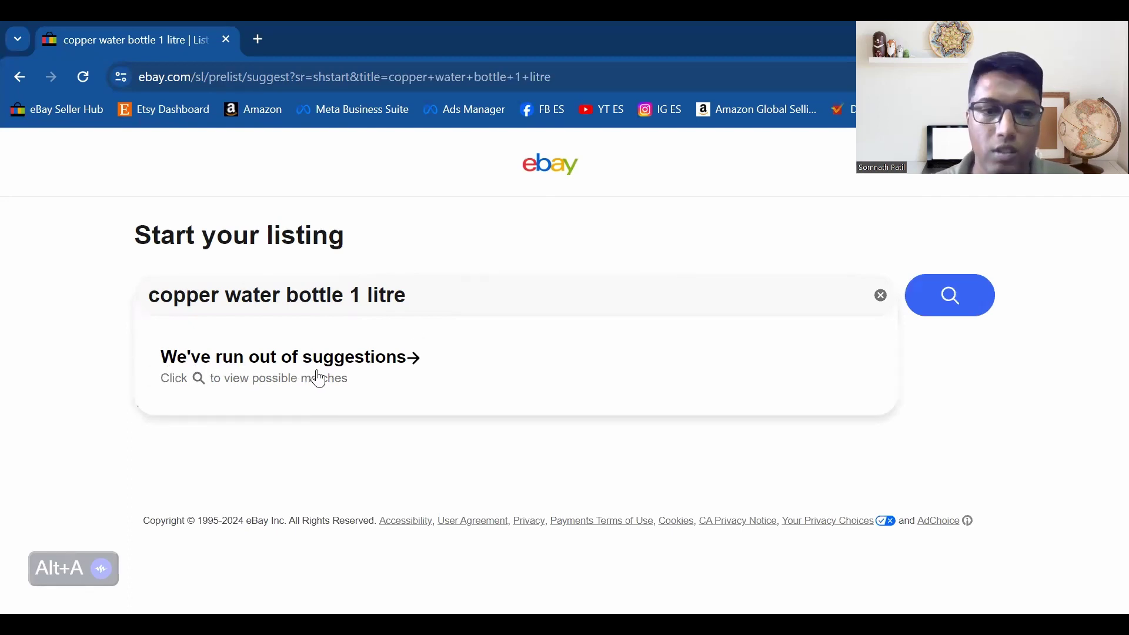
{"action": "left_click", "coordinate": [380, 362]}
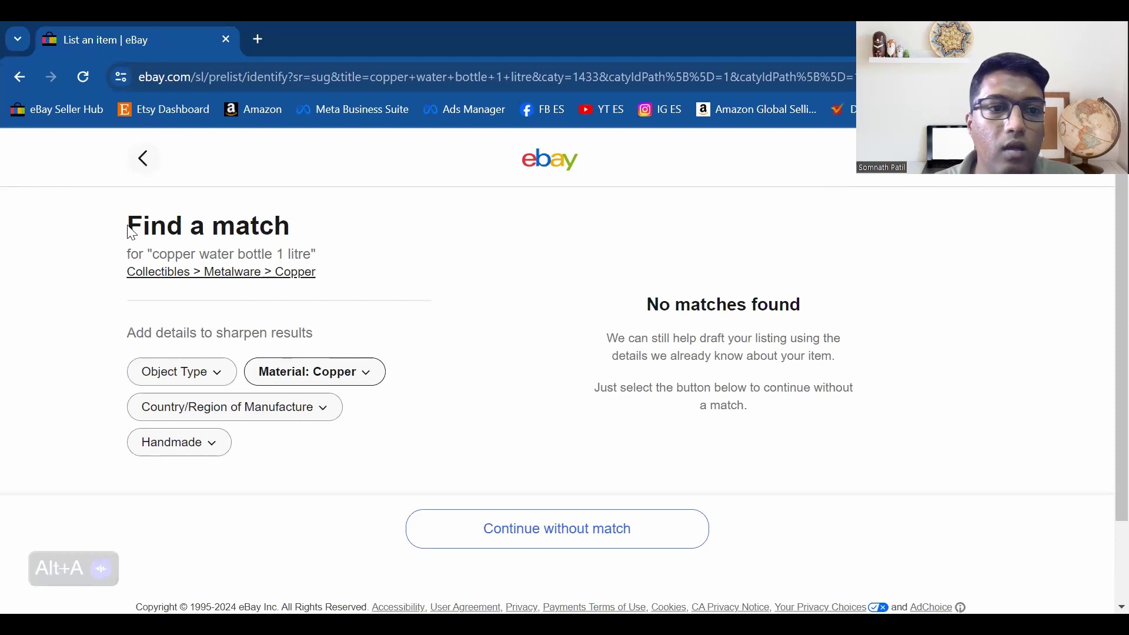
Search the listing categories for "camping" and close the category chooser without selecting a different category
{"action": "left_click", "coordinate": [279, 277]}
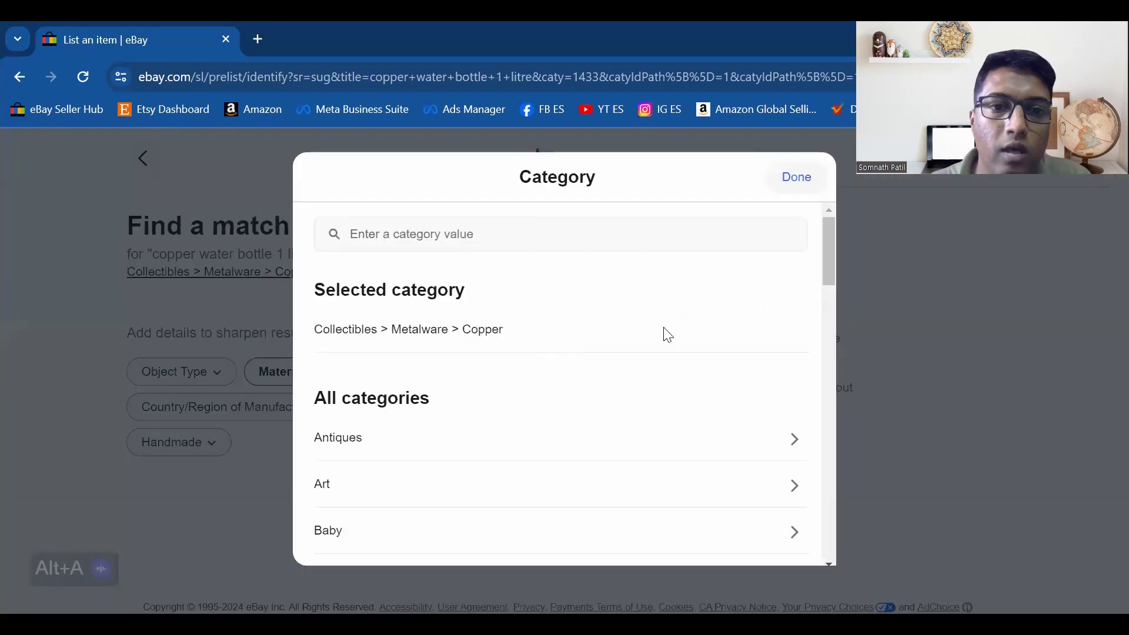
{"action": "left_click", "coordinate": [448, 235]}
{"action": "type", "text": "ca"}
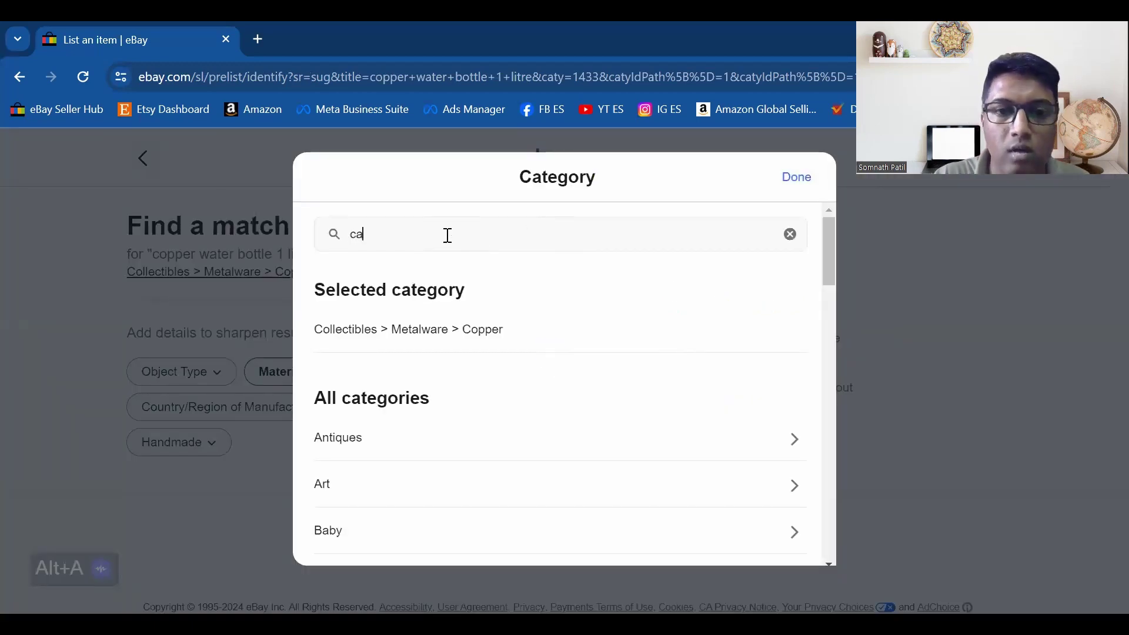
{"action": "type", "text": "mpong"}
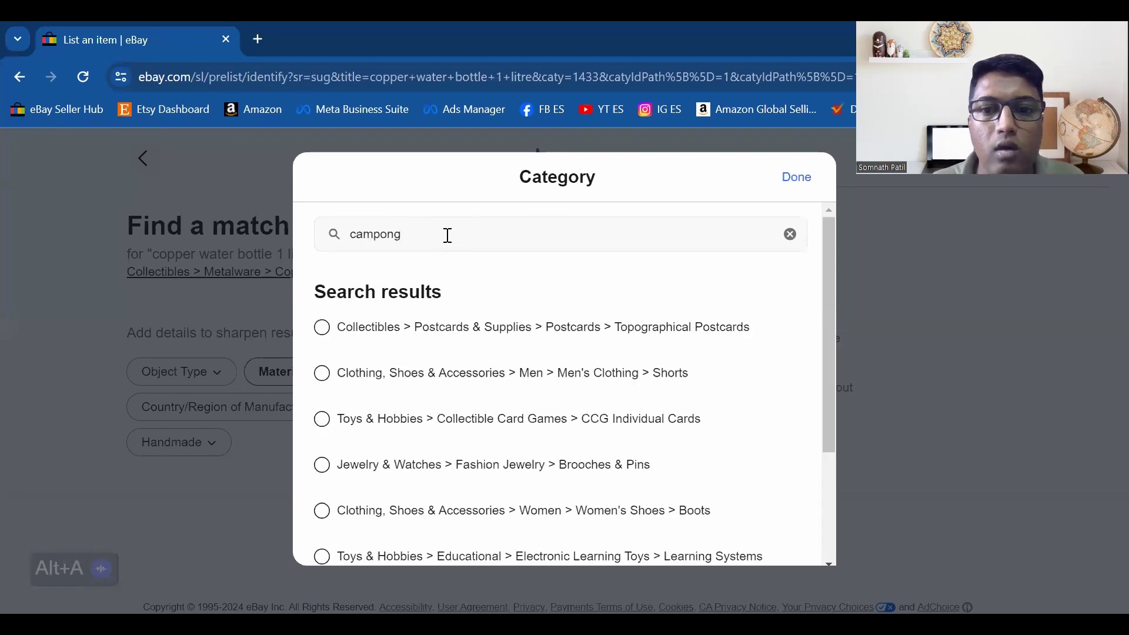
{"action": "key", "text": "BackSpace"}
{"action": "key", "text": "BackSpace"}
{"action": "key", "text": "BackSpace"}
{"action": "type", "text": "ing"}
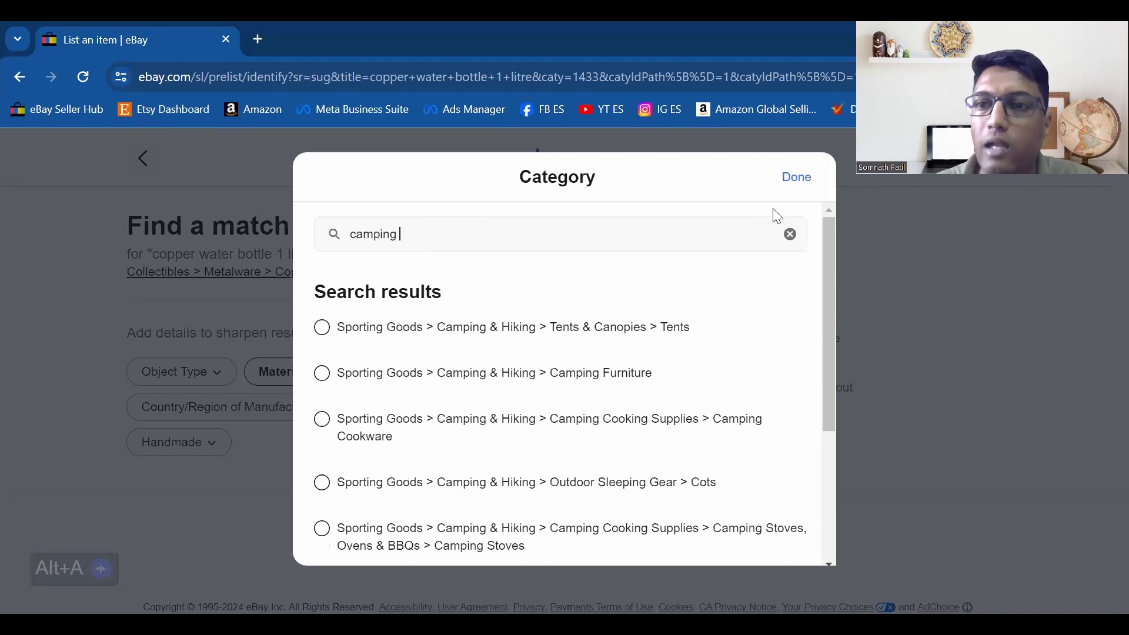
{"action": "left_click", "coordinate": [933, 296]}
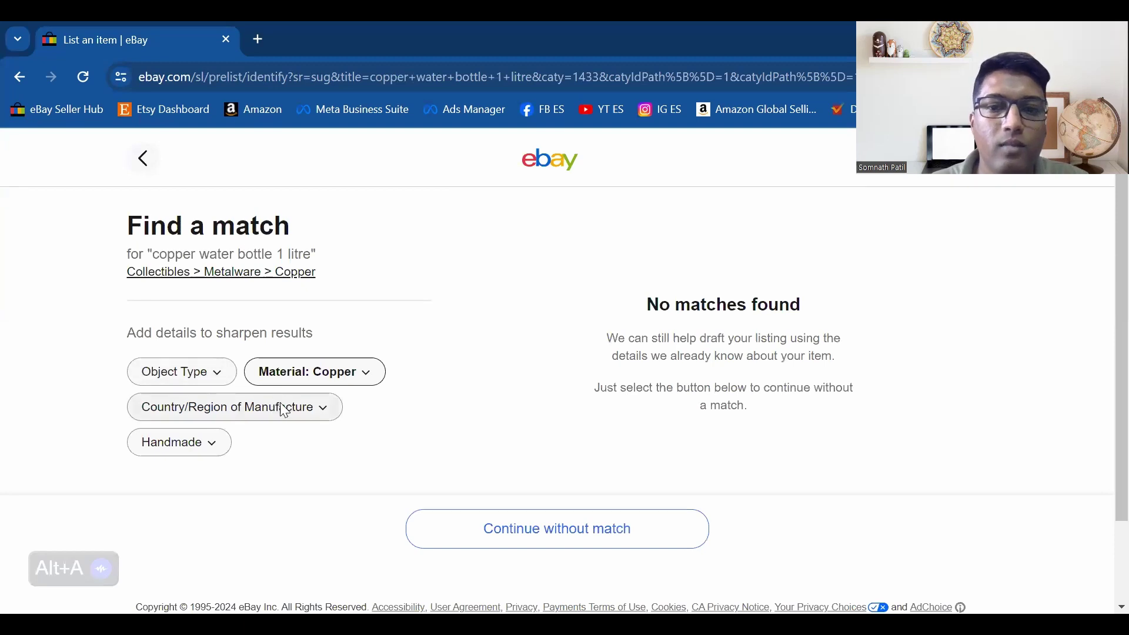
{"action": "scroll", "coordinate": [297, 439], "scroll_direction": "down", "scroll_amount": 2}
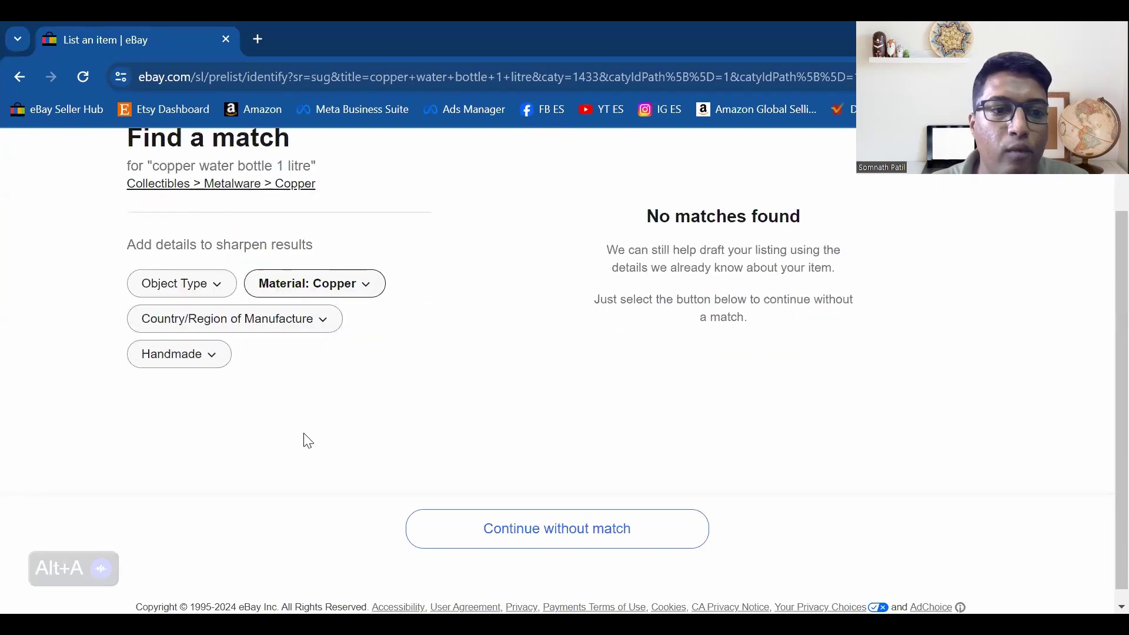
Continue without a match, set the item's condition to New, and proceed to the listing form
{"action": "scroll", "coordinate": [561, 413], "scroll_direction": "up", "scroll_amount": 2}
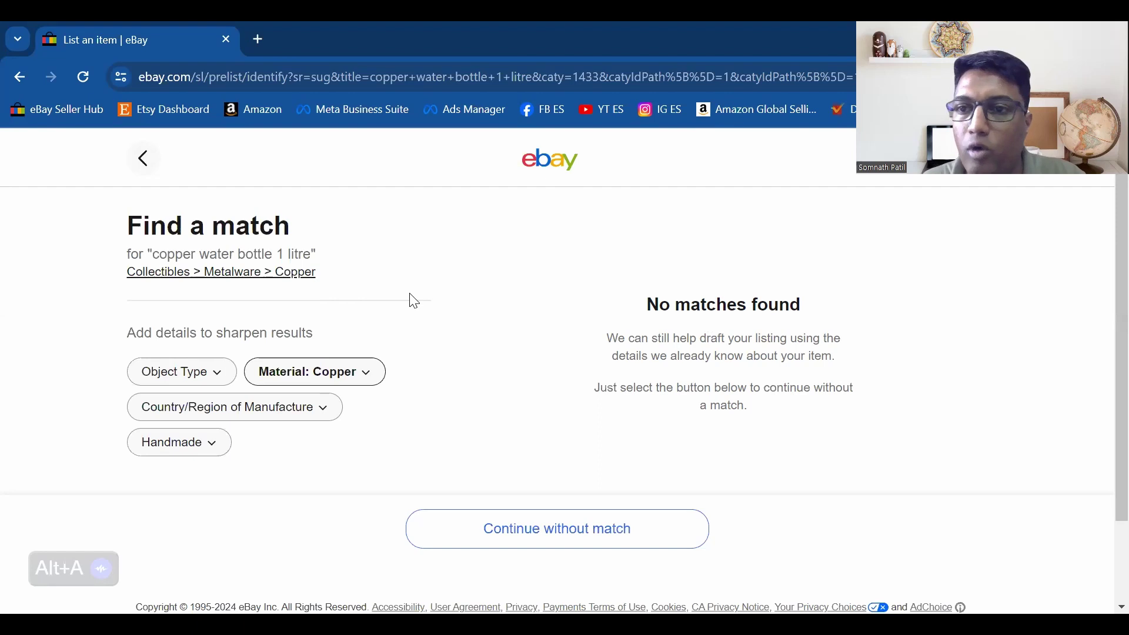
{"action": "left_click", "coordinate": [582, 531]}
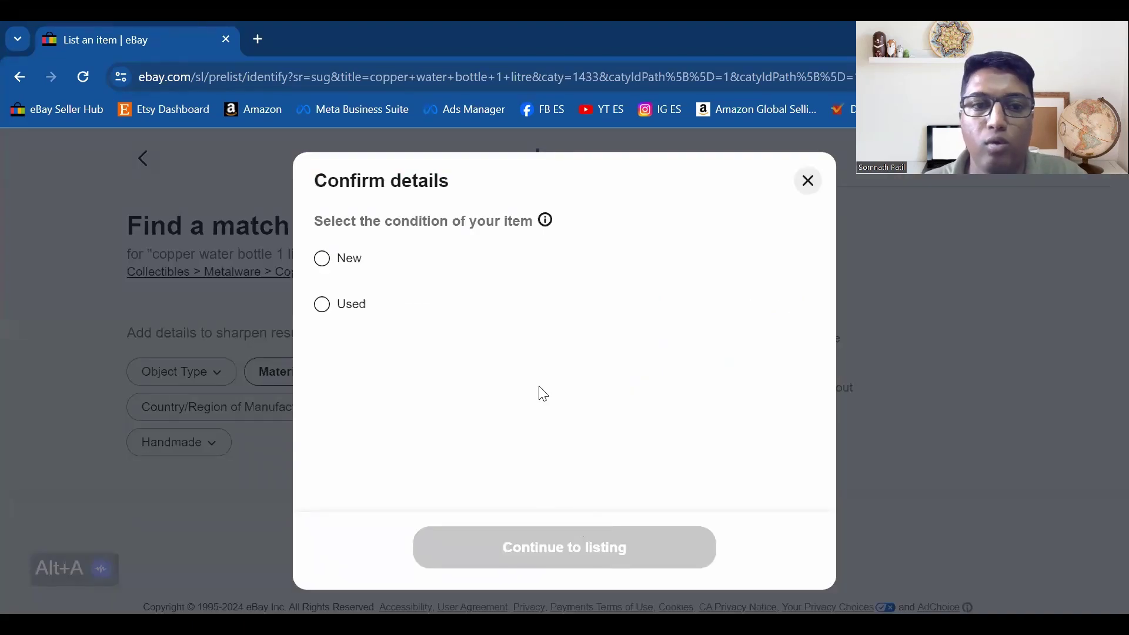
{"action": "left_click", "coordinate": [324, 260]}
{"action": "left_click", "coordinate": [584, 529]}
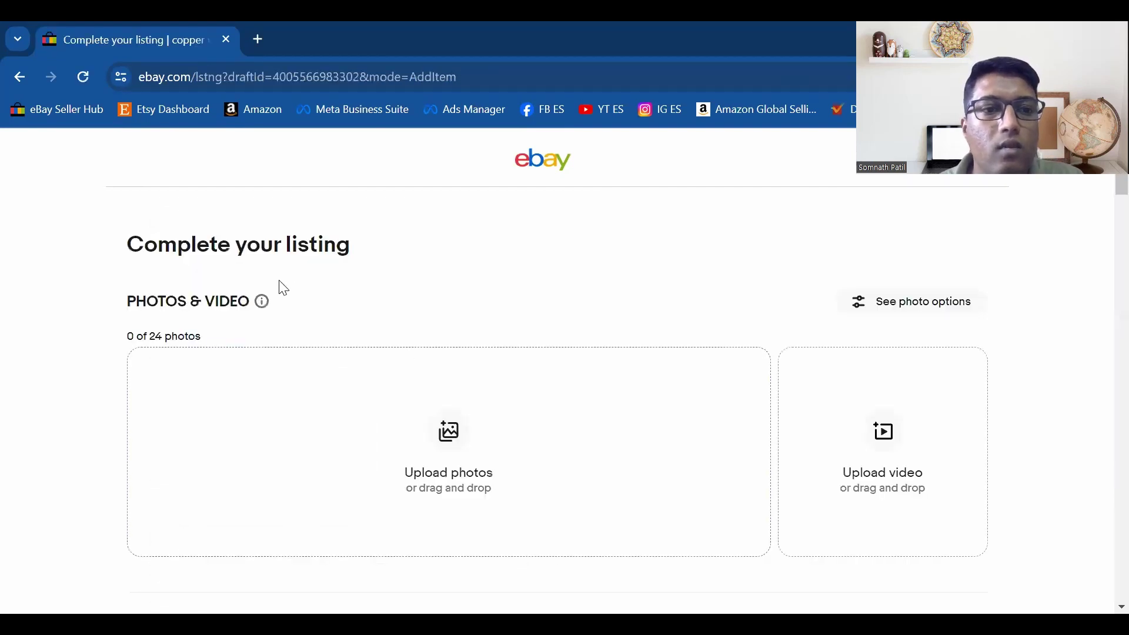
Enable the option to upload listing photos from mobile
{"action": "scroll", "coordinate": [322, 363], "scroll_direction": "down", "scroll_amount": 1}
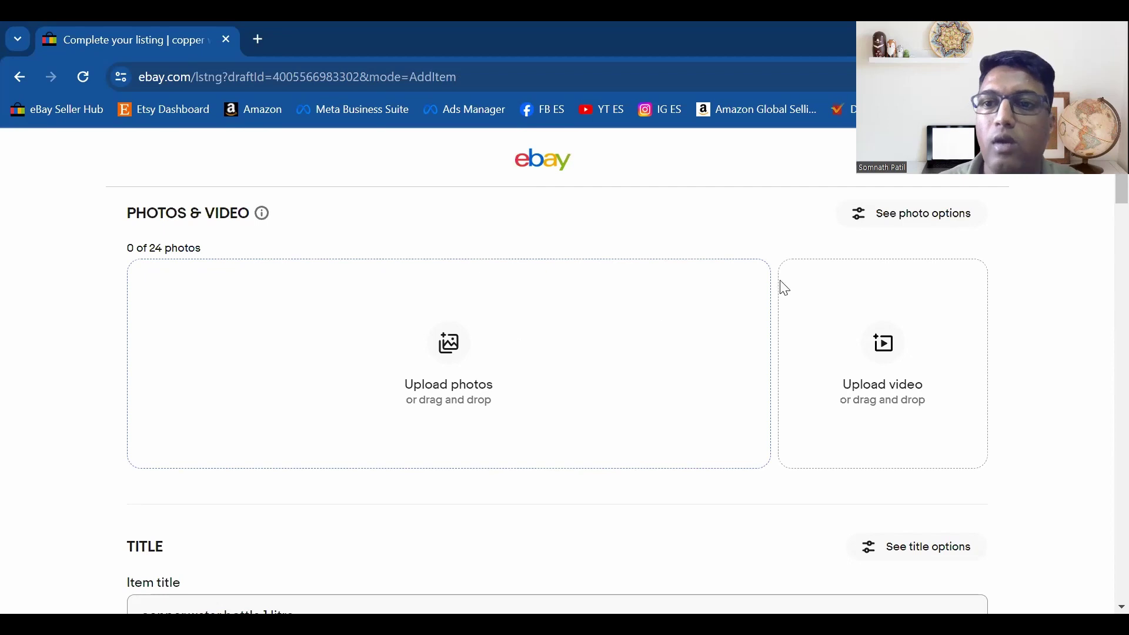
{"action": "left_click", "coordinate": [925, 215]}
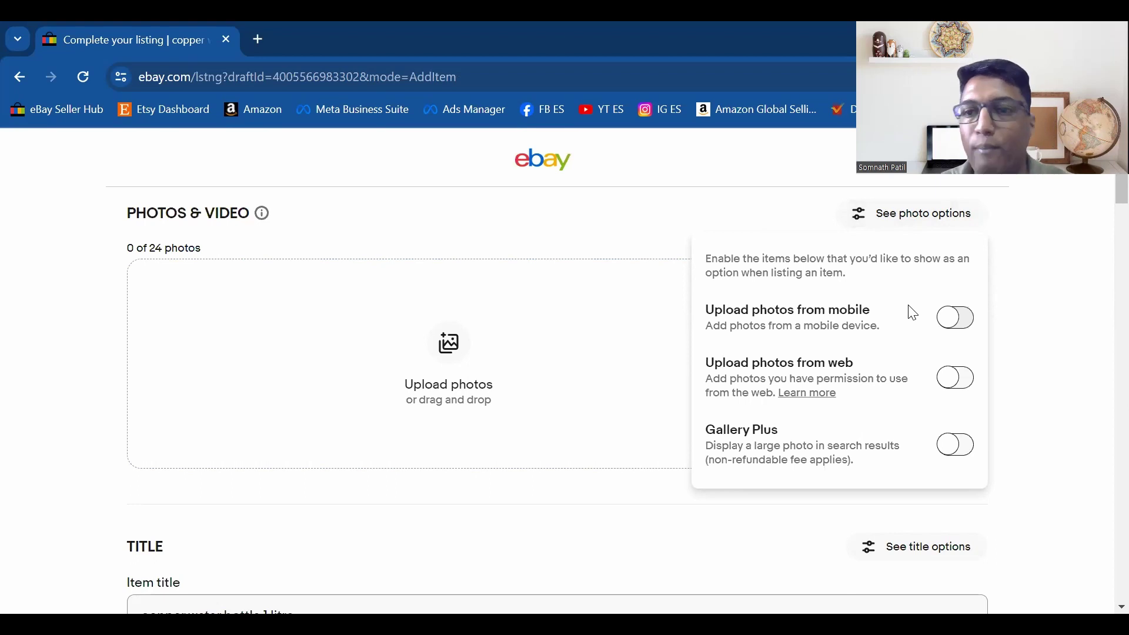
{"action": "left_click", "coordinate": [968, 318]}
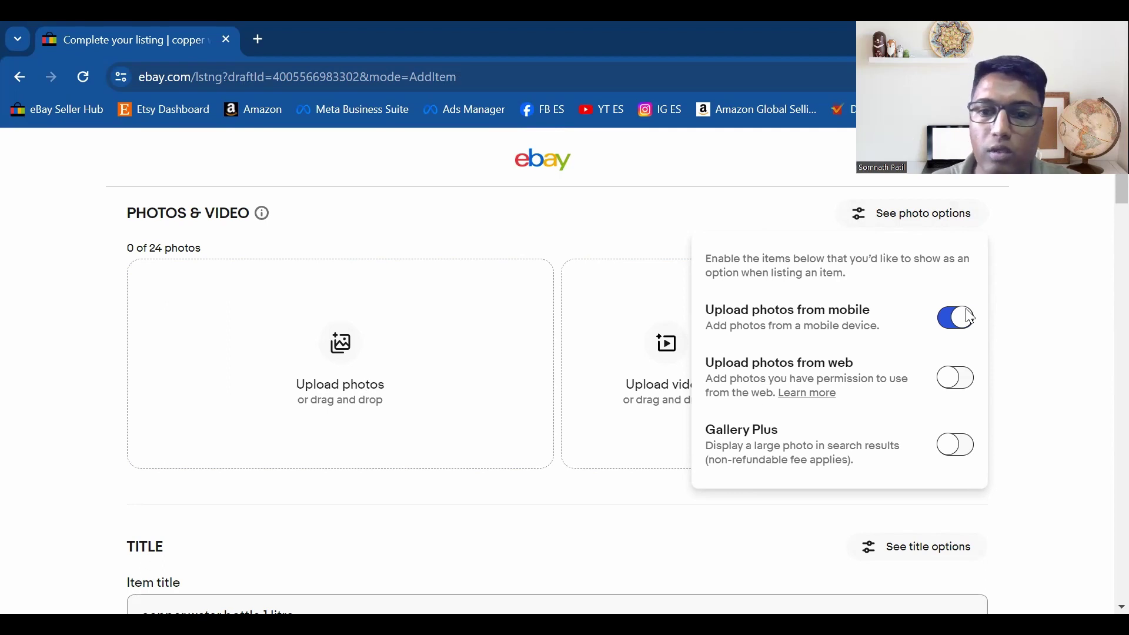
{"action": "left_click", "coordinate": [622, 229]}
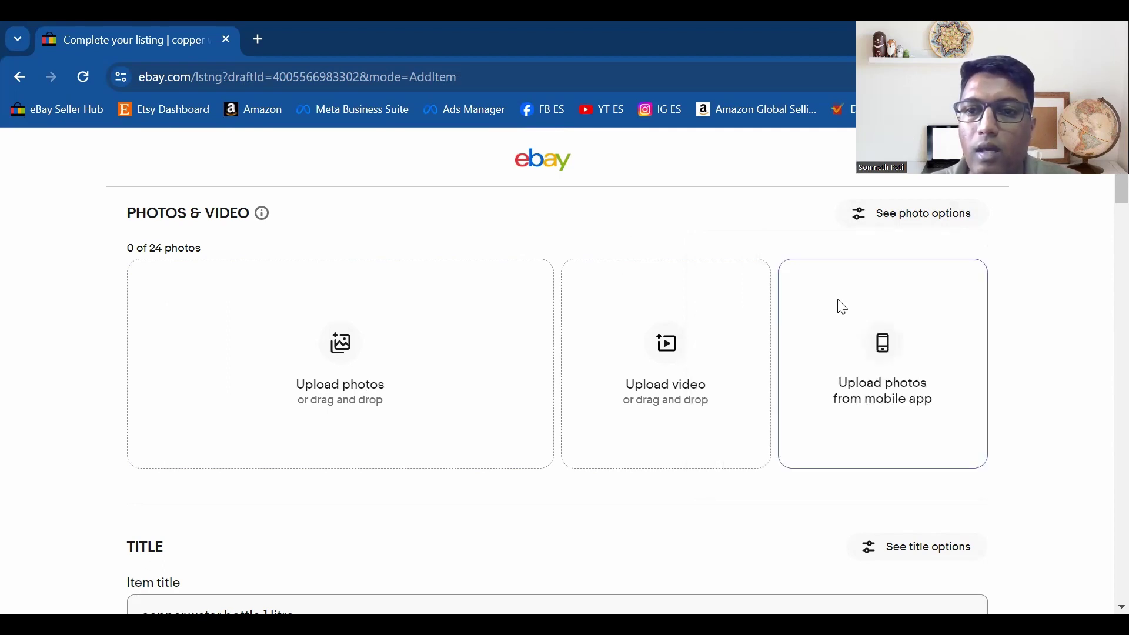
Enable uploading photos from web and disable uploading photos from mobile in the photo options
{"action": "left_click", "coordinate": [894, 216]}
{"action": "left_click", "coordinate": [951, 379]}
{"action": "left_click", "coordinate": [958, 319]}
{"action": "left_click", "coordinate": [1067, 346]}
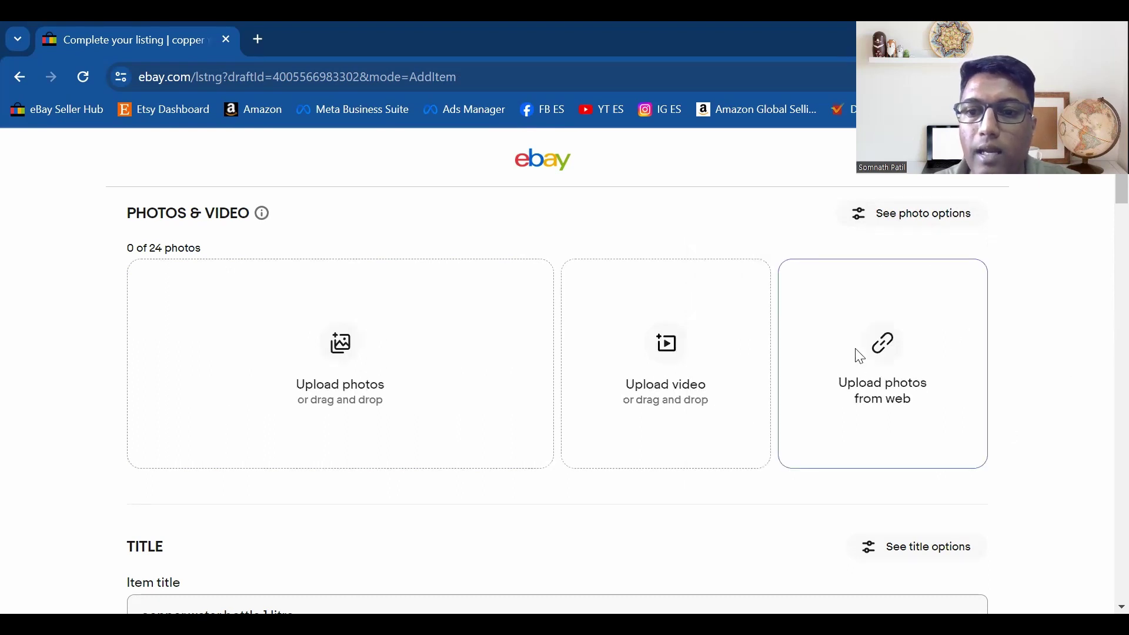
View the URL entry for importing photos from the web, and close it without entering a URL
{"action": "left_click", "coordinate": [892, 370]}
{"action": "left_click", "coordinate": [421, 348]}
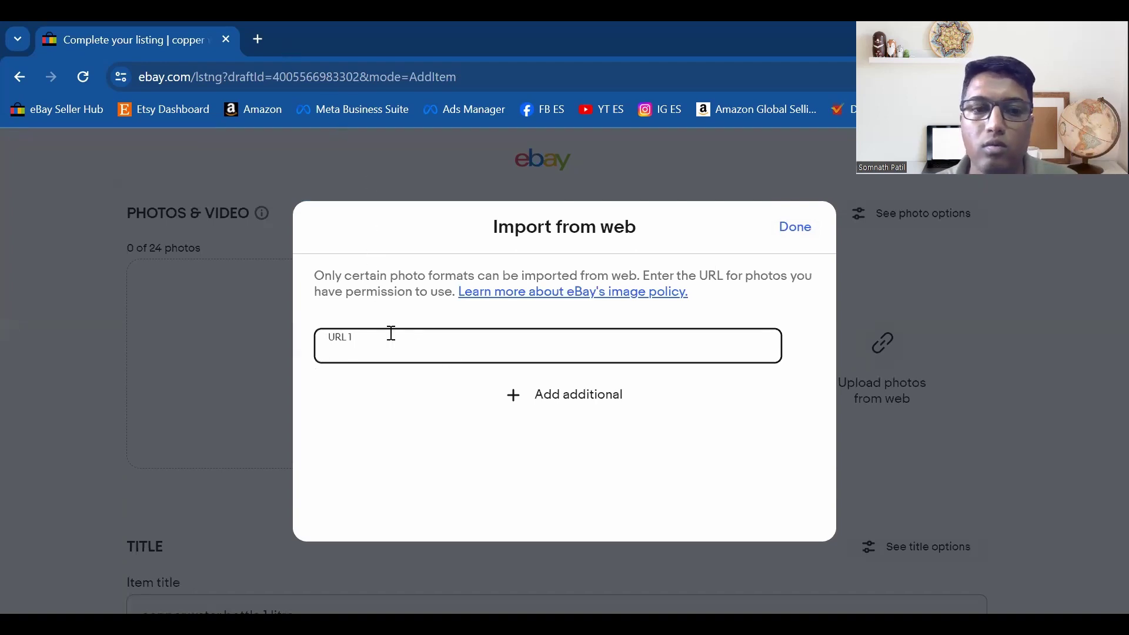
{"action": "left_click", "coordinate": [792, 231]}
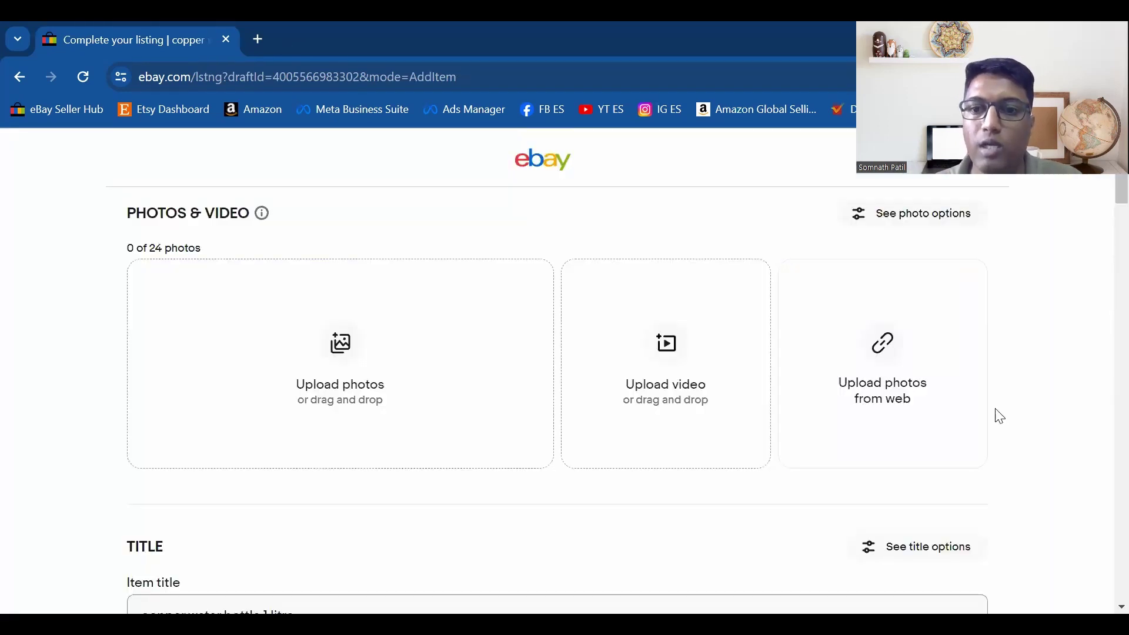
{"action": "scroll", "coordinate": [345, 358], "scroll_direction": "down", "scroll_amount": 1}
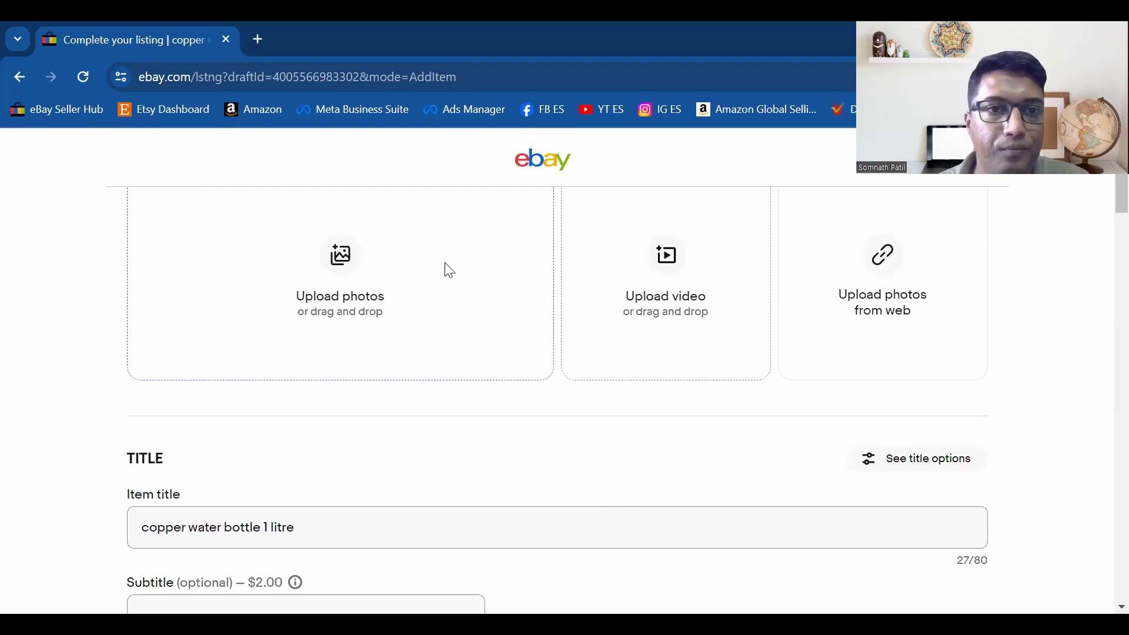
{"action": "scroll", "coordinate": [342, 254], "scroll_direction": "up", "scroll_amount": 2}
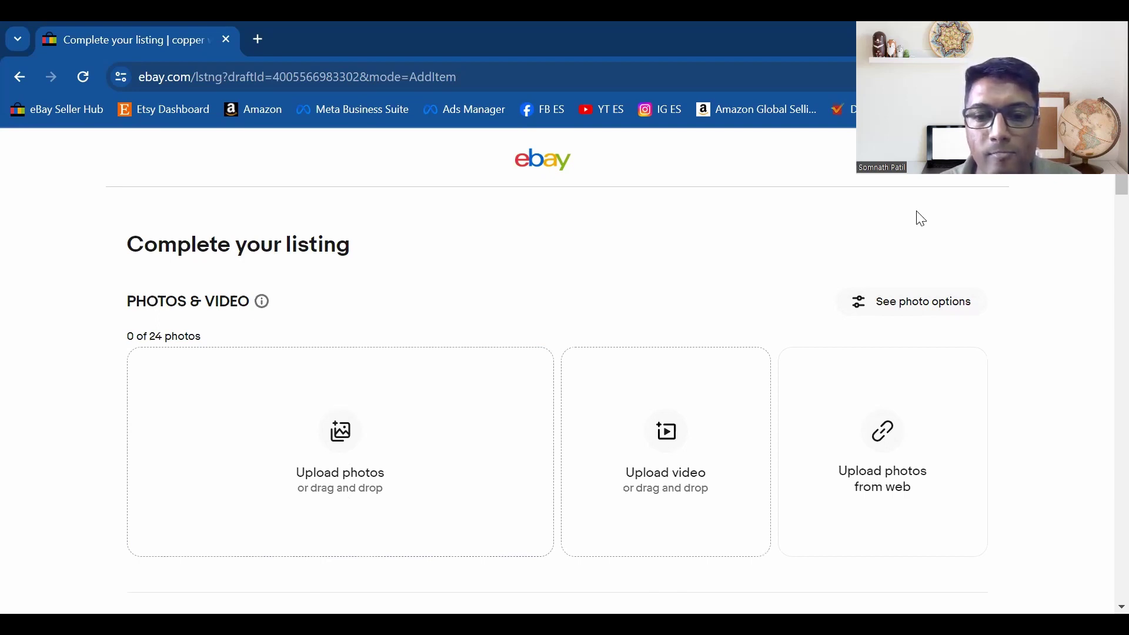
Reopen the closed Google image search page and search for "copper bottle generic"
{"action": "key", "text": "ctrl+shift+t"}
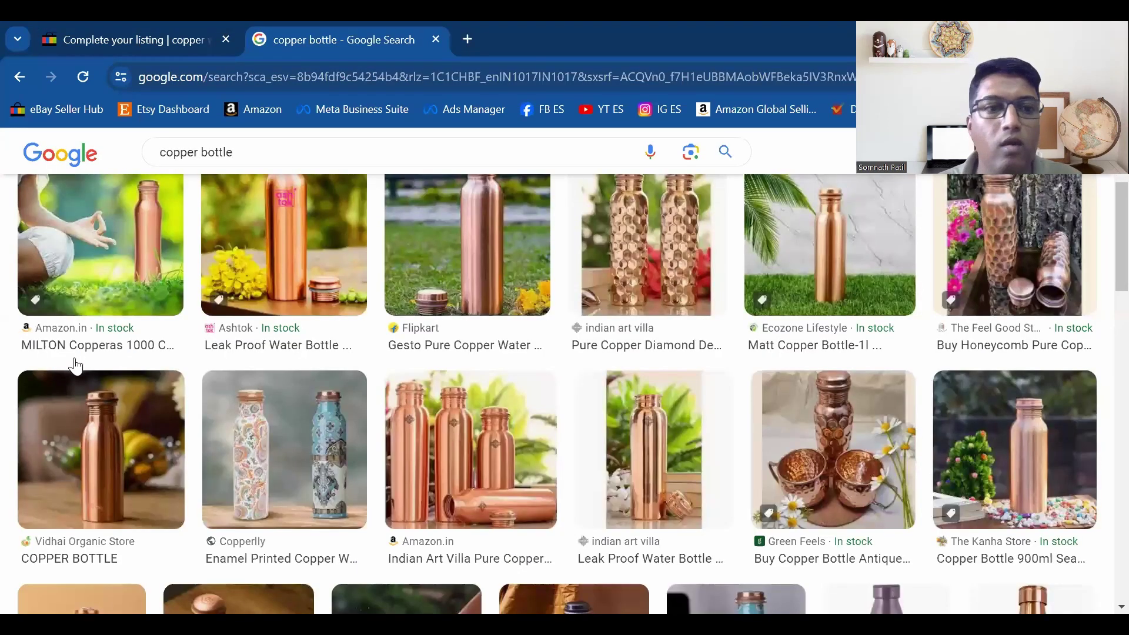
{"action": "scroll", "coordinate": [133, 405], "scroll_direction": "up", "scroll_amount": 3}
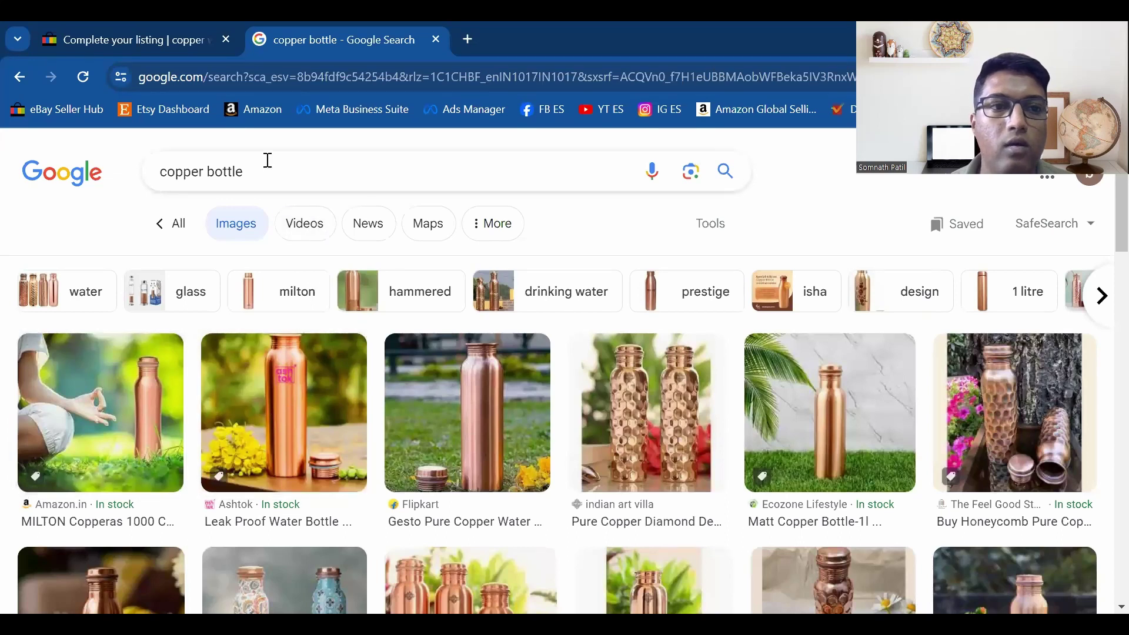
{"action": "left_click", "coordinate": [272, 164]}
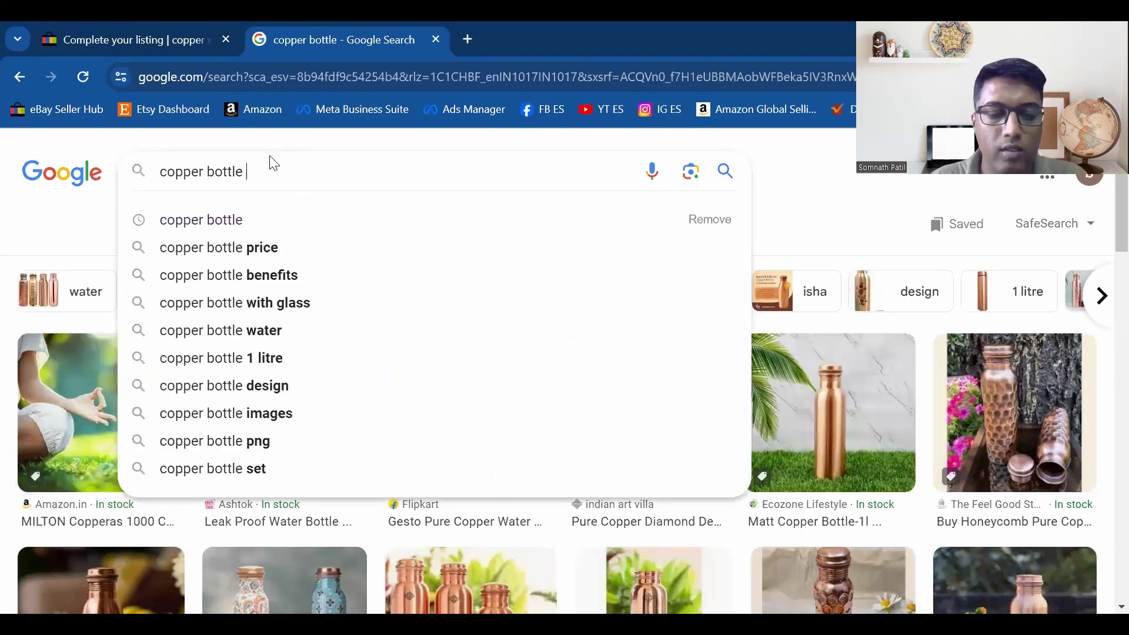
{"action": "type", "text": "gener"}
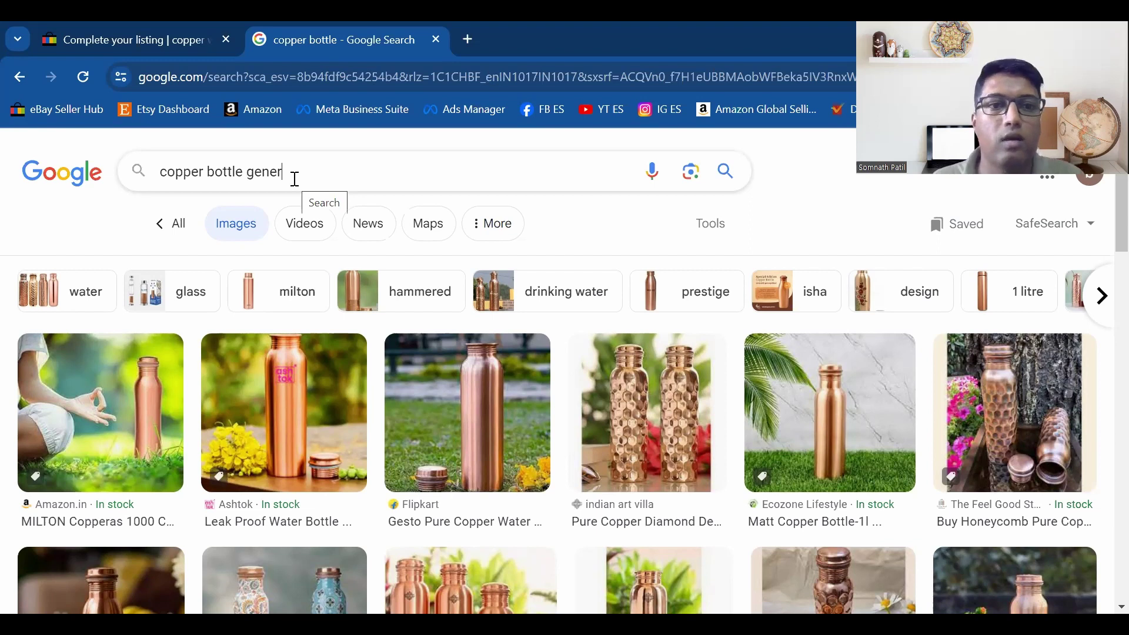
{"action": "type", "text": "ic"}
{"action": "key", "text": "Return"}
Browse the copper bottle image results and open the Amazon.in product page of the MILTON Copperas 1000 bottle
{"action": "scroll", "coordinate": [292, 312], "scroll_direction": "down", "scroll_amount": 6}
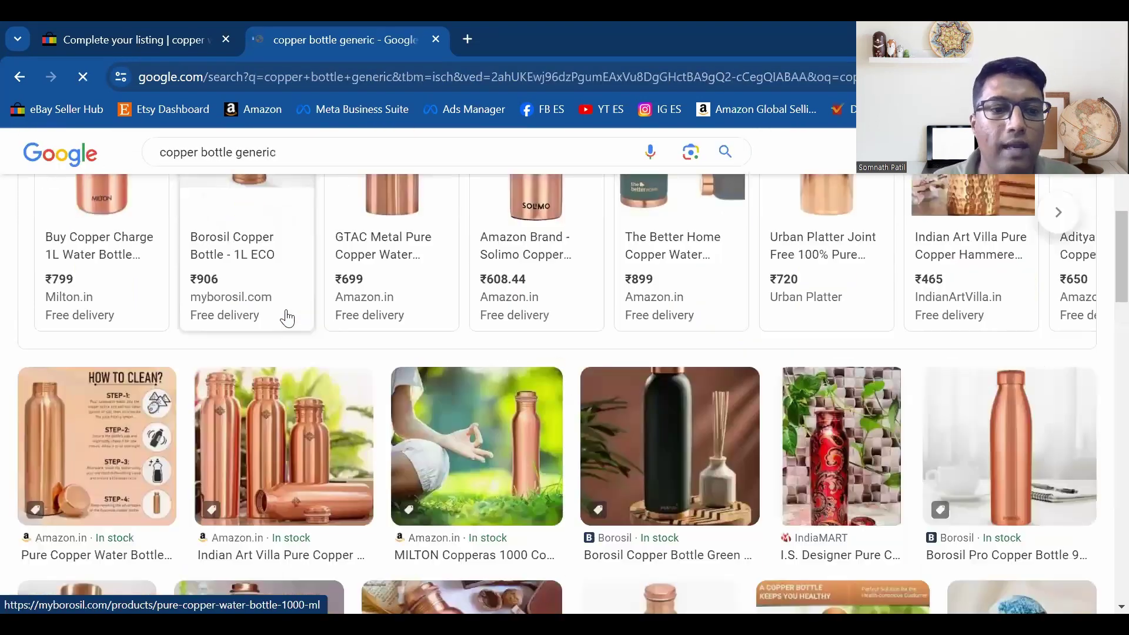
{"action": "scroll", "coordinate": [287, 318], "scroll_direction": "down", "scroll_amount": 3}
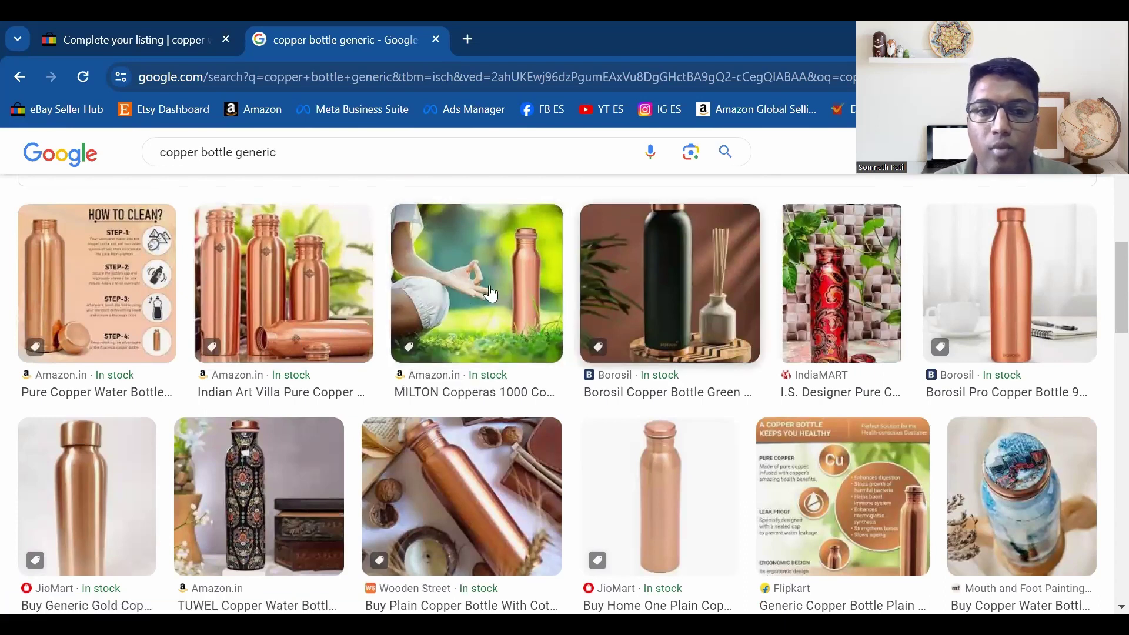
{"action": "scroll", "coordinate": [699, 405], "scroll_direction": "down", "scroll_amount": 3}
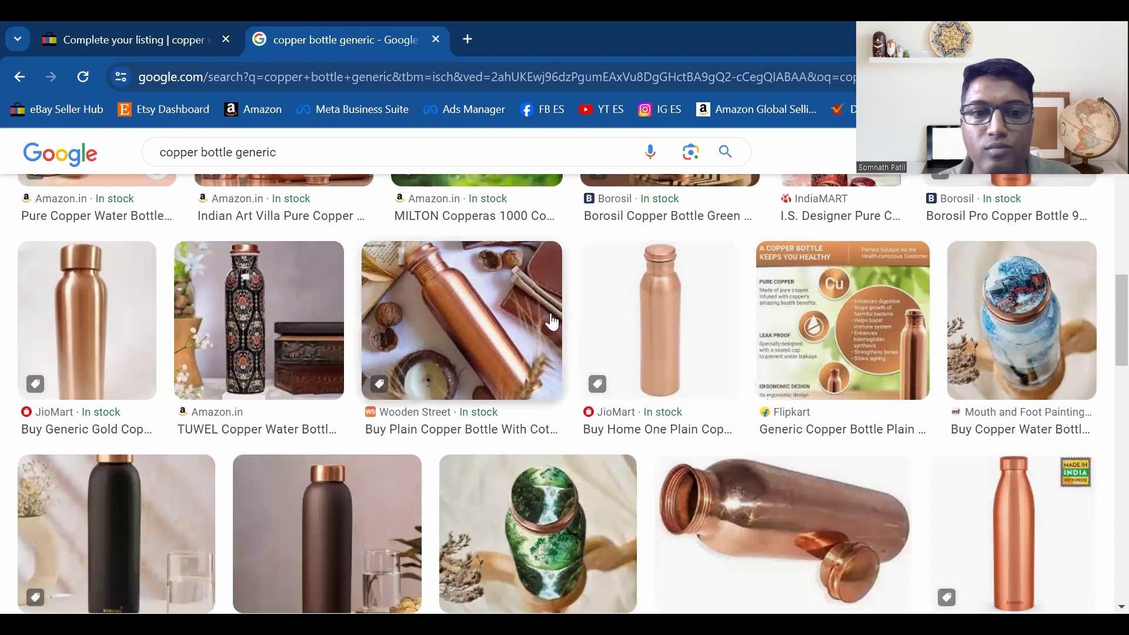
{"action": "scroll", "coordinate": [551, 323], "scroll_direction": "up", "scroll_amount": 2}
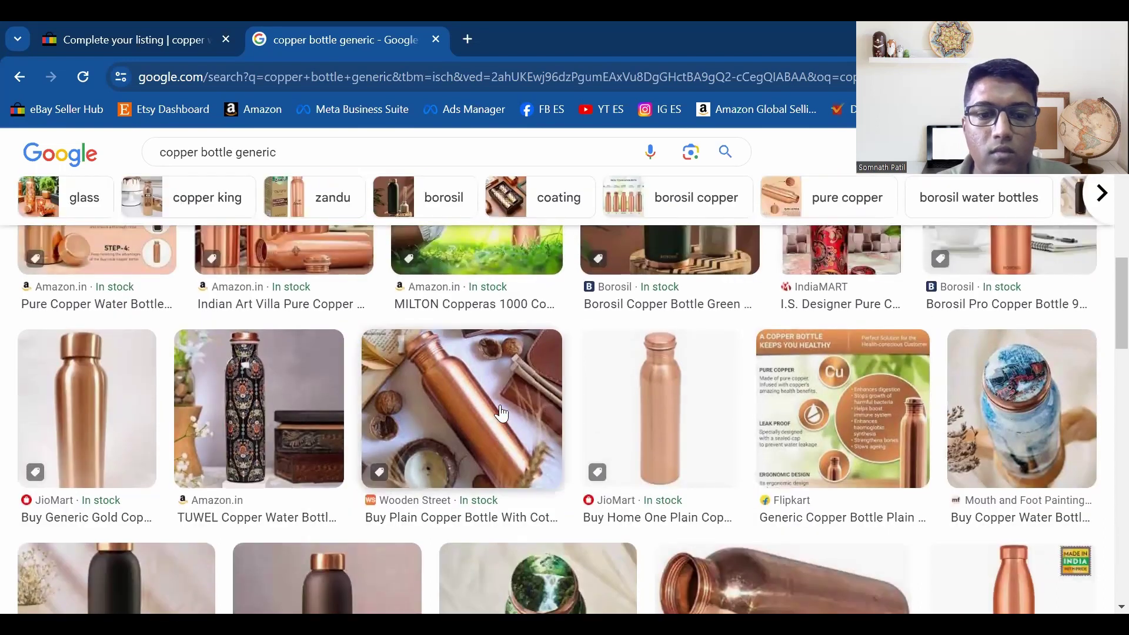
{"action": "left_click", "coordinate": [501, 416]}
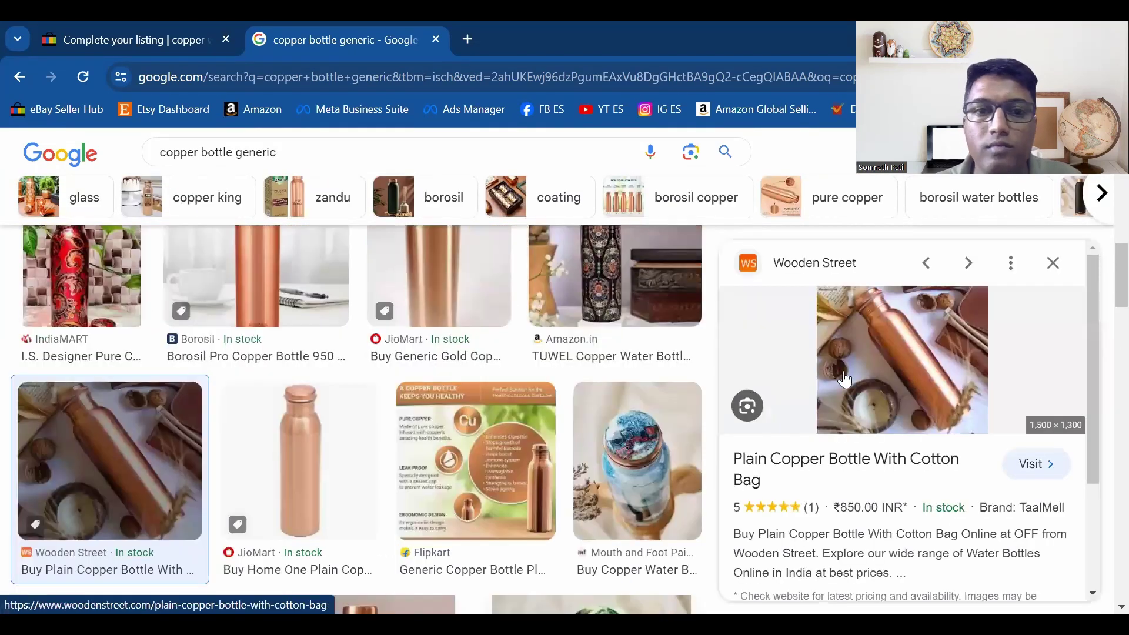
{"action": "scroll", "coordinate": [429, 384], "scroll_direction": "up", "scroll_amount": 5}
{"action": "left_click", "coordinate": [524, 450]}
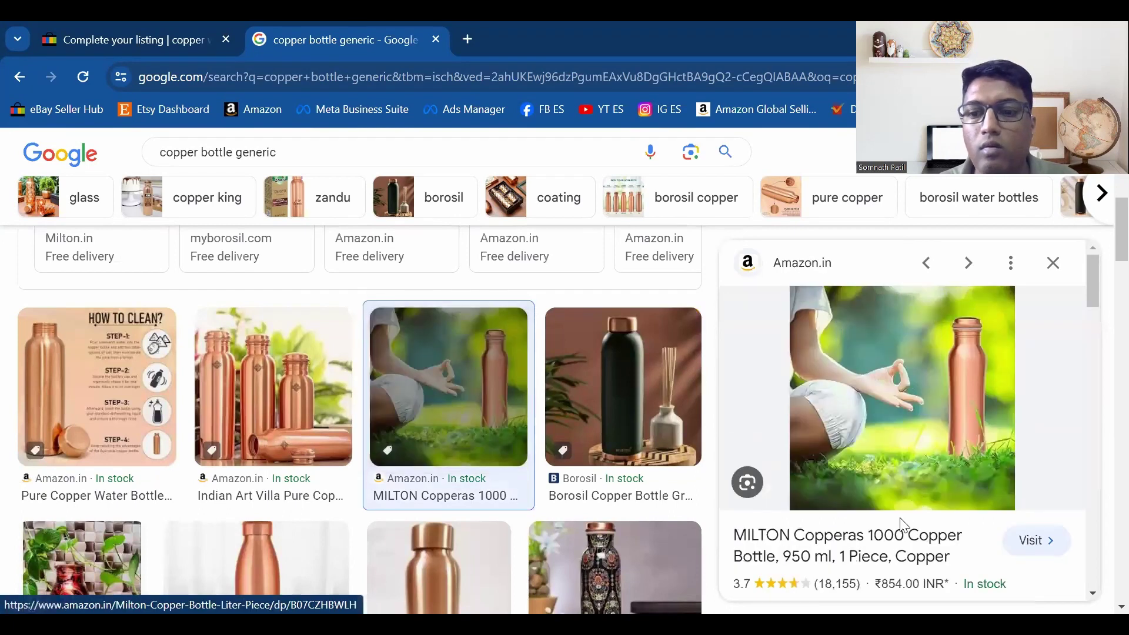
{"action": "left_click", "coordinate": [534, 20]}
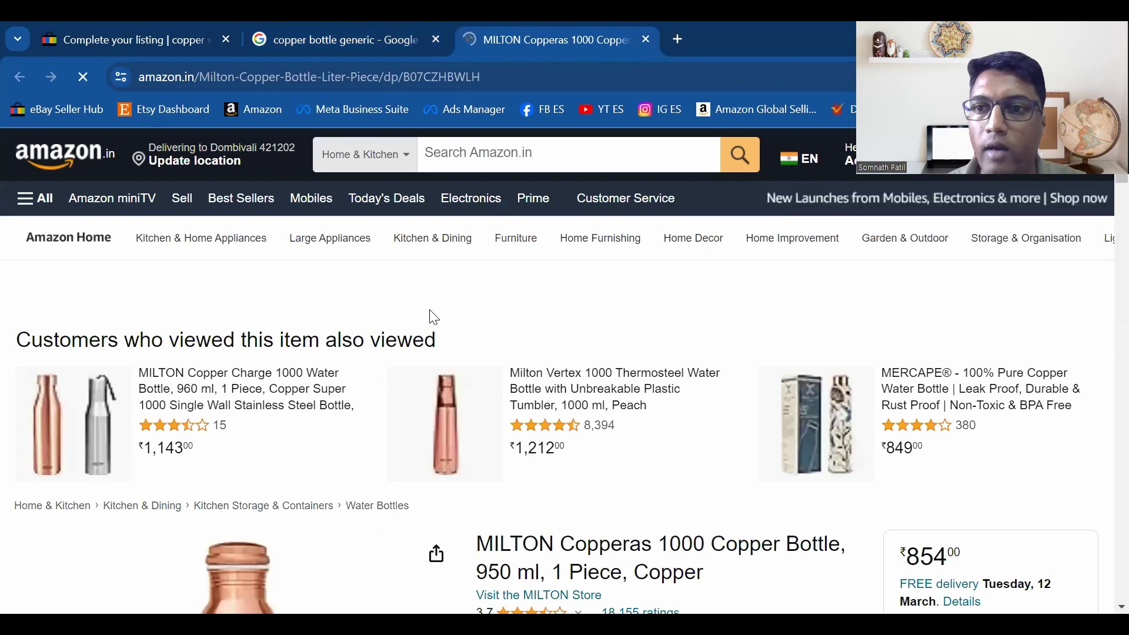
Enlarge the bottle's main product image on the Amazon page and save it to Downloads as 51x6vpppHdL._SL1500_.jpg
{"action": "scroll", "coordinate": [244, 428], "scroll_direction": "down", "scroll_amount": 3}
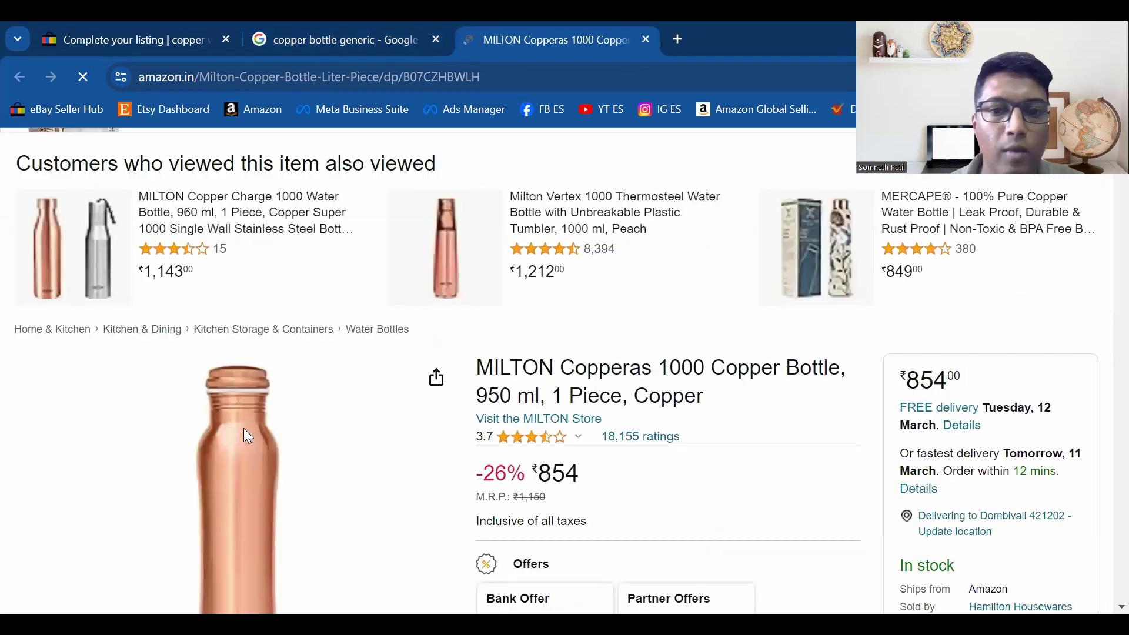
{"action": "scroll", "coordinate": [241, 423], "scroll_direction": "down", "scroll_amount": 2}
{"action": "left_click", "coordinate": [247, 400]}
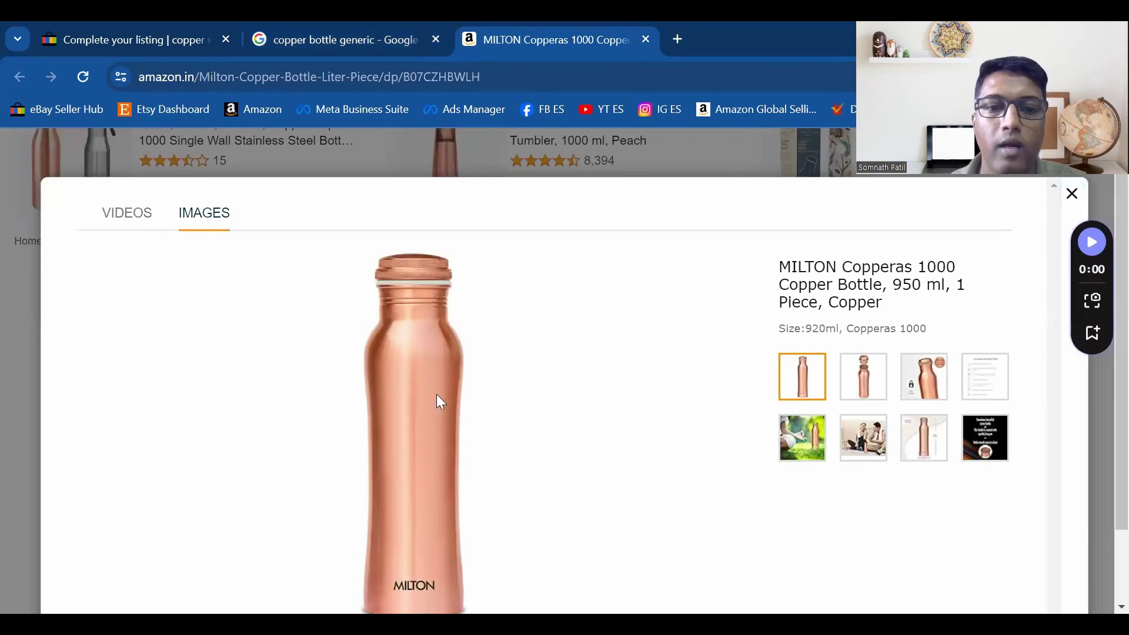
{"action": "right_click", "coordinate": [411, 361]}
{"action": "left_click", "coordinate": [435, 421]}
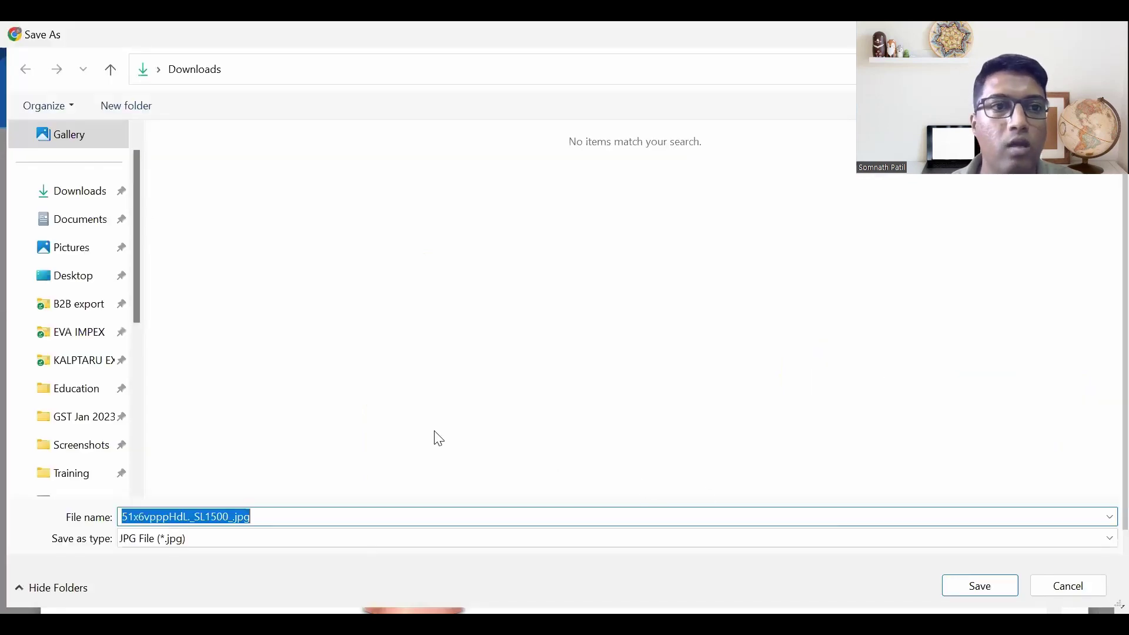
{"action": "left_click", "coordinate": [767, 517]}
{"action": "key", "text": "ctrl+a"}
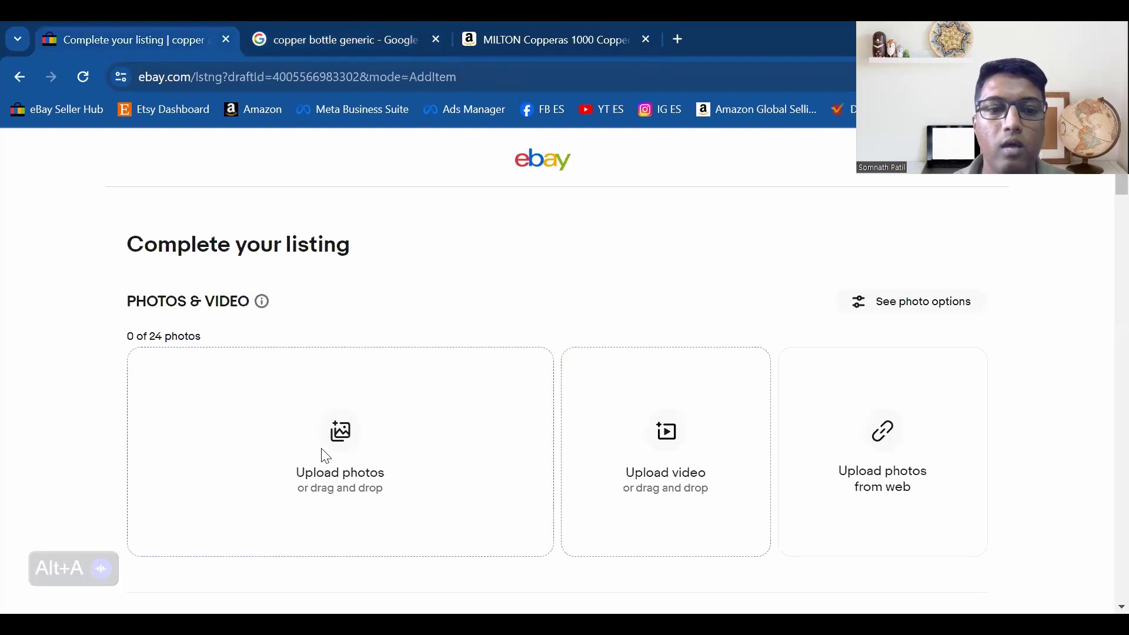
Upload 51x6vpppHdL._SL1500_.jpg from Downloads as the main photo of the eBay listing
{"action": "left_click", "coordinate": [324, 457]}
{"action": "left_click", "coordinate": [194, 186]}
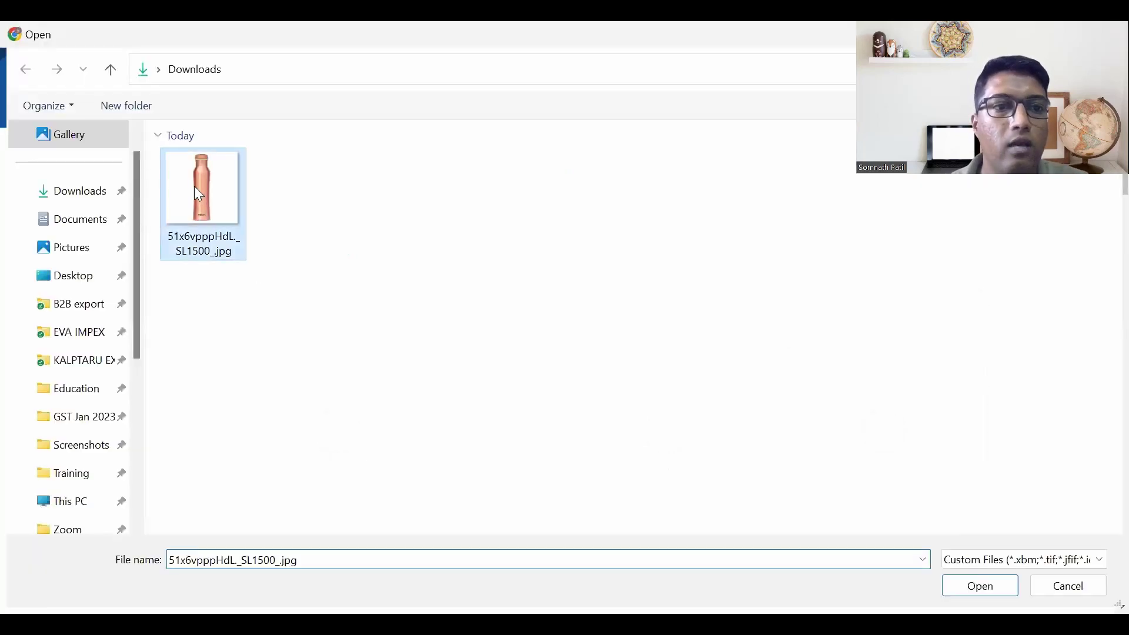
{"action": "double_click", "coordinate": [196, 194]}
{"action": "scroll", "coordinate": [73, 352], "scroll_direction": "down", "scroll_amount": 4}
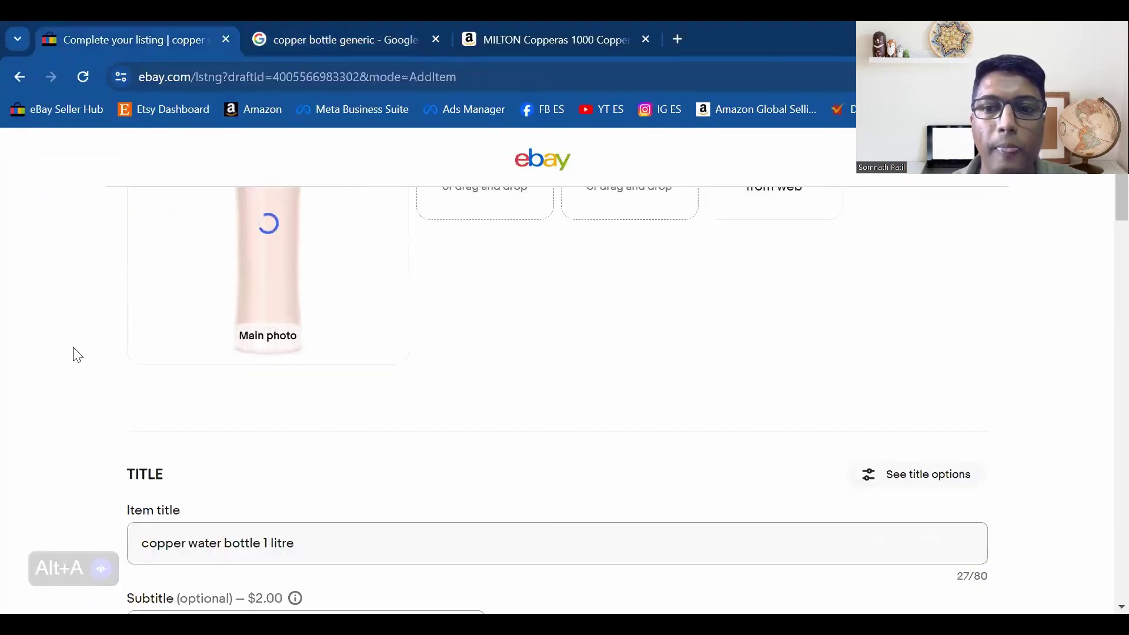
{"action": "scroll", "coordinate": [839, 371], "scroll_direction": "up", "scroll_amount": 3}
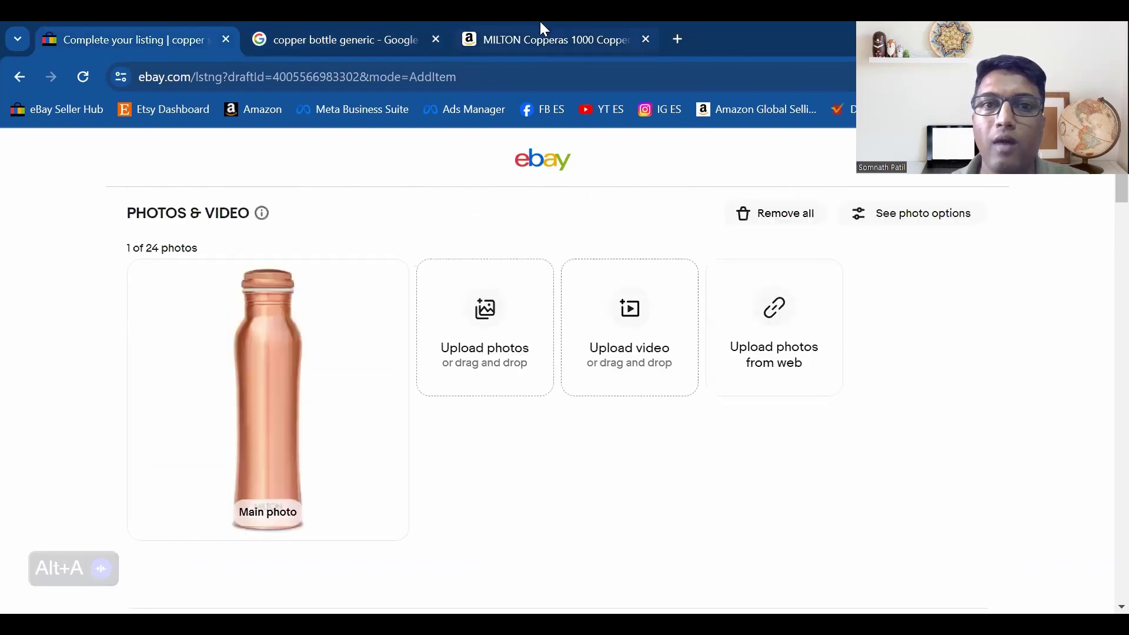
Open the Amazon bottle image on its own page and copy its web address
{"action": "left_click", "coordinate": [539, 36]}
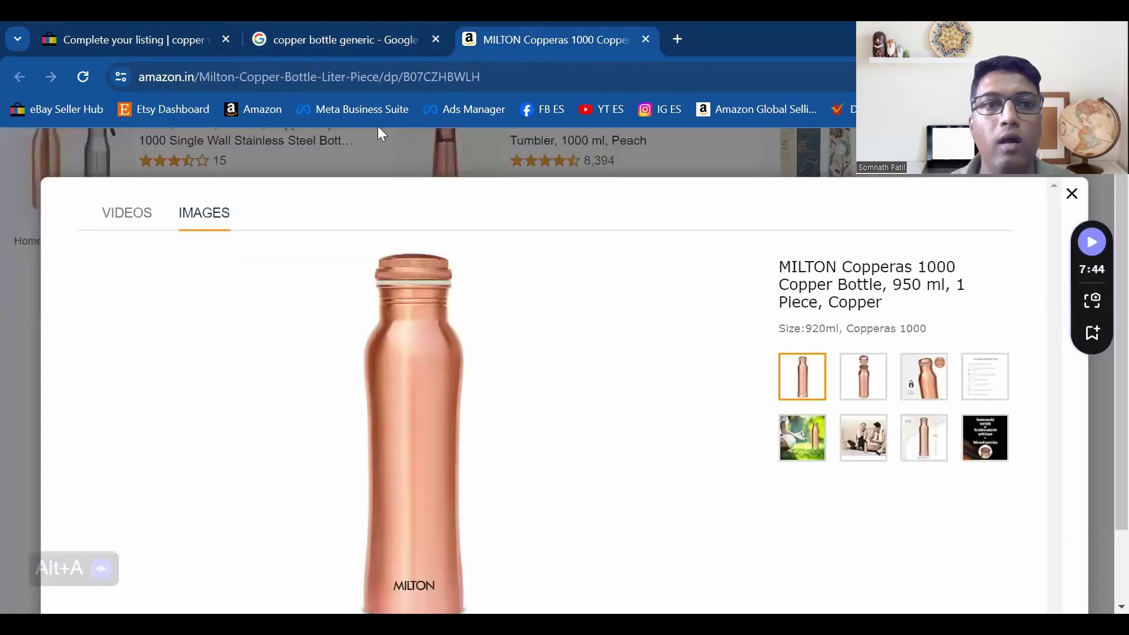
{"action": "right_click", "coordinate": [437, 347]}
{"action": "left_click", "coordinate": [454, 366]}
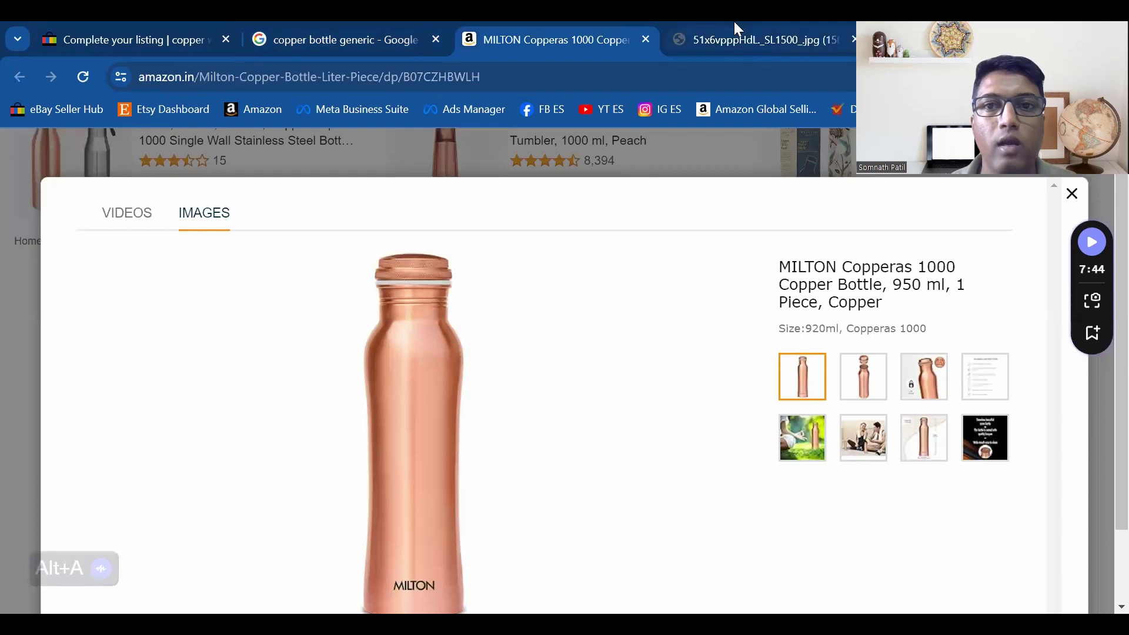
{"action": "left_click", "coordinate": [734, 25]}
{"action": "left_click", "coordinate": [348, 70]}
{"action": "key", "text": "ctrl+c"}
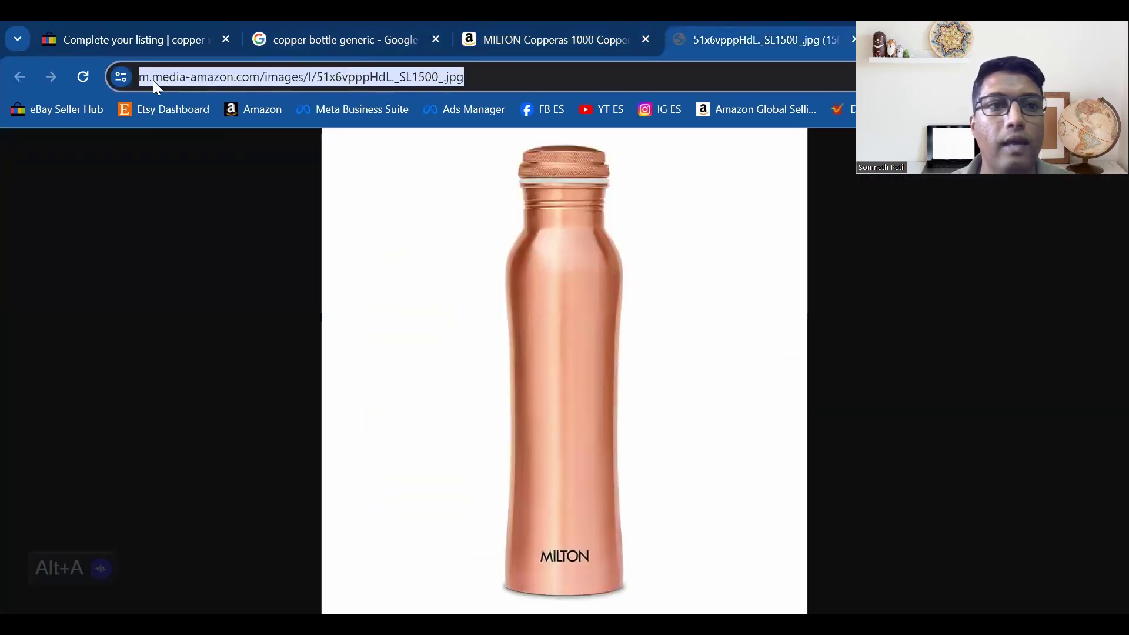
Return to the eBay listing and add a second photo from the web using the copied image address
{"action": "left_click", "coordinate": [374, 35]}
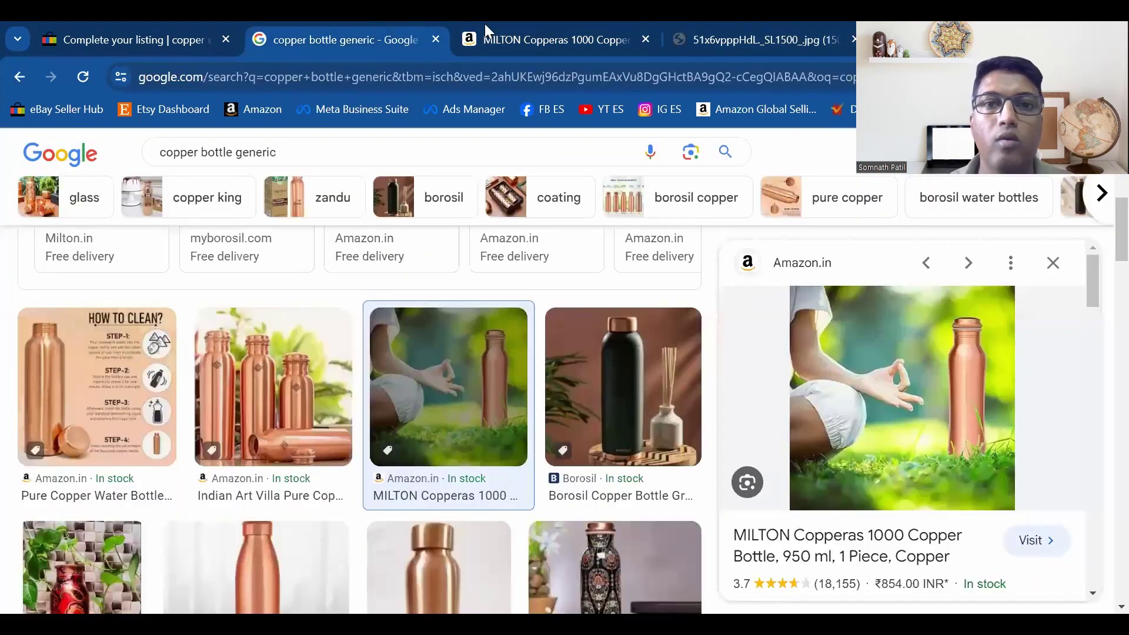
{"action": "left_click", "coordinate": [77, 35]}
{"action": "left_click", "coordinate": [729, 320]}
{"action": "left_click", "coordinate": [461, 343]}
{"action": "key", "text": "ctrl+v"}
{"action": "left_click", "coordinate": [787, 229]}
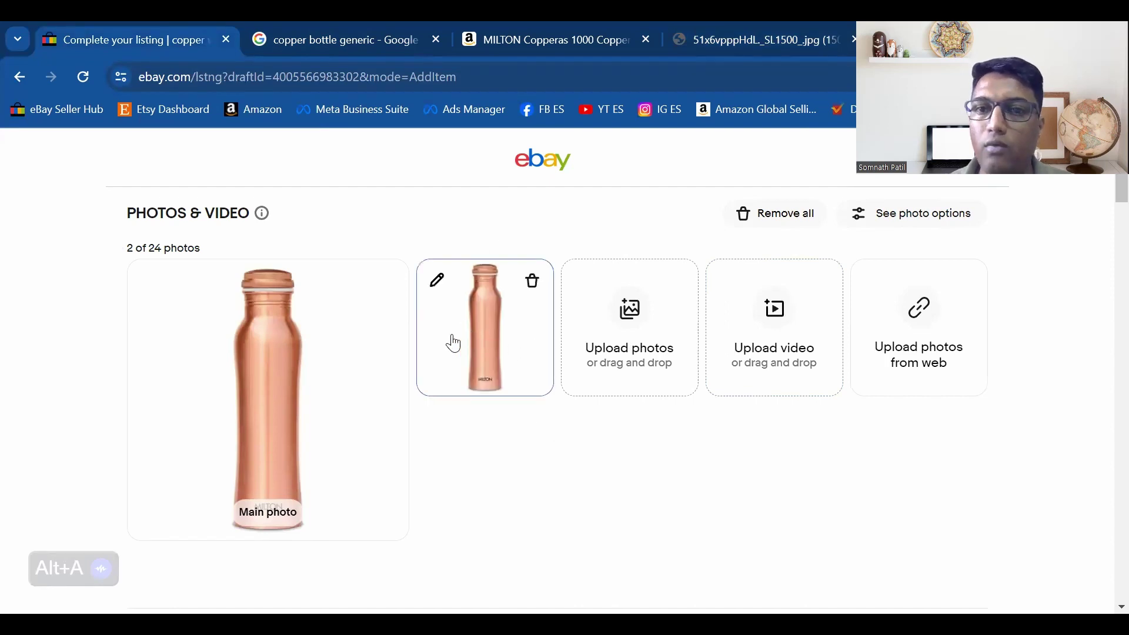
{"action": "mouse_move", "coordinate": [373, 294]}
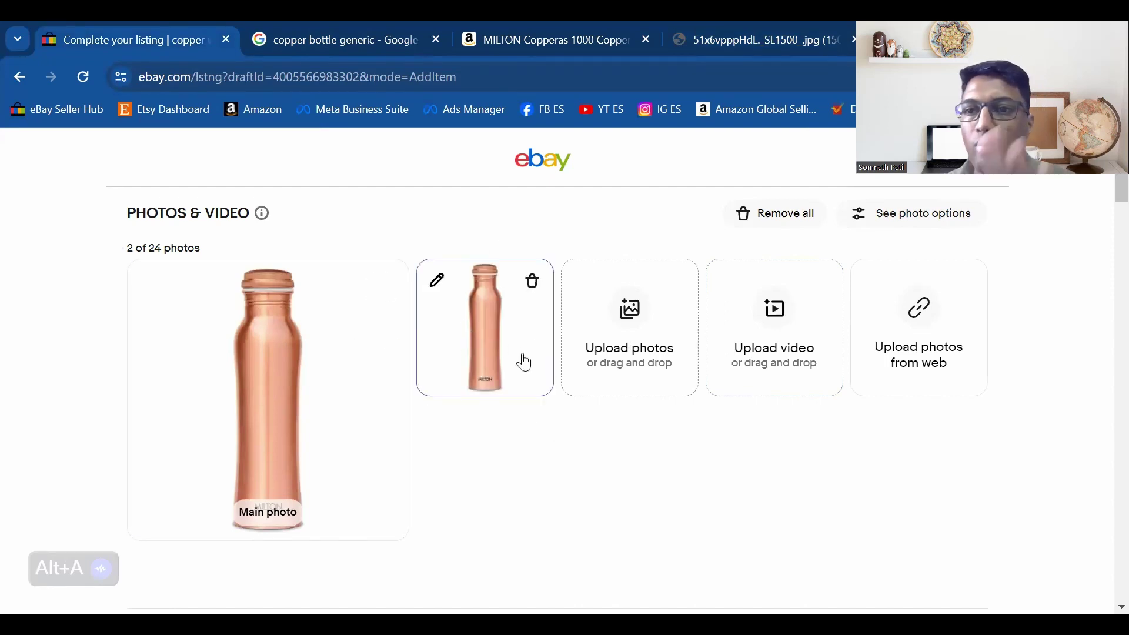
Append "Ayurveda Pure copper bottle" to the end of the item title
{"action": "scroll", "coordinate": [345, 393], "scroll_direction": "down", "scroll_amount": 5}
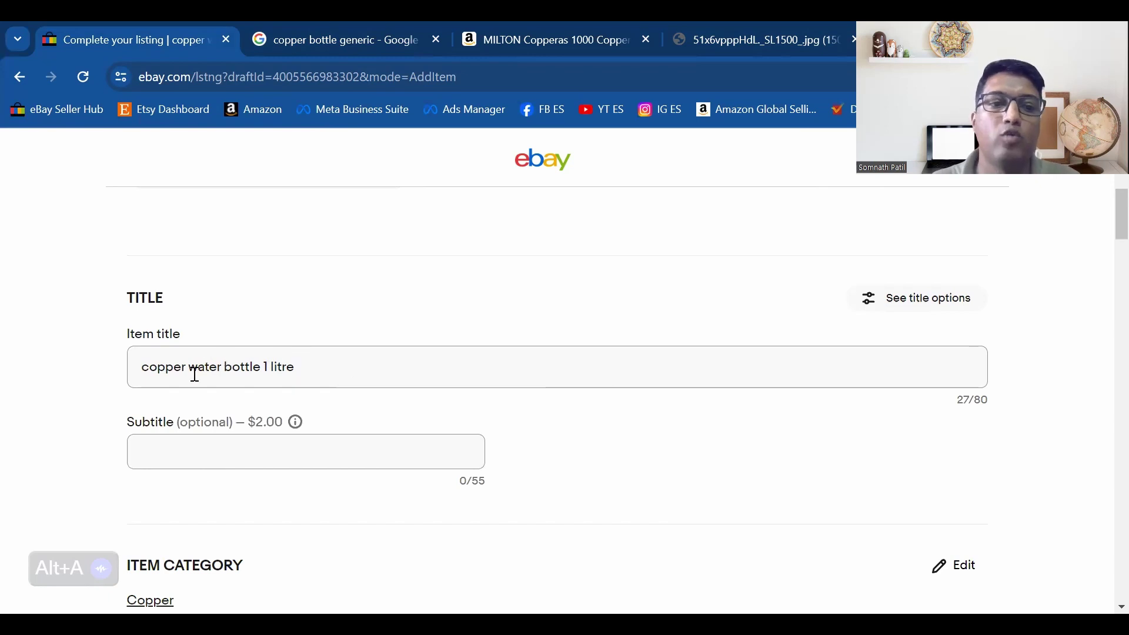
{"action": "left_click", "coordinate": [267, 362]}
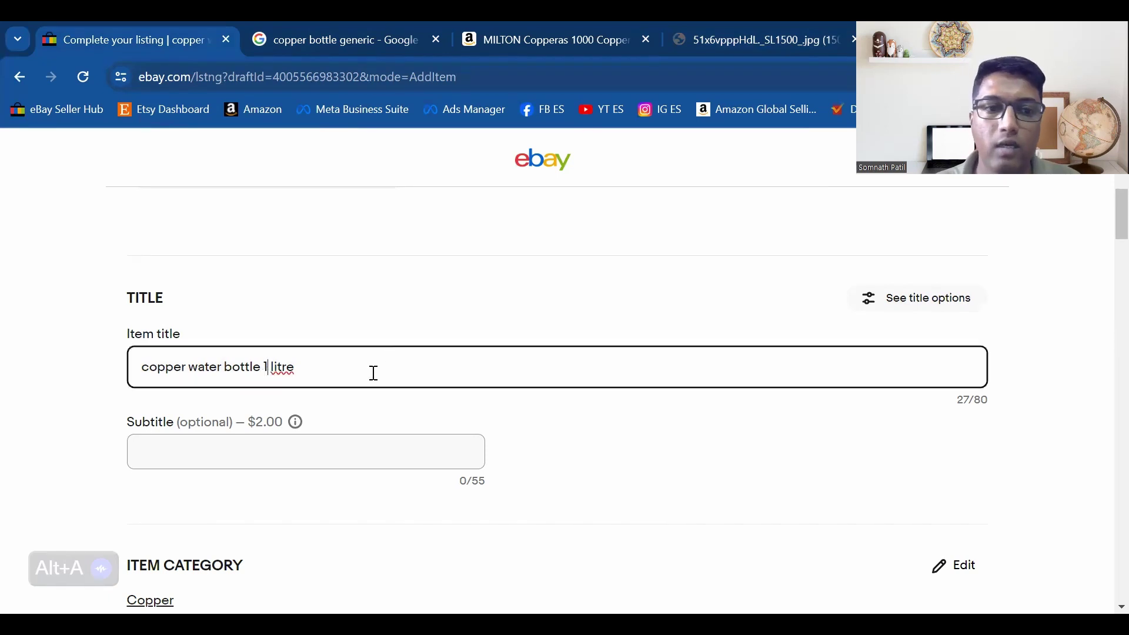
{"action": "left_click", "coordinate": [302, 367]}
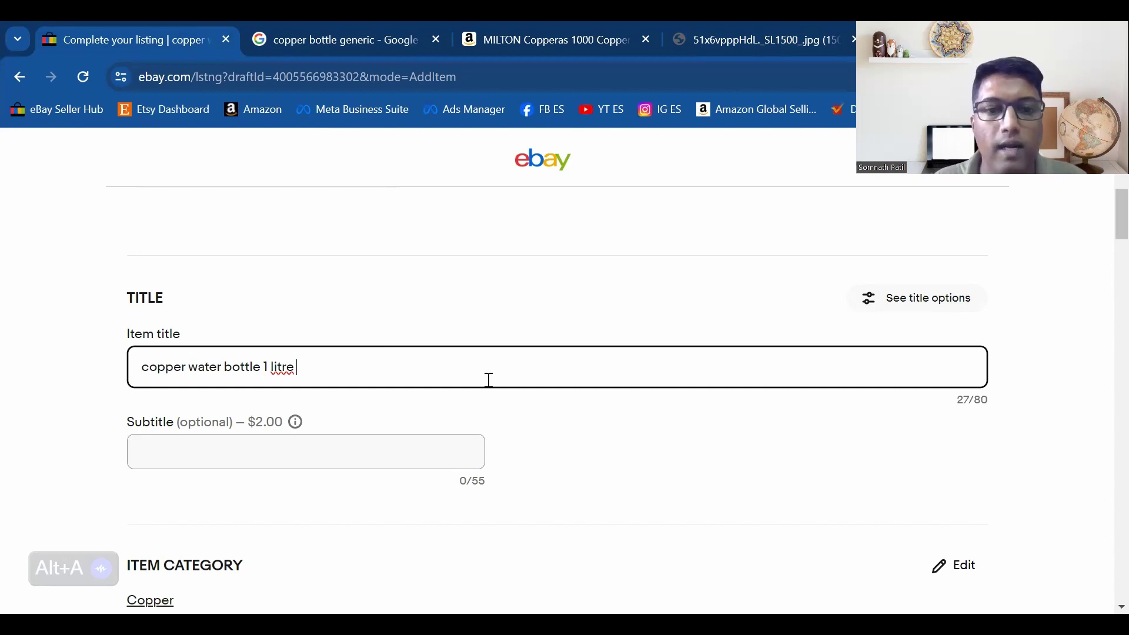
{"action": "type", "text": "Ayurveda Pure copper bottle"}
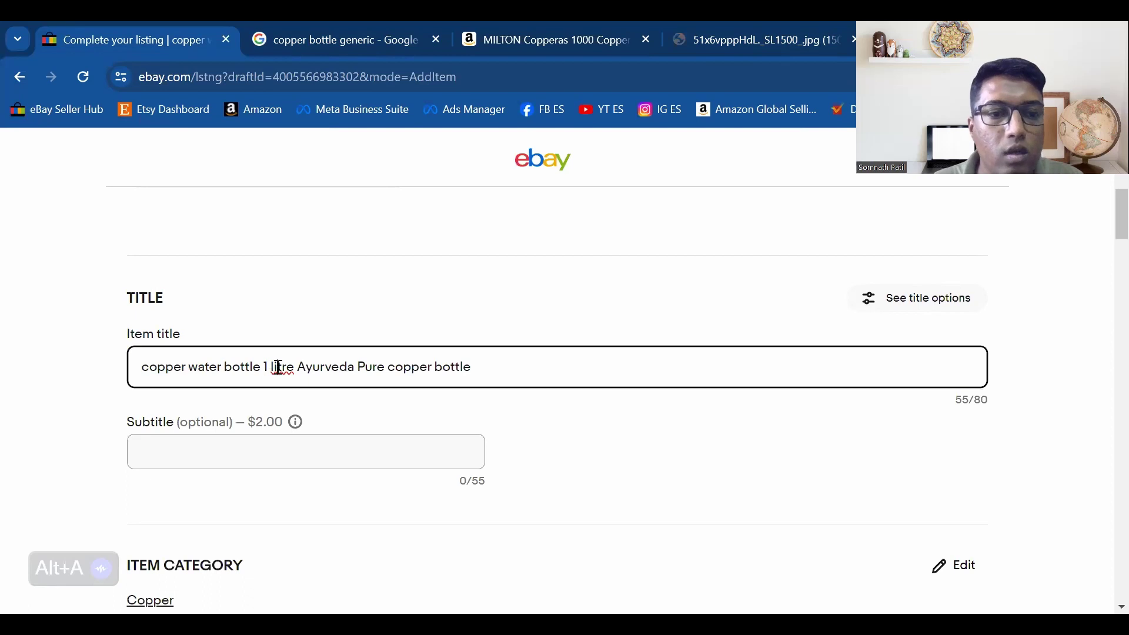
Correct the spelling of "litre" to "liter" in the item title
{"action": "right_click", "coordinate": [279, 366]}
{"action": "left_click", "coordinate": [334, 89]}
{"action": "left_click", "coordinate": [21, 342]}
{"action": "scroll", "coordinate": [111, 394], "scroll_direction": "down", "scroll_amount": 1}
{"action": "left_click", "coordinate": [477, 288]}
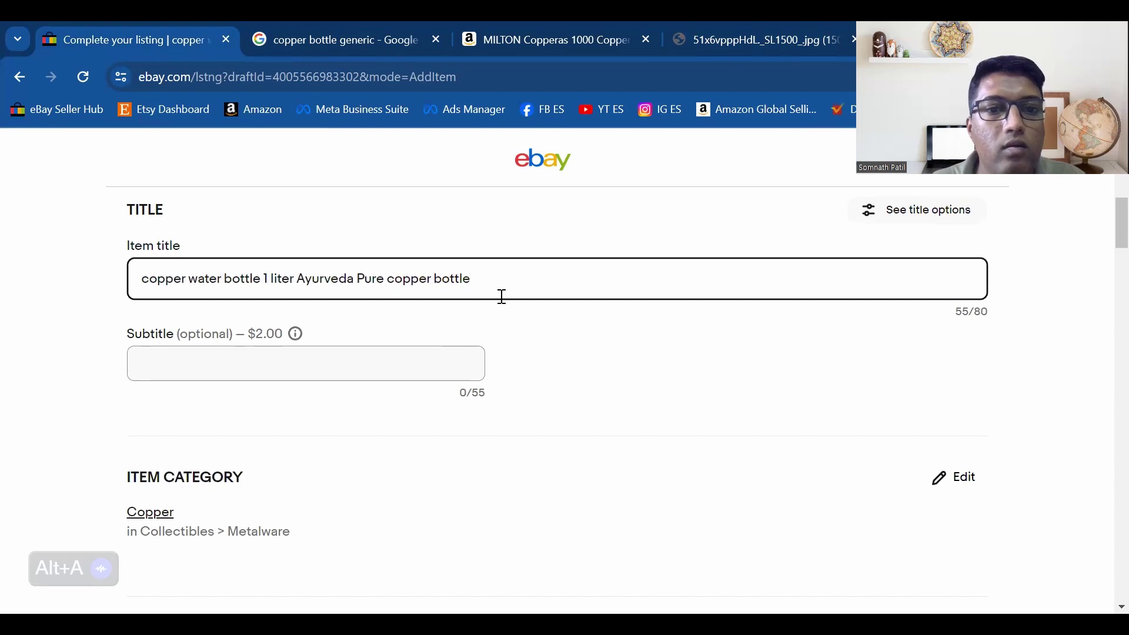
Review the optional subtitle, the item category and the additional item specifics of the listing
{"action": "scroll", "coordinate": [247, 280], "scroll_direction": "down", "scroll_amount": 1}
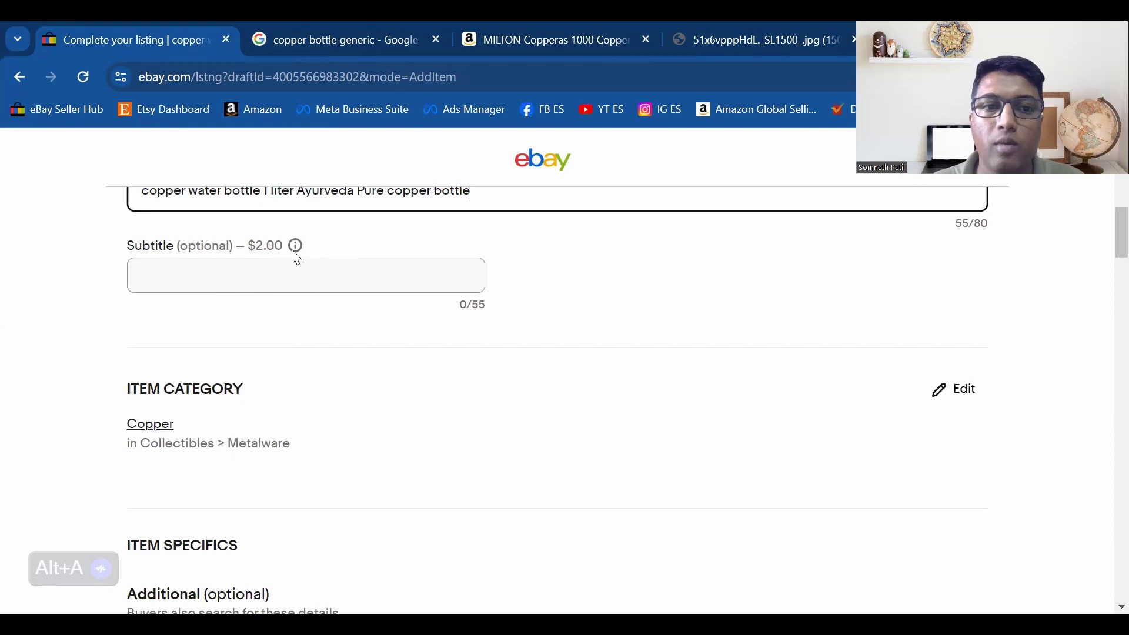
{"action": "scroll", "coordinate": [324, 405], "scroll_direction": "down", "scroll_amount": 1}
{"action": "scroll", "coordinate": [323, 406], "scroll_direction": "down", "scroll_amount": 1}
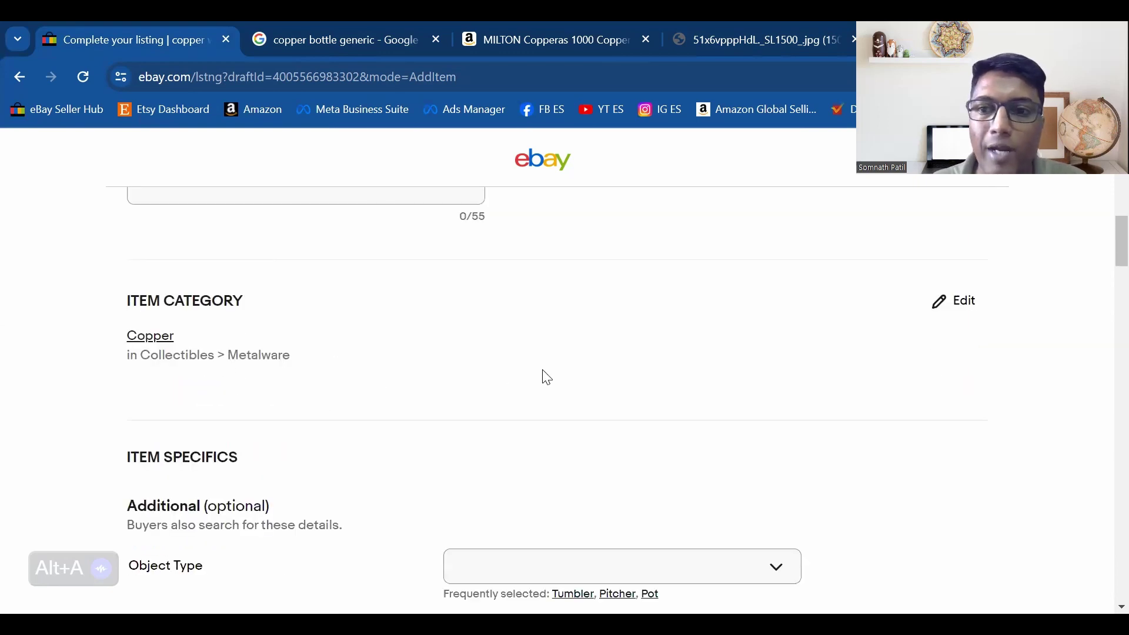
{"action": "scroll", "coordinate": [424, 354], "scroll_direction": "down", "scroll_amount": 1}
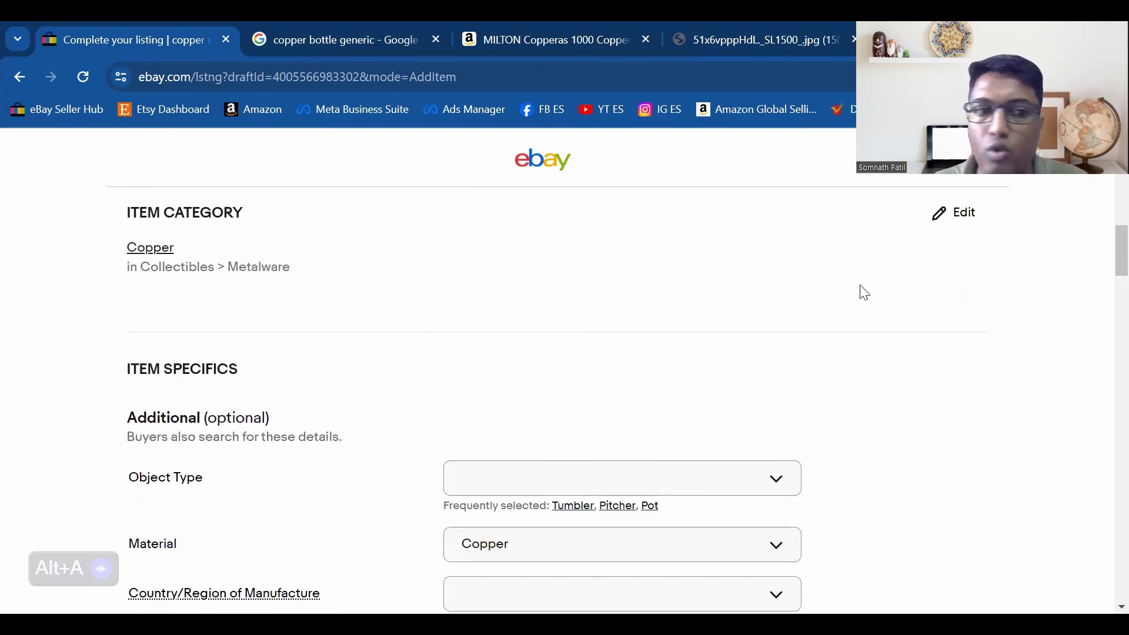
{"action": "scroll", "coordinate": [379, 350], "scroll_direction": "down", "scroll_amount": 2}
{"action": "scroll", "coordinate": [375, 350], "scroll_direction": "down", "scroll_amount": 1}
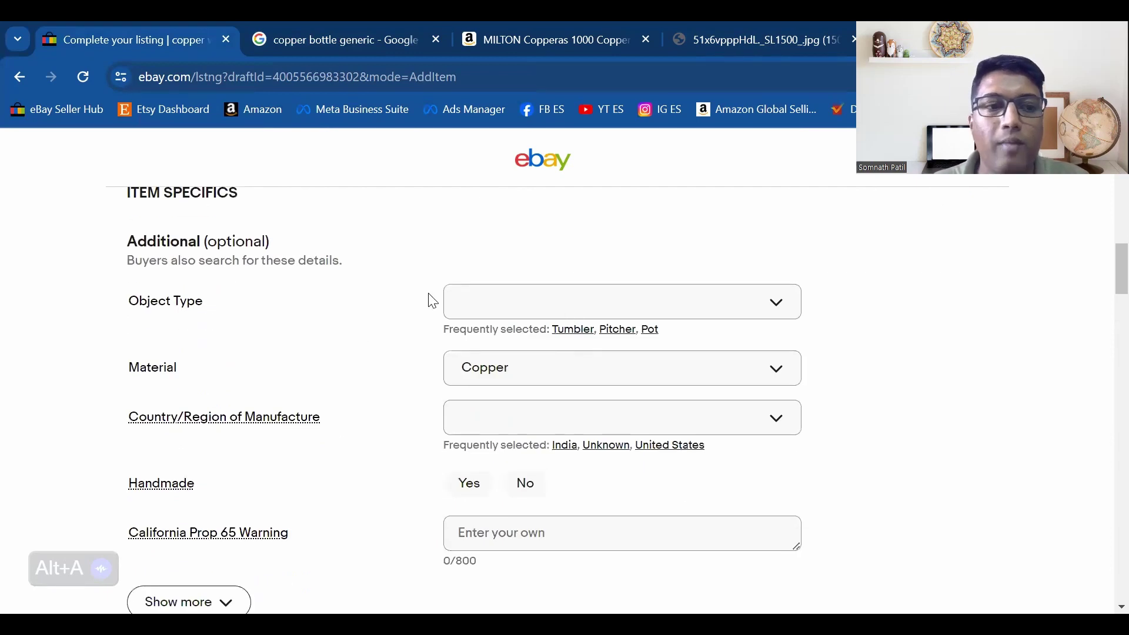
Set the Object Type in the item specifics to the custom value "bottle"
{"action": "scroll", "coordinate": [362, 318], "scroll_direction": "up", "scroll_amount": 2}
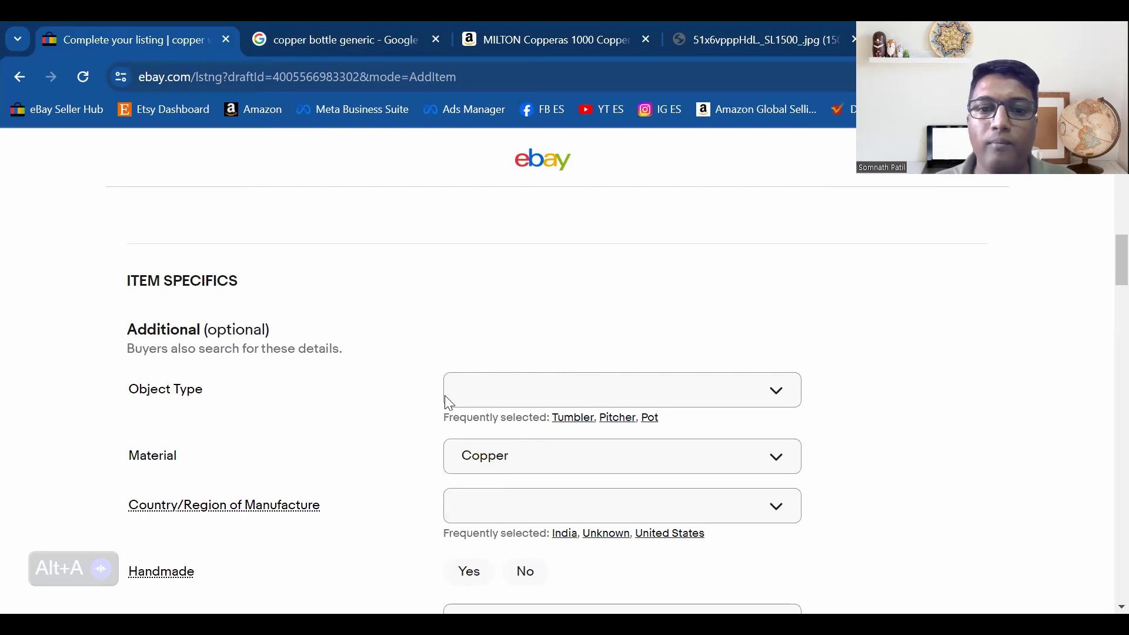
{"action": "scroll", "coordinate": [383, 338], "scroll_direction": "down", "scroll_amount": 1}
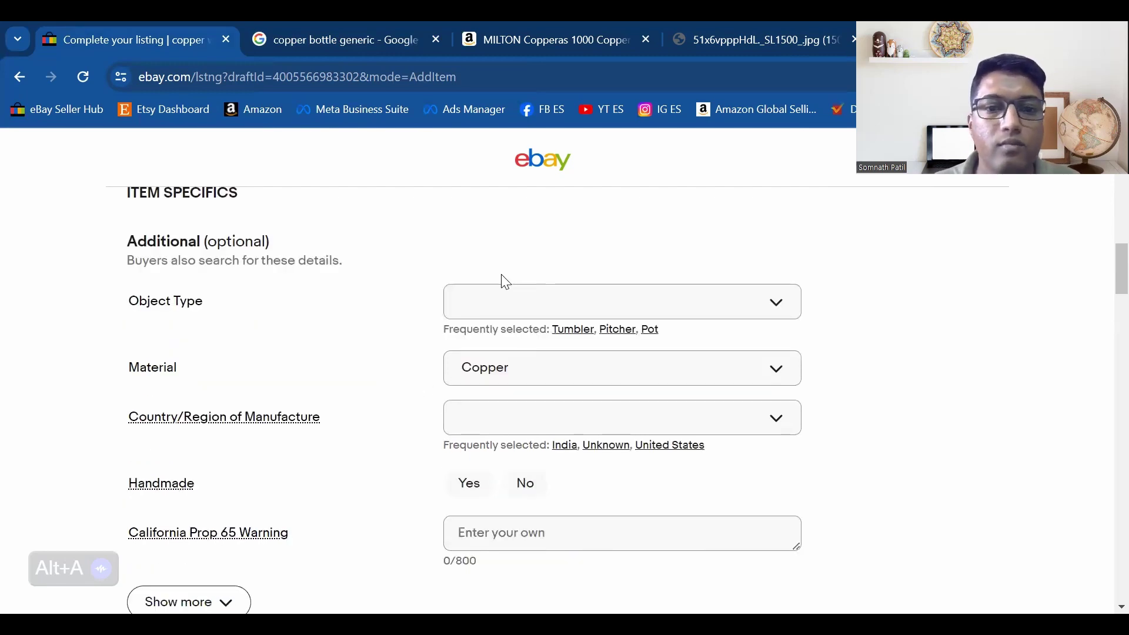
{"action": "left_click", "coordinate": [503, 298]}
{"action": "scroll", "coordinate": [529, 403], "scroll_direction": "down", "scroll_amount": 3}
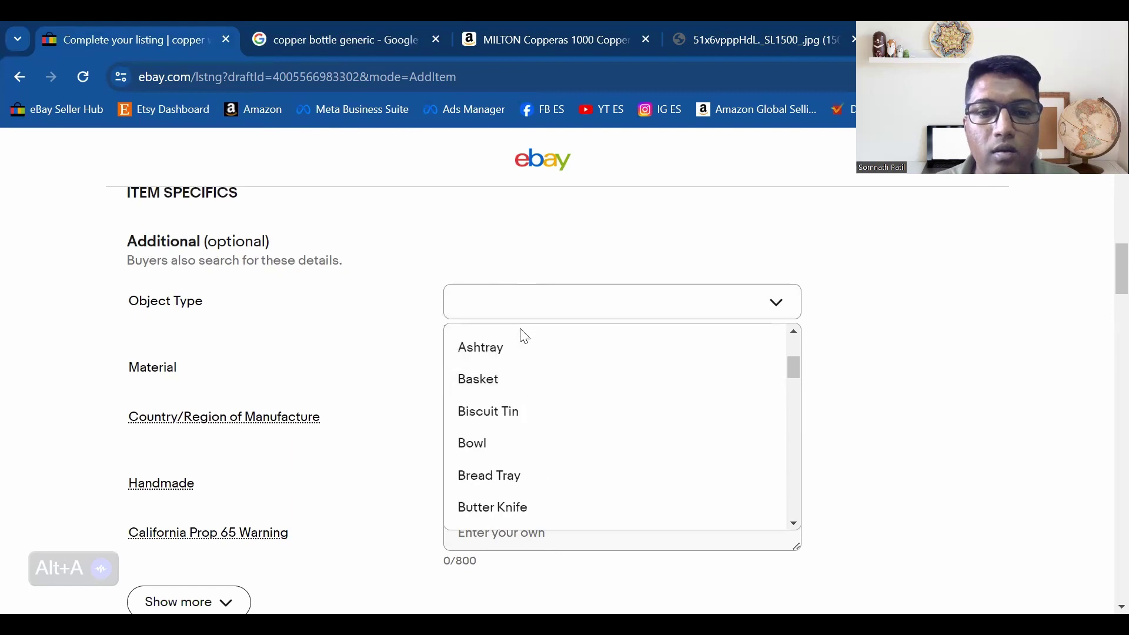
{"action": "scroll", "coordinate": [525, 336], "scroll_direction": "down", "scroll_amount": 2}
{"action": "left_click", "coordinate": [519, 302]}
{"action": "left_click", "coordinate": [521, 307]}
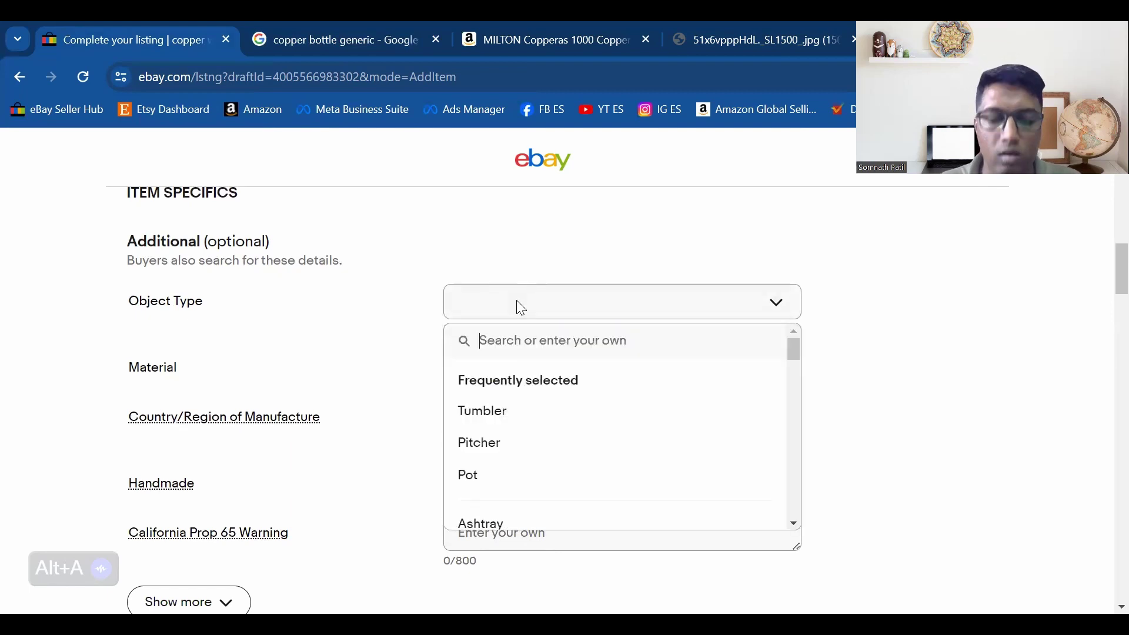
{"action": "type", "text": "bo"}
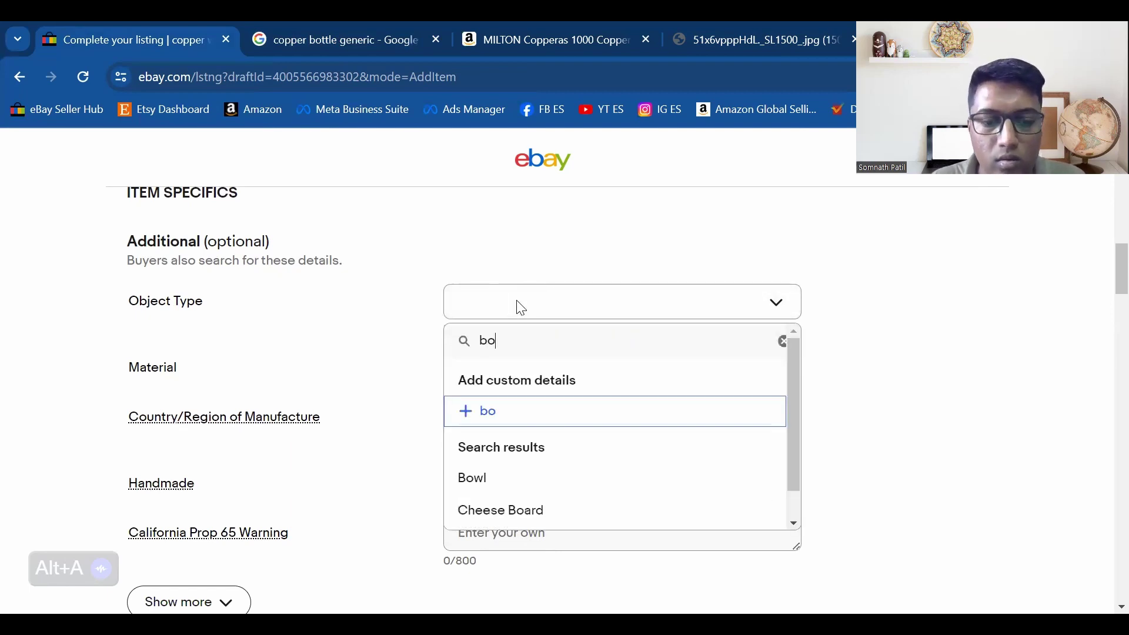
{"action": "type", "text": "ttle"}
{"action": "left_click", "coordinate": [512, 415]}
Set the Country/Region of Manufacture to India and mark the item as handmade
{"action": "left_click", "coordinate": [568, 430]}
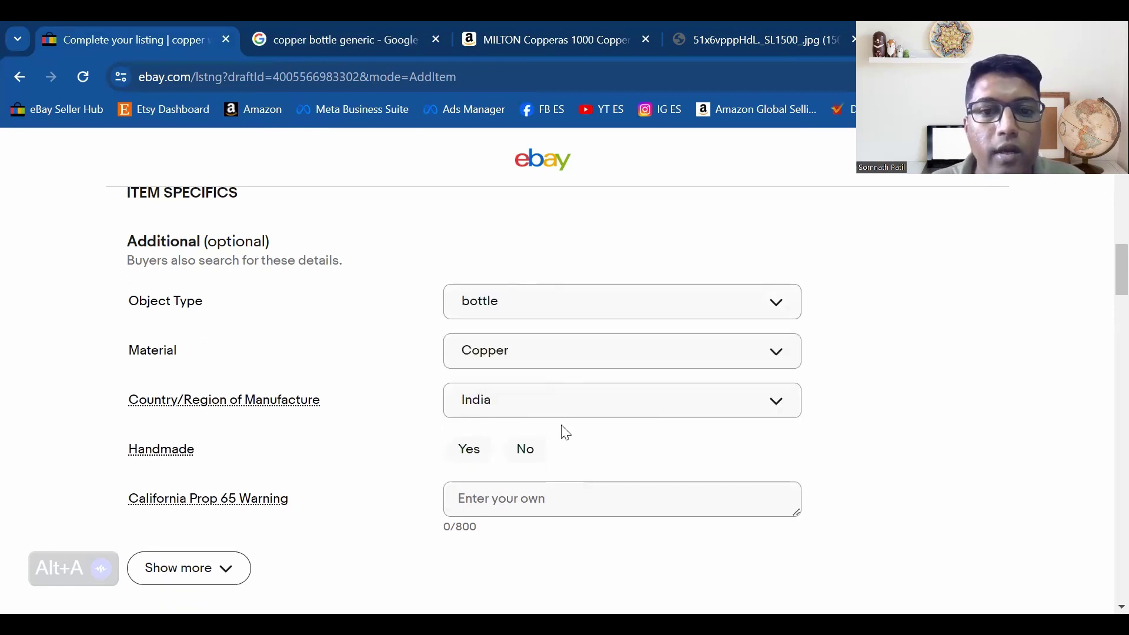
{"action": "left_click", "coordinate": [479, 457]}
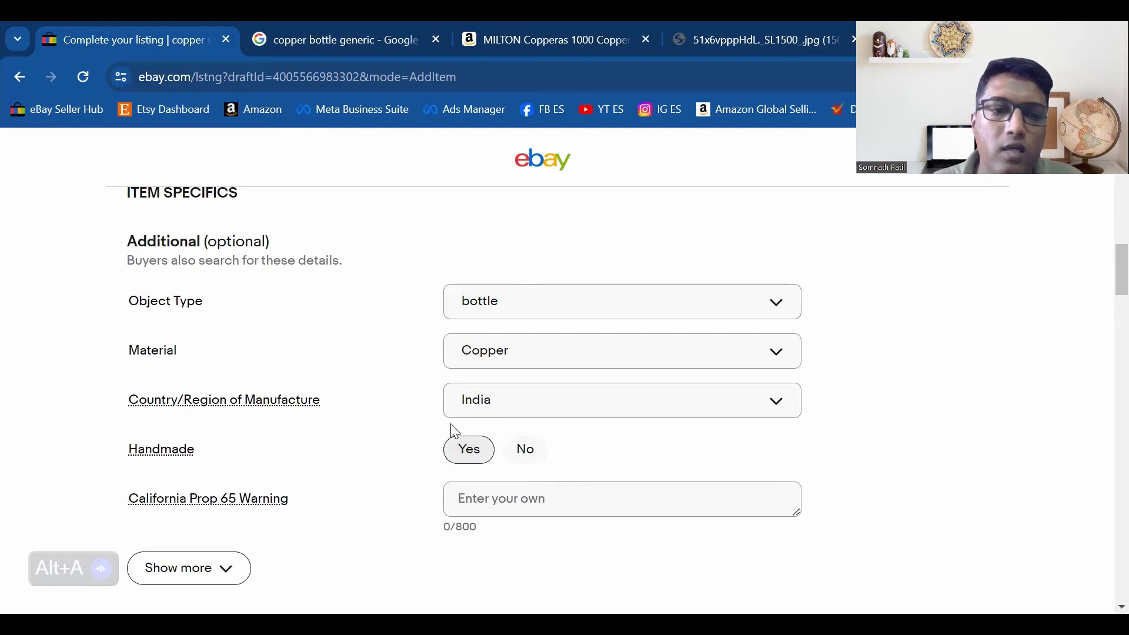
Add a custom item specific named "Weight" with the value "400g" and save it
{"action": "scroll", "coordinate": [447, 424], "scroll_direction": "down", "scroll_amount": 1}
{"action": "scroll", "coordinate": [265, 470], "scroll_direction": "down", "scroll_amount": 1}
{"action": "left_click", "coordinate": [226, 393]}
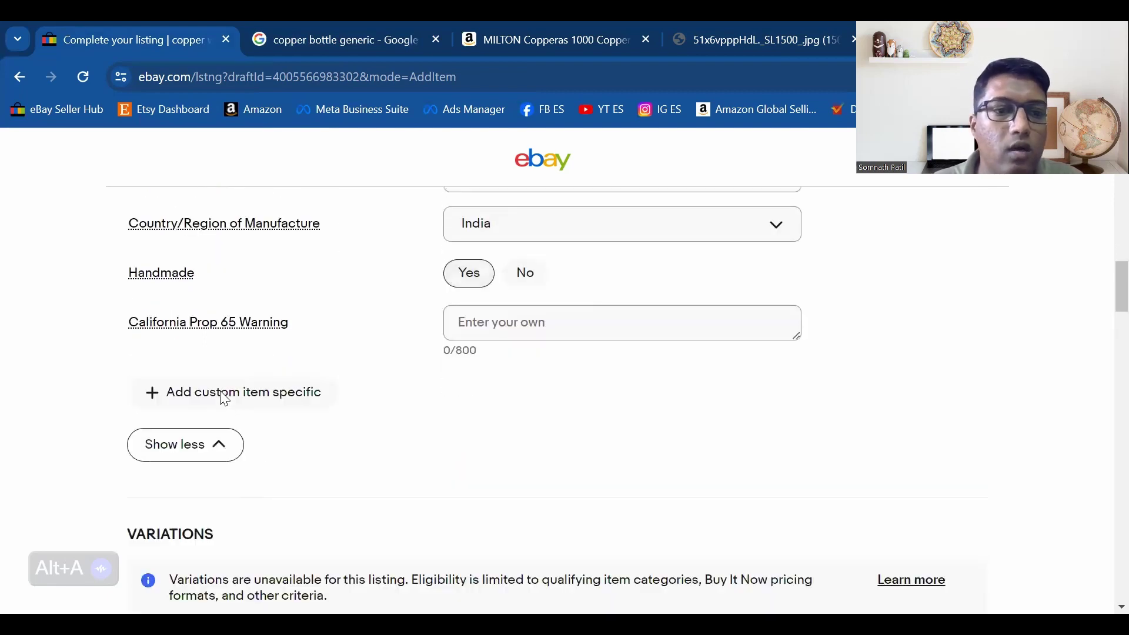
{"action": "left_click", "coordinate": [245, 398]}
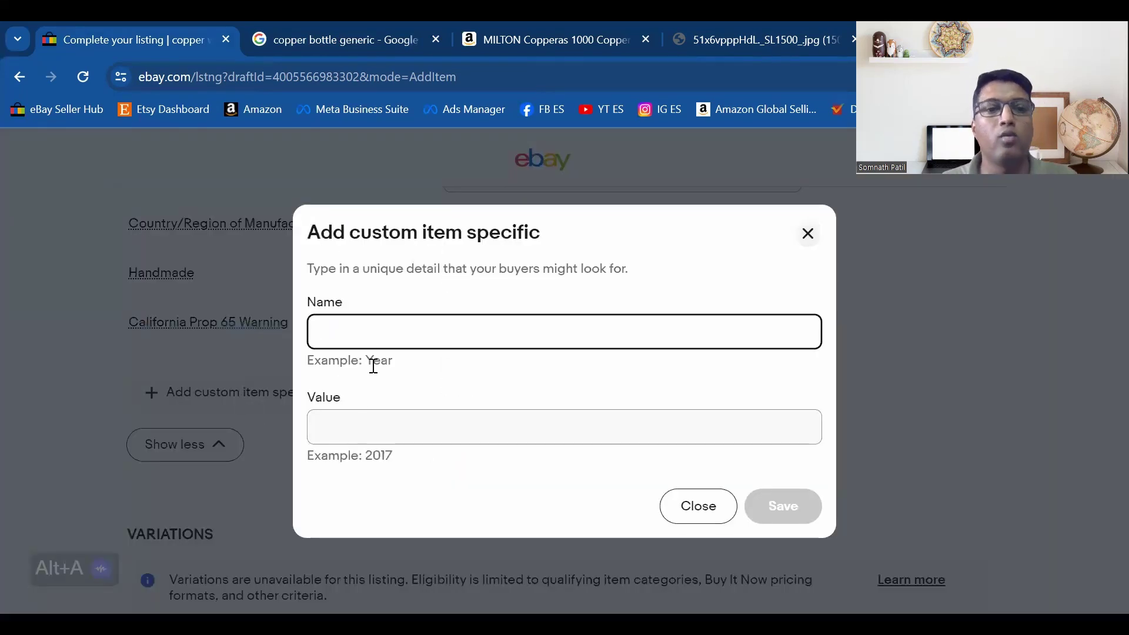
{"action": "type", "text": "W"}
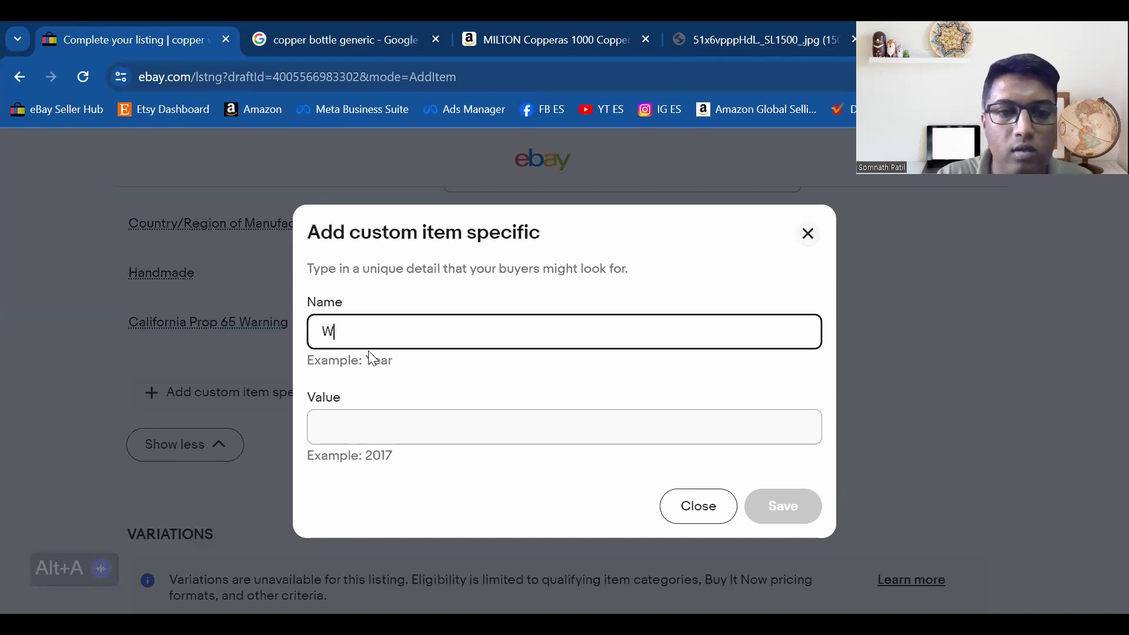
{"action": "type", "text": "eight"}
{"action": "left_click", "coordinate": [363, 421]}
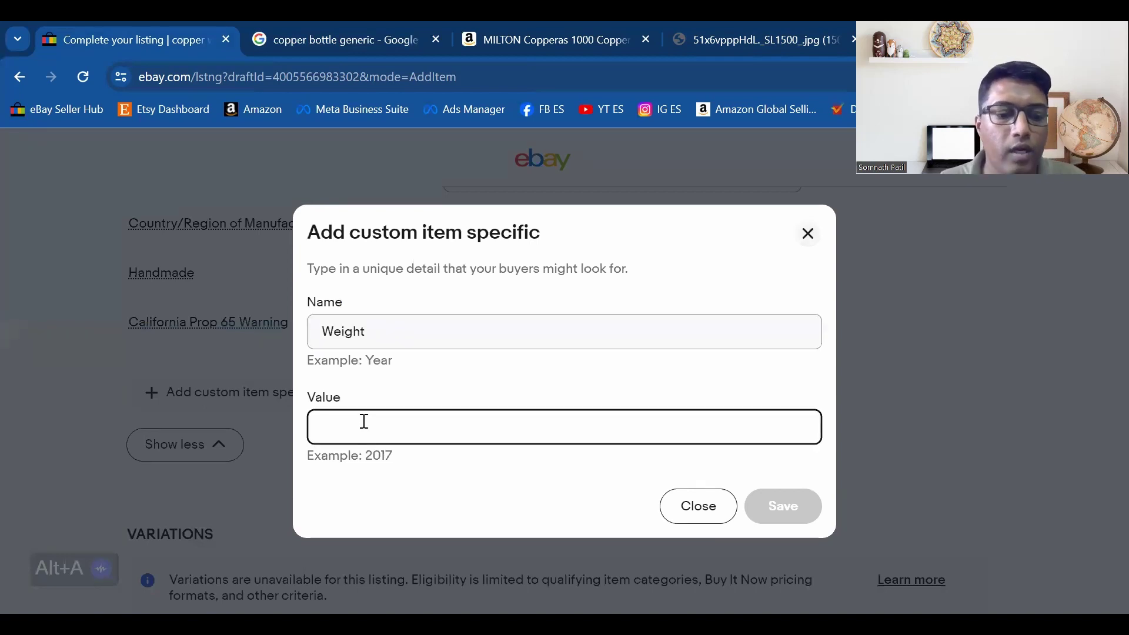
{"action": "type", "text": "400g"}
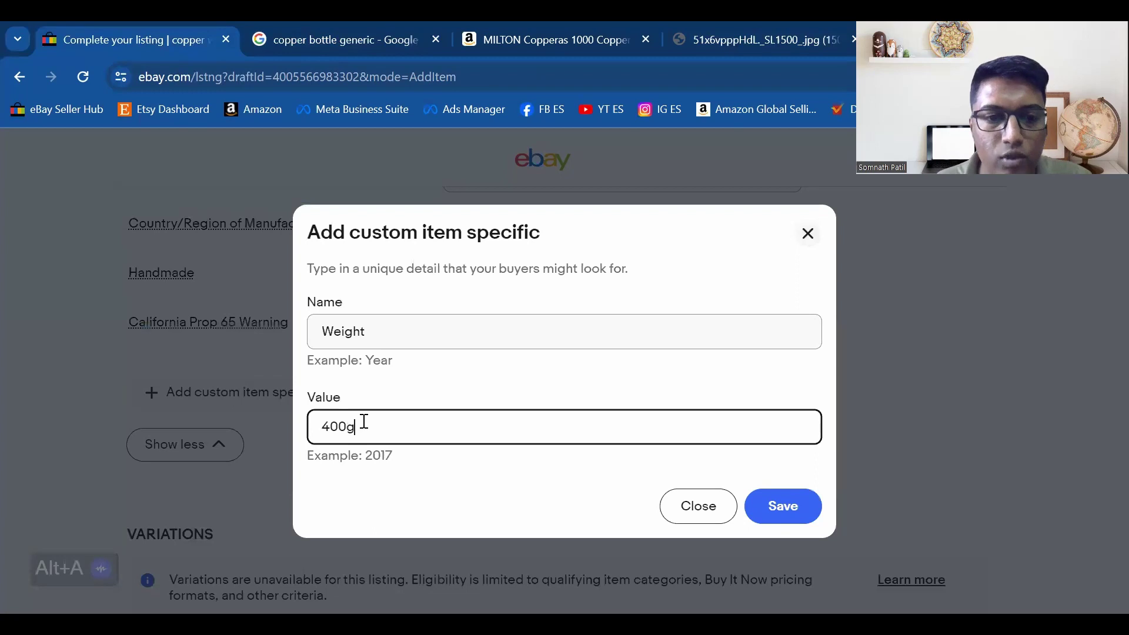
{"action": "left_click", "coordinate": [771, 515]}
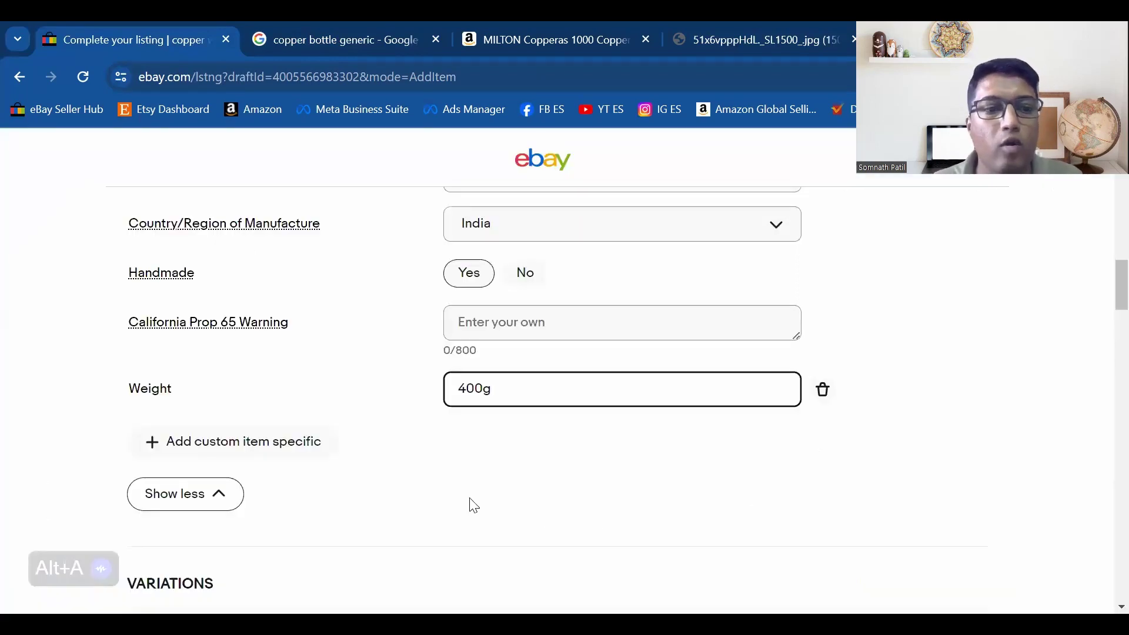
Review the variations eligibility notice and look over the condition, description, pricing and shipping sections of the listing
{"action": "scroll", "coordinate": [347, 465], "scroll_direction": "down", "scroll_amount": 5}
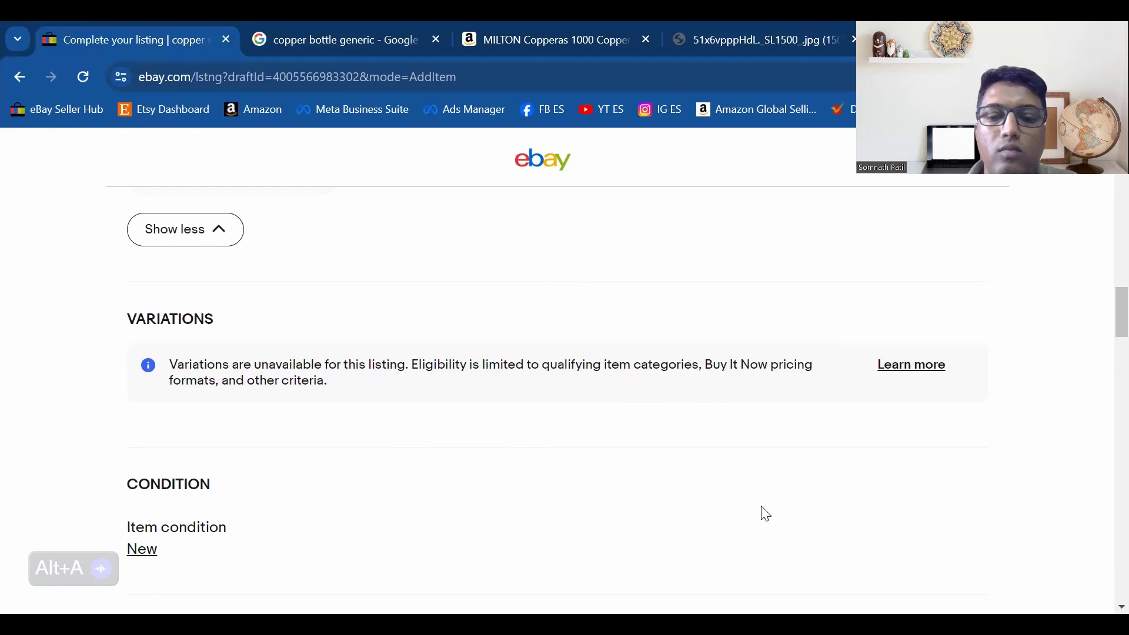
{"action": "scroll", "coordinate": [333, 335], "scroll_direction": "down", "scroll_amount": 1}
{"action": "scroll", "coordinate": [333, 335], "scroll_direction": "up", "scroll_amount": 1}
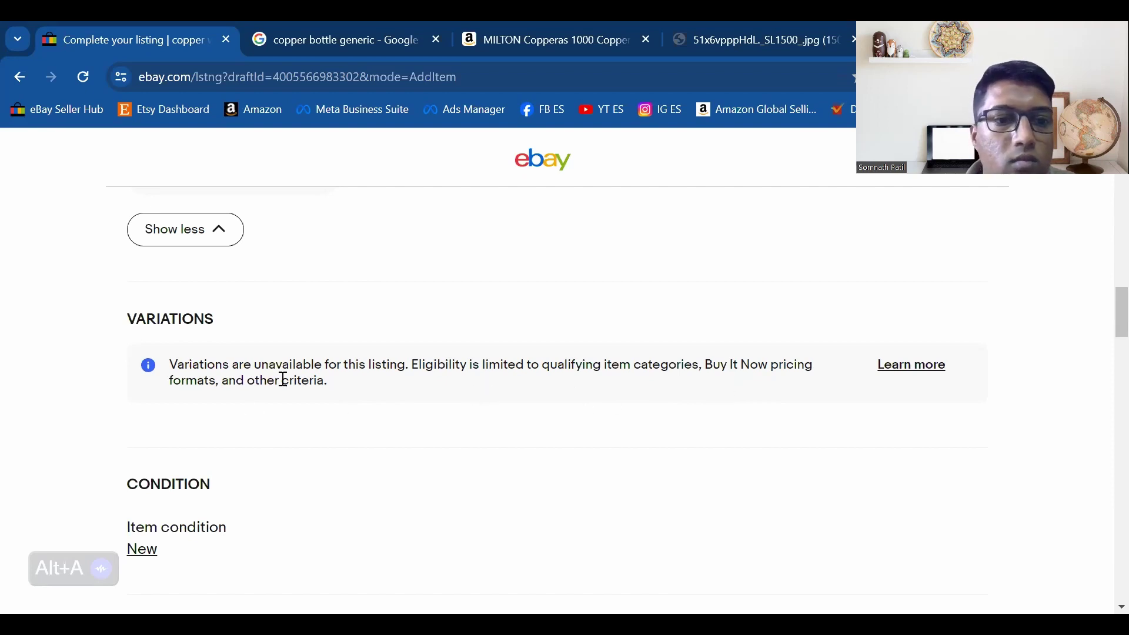
{"action": "scroll", "coordinate": [353, 370], "scroll_direction": "down", "scroll_amount": 1}
{"action": "scroll", "coordinate": [316, 360], "scroll_direction": "down", "scroll_amount": 10}
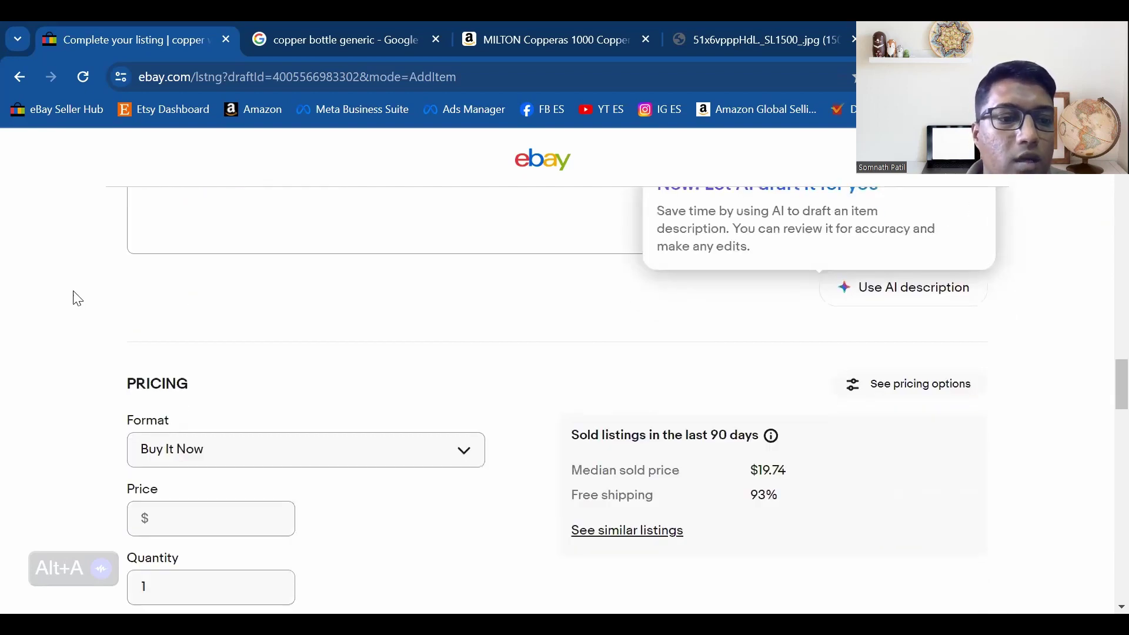
{"action": "scroll", "coordinate": [115, 370], "scroll_direction": "down", "scroll_amount": 3}
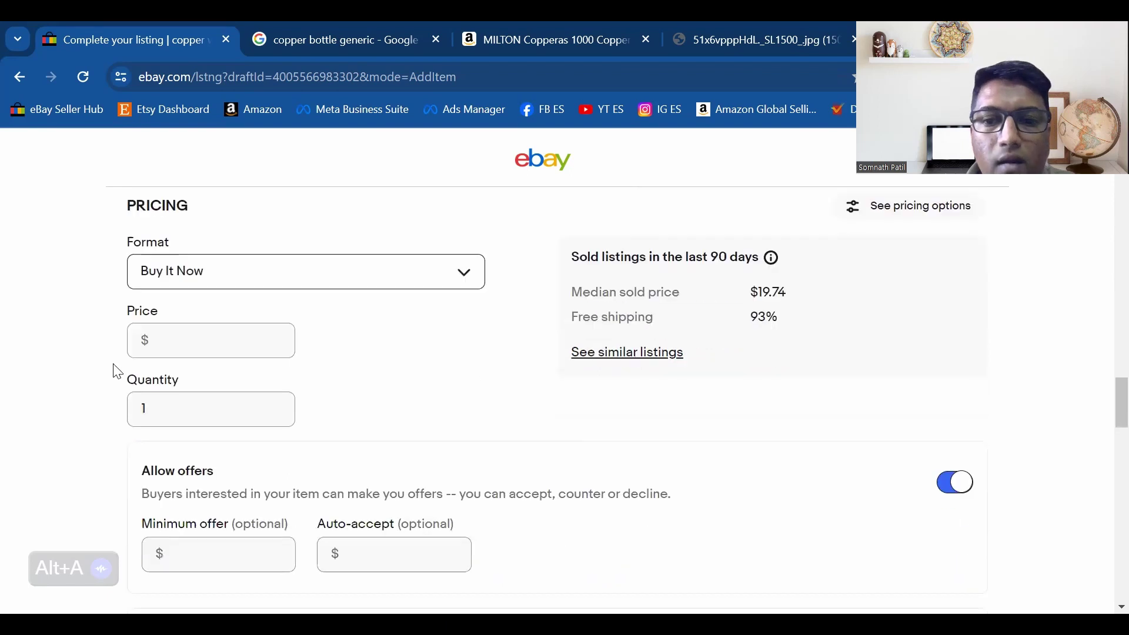
{"action": "scroll", "coordinate": [116, 372], "scroll_direction": "down", "scroll_amount": 7}
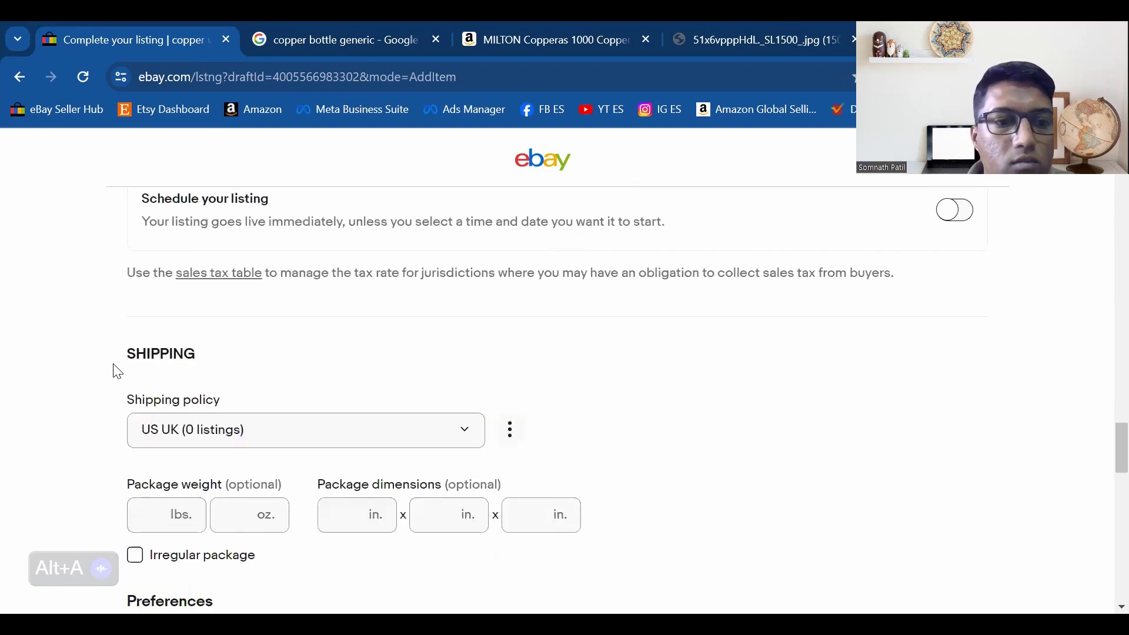
{"action": "scroll", "coordinate": [117, 372], "scroll_direction": "up", "scroll_amount": 18}
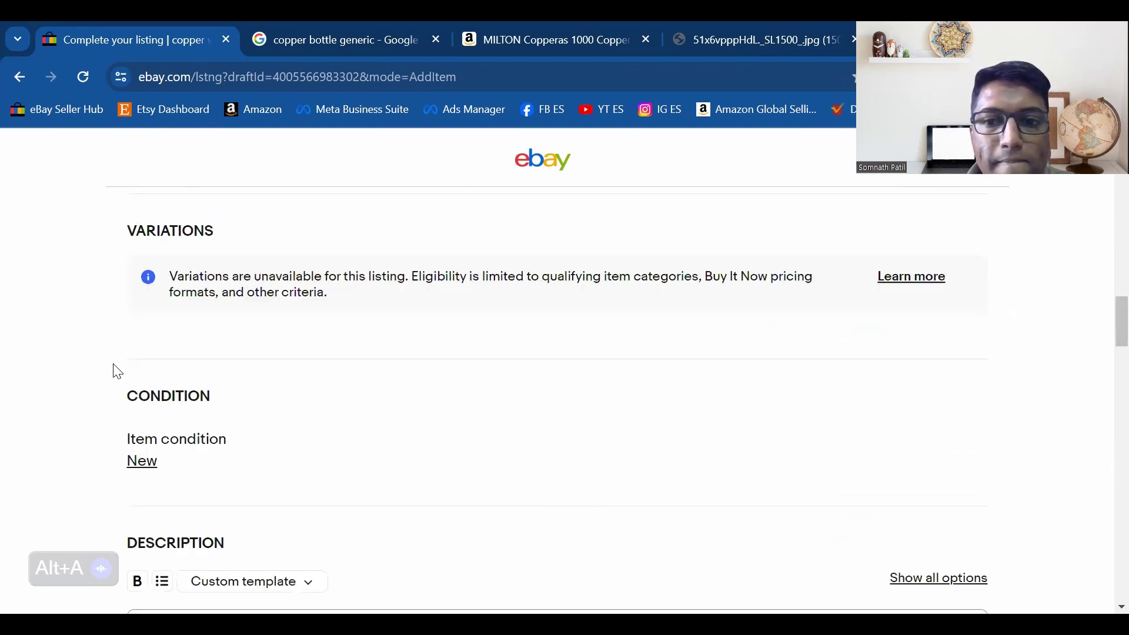
{"action": "scroll", "coordinate": [115, 371], "scroll_direction": "down", "scroll_amount": 3}
{"action": "scroll", "coordinate": [112, 371], "scroll_direction": "up", "scroll_amount": 6}
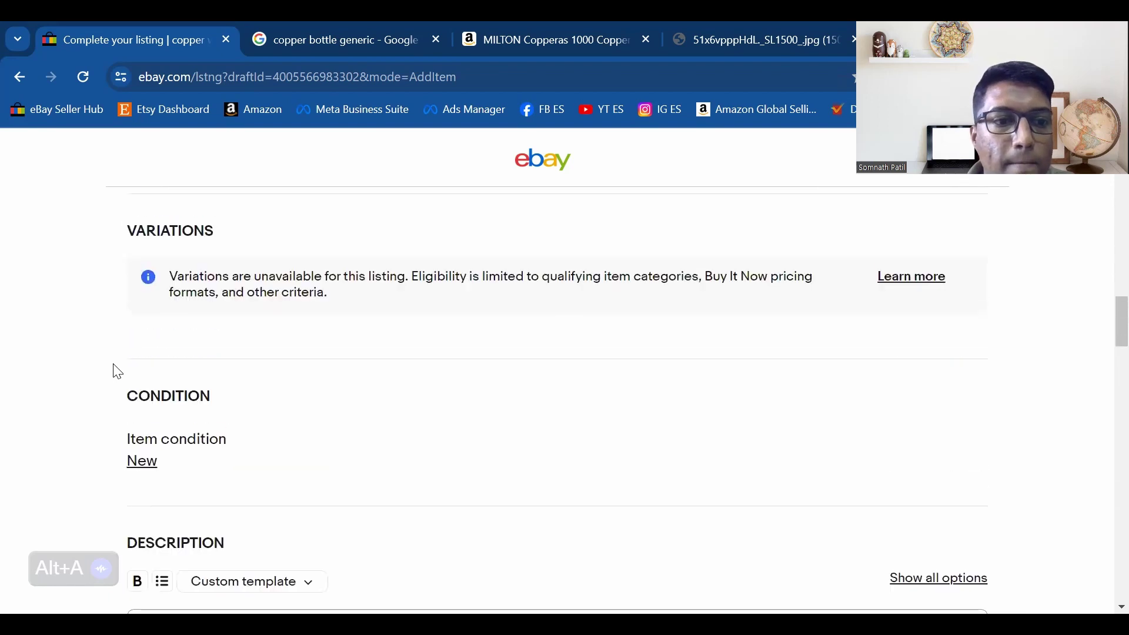
{"action": "scroll", "coordinate": [187, 370], "scroll_direction": "up", "scroll_amount": 1}
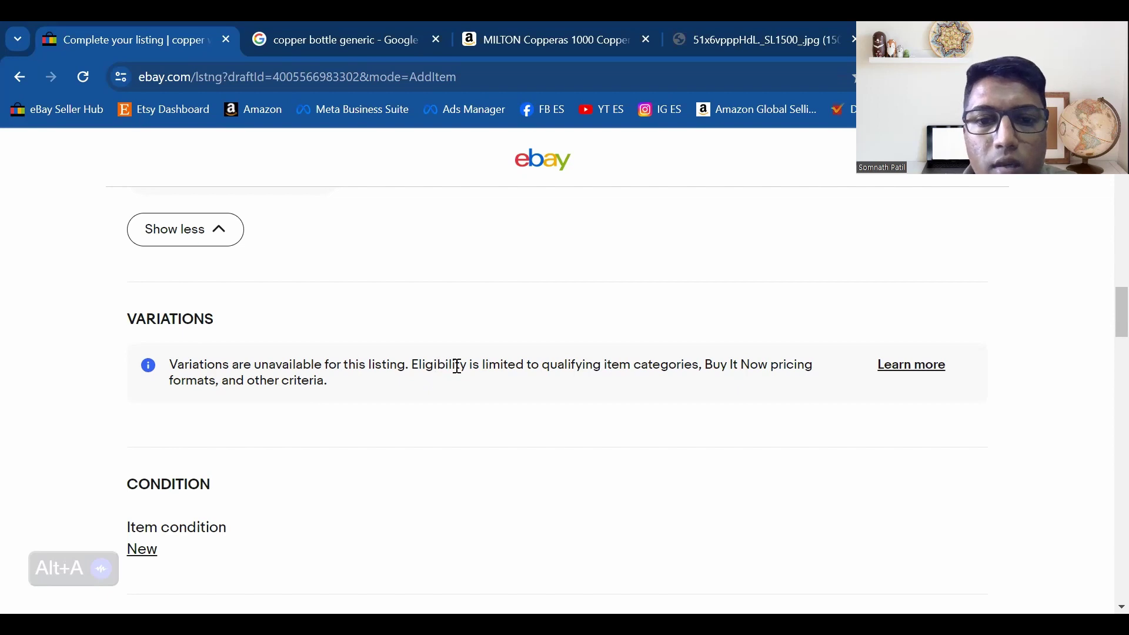
{"action": "double_click", "coordinate": [668, 369]}
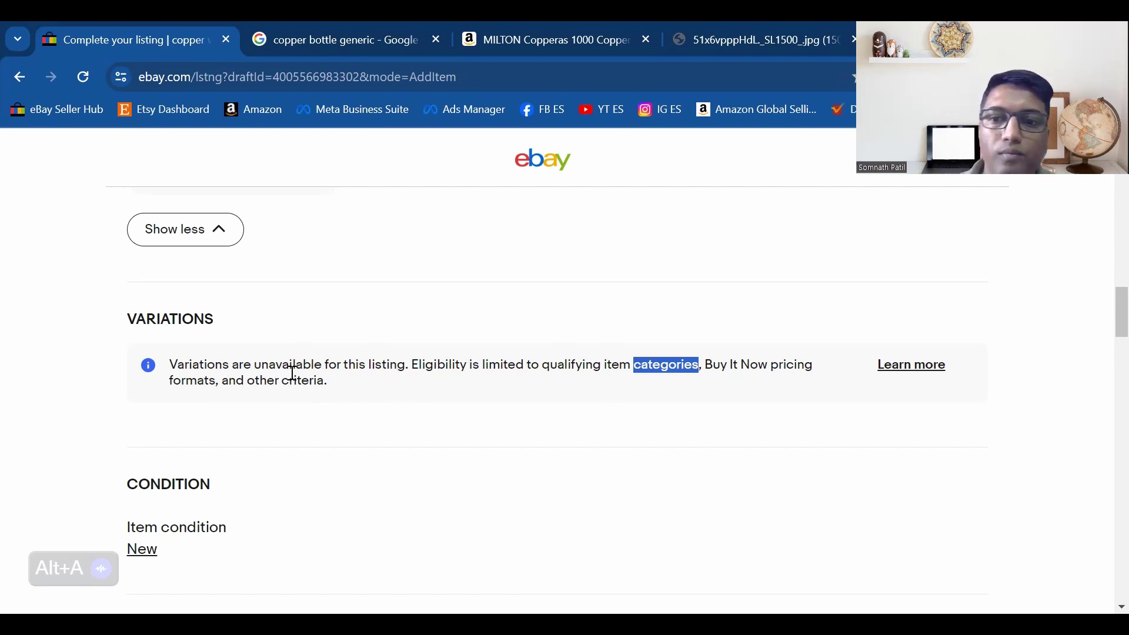
Enter "material : Copper bottle," as the first line of the item description
{"action": "scroll", "coordinate": [100, 449], "scroll_direction": "down", "scroll_amount": 5}
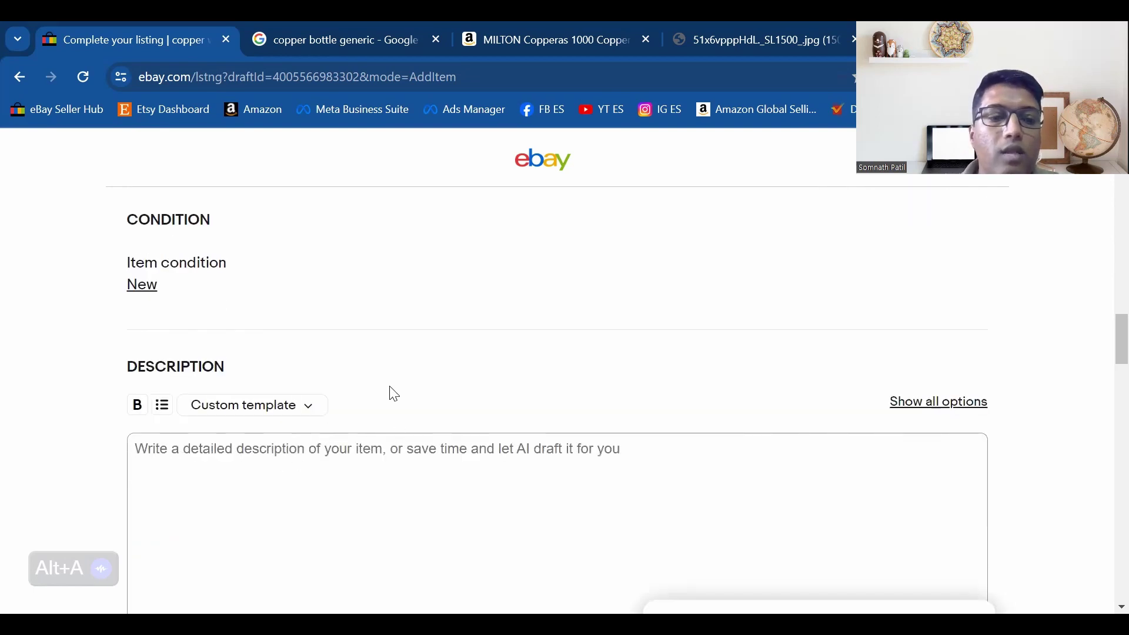
{"action": "scroll", "coordinate": [477, 350], "scroll_direction": "down", "scroll_amount": 2}
{"action": "left_click", "coordinate": [524, 377]}
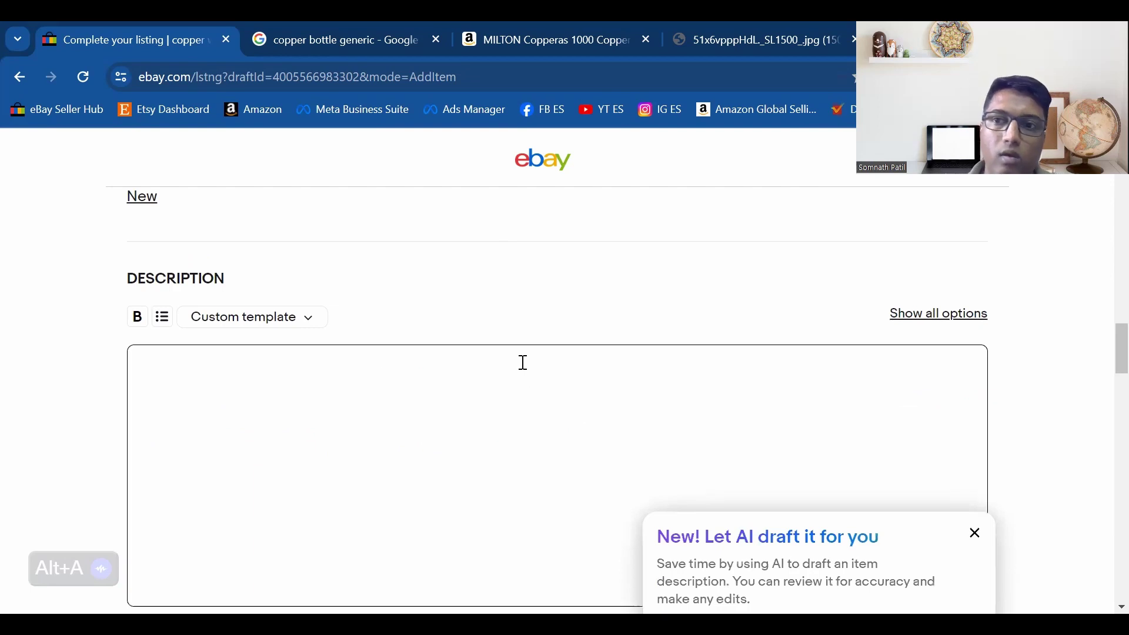
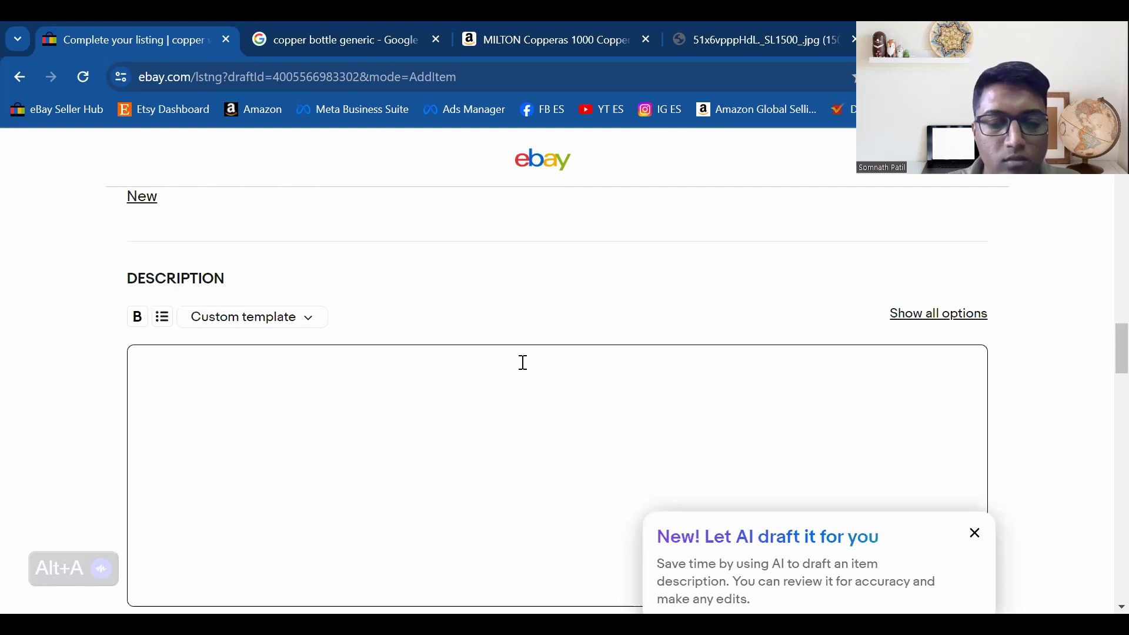
{"action": "left_click", "coordinate": [514, 359]}
{"action": "type", "text": "ma"}
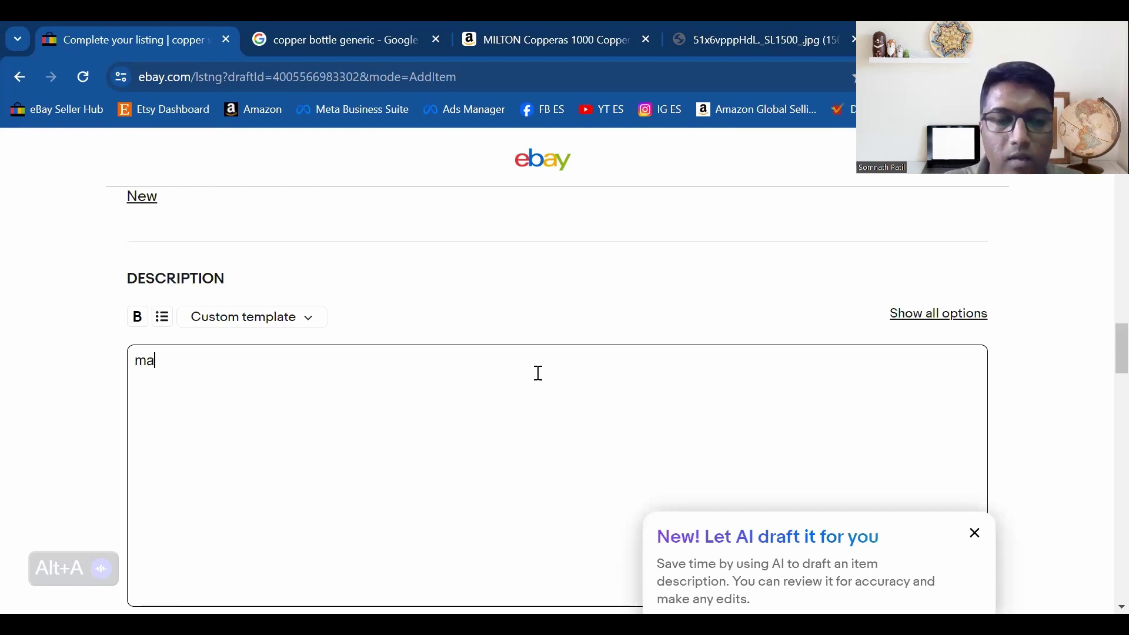
{"action": "type", "text": "terial"}
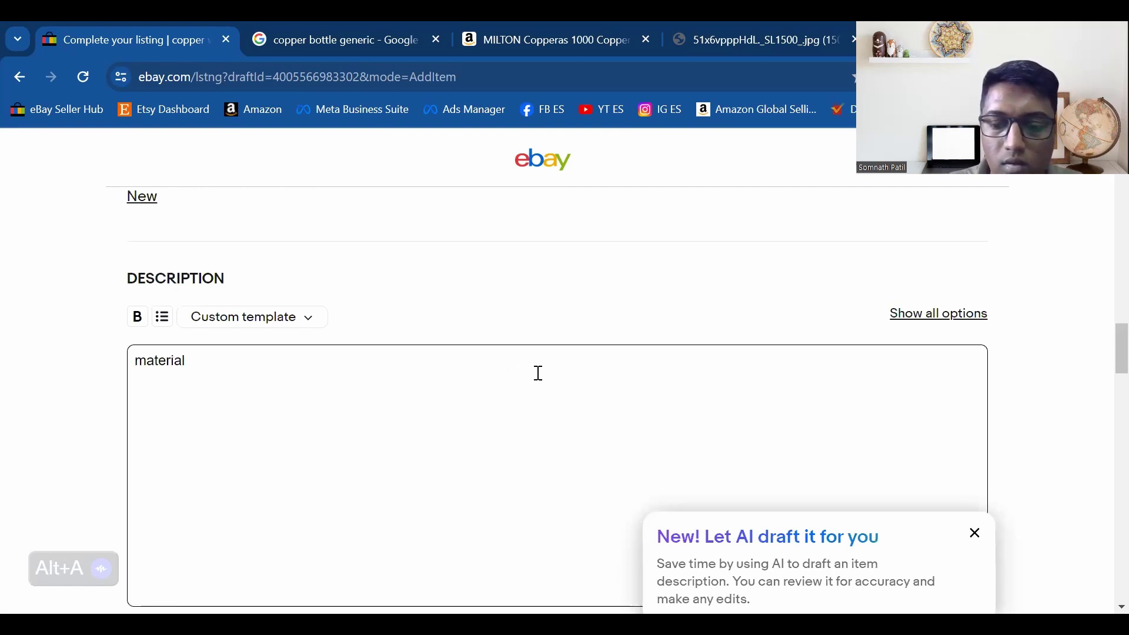
{"action": "type", "text": " : Coppe"}
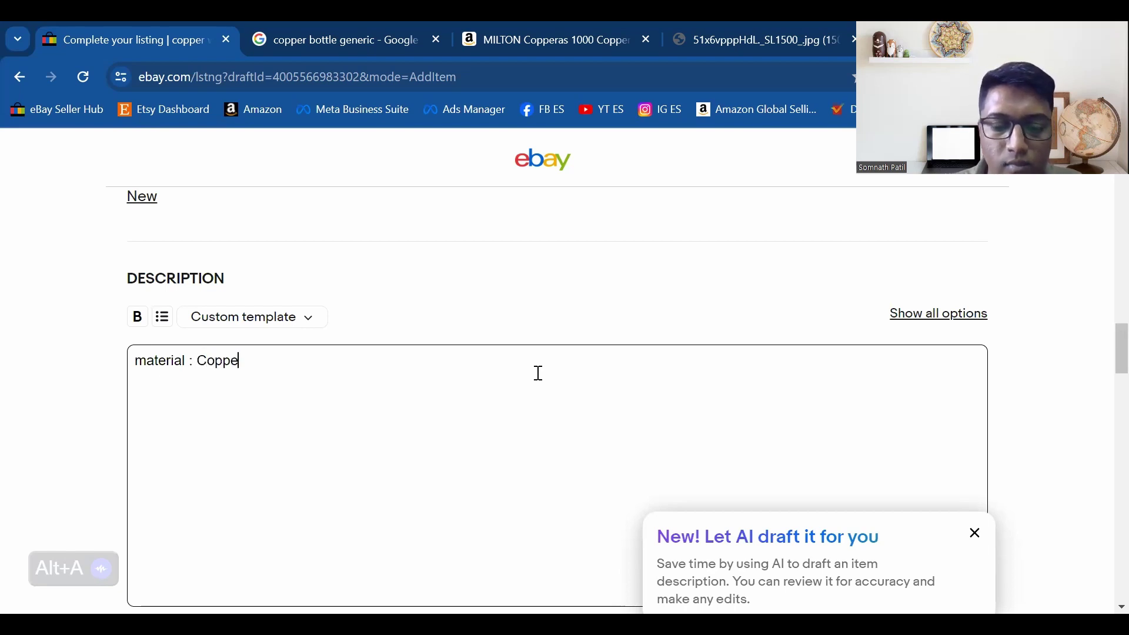
{"action": "type", "text": "r bottle,"}
{"action": "key", "text": "Return"}
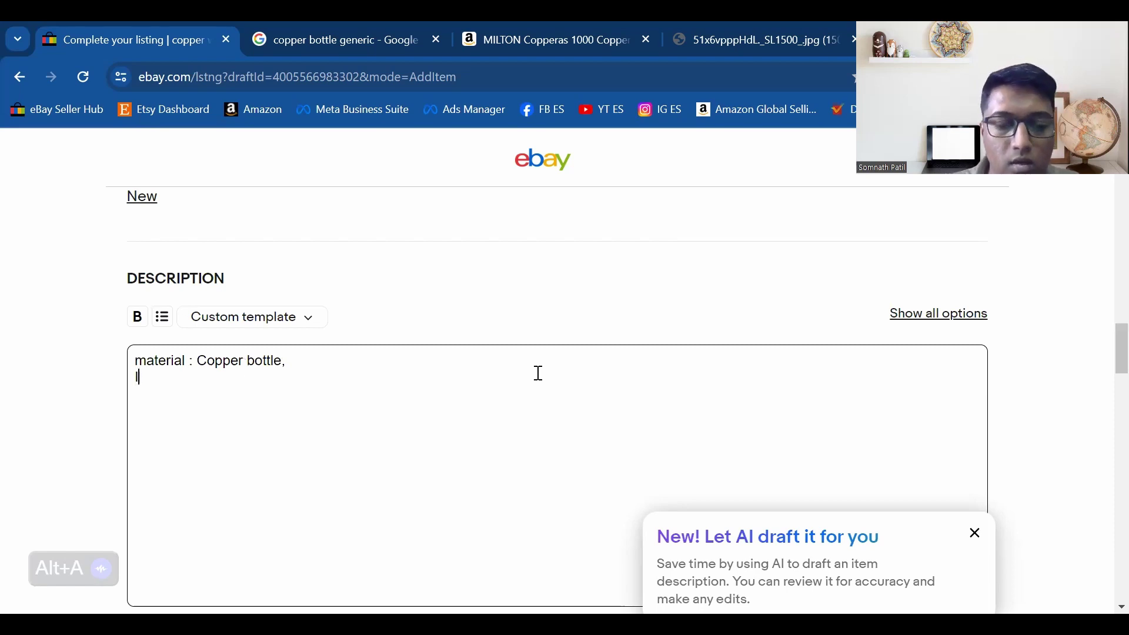
Add the lines "Item weight" and "Heights" below the material line in the description
{"action": "type", "text": "I"}
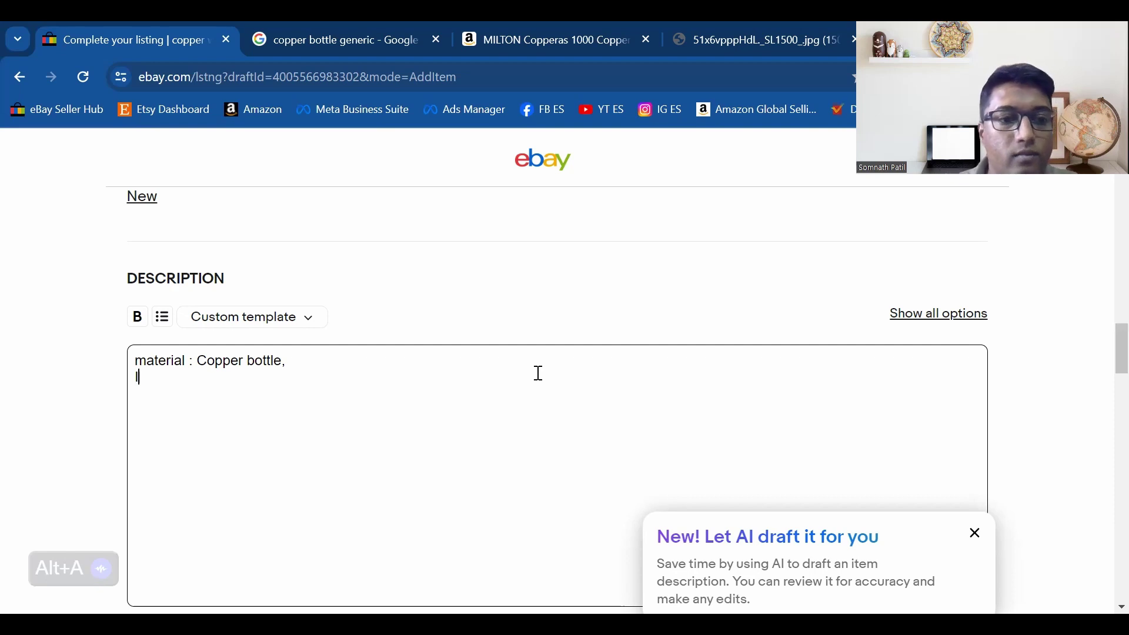
{"action": "type", "text": "tem weight"}
{"action": "key", "text": "Return"}
{"action": "type", "text": "Heights"}
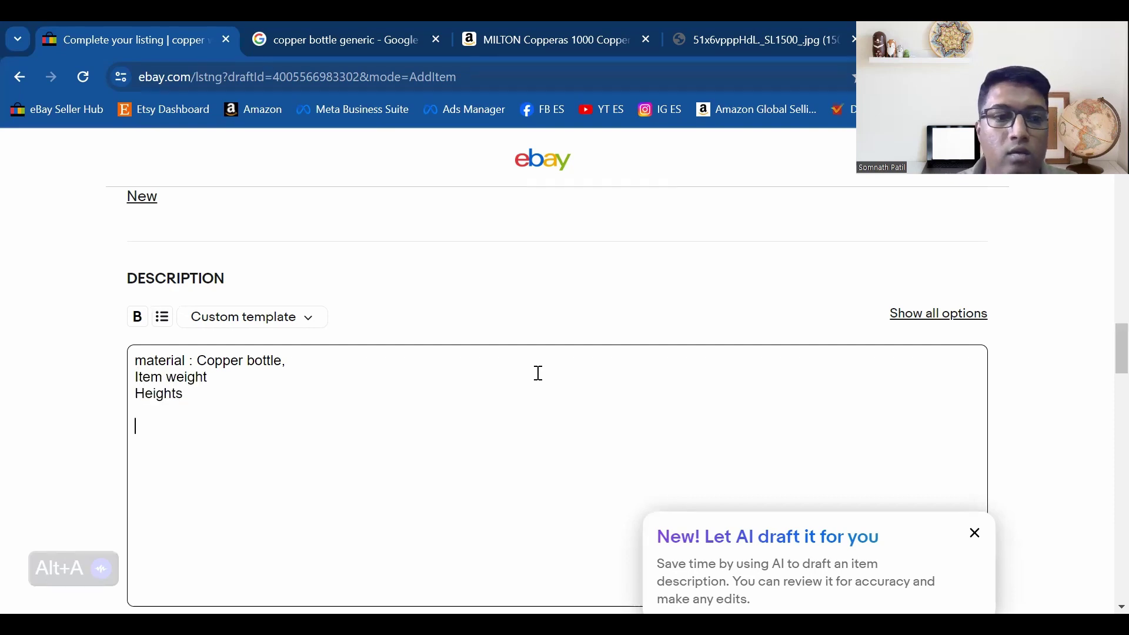
{"action": "key", "text": "Return"}
Add the line "number of bottle: 1" at the end of the description
{"action": "type", "text": "n"}
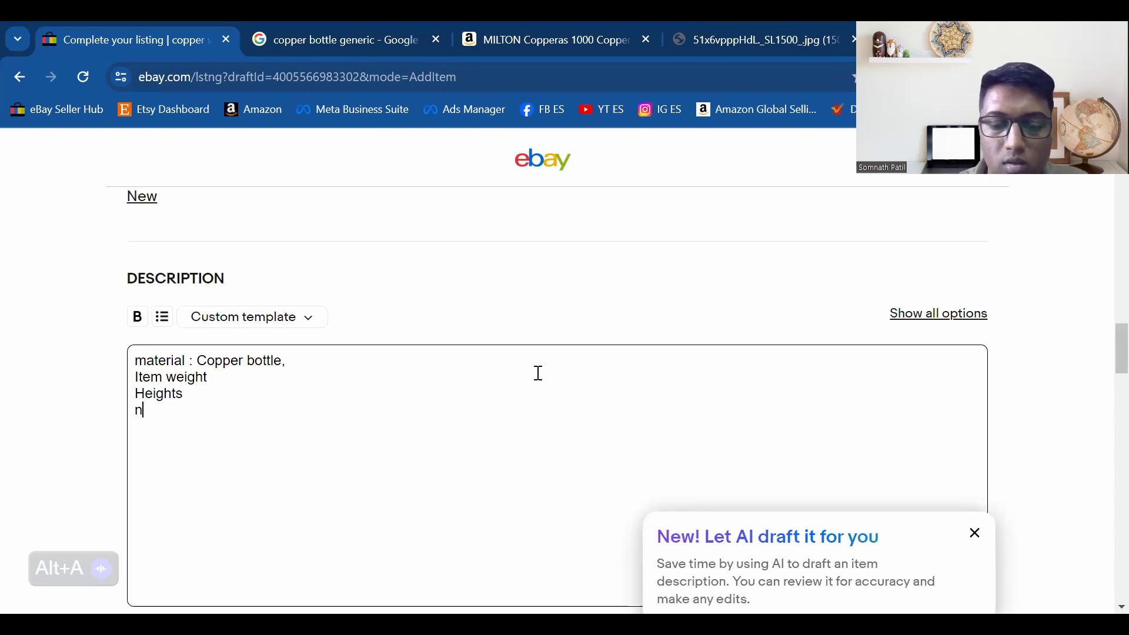
{"action": "type", "text": "umber of bttl"}
{"action": "key", "text": "BackSpace"}
{"action": "key", "text": "BackSpace"}
{"action": "key", "text": "BackSpace"}
{"action": "type", "text": "o"}
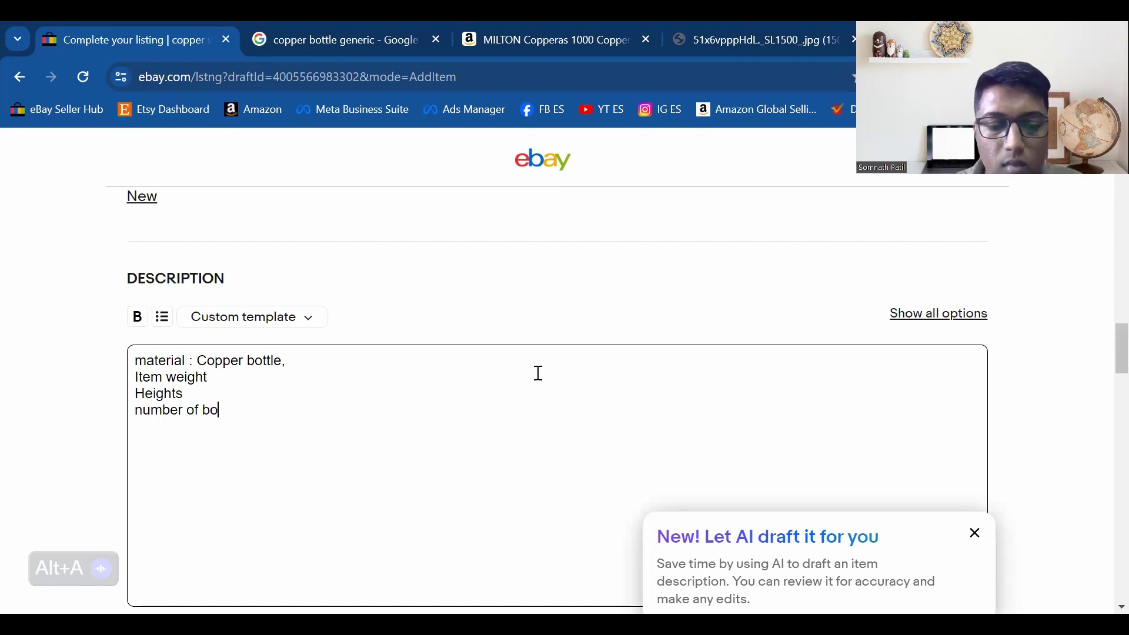
{"action": "type", "text": "ttle: 1"}
{"action": "key", "text": "Return"}
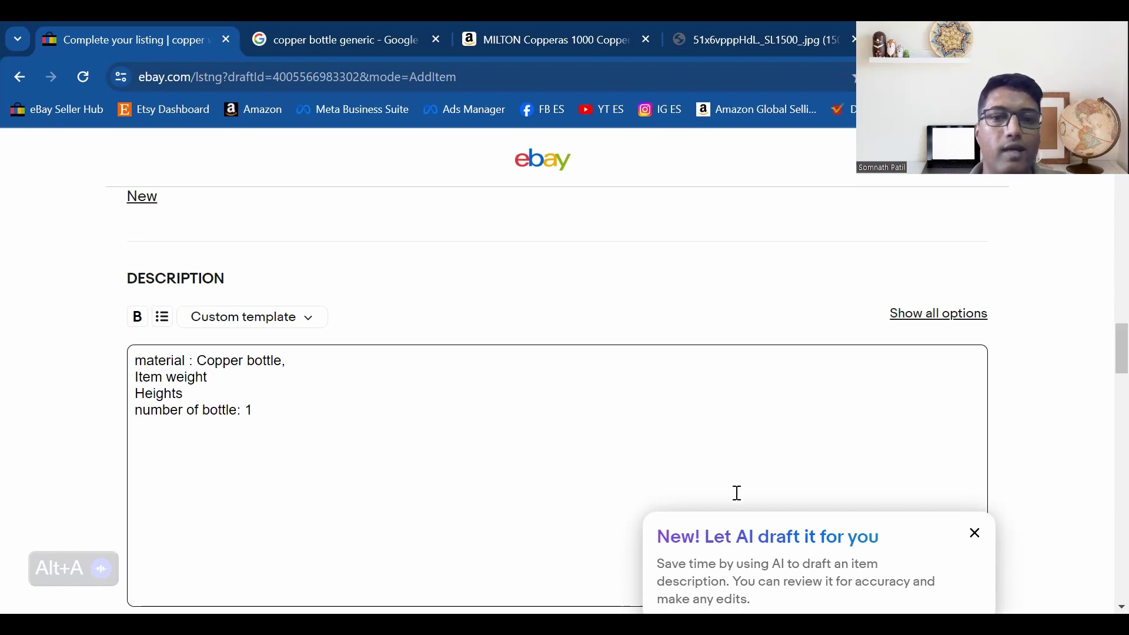
Create a new custom description template and name it "Shipping"
{"action": "left_click", "coordinate": [270, 325]}
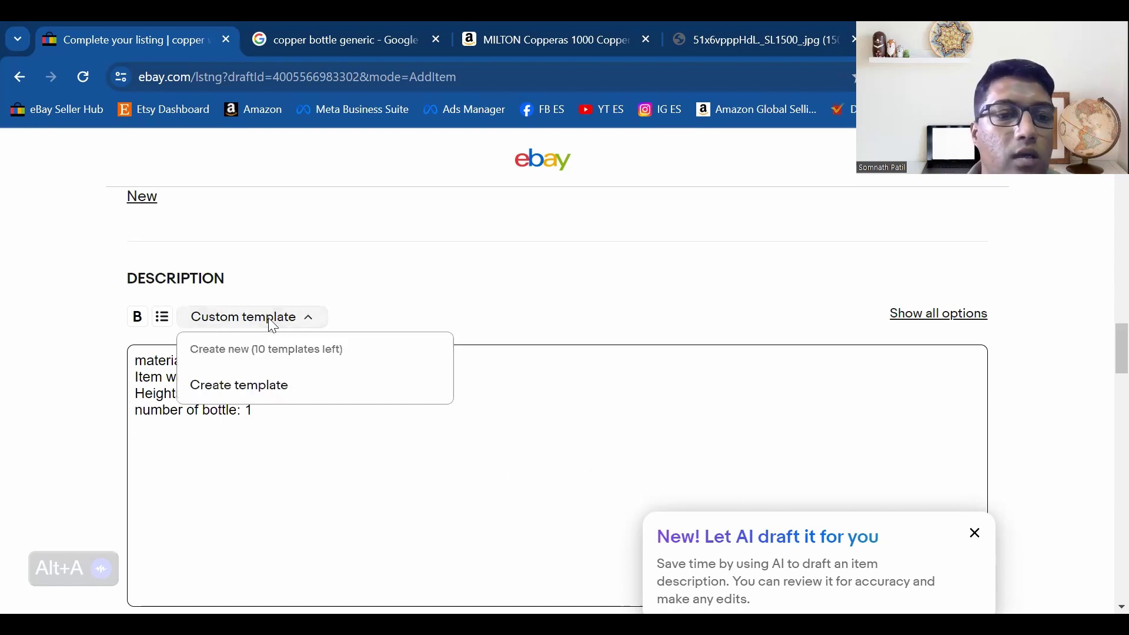
{"action": "double_click", "coordinate": [259, 385]}
{"action": "left_click", "coordinate": [443, 272]}
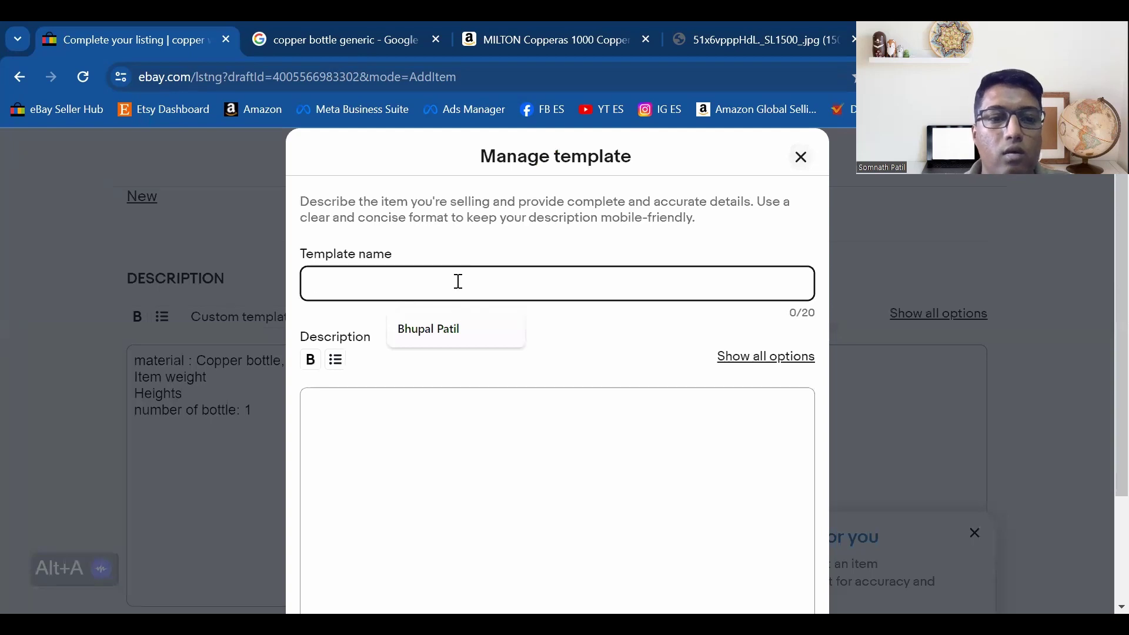
{"action": "type", "text": "S"}
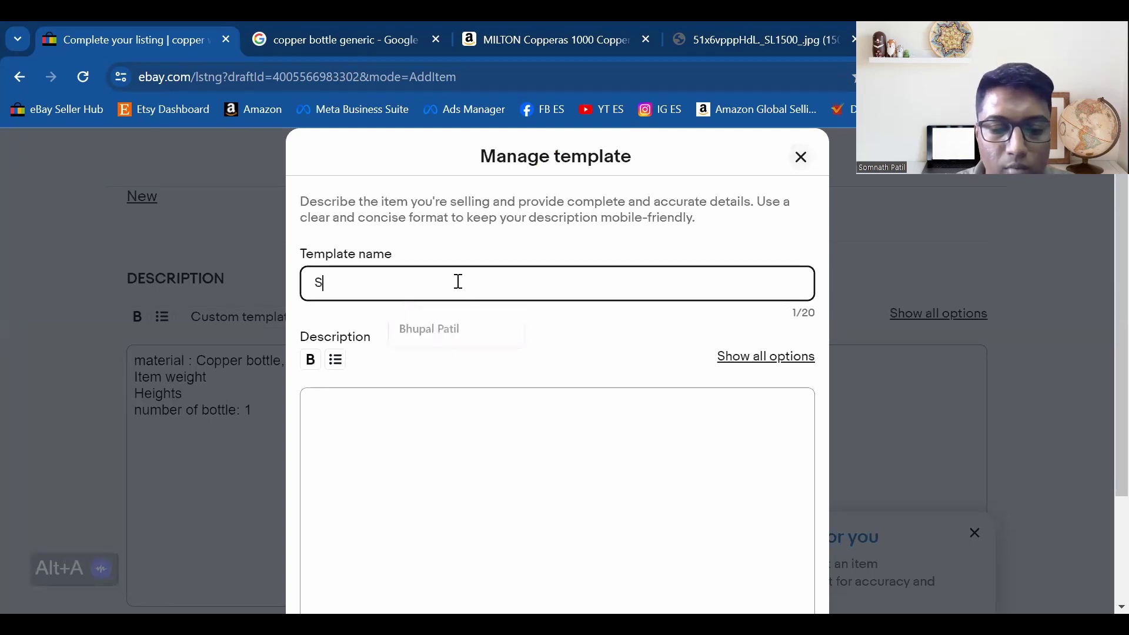
{"action": "type", "text": "hipping"}
Enter "Please note we are shipping this item from India." as the template description's first line, correcting the misspelled word
{"action": "left_click", "coordinate": [411, 431]}
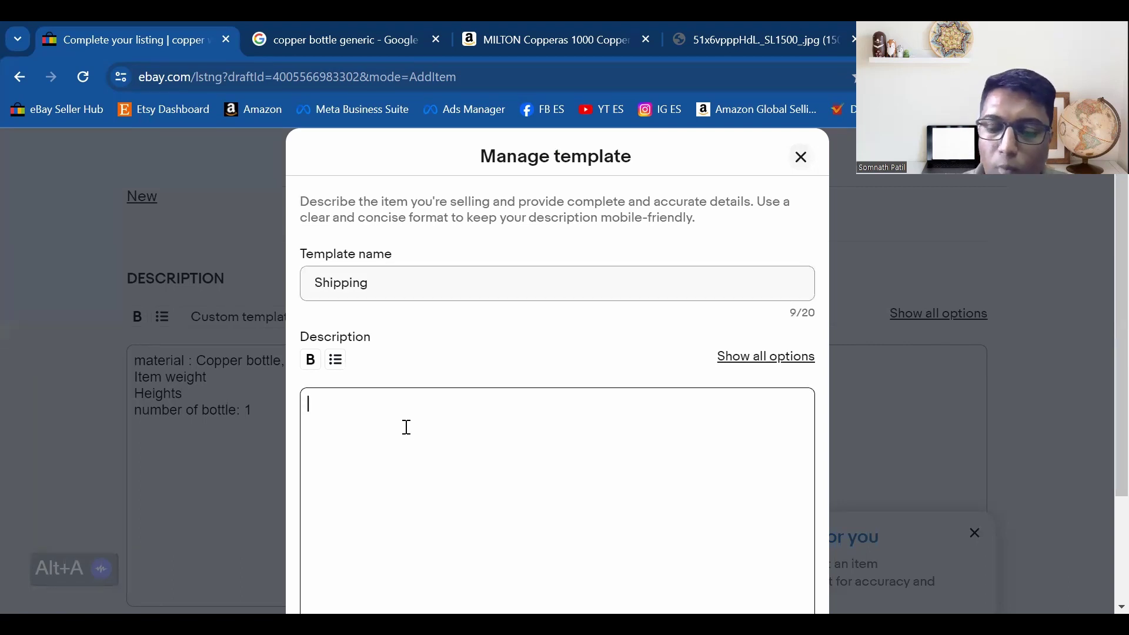
{"action": "type", "text": "Ple"}
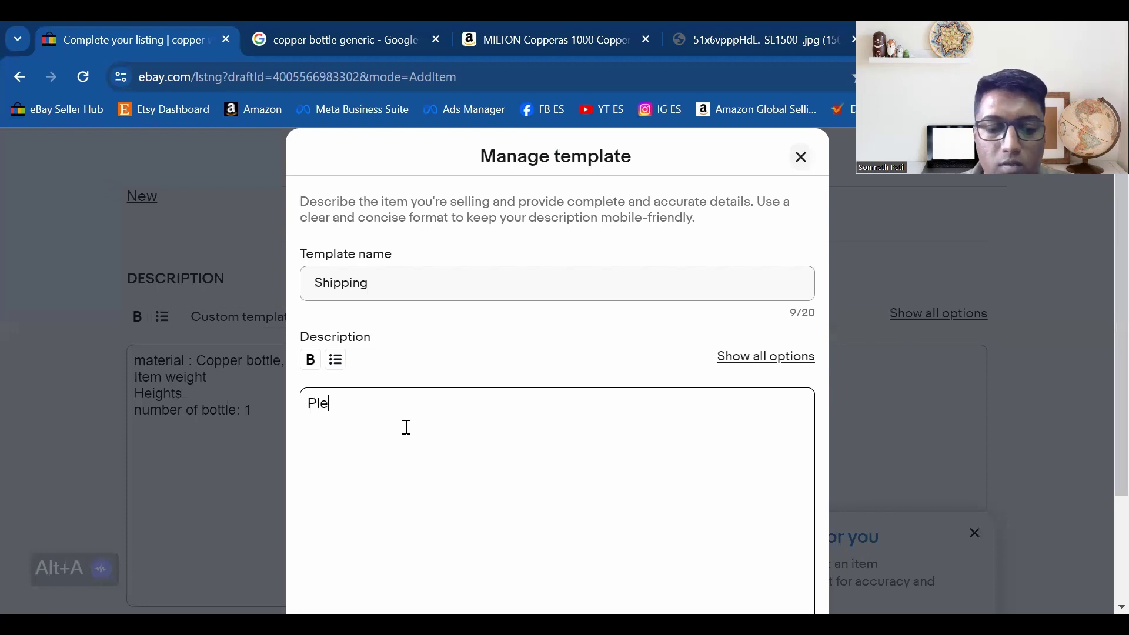
{"action": "type", "text": "se"}
{"action": "key", "text": "BackSpace"}
{"action": "key", "text": "BackSpace"}
{"action": "key", "text": "BackSpace"}
{"action": "key", "text": "BackSpace"}
{"action": "type", "text": "e"}
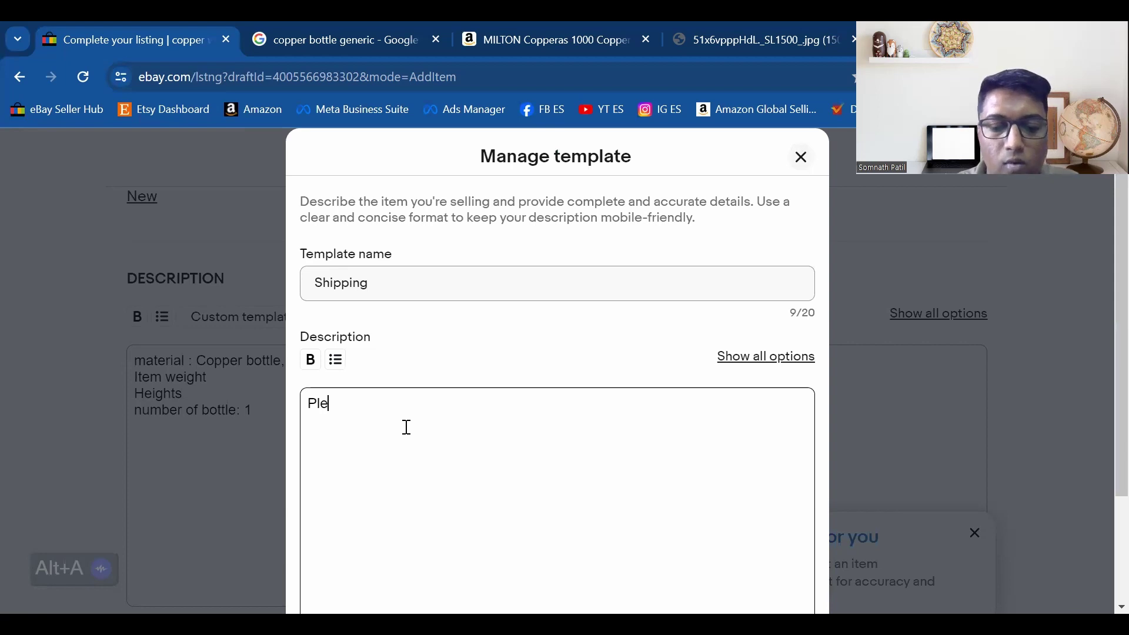
{"action": "type", "text": "ase note we are shippping this item from India."}
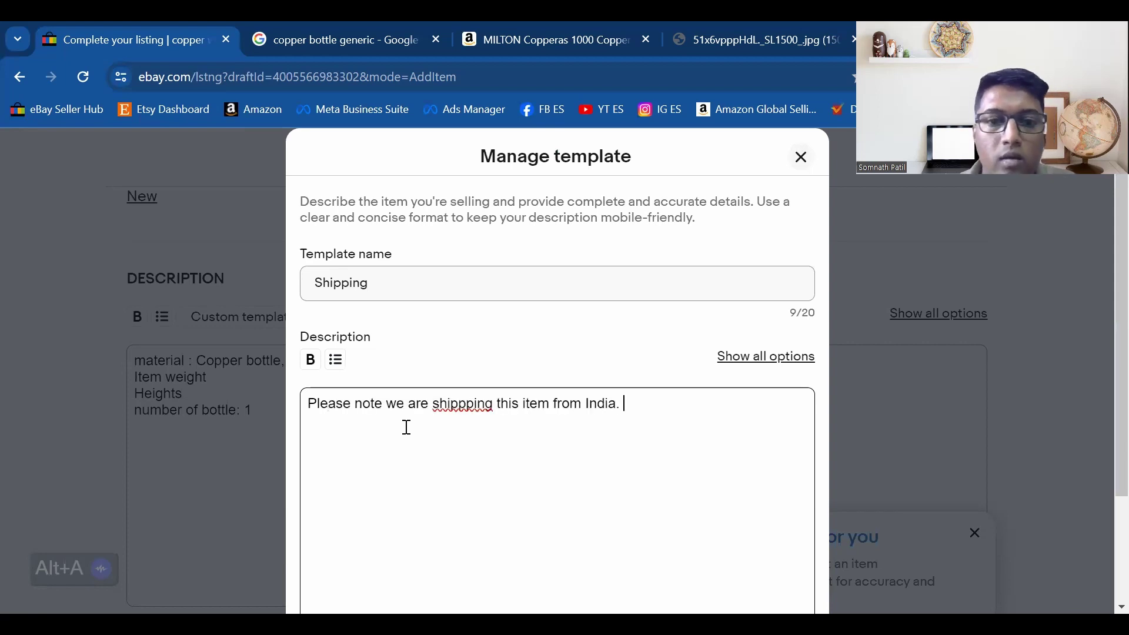
{"action": "right_click", "coordinate": [460, 405]}
{"action": "scroll", "coordinate": [557, 164], "scroll_direction": "down", "scroll_amount": 1}
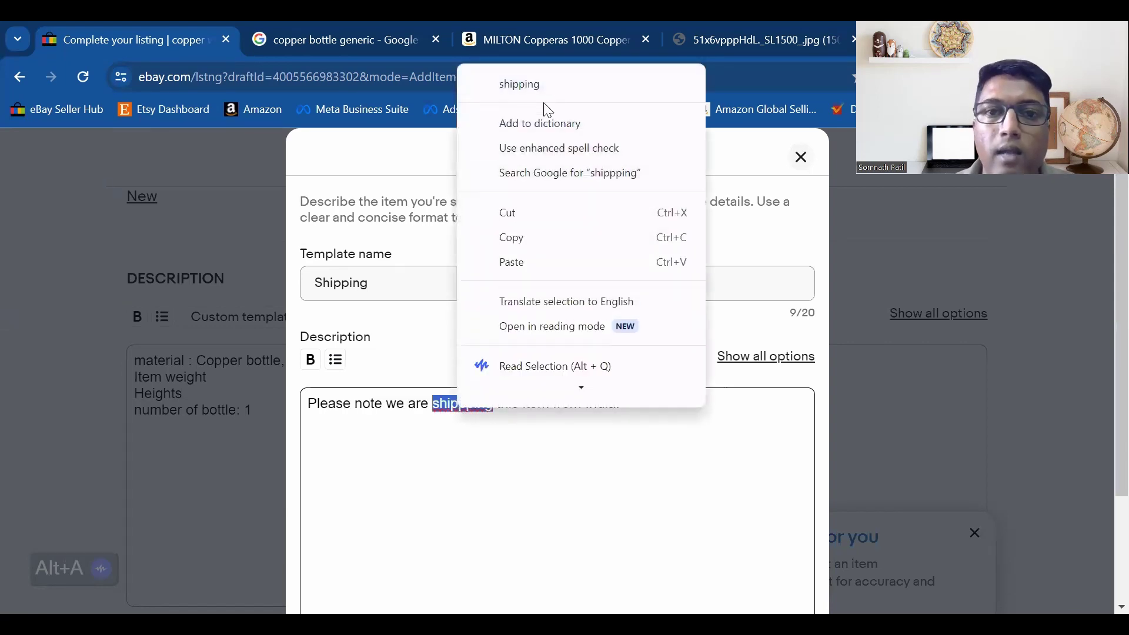
{"action": "left_click", "coordinate": [529, 85]}
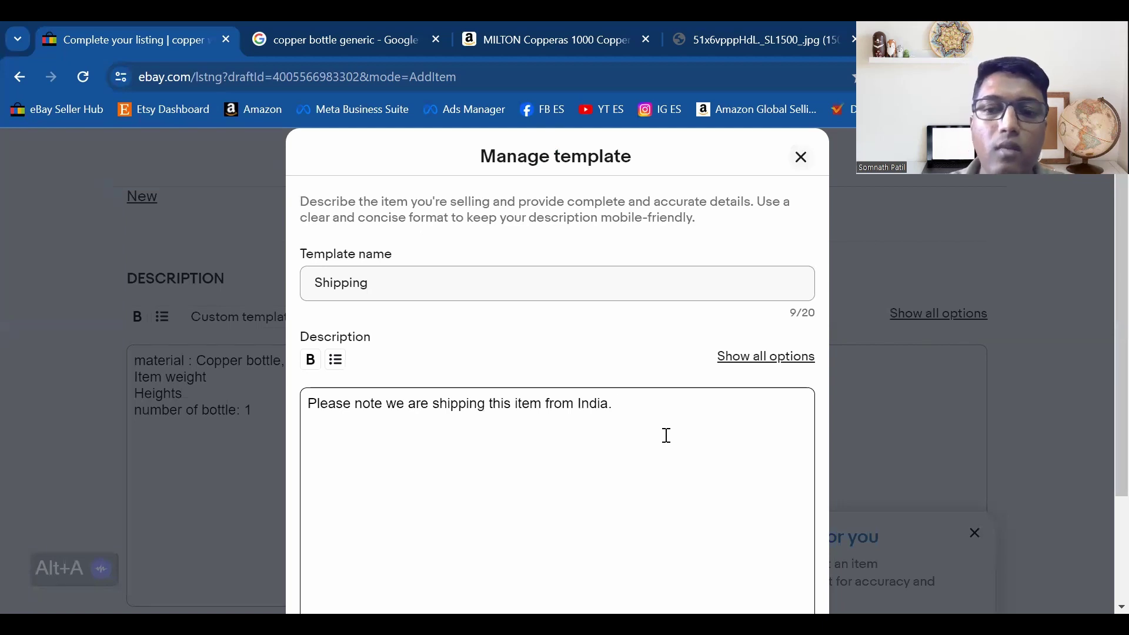
Add the template line "Customs charges are not included in above price, its buyers responsibility." with its spelling corrected
{"action": "key", "text": "Return"}
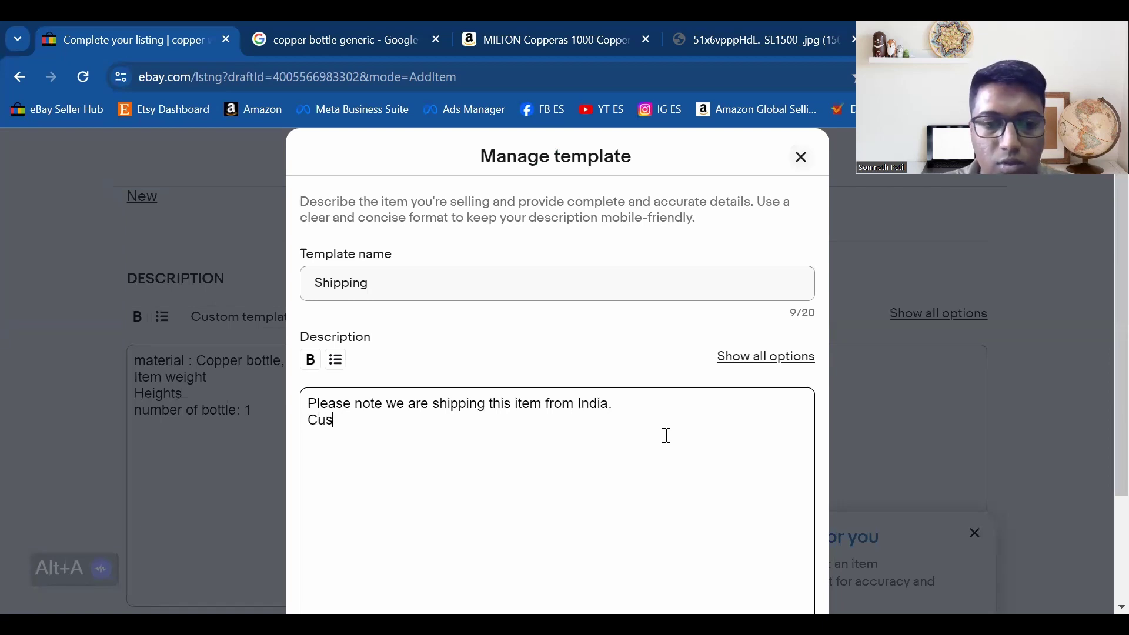
{"action": "type", "text": "toms ch"}
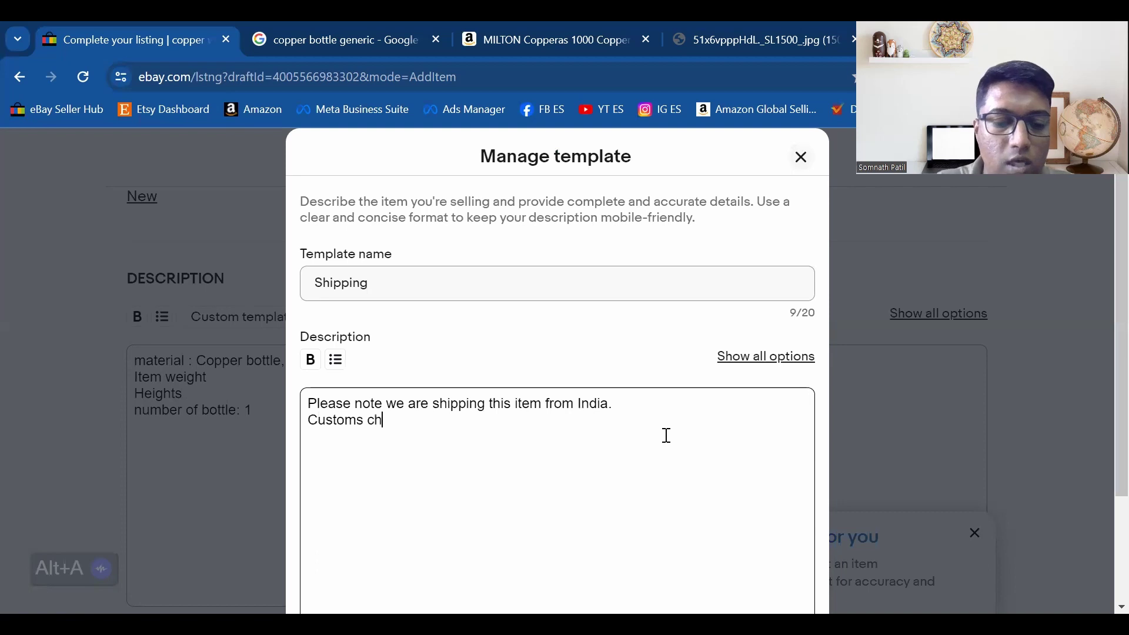
{"action": "type", "text": "r"}
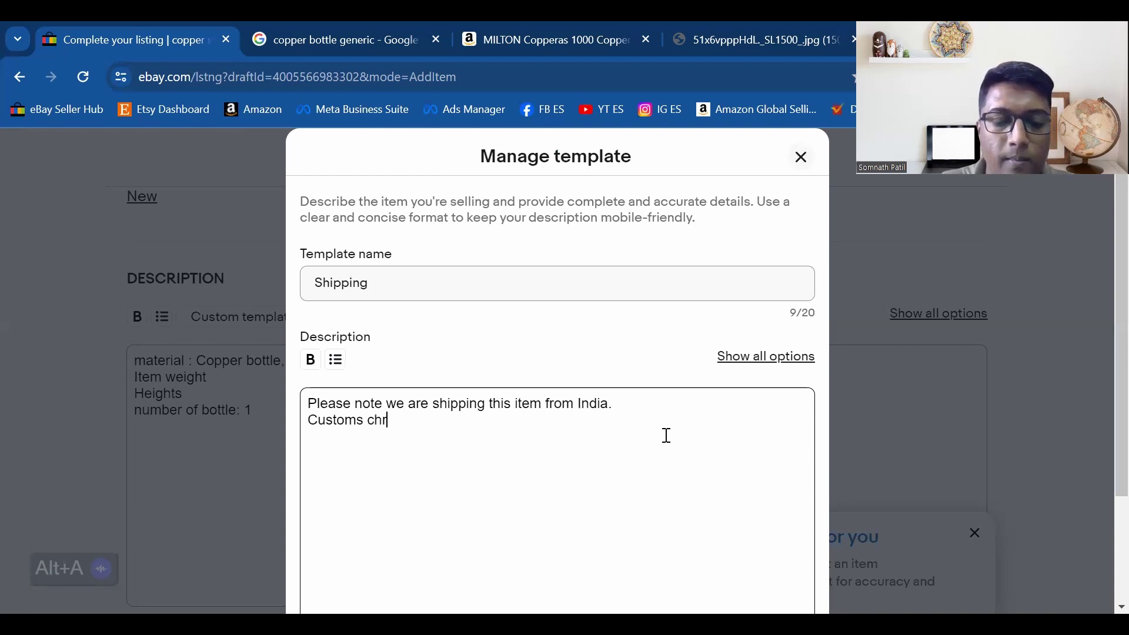
{"action": "key", "text": "BackSpace"}
{"action": "type", "text": "arges are not included in ab"}
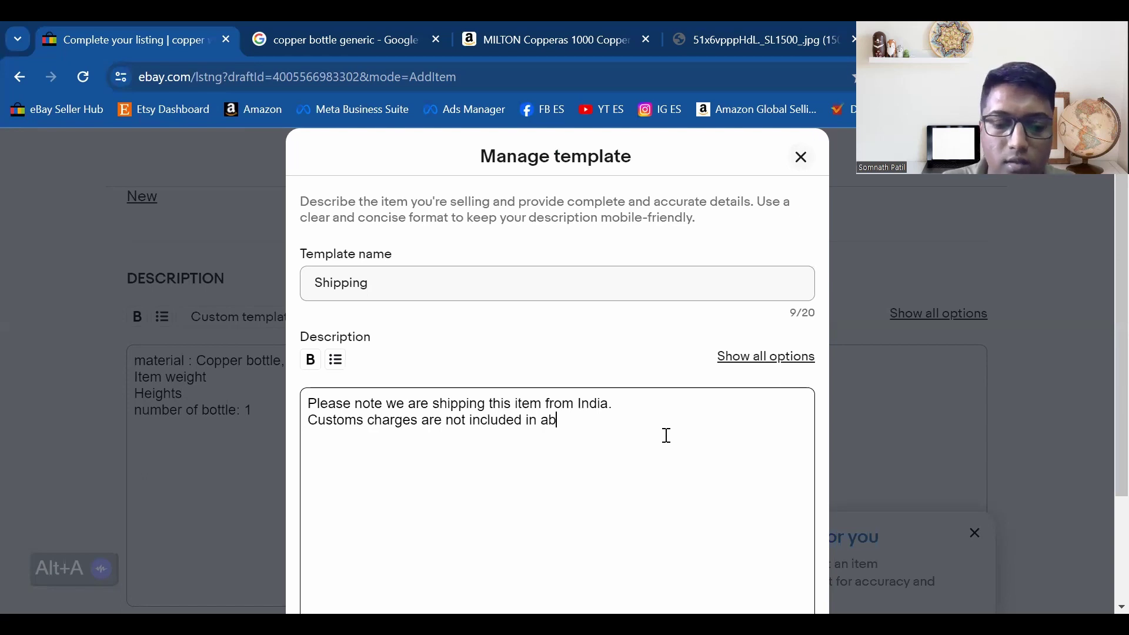
{"action": "type", "text": "ove price, i"}
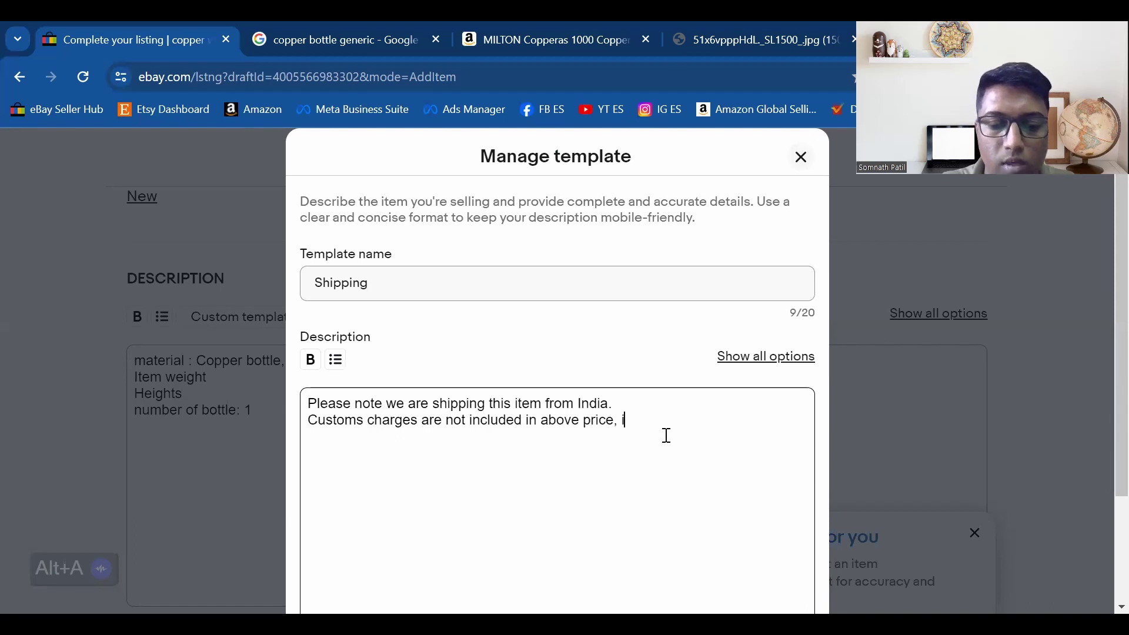
{"action": "type", "text": "ts buyers resposibility."}
{"action": "right_click", "coordinate": [733, 420]}
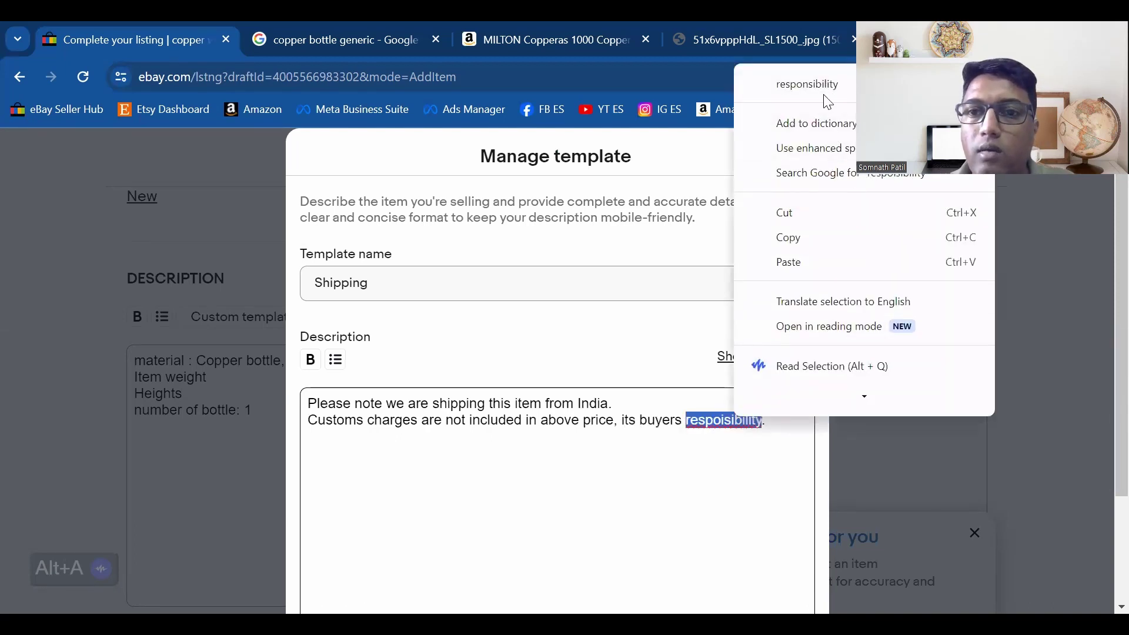
{"action": "left_click", "coordinate": [823, 93]}
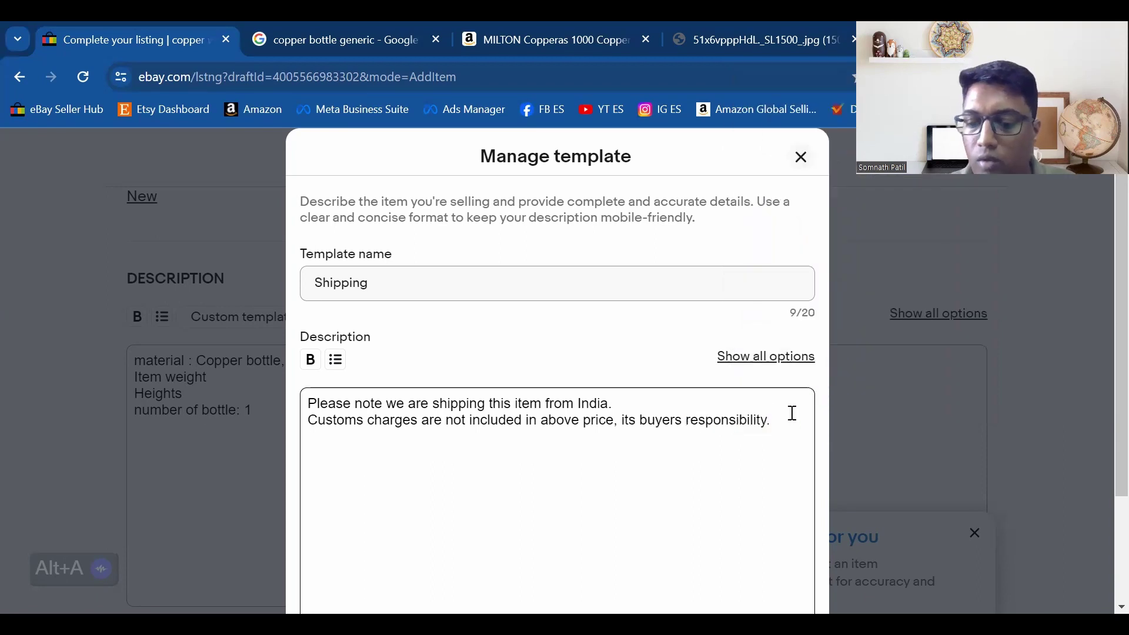
Add the line "If have any questions message us via ebay msg." below the customs note in the template
{"action": "key", "text": "Return"}
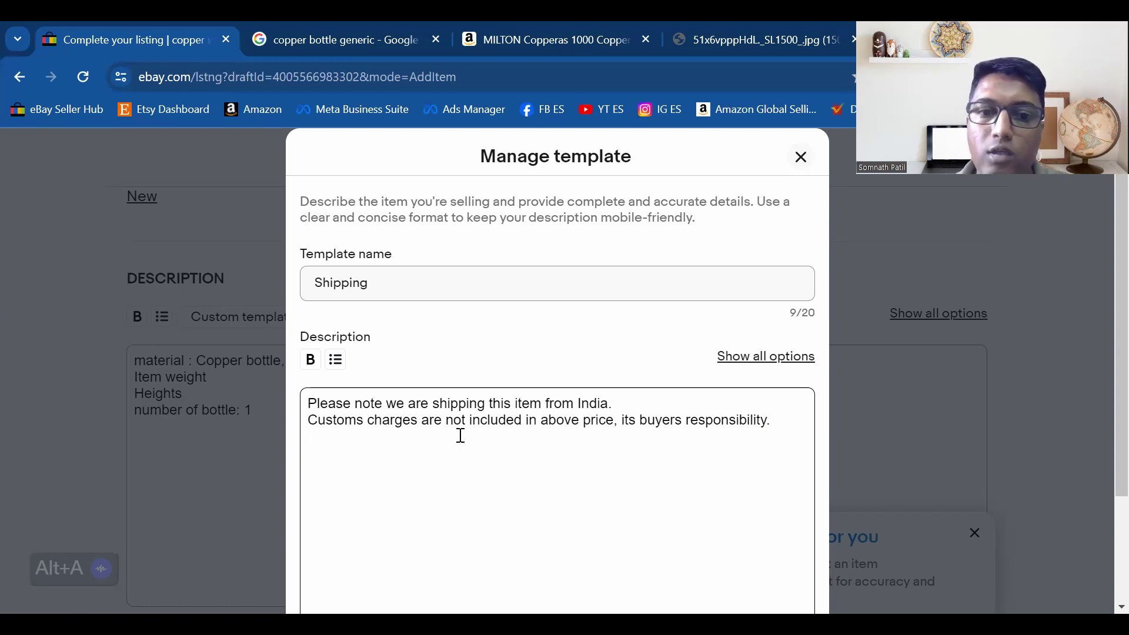
{"action": "left_click", "coordinate": [783, 421]}
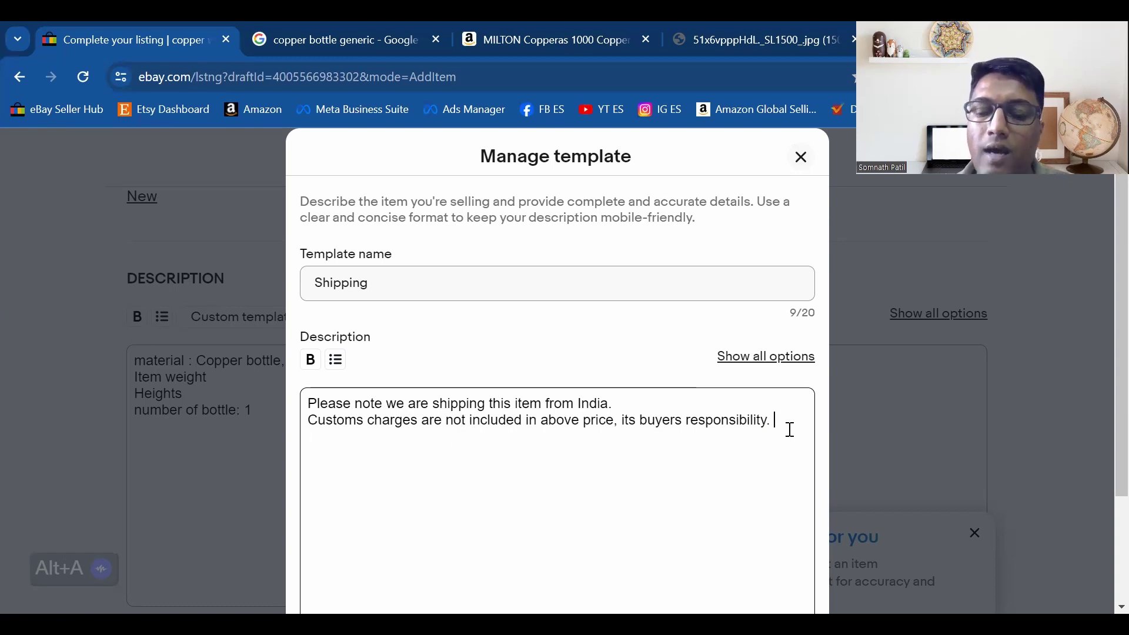
{"action": "key", "text": "Return"}
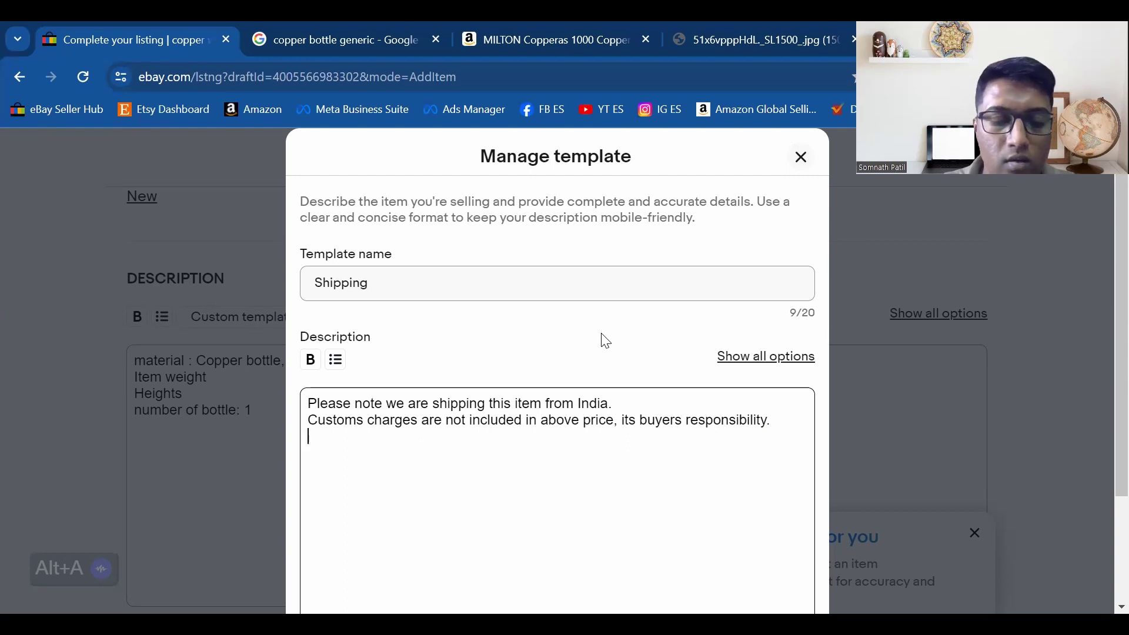
{"action": "type", "text": "If"}
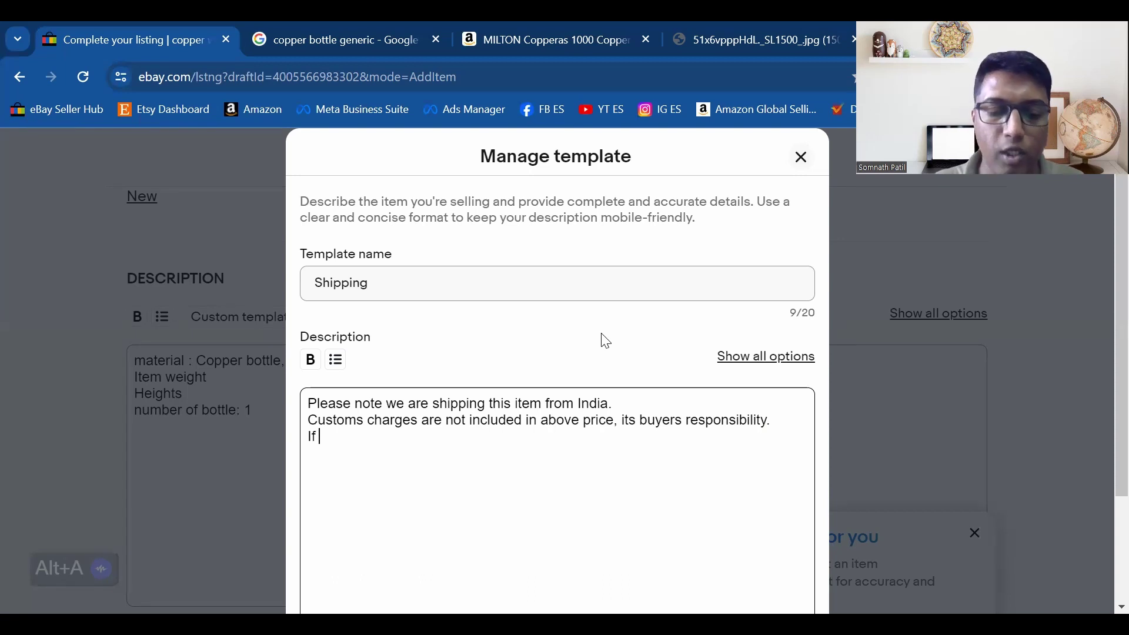
{"action": "type", "text": "have "}
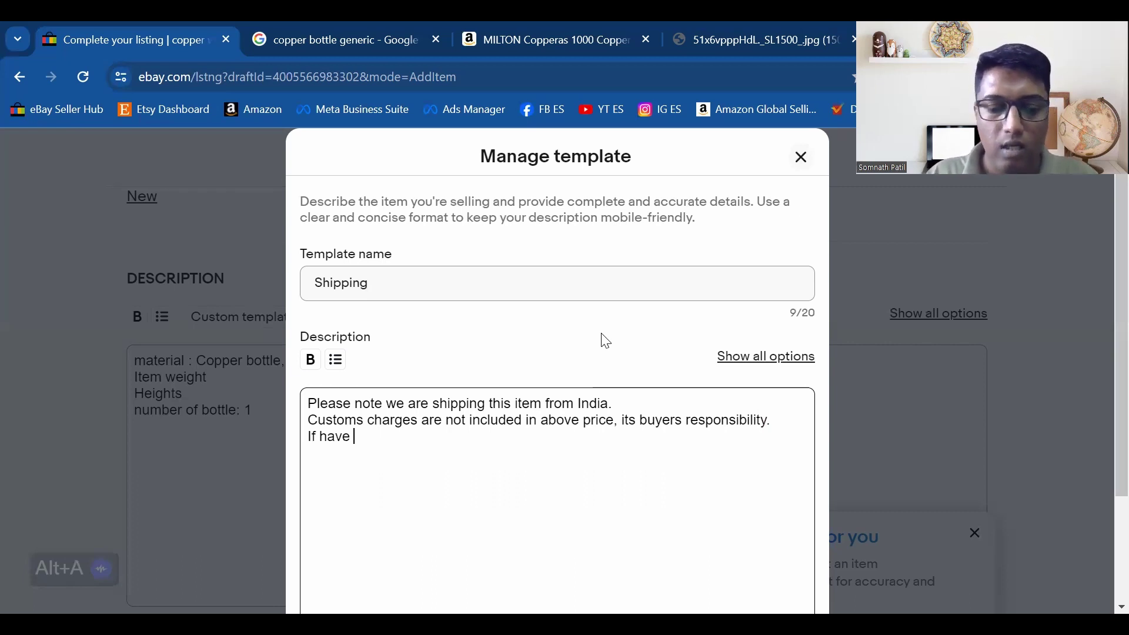
{"action": "type", "text": "any questions m"}
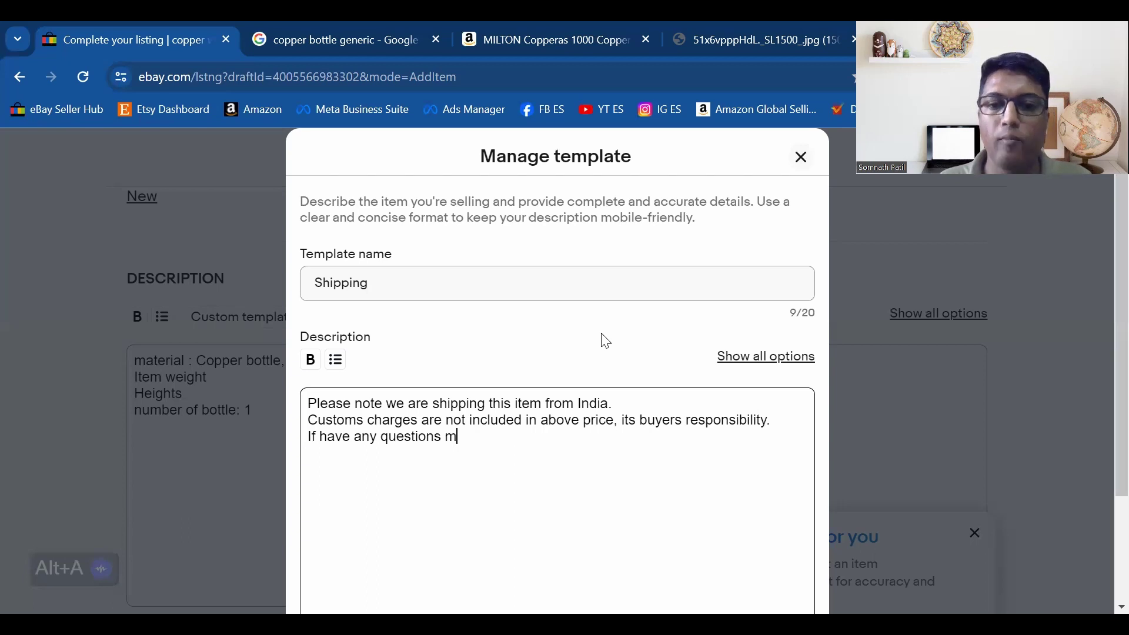
{"action": "type", "text": "essage us via ebay msg."}
{"action": "key", "text": "Return"}
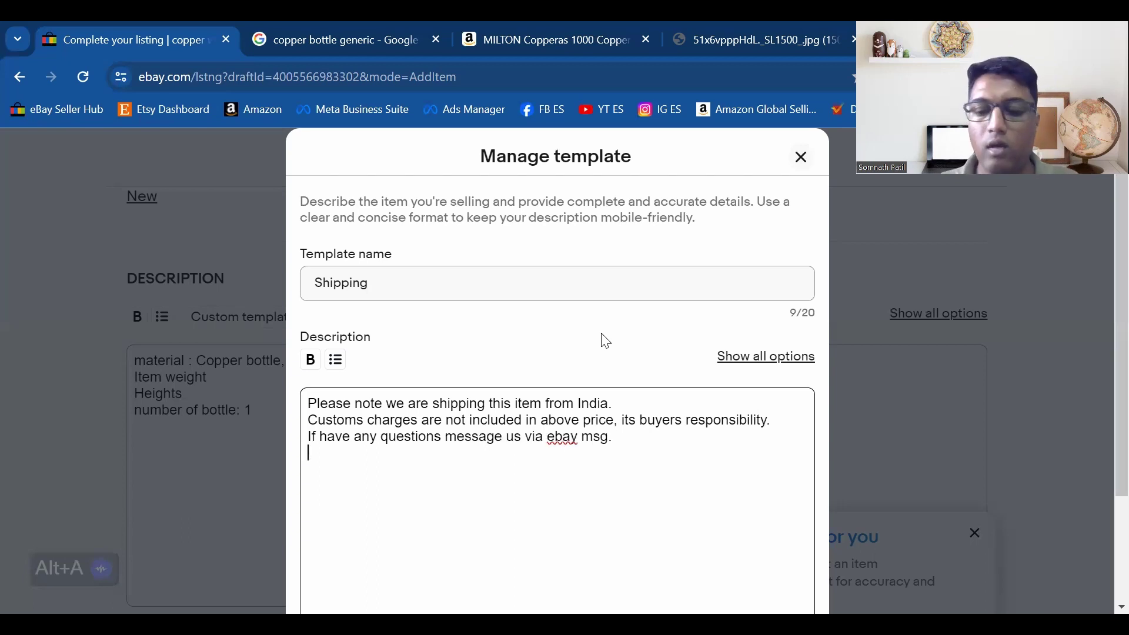
Add "Shipping Time." as the last line of the template description and save the template
{"action": "type", "text": "Sh"}
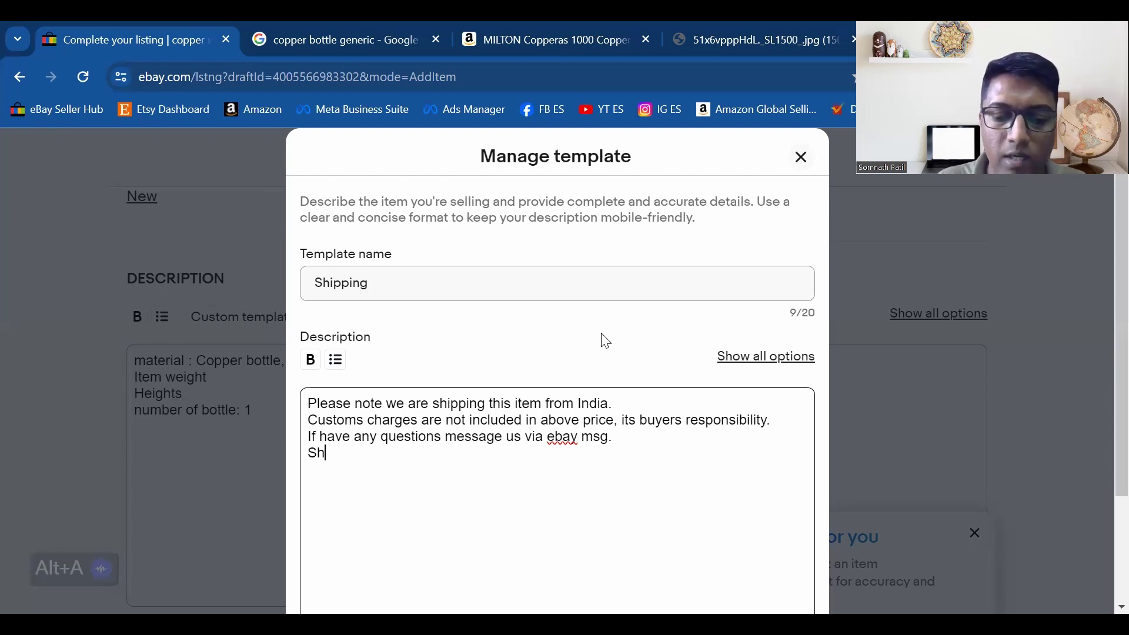
{"action": "type", "text": "ipping Time."}
{"action": "key", "text": "Return"}
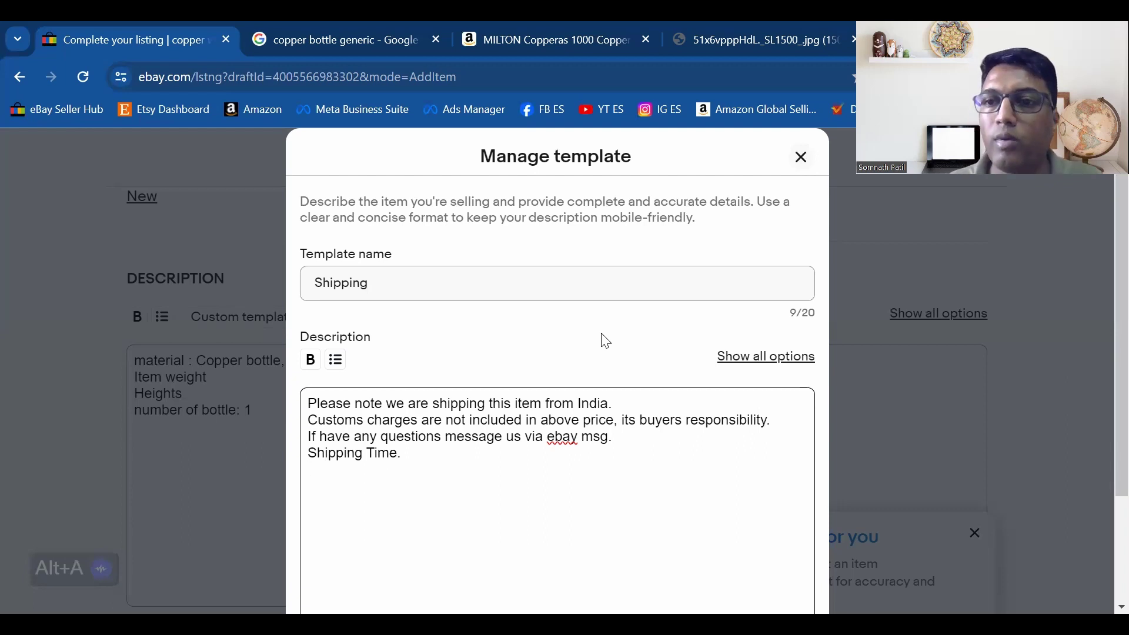
{"action": "scroll", "coordinate": [595, 424], "scroll_direction": "down", "scroll_amount": 1}
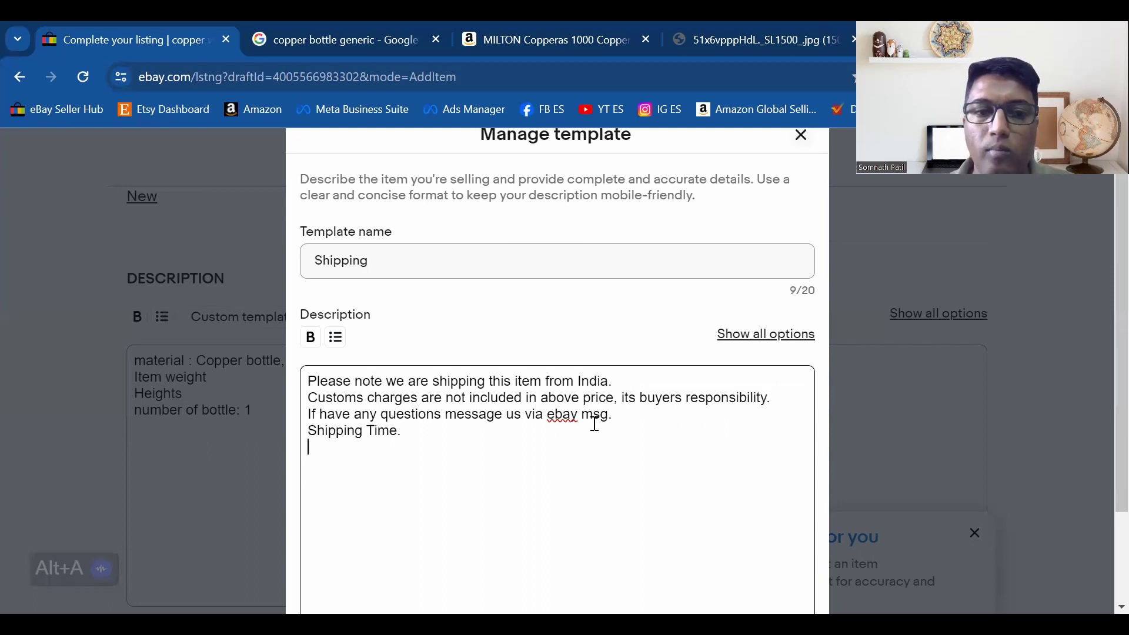
{"action": "scroll", "coordinate": [595, 424], "scroll_direction": "down", "scroll_amount": 3}
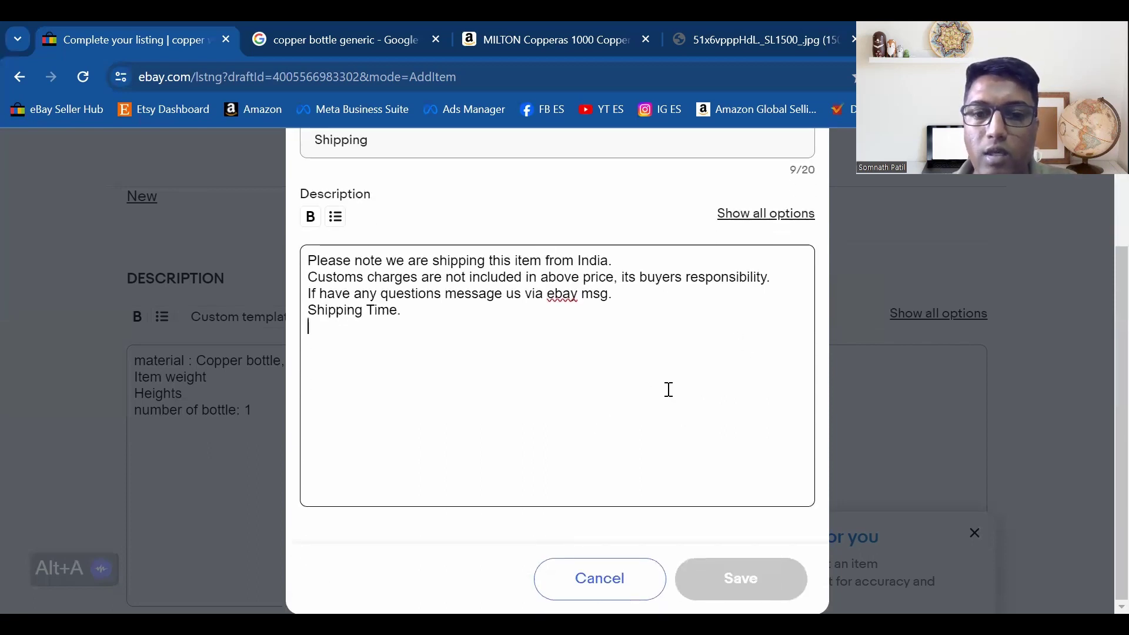
{"action": "key", "text": "ctrl+minus"}
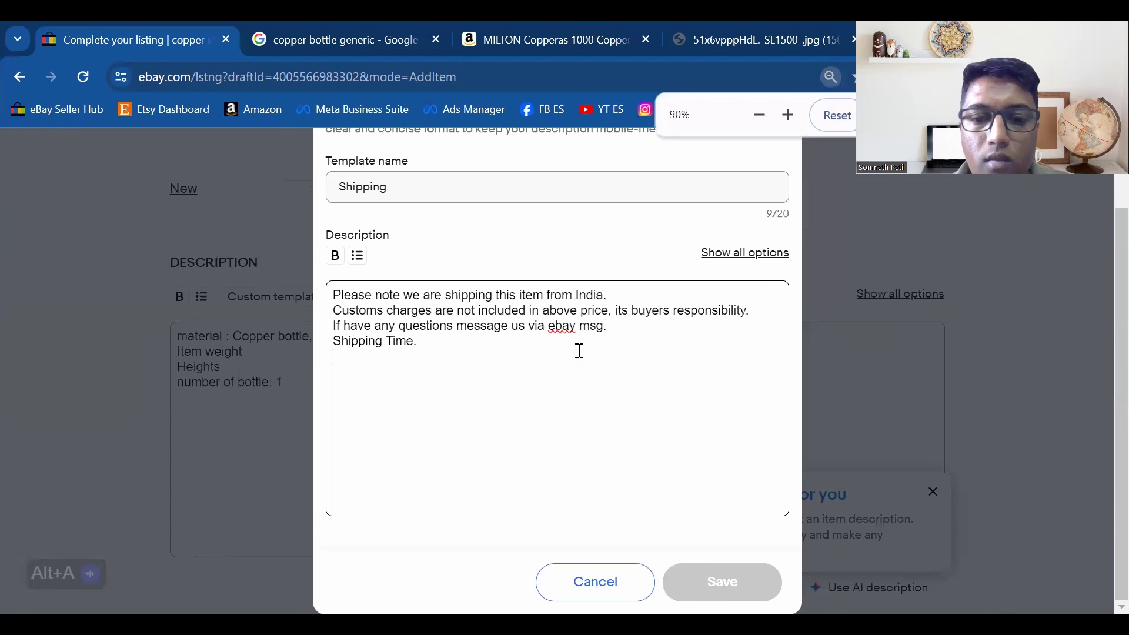
{"action": "key", "text": "ctrl+minus"}
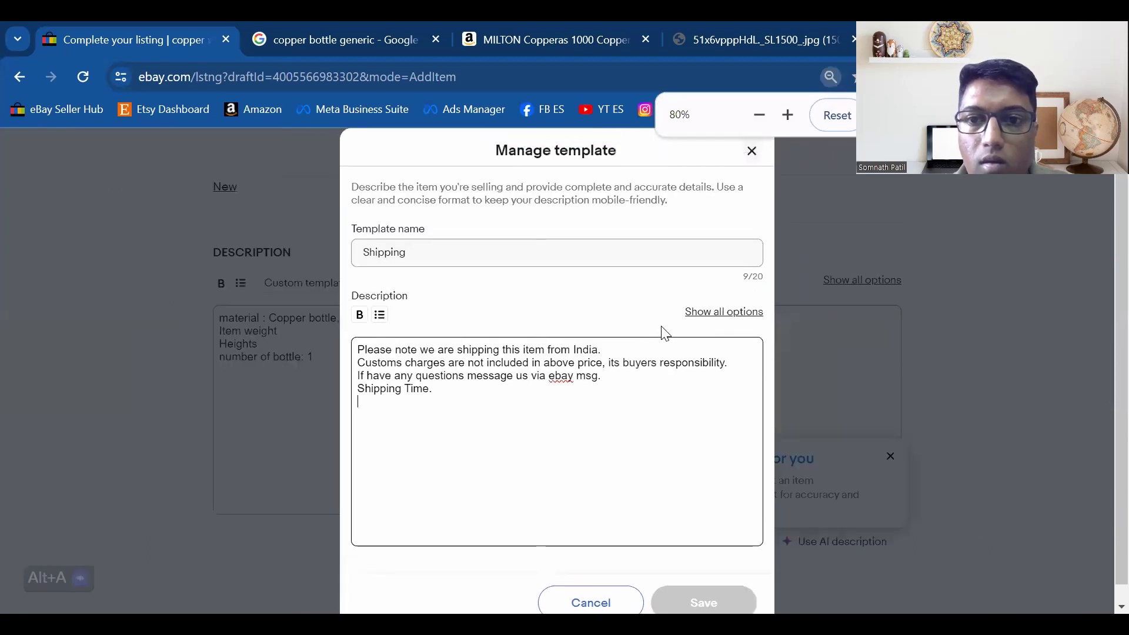
{"action": "scroll", "coordinate": [670, 347], "scroll_direction": "down", "scroll_amount": 1}
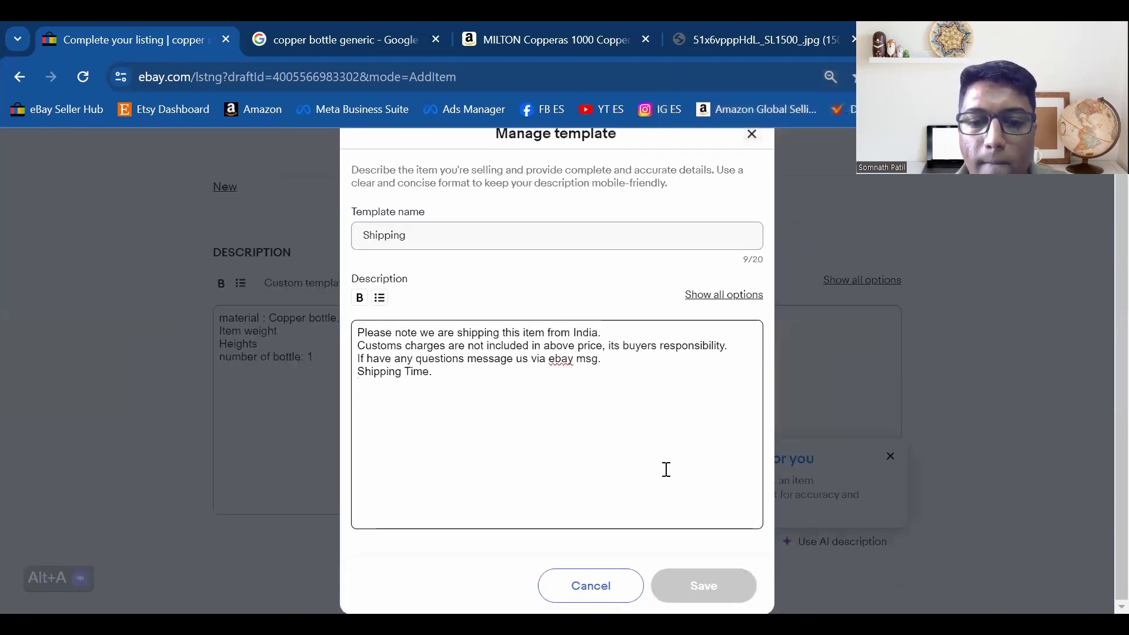
{"action": "left_click", "coordinate": [690, 585]}
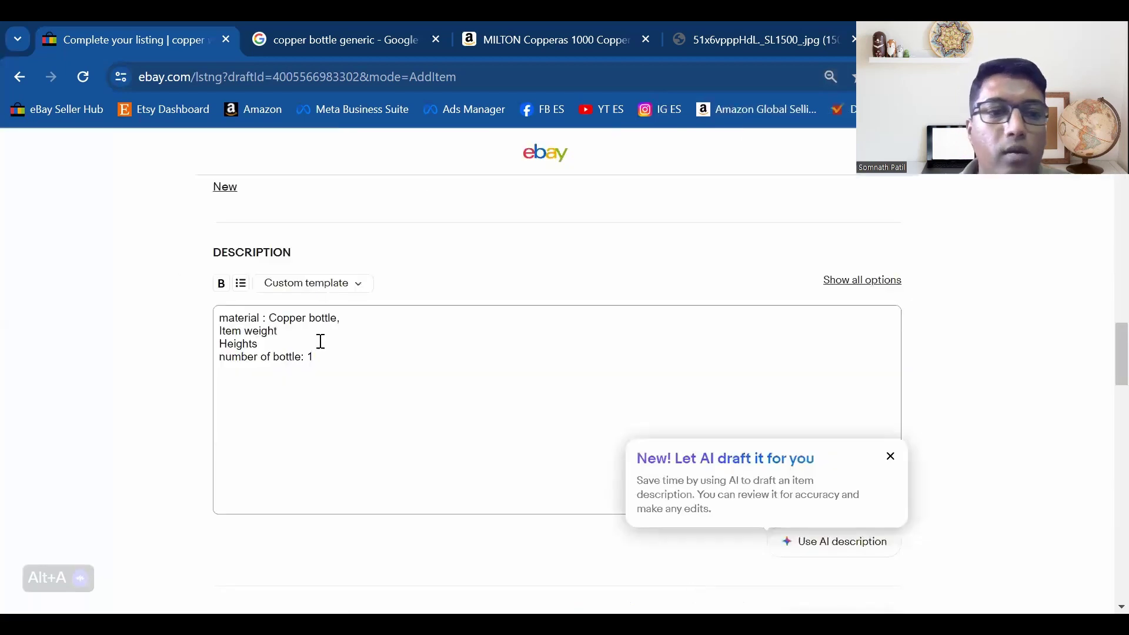
Apply the Shipping template to the item description and delete the text it inserts above the material line
{"action": "left_click", "coordinate": [322, 285]}
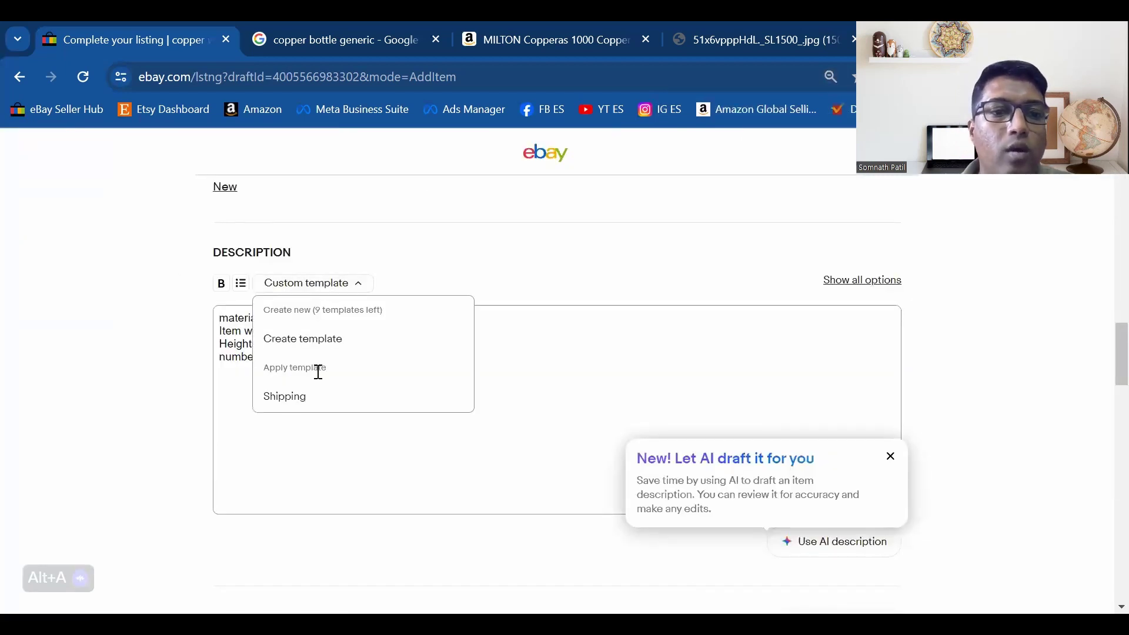
{"action": "left_click", "coordinate": [322, 403]}
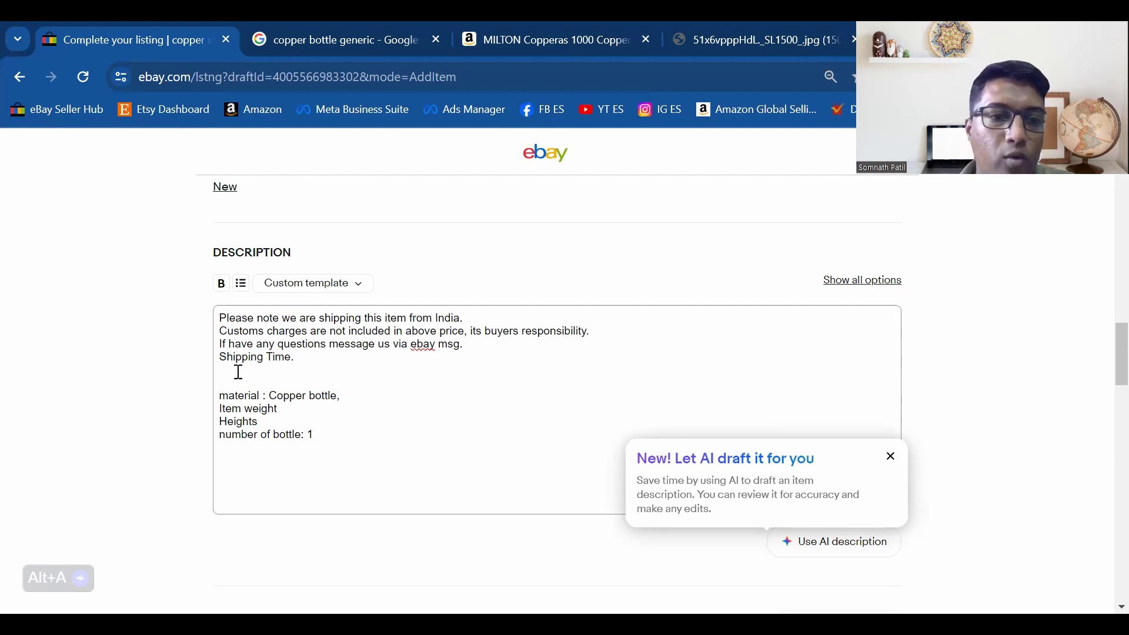
{"action": "left_click_drag", "start_coordinate": [239, 370], "coordinate": [192, 312]}
{"action": "key", "text": "BackSpace"}
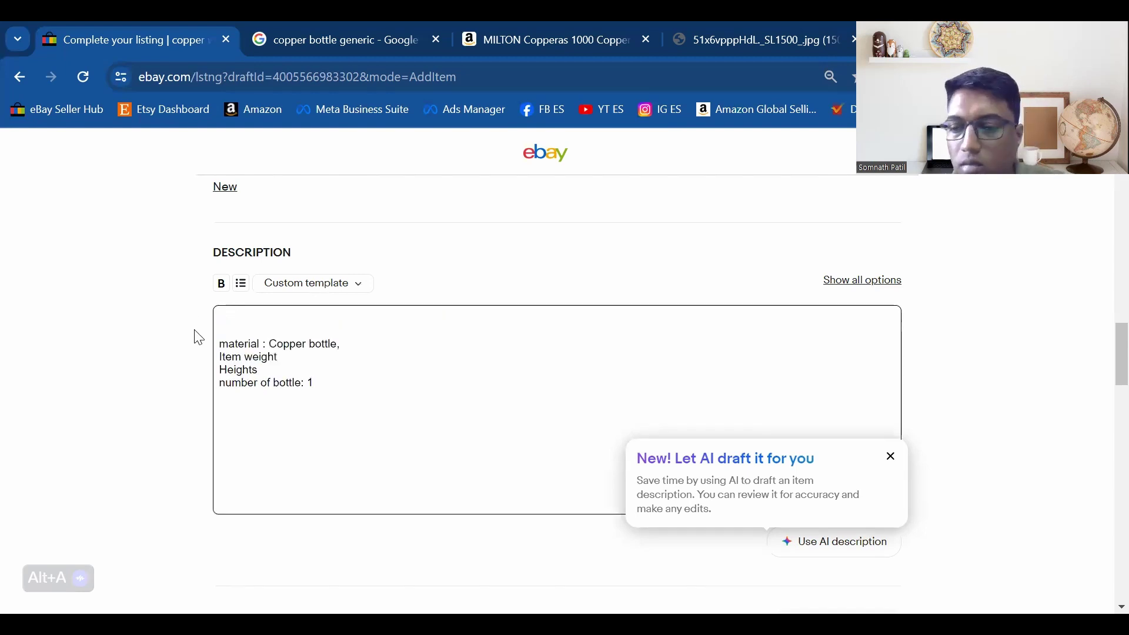
{"action": "key", "text": "Delete"}
{"action": "key", "text": "Delete"}
{"action": "scroll", "coordinate": [220, 307], "scroll_direction": "down", "scroll_amount": 5}
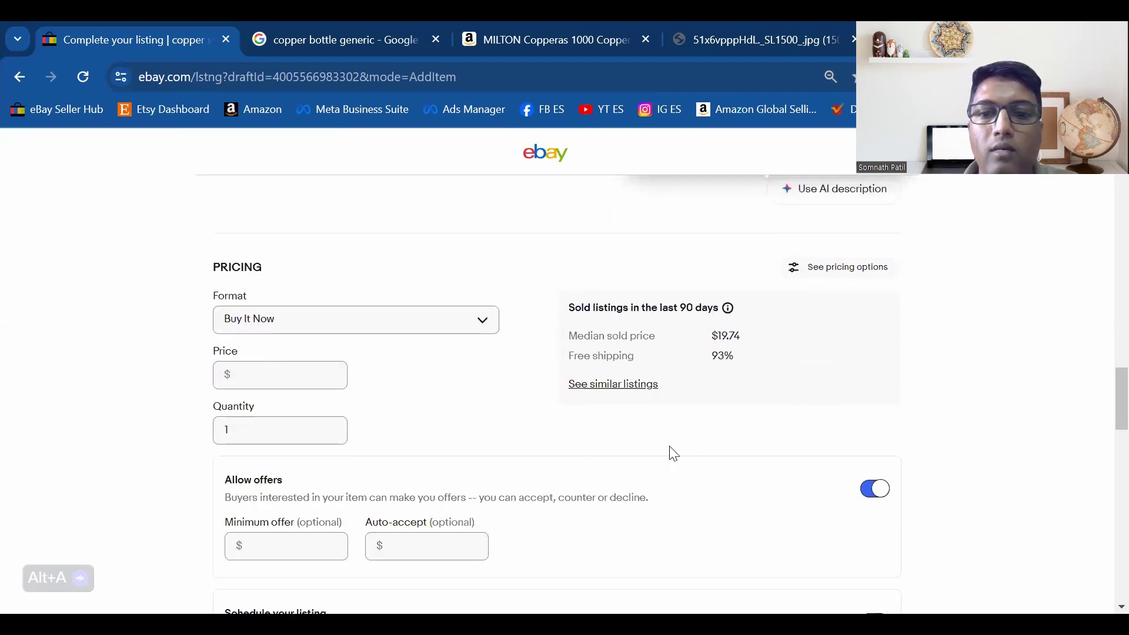
Set the listing's Buy It Now price to $25.00 and its quantity to 3
{"action": "scroll", "coordinate": [612, 294], "scroll_direction": "down", "scroll_amount": 3}
{"action": "scroll", "coordinate": [664, 241], "scroll_direction": "up", "scroll_amount": 3}
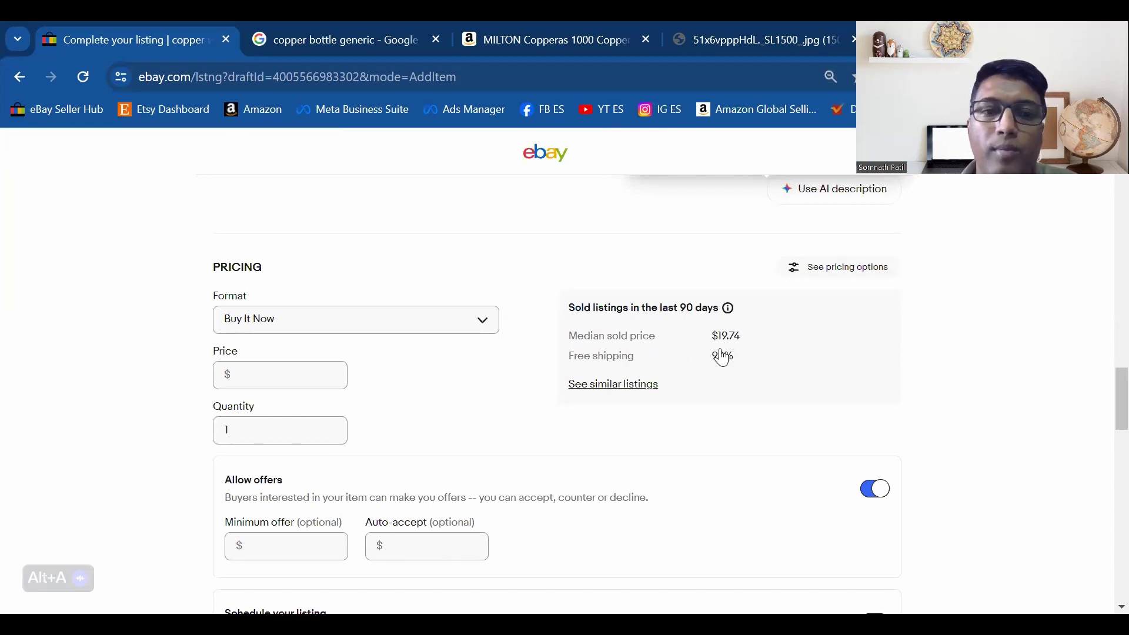
{"action": "left_click", "coordinate": [273, 370]}
{"action": "left_click", "coordinate": [329, 372]}
{"action": "left_click", "coordinate": [310, 416]}
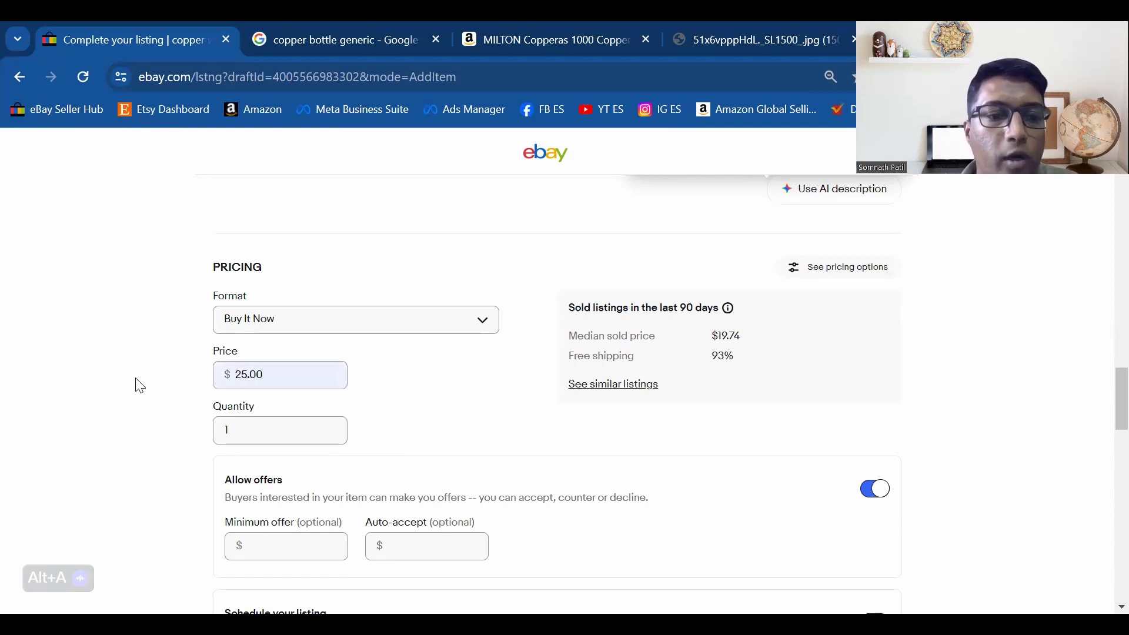
{"action": "double_click", "coordinate": [263, 424]}
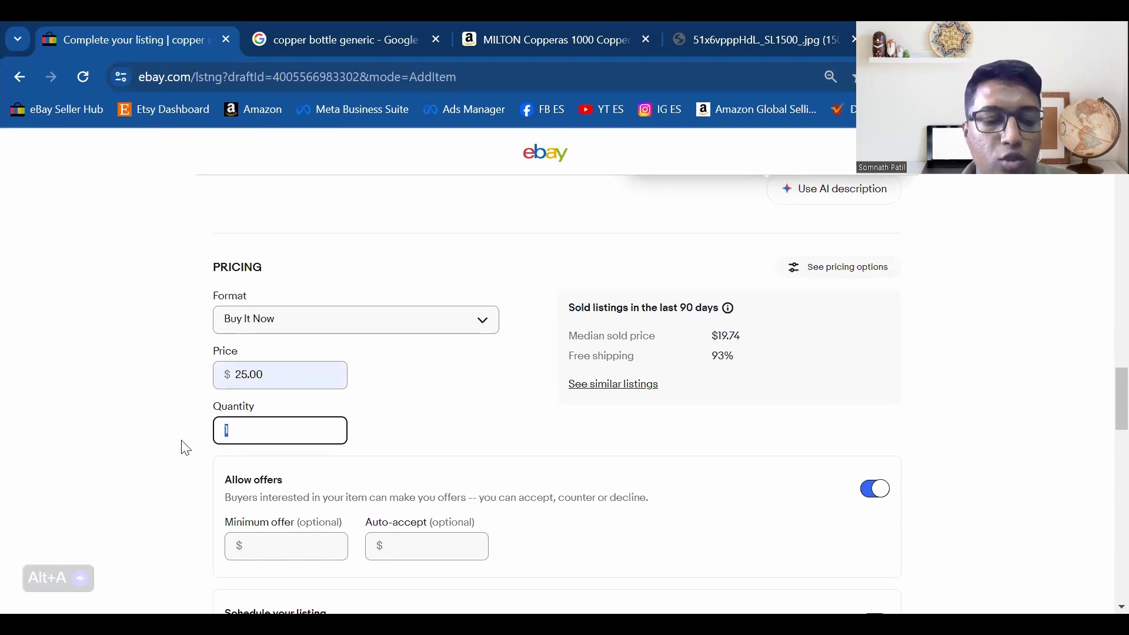
{"action": "type", "text": "3"}
{"action": "left_click", "coordinate": [135, 406]}
{"action": "scroll", "coordinate": [138, 394], "scroll_direction": "down", "scroll_amount": 3}
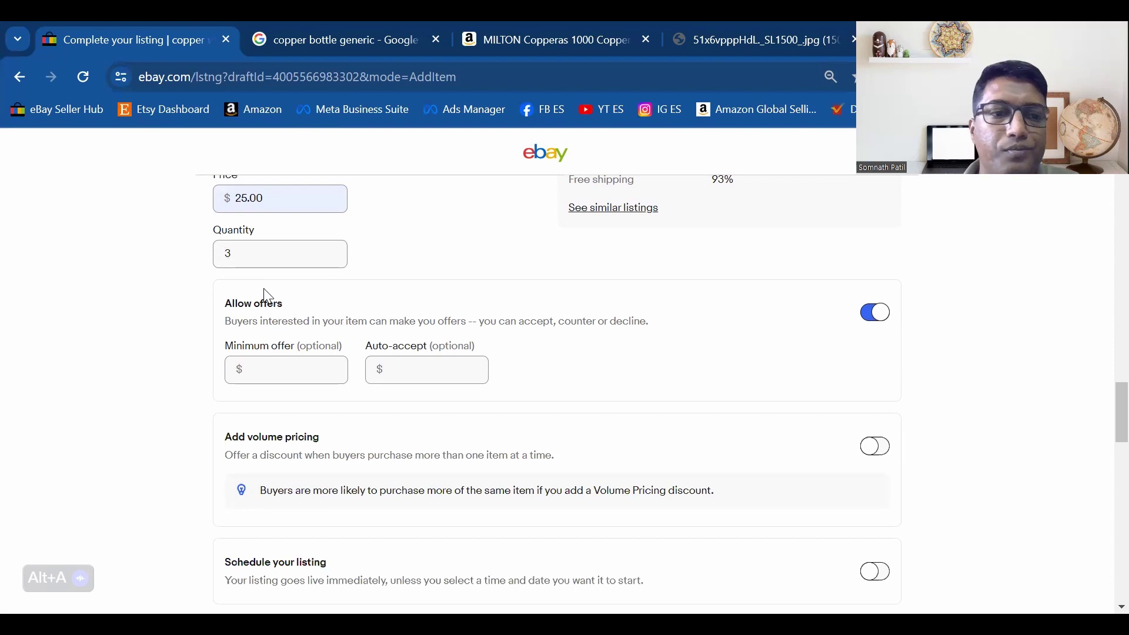
Switch the Allow offers option off and back on
{"action": "left_click_drag", "start_coordinate": [217, 301], "coordinate": [330, 305]}
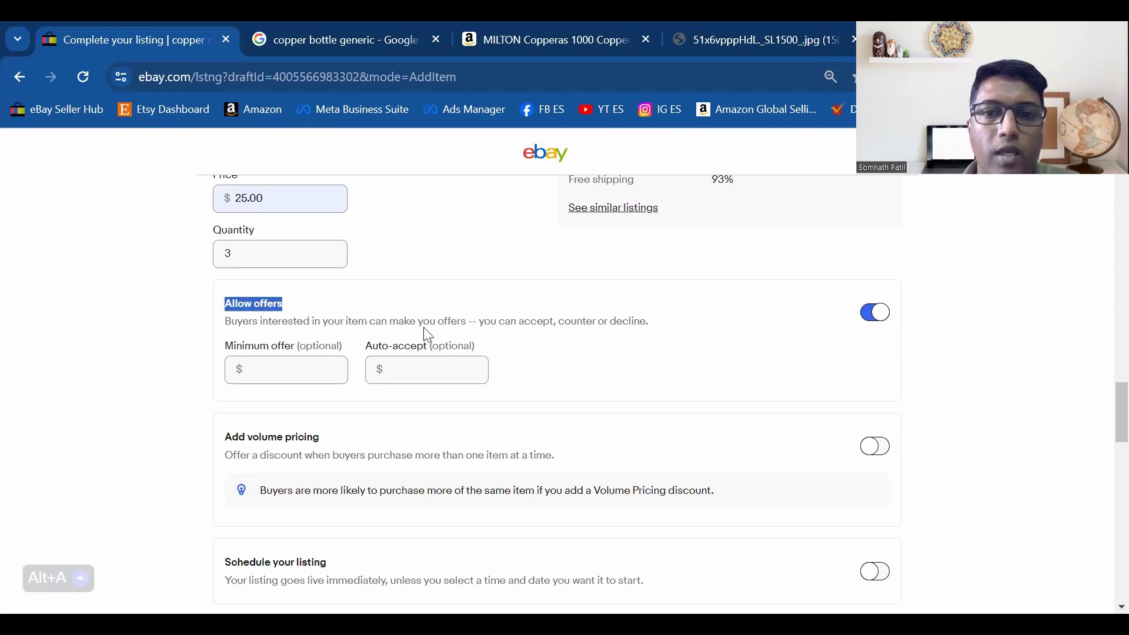
{"action": "scroll", "coordinate": [472, 351], "scroll_direction": "up", "scroll_amount": 2}
{"action": "scroll", "coordinate": [472, 351], "scroll_direction": "down", "scroll_amount": 2}
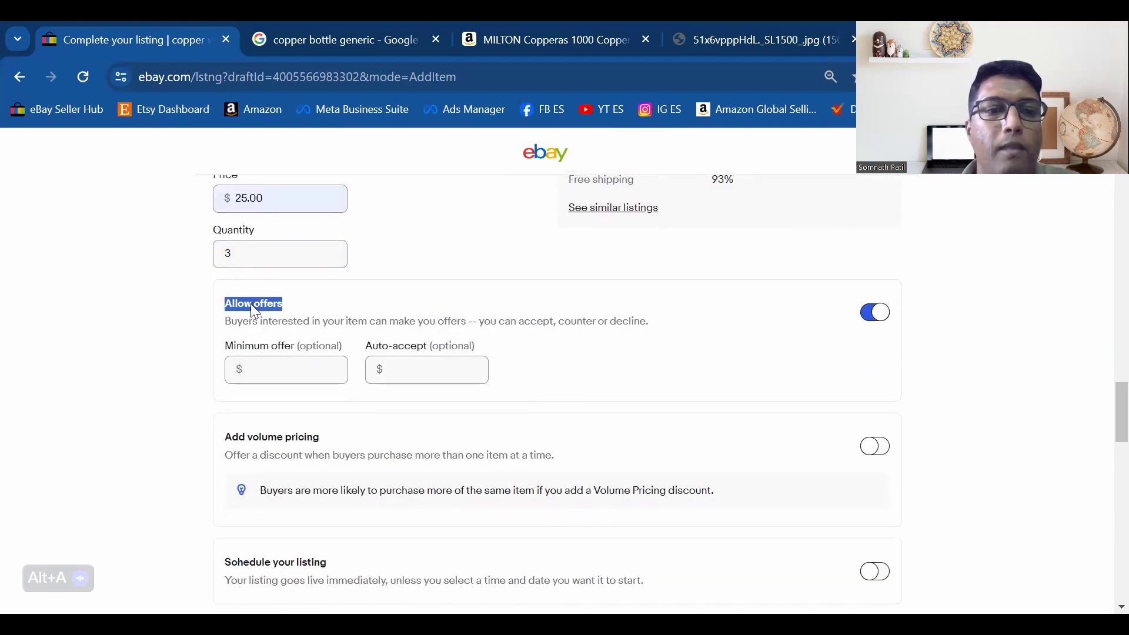
{"action": "left_click", "coordinate": [294, 366]}
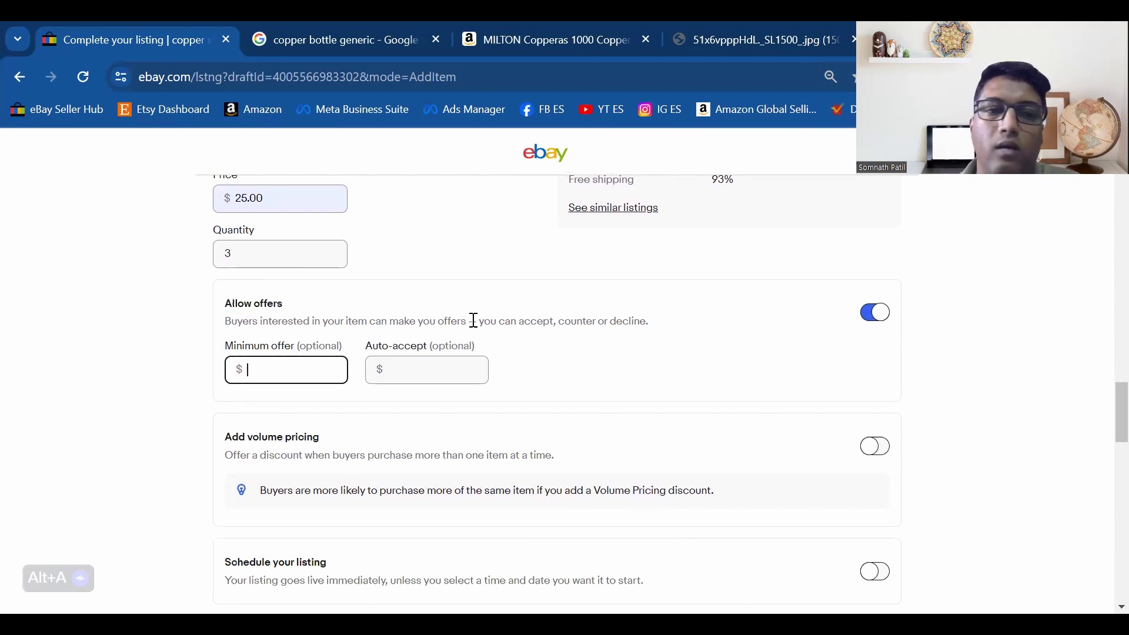
{"action": "left_click", "coordinate": [874, 314]}
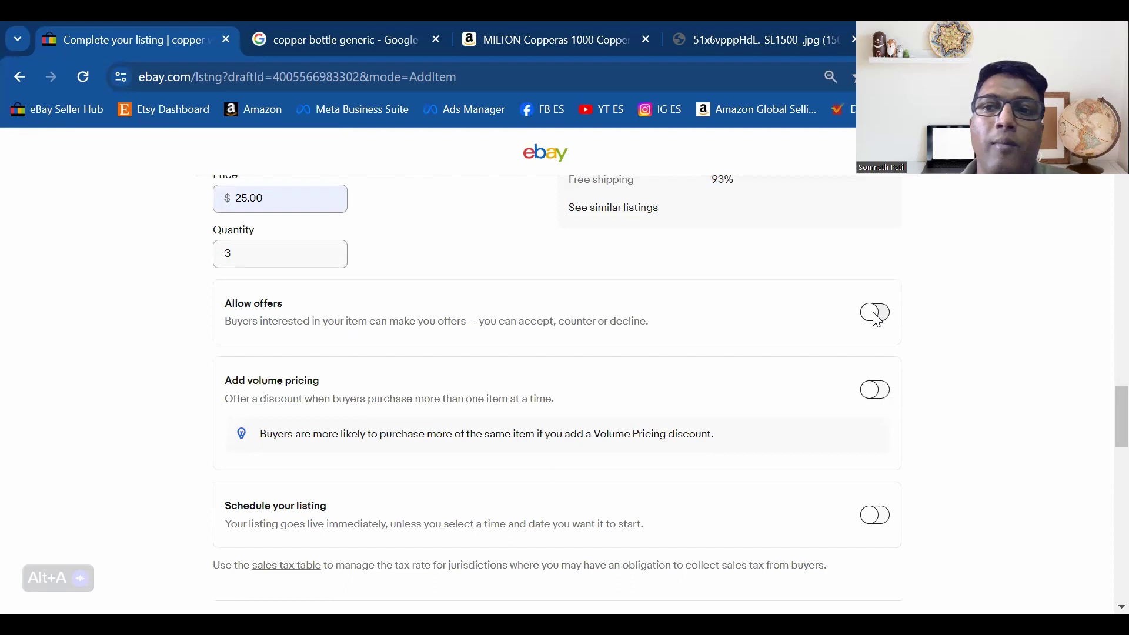
{"action": "left_click", "coordinate": [873, 318]}
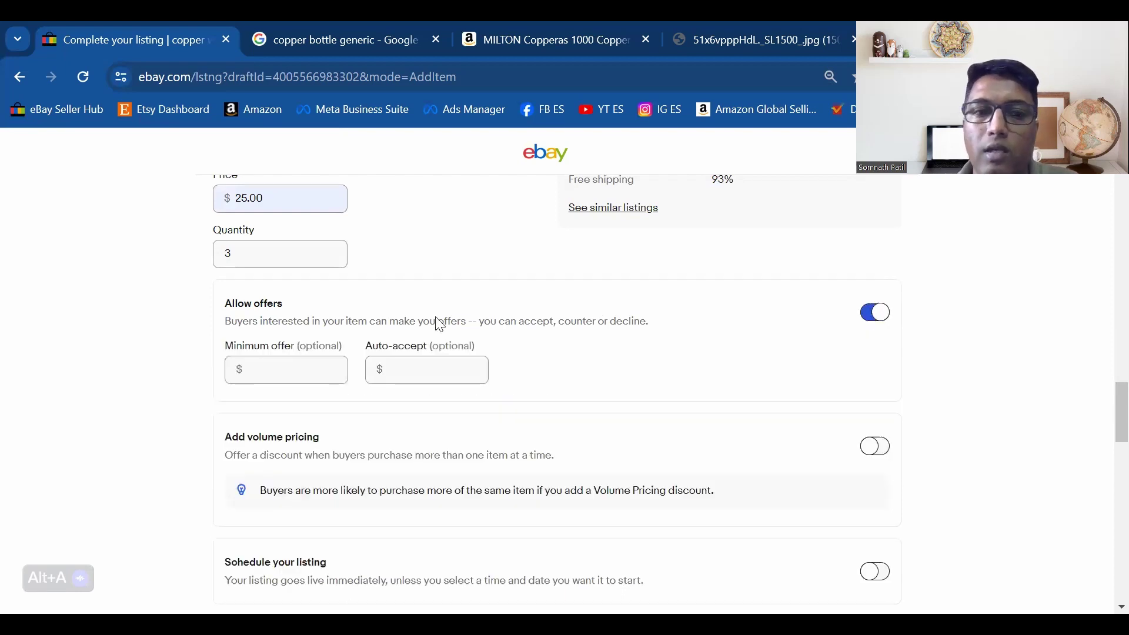
Set the minimum offer to $20.00 and the auto-accept amount to $22.00
{"action": "left_click", "coordinate": [303, 365]}
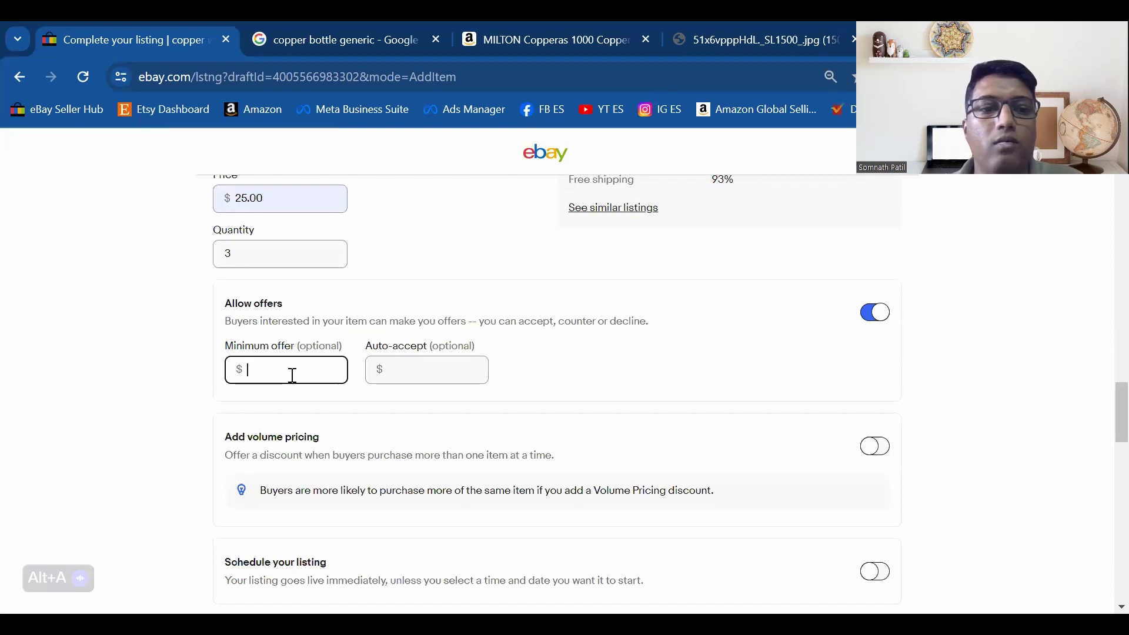
{"action": "type", "text": "20"}
{"action": "left_click", "coordinate": [133, 370]}
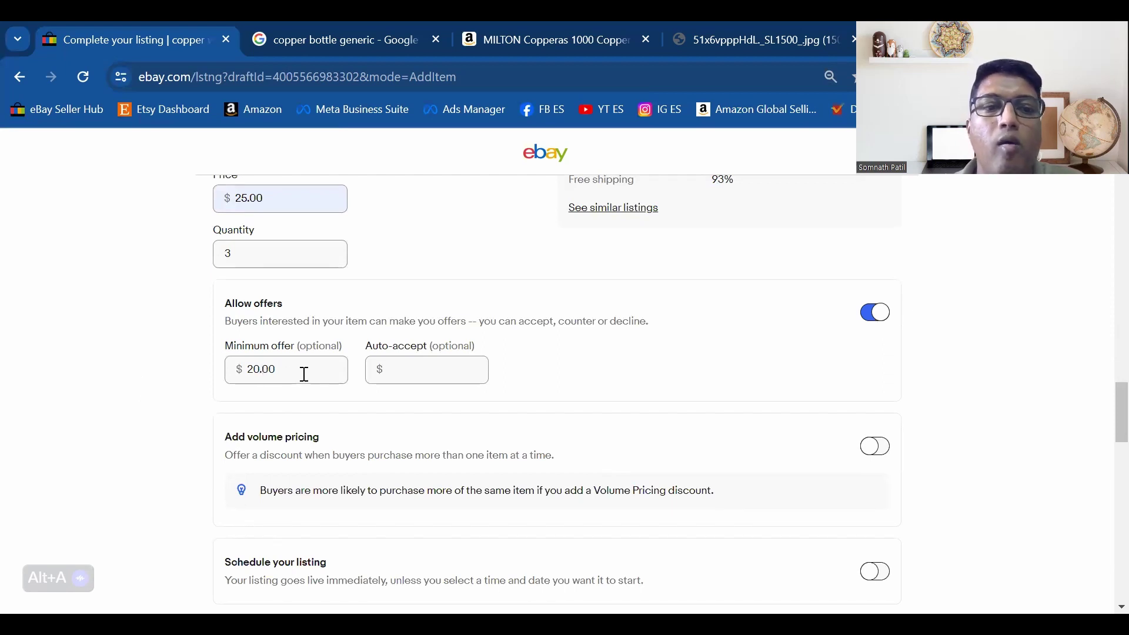
{"action": "key", "text": "Tab"}
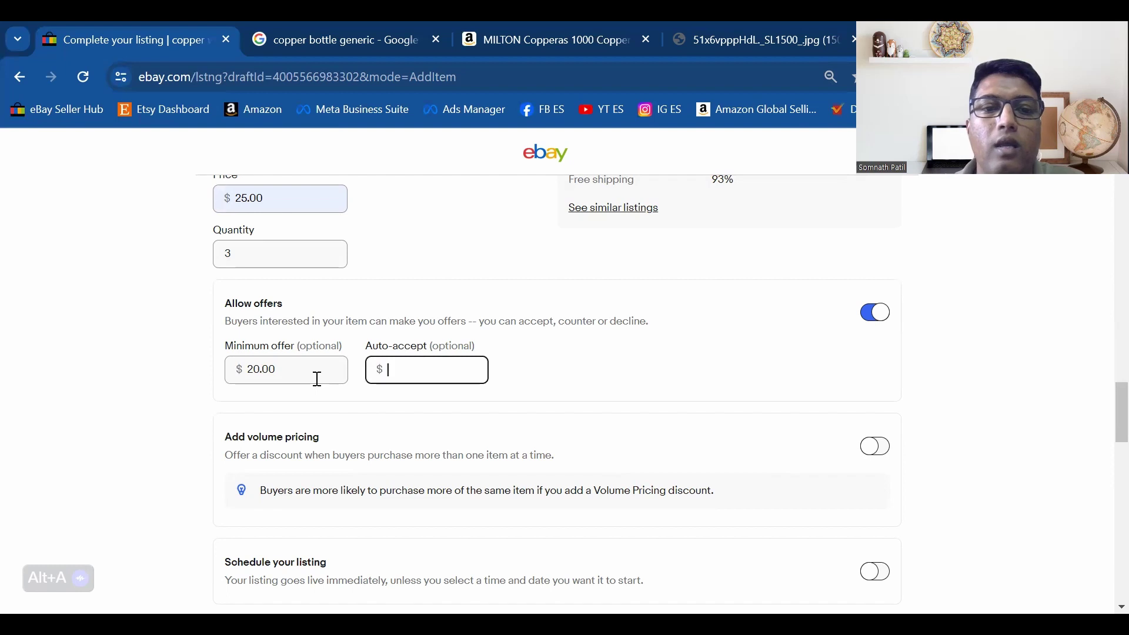
{"action": "type", "text": "22"}
{"action": "left_click", "coordinate": [163, 385]}
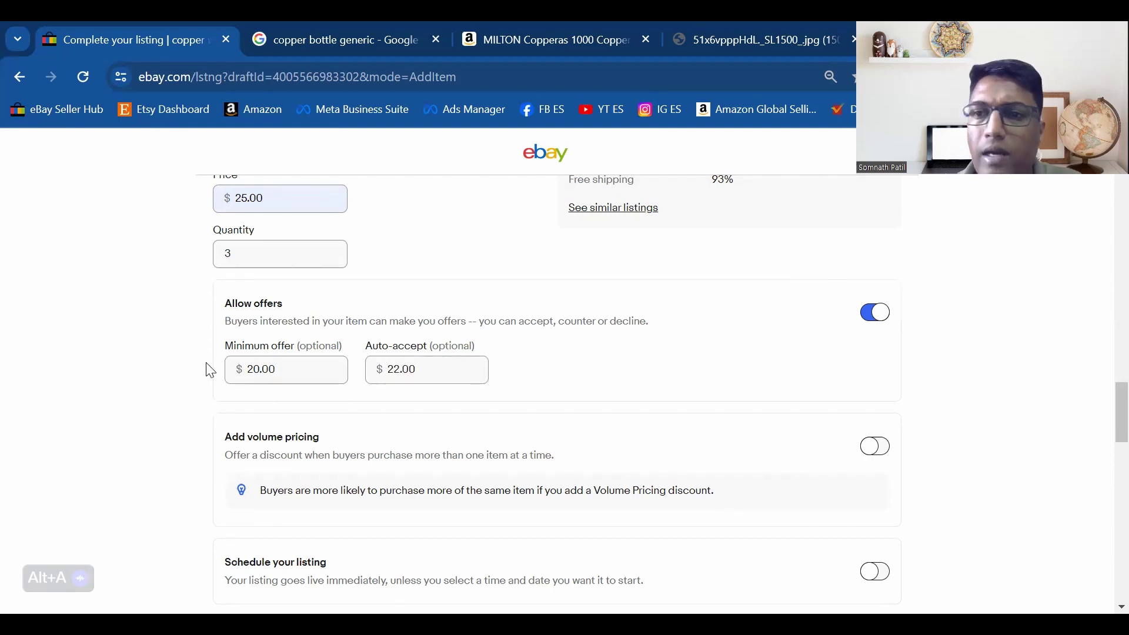
Clear both the minimum offer and the auto-accept amount under Allow offers
{"action": "double_click", "coordinate": [325, 369]}
{"action": "key", "text": "BackSpace"}
{"action": "key", "text": "Tab"}
{"action": "key", "text": "ctrl+a"}
{"action": "key", "text": "BackSpace"}
{"action": "left_click", "coordinate": [85, 380]}
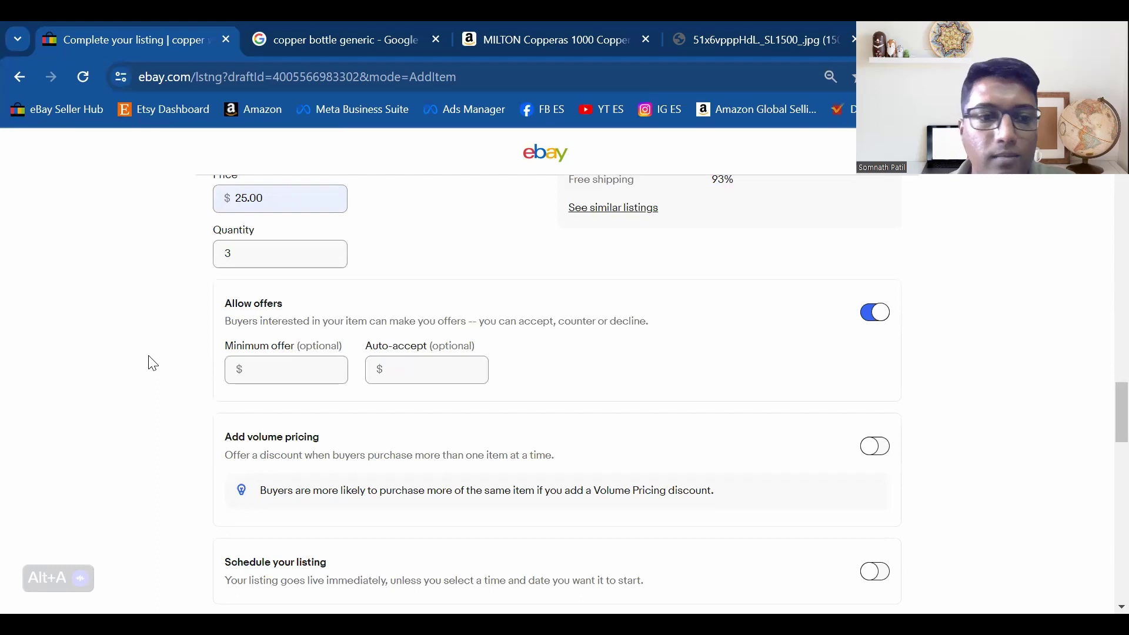
Turn on volume pricing to view its discount tiers and switch it off again
{"action": "scroll", "coordinate": [182, 360], "scroll_direction": "down", "scroll_amount": 3}
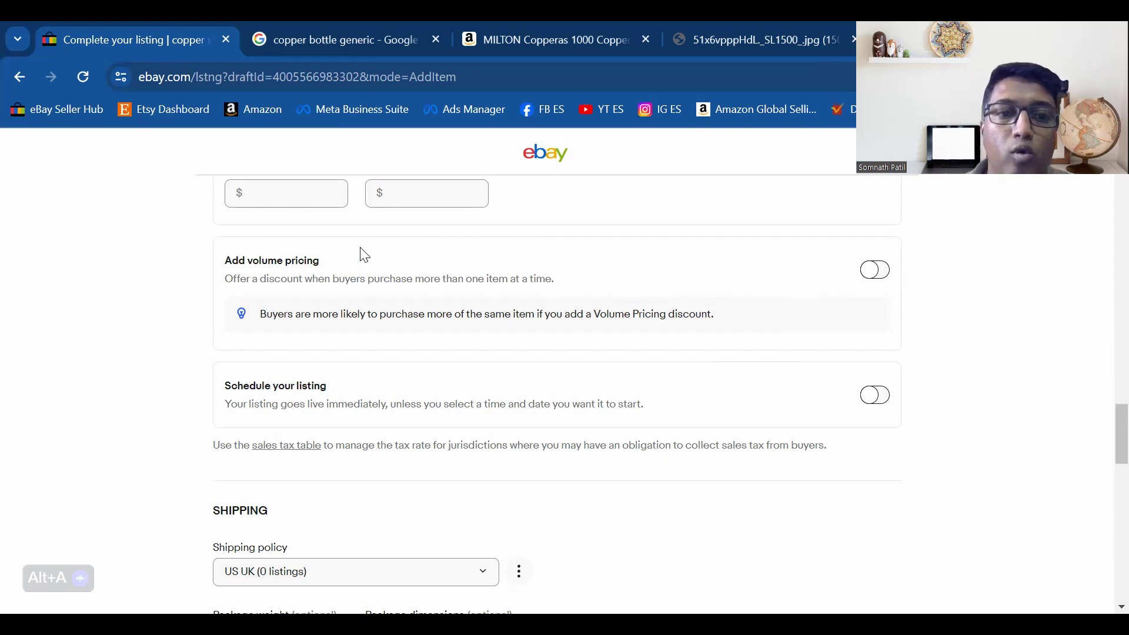
{"action": "left_click", "coordinate": [875, 271]}
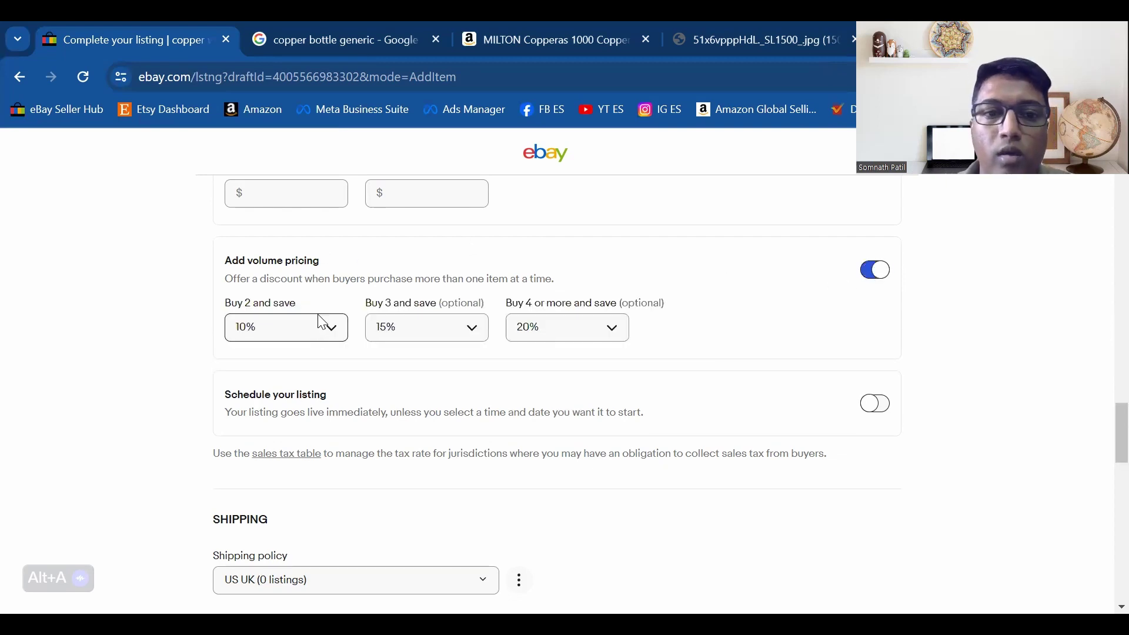
{"action": "scroll", "coordinate": [329, 329], "scroll_direction": "up", "scroll_amount": 2}
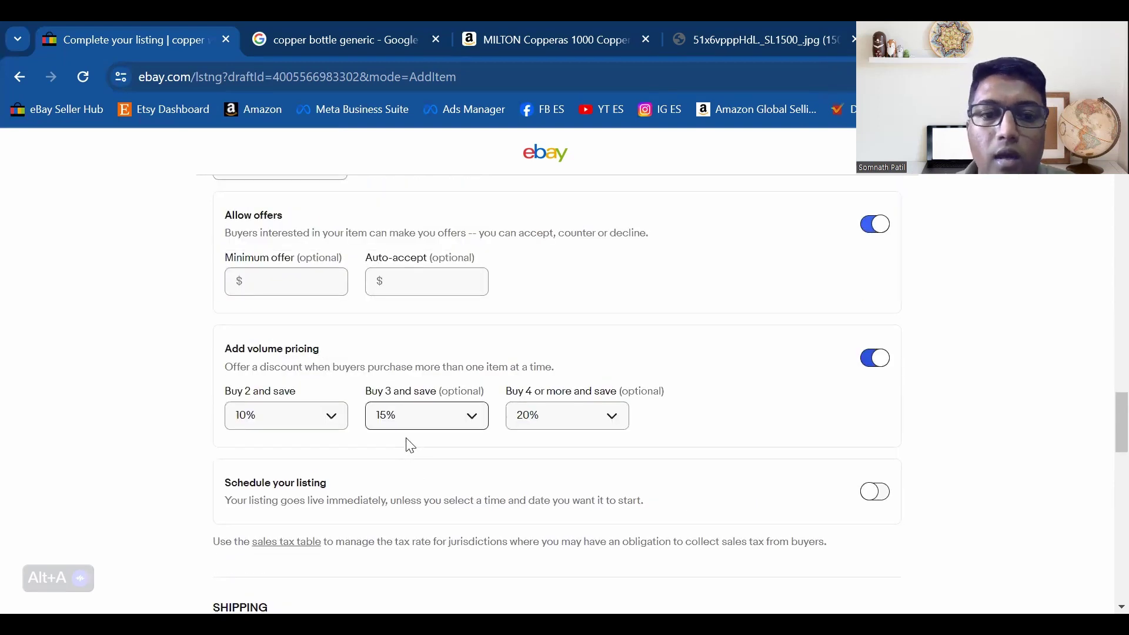
{"action": "left_click", "coordinate": [846, 355]}
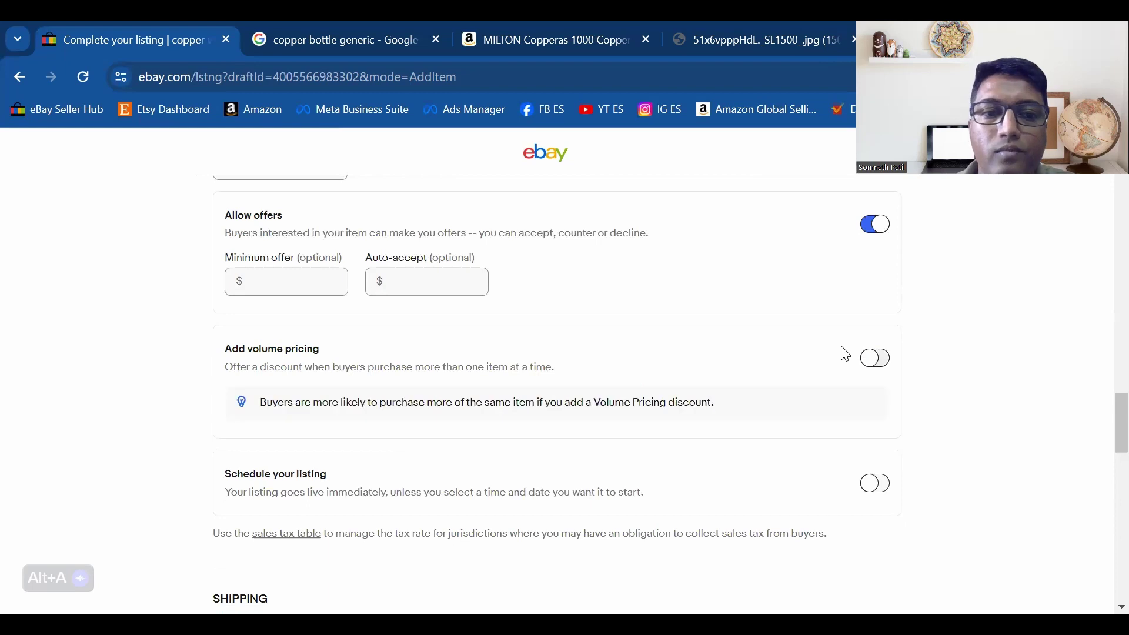
Open Seller Hub in a new browser tab beside the listing and go to its Marketing section
{"action": "scroll", "coordinate": [843, 353], "scroll_direction": "down", "scroll_amount": 1}
{"action": "scroll", "coordinate": [559, 346], "scroll_direction": "up", "scroll_amount": 3}
{"action": "scroll", "coordinate": [332, 210], "scroll_direction": "up", "scroll_amount": 10}
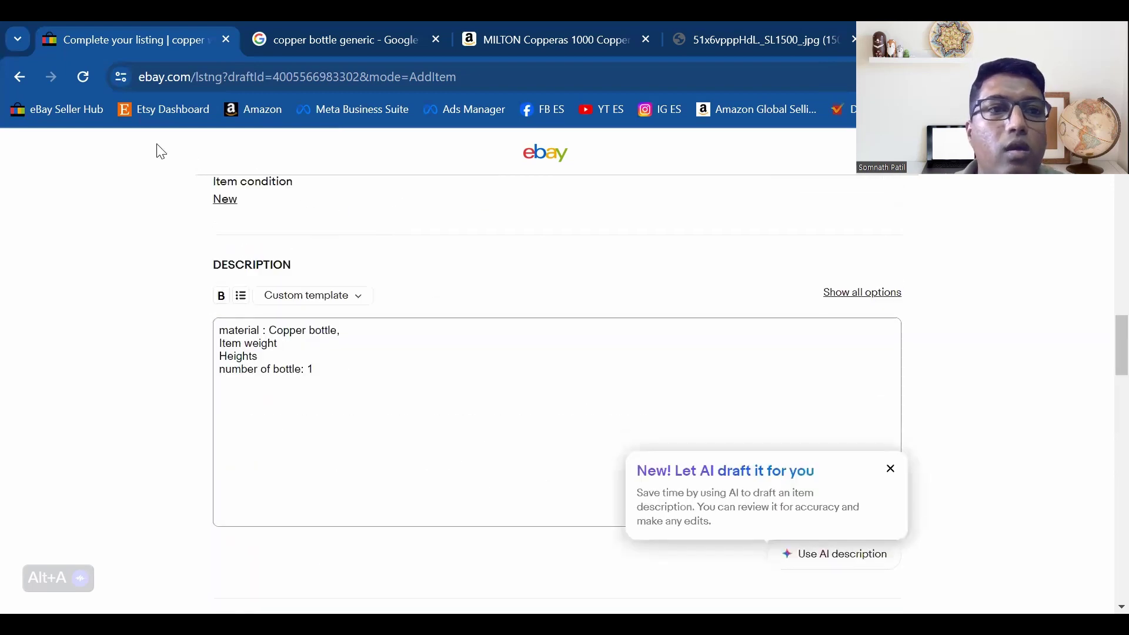
{"action": "middle_click", "coordinate": [82, 107]}
{"action": "left_click_drag", "start_coordinate": [766, 24], "coordinate": [287, 39]}
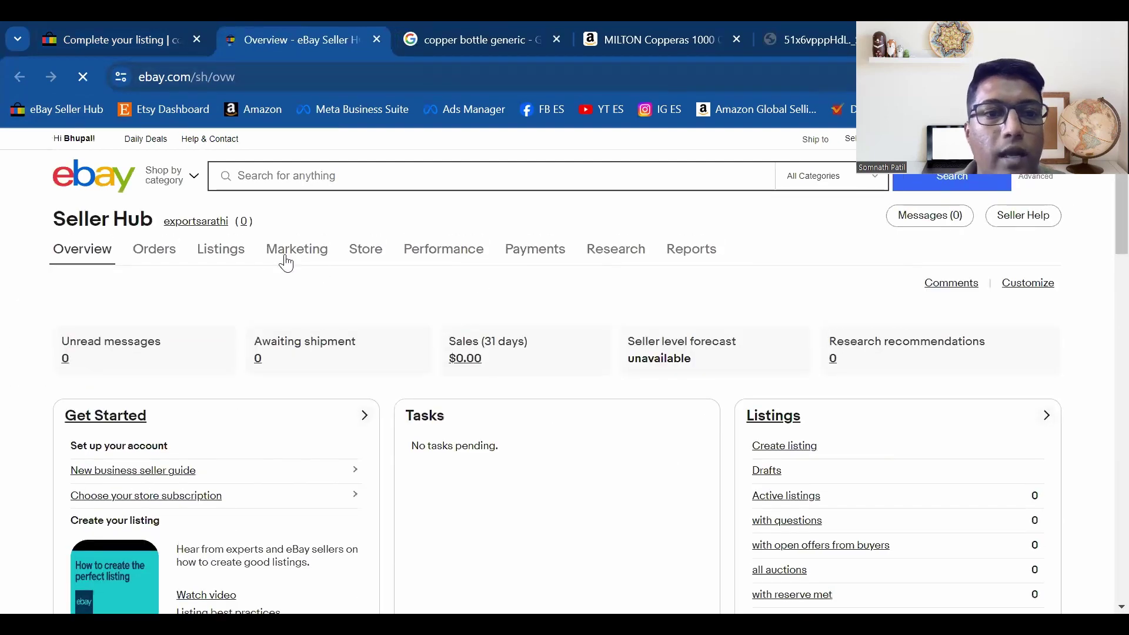
{"action": "key", "text": "alt+a"}
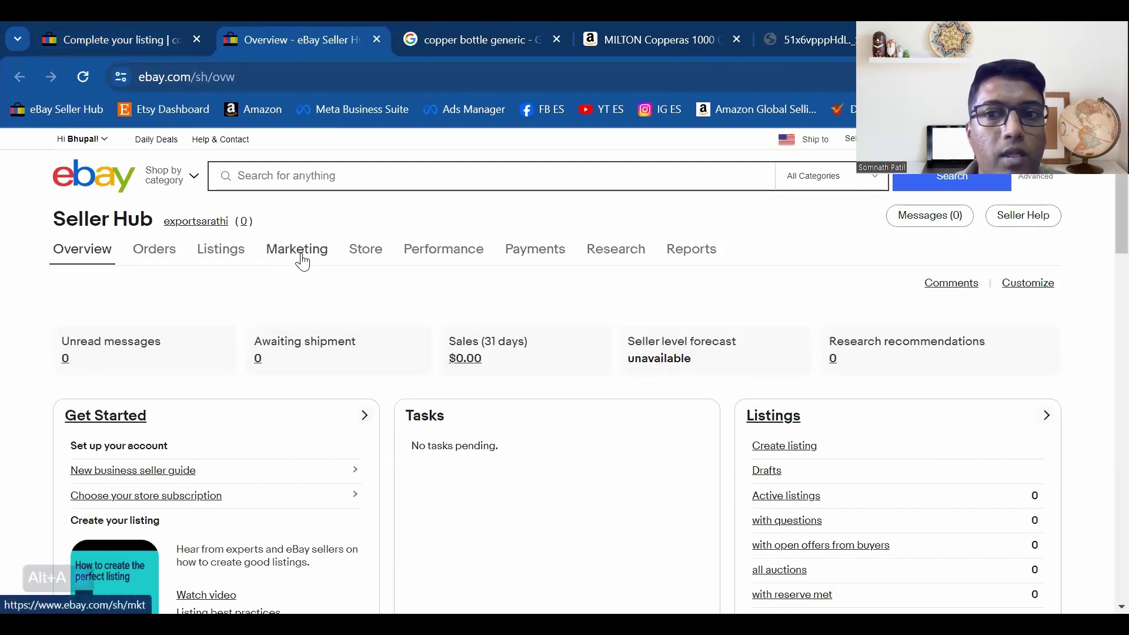
{"action": "left_click", "coordinate": [308, 251]}
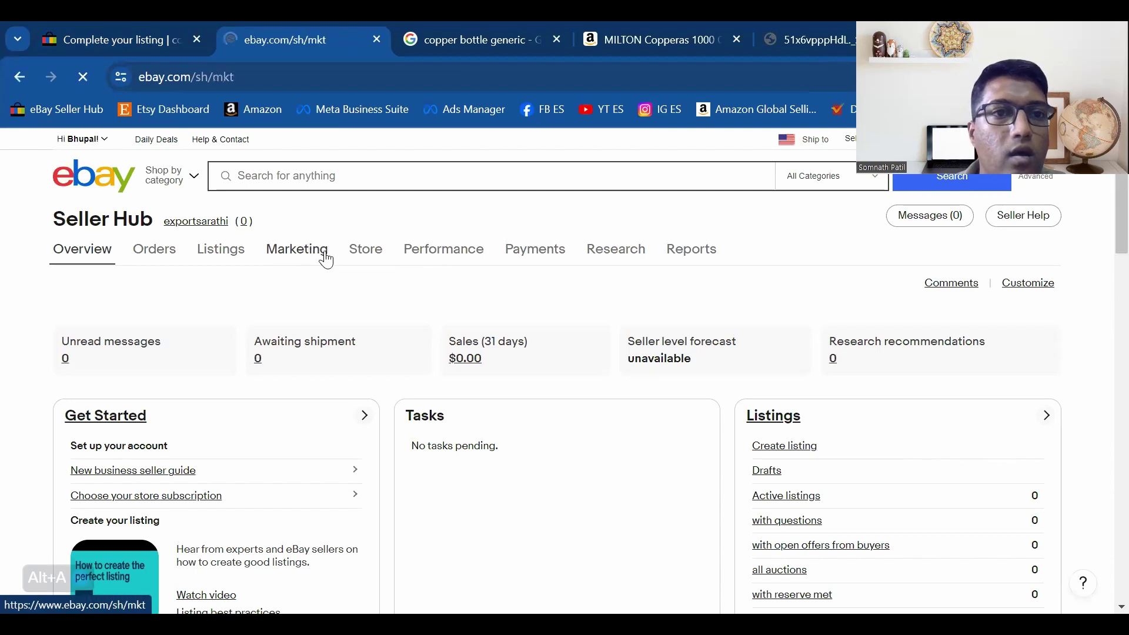
Open Markdown sale, look over the store subscription plans, and return to the Marketing summary
{"action": "scroll", "coordinate": [112, 281], "scroll_direction": "down", "scroll_amount": 3}
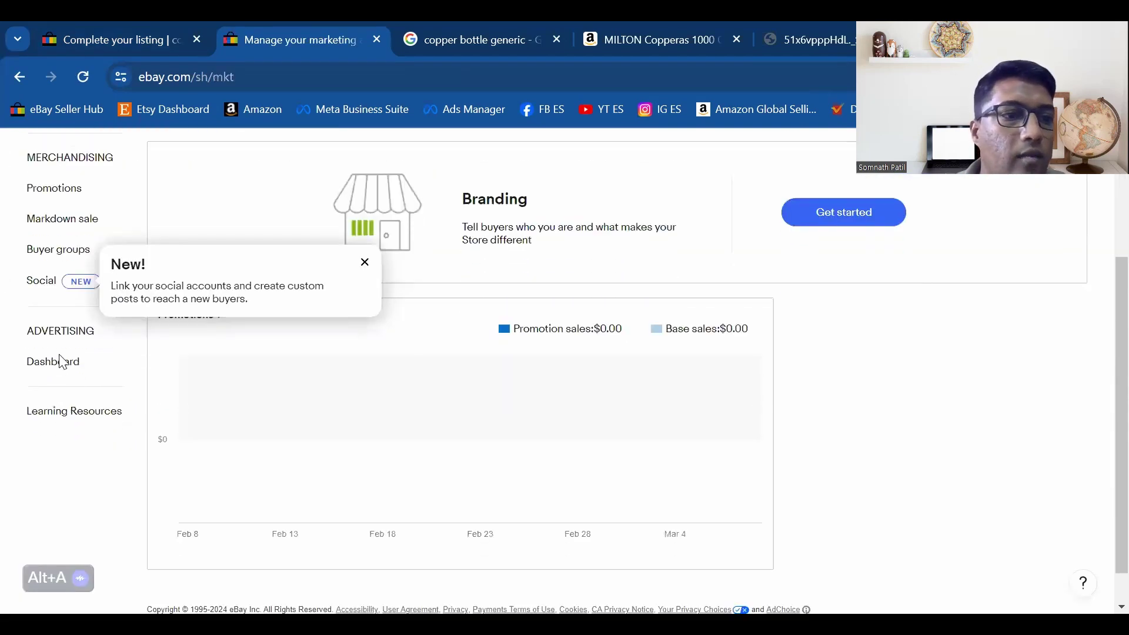
{"action": "left_click", "coordinate": [73, 227]}
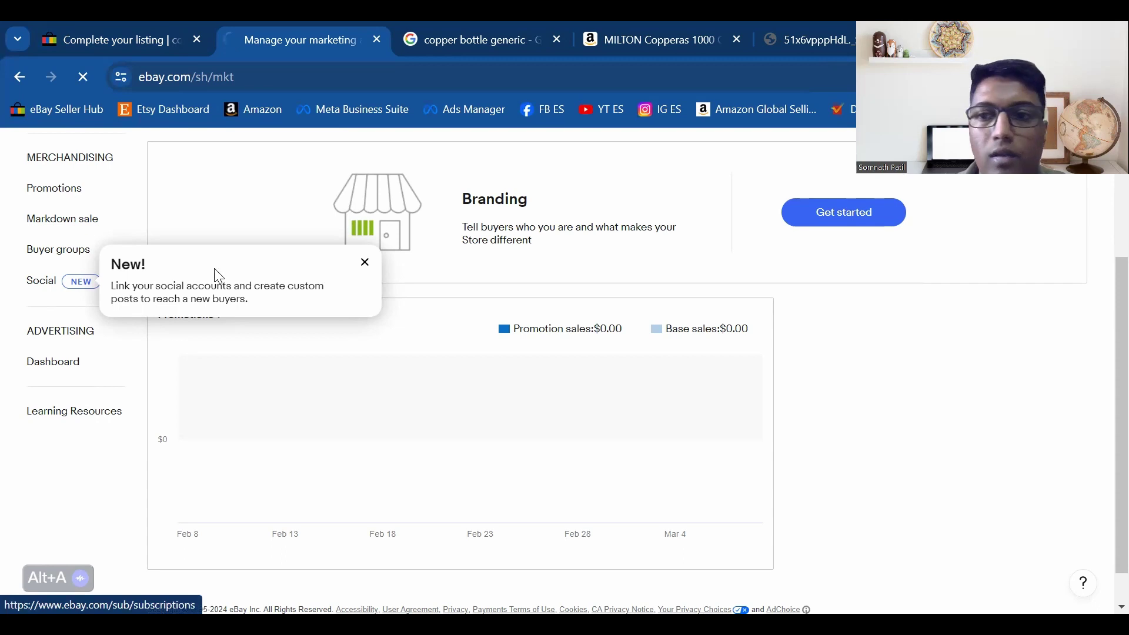
{"action": "scroll", "coordinate": [155, 298], "scroll_direction": "down", "scroll_amount": 1}
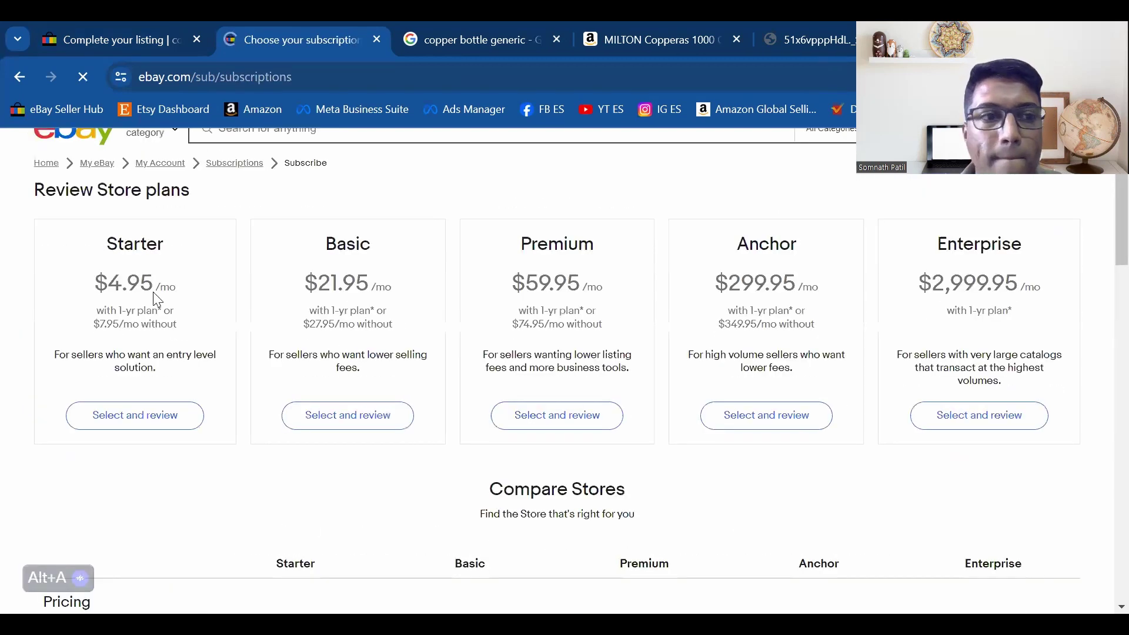
{"action": "scroll", "coordinate": [155, 298], "scroll_direction": "up", "scroll_amount": 1}
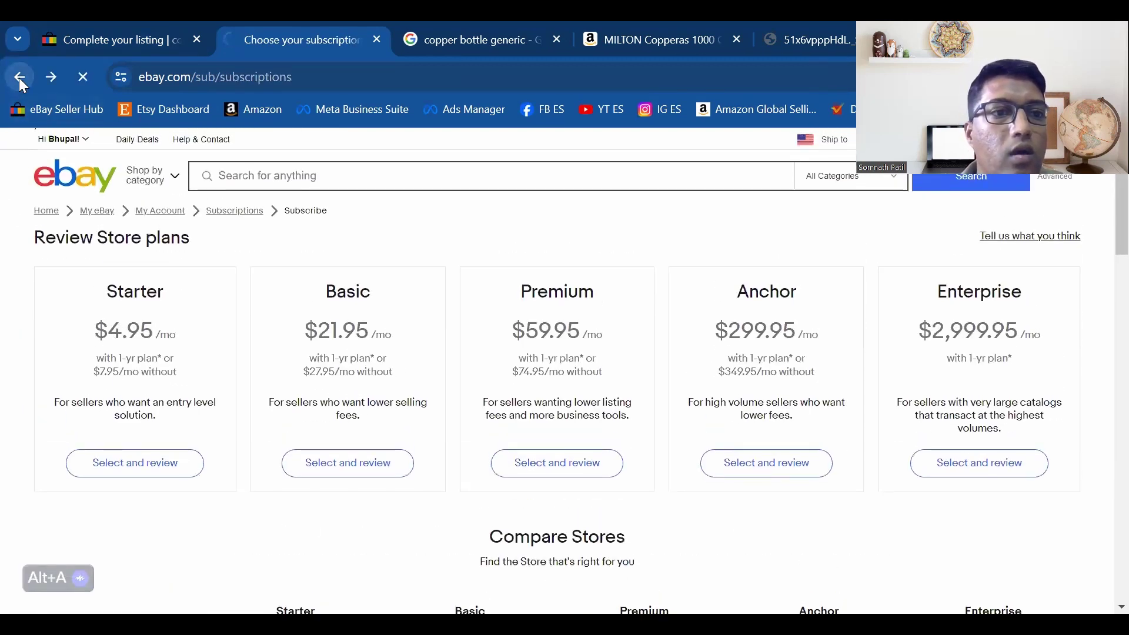
{"action": "left_click", "coordinate": [18, 77]}
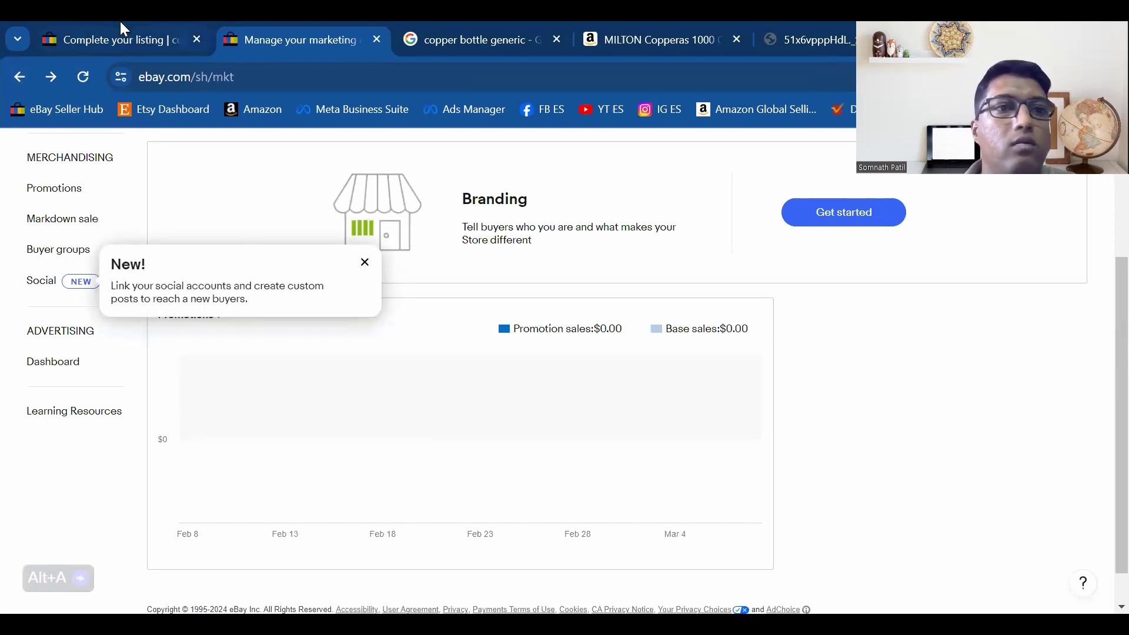
{"action": "scroll", "coordinate": [182, 444], "scroll_direction": "up", "scroll_amount": 2}
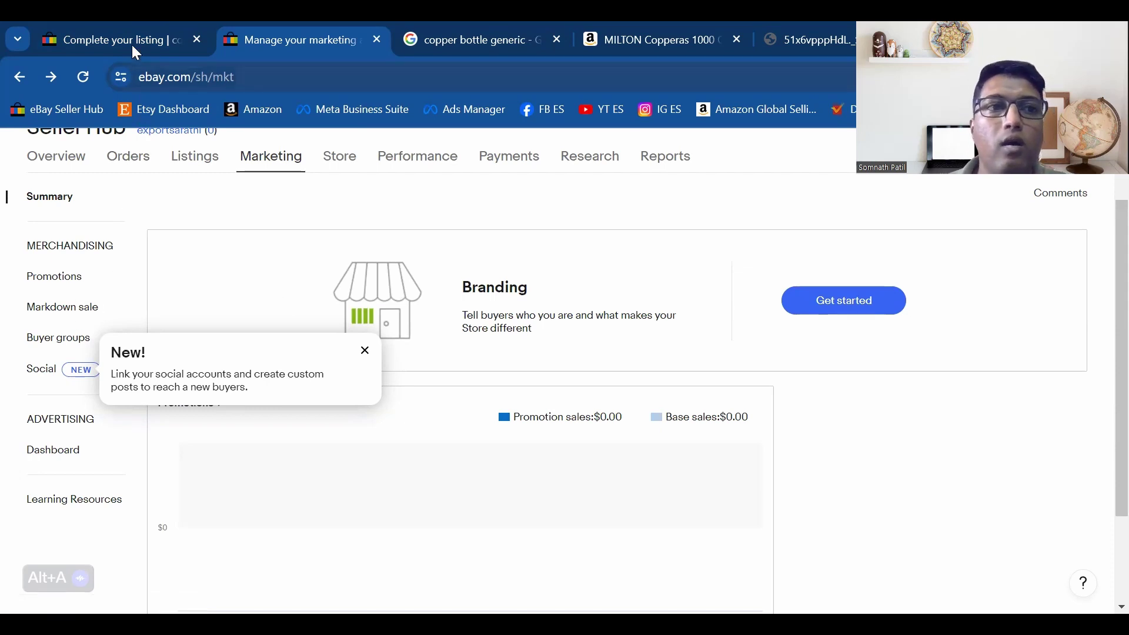
Return to the listing draft and enable volume pricing at 10% for two, 15% for three and 20% for four or more items
{"action": "mouse_move", "coordinate": [134, 40]}
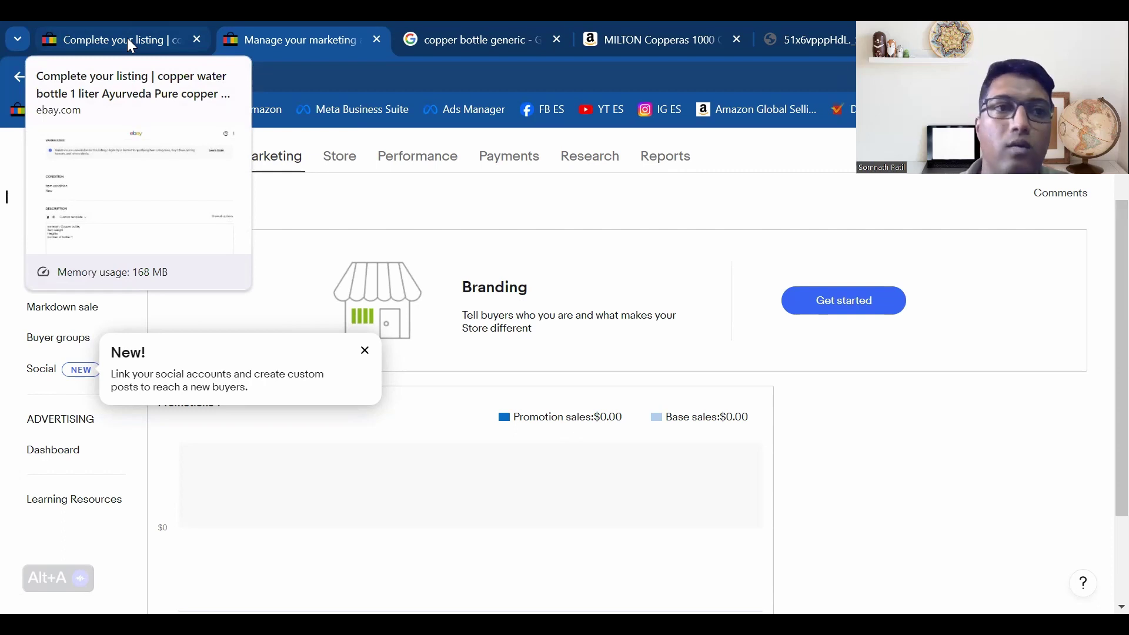
{"action": "left_click", "coordinate": [128, 40]}
{"action": "scroll", "coordinate": [343, 297], "scroll_direction": "down", "scroll_amount": 7}
{"action": "scroll", "coordinate": [260, 292], "scroll_direction": "down", "scroll_amount": 8}
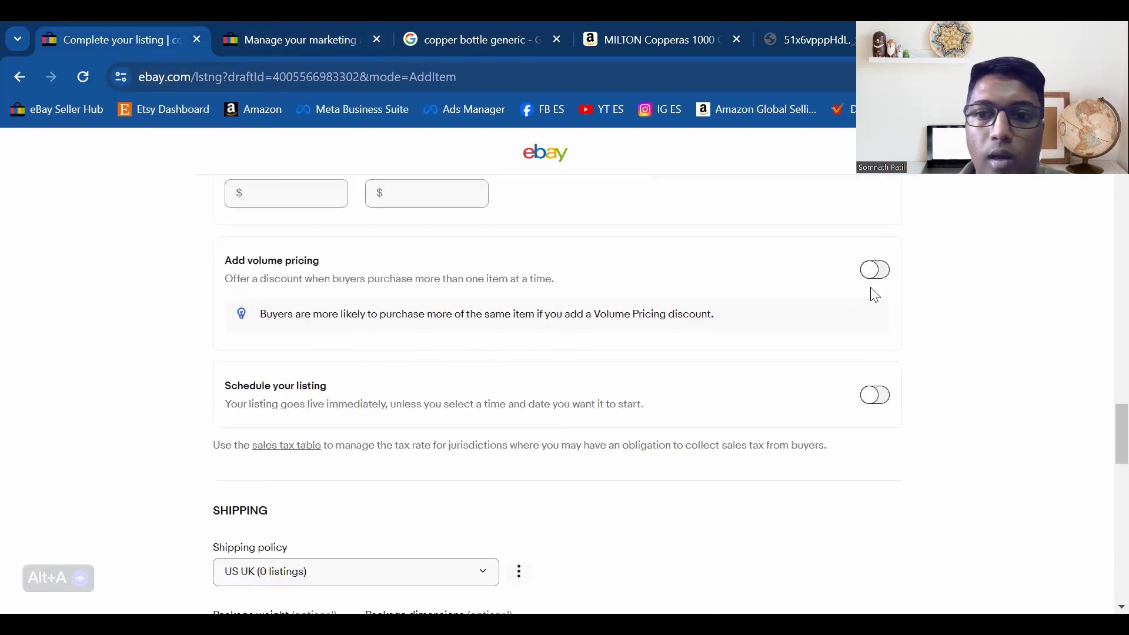
{"action": "left_click", "coordinate": [875, 271]}
{"action": "scroll", "coordinate": [456, 312], "scroll_direction": "down", "scroll_amount": 2}
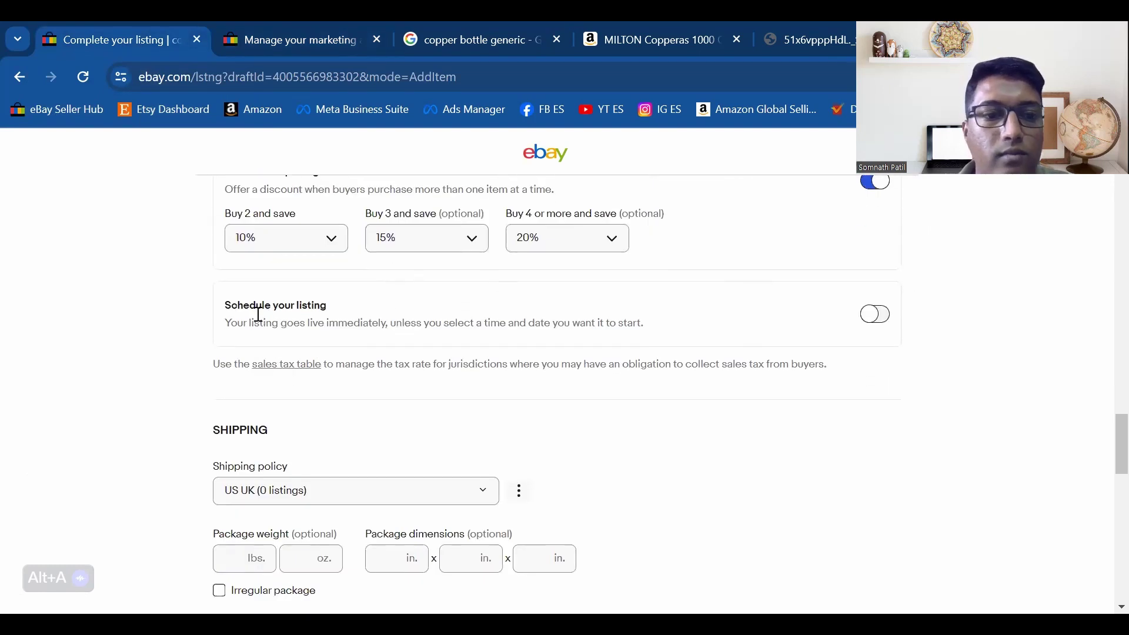
Select the US UK shipping policy for the listing and look over the package, location and promoted listing settings
{"action": "scroll", "coordinate": [258, 317], "scroll_direction": "down", "scroll_amount": 2}
{"action": "scroll", "coordinate": [435, 323], "scroll_direction": "down", "scroll_amount": 2}
{"action": "left_click", "coordinate": [418, 317]}
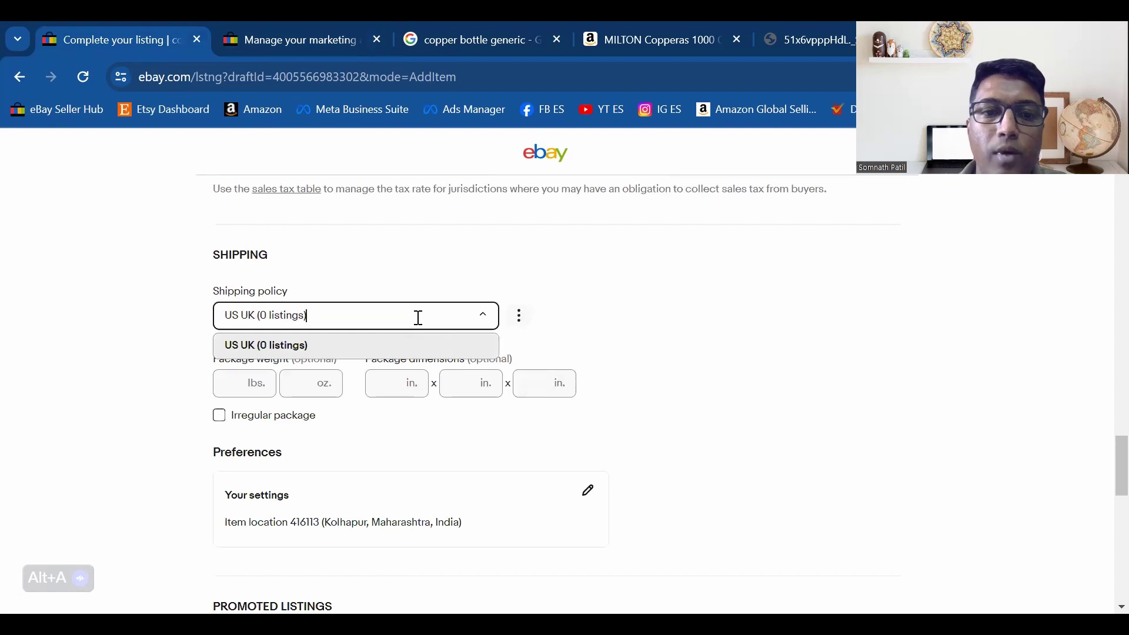
{"action": "left_click", "coordinate": [321, 348]}
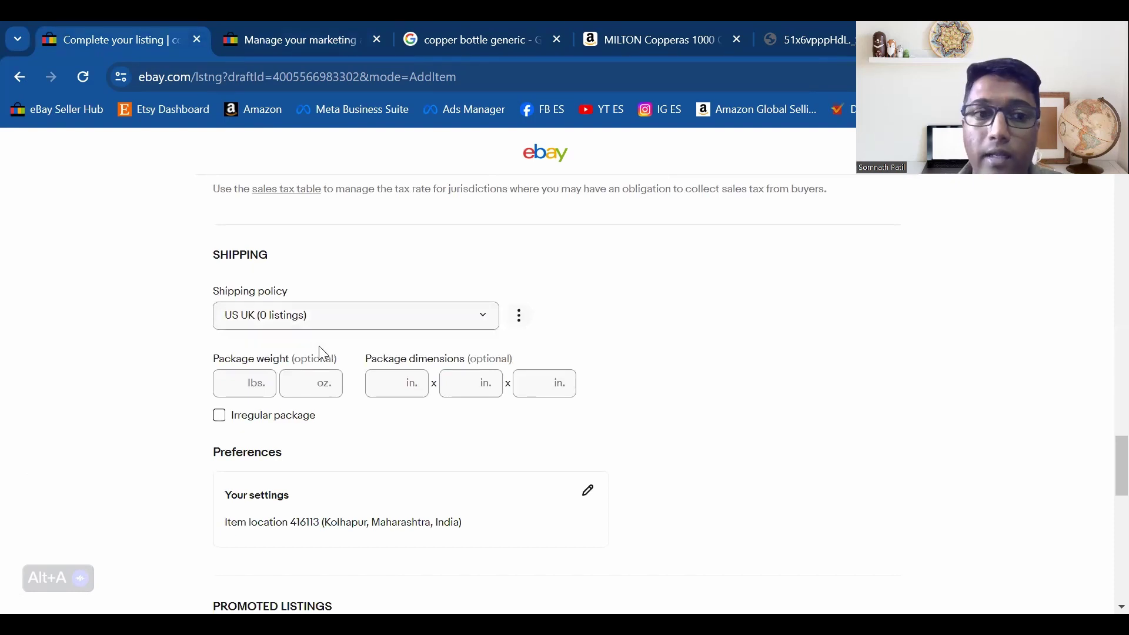
{"action": "scroll", "coordinate": [293, 317], "scroll_direction": "down", "scroll_amount": 2}
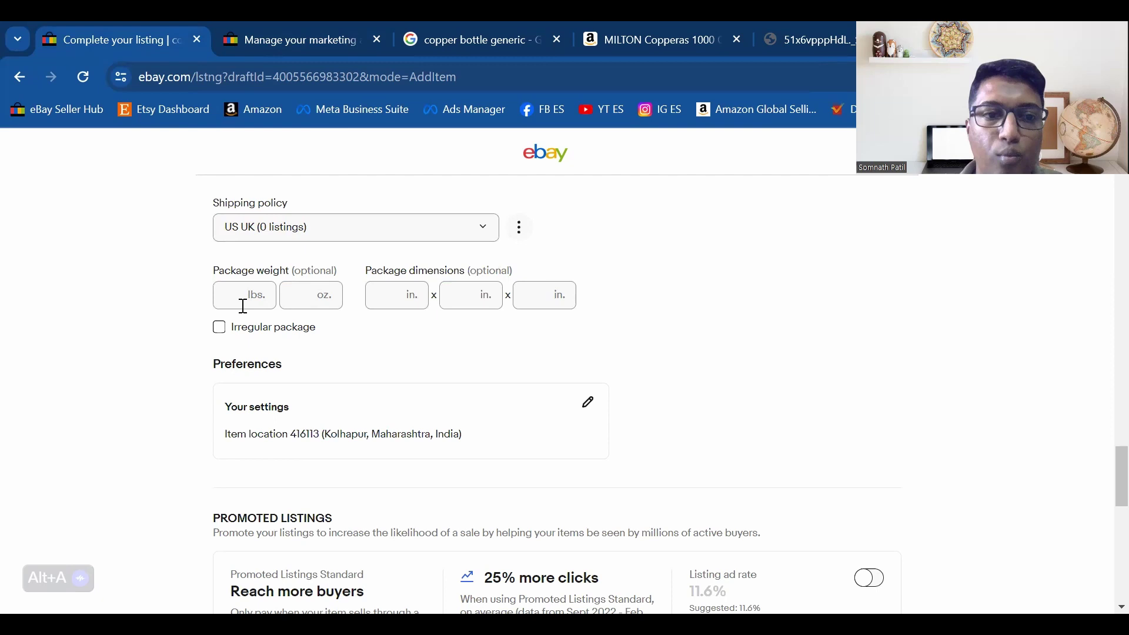
{"action": "scroll", "coordinate": [249, 301], "scroll_direction": "down", "scroll_amount": 3}
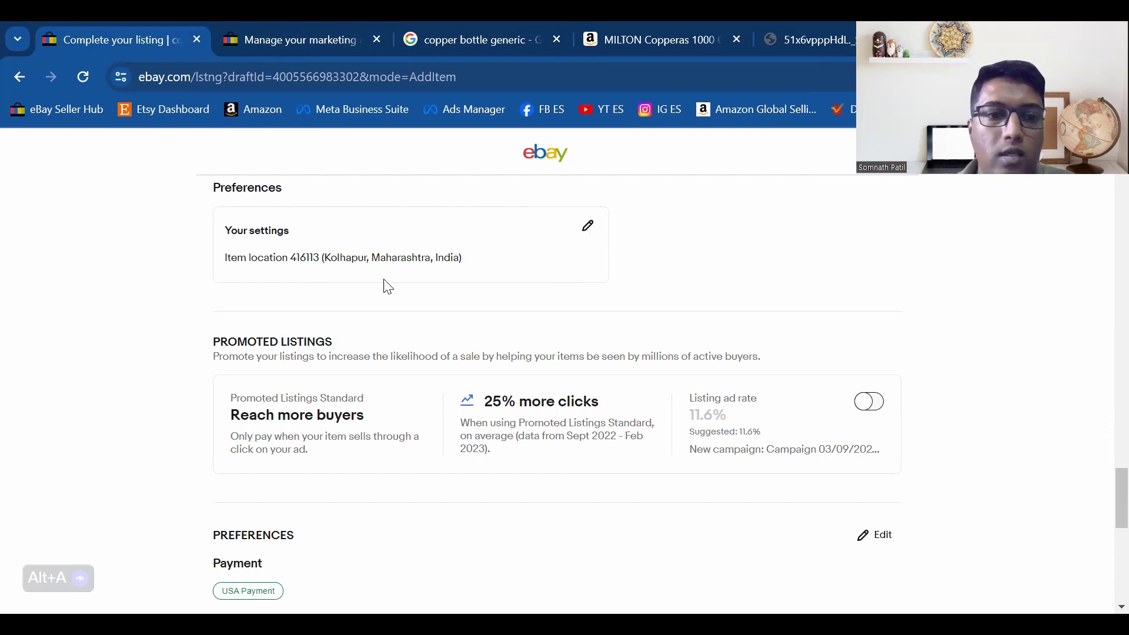
Review the promoted listings, payment preferences and shipping location sections of the listing draft
{"action": "scroll", "coordinate": [152, 306], "scroll_direction": "down", "scroll_amount": 3}
{"action": "scroll", "coordinate": [152, 306], "scroll_direction": "down", "scroll_amount": 3}
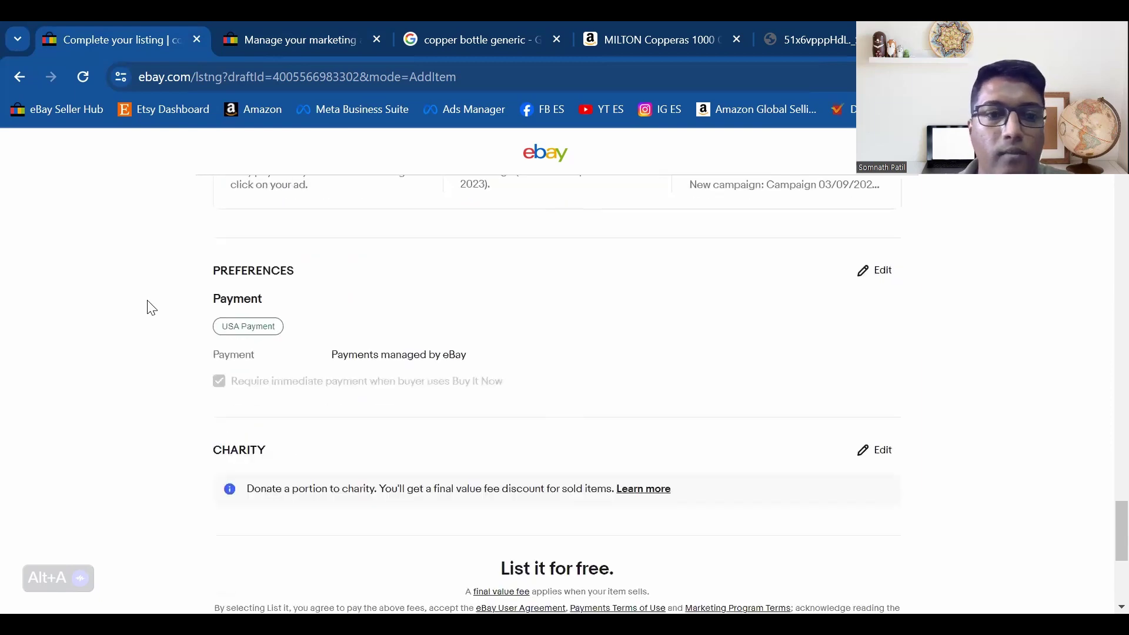
{"action": "scroll", "coordinate": [327, 319], "scroll_direction": "up", "scroll_amount": 3}
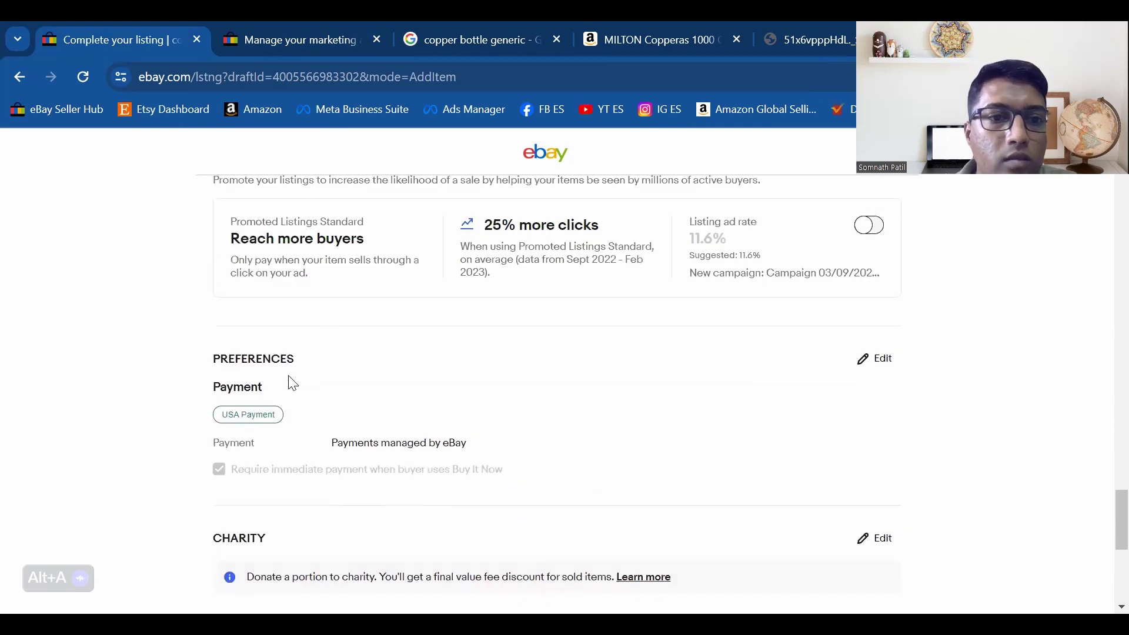
{"action": "scroll", "coordinate": [289, 383], "scroll_direction": "up", "scroll_amount": 6}
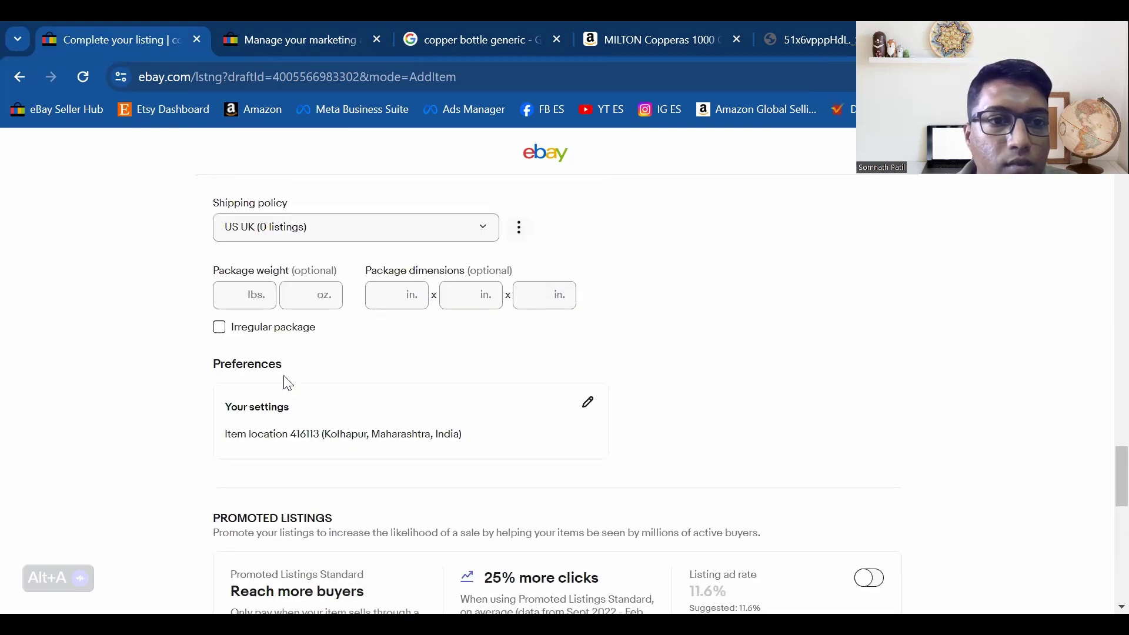
{"action": "scroll", "coordinate": [290, 376], "scroll_direction": "down", "scroll_amount": 7}
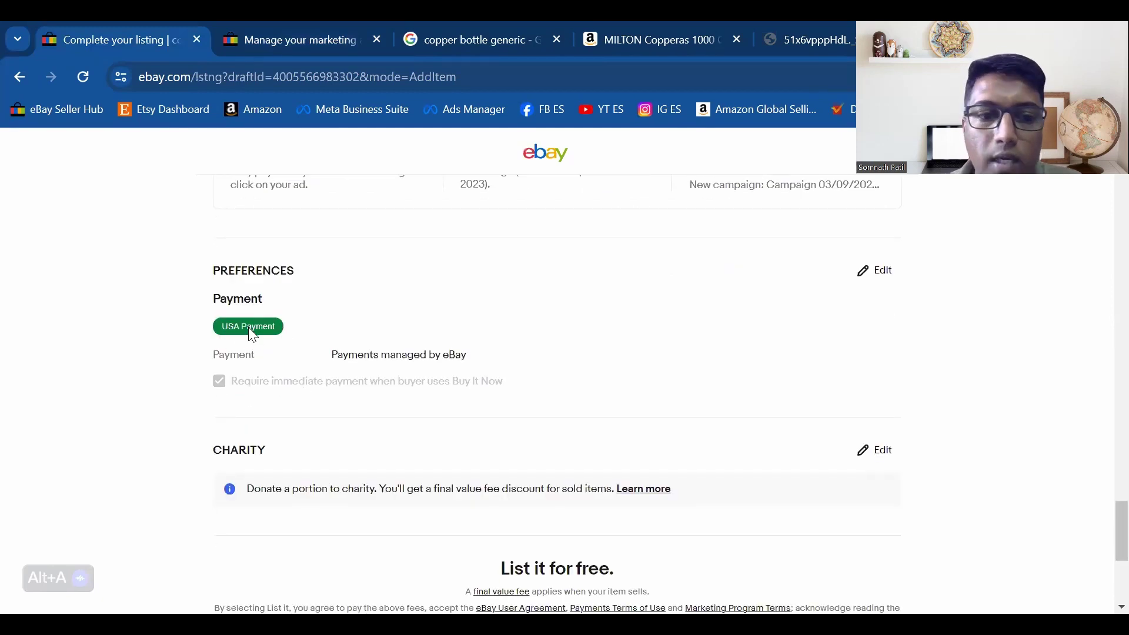
{"action": "scroll", "coordinate": [256, 330], "scroll_direction": "down", "scroll_amount": 4}
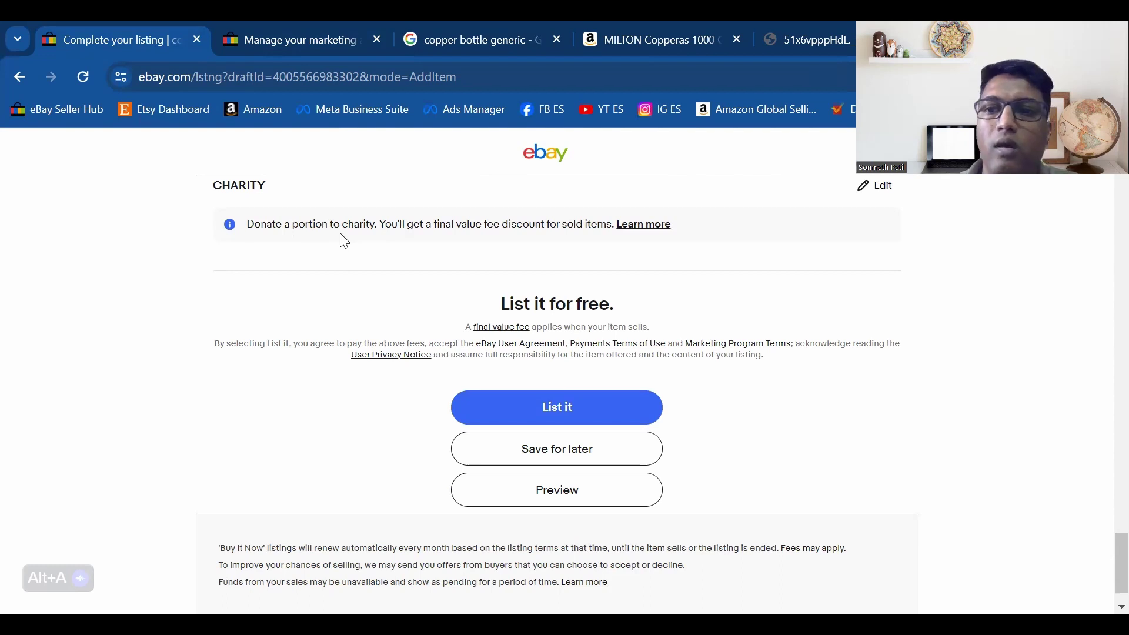
Open the listing's charity donation settings, read how eBay for Charity works, and close them
{"action": "scroll", "coordinate": [529, 270], "scroll_direction": "up", "scroll_amount": 3}
{"action": "scroll", "coordinate": [753, 297], "scroll_direction": "down", "scroll_amount": 1}
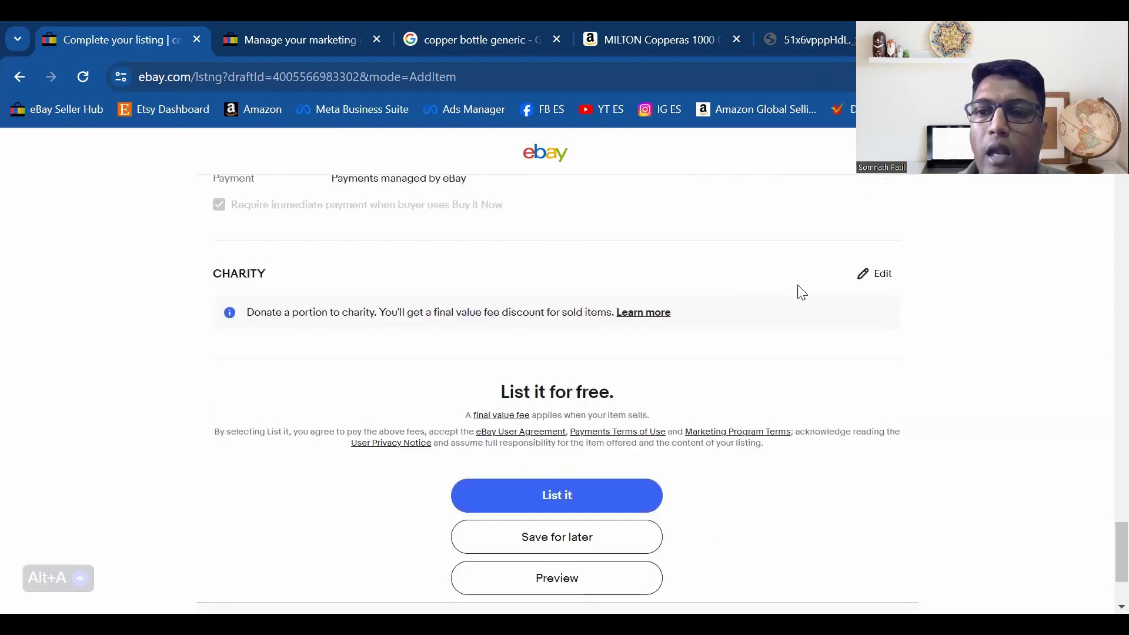
{"action": "left_click", "coordinate": [871, 275]}
{"action": "scroll", "coordinate": [536, 345], "scroll_direction": "down", "scroll_amount": 1}
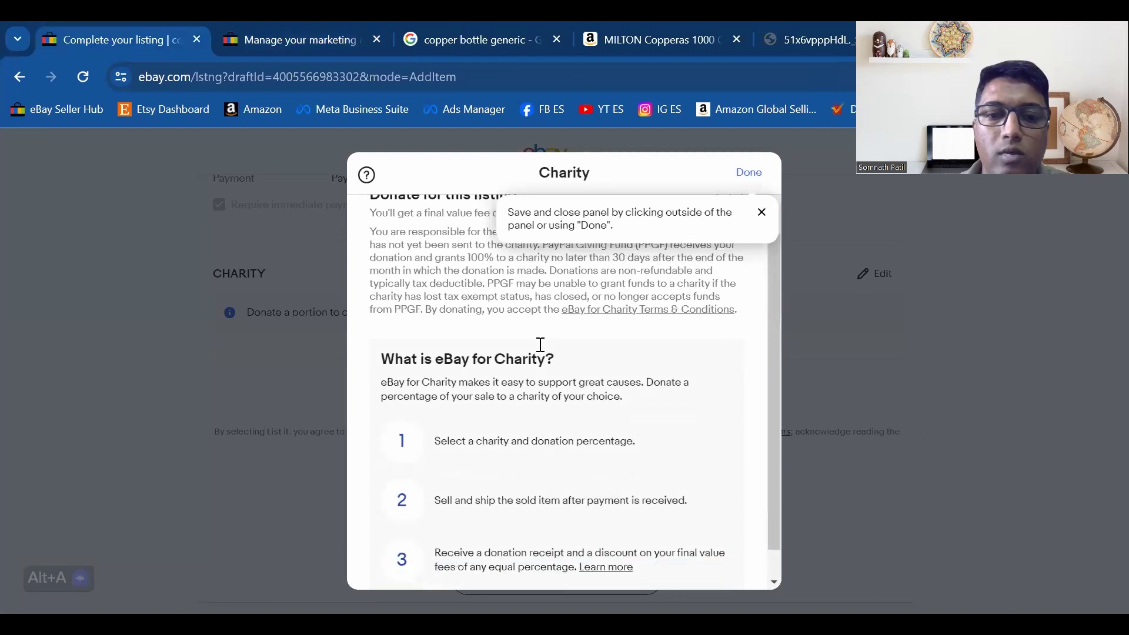
{"action": "left_click", "coordinate": [752, 176]}
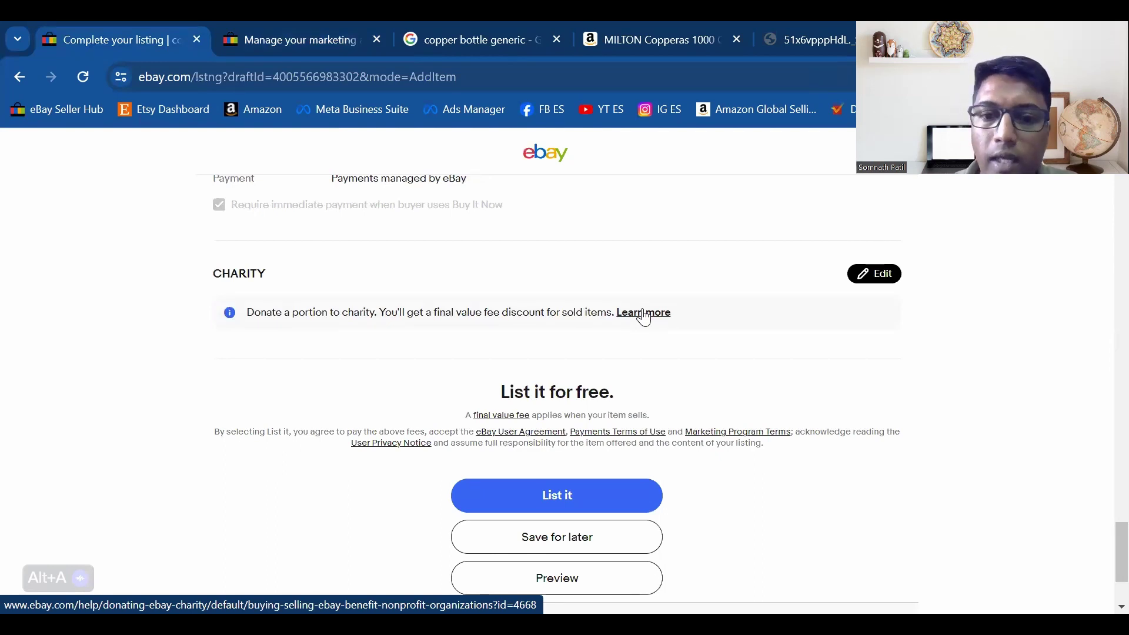
Recheck the draft's promoted listing, payment, package and shipping settings, and its price, quantity, offer and volume pricing settings
{"action": "scroll", "coordinate": [435, 338], "scroll_direction": "up", "scroll_amount": 5}
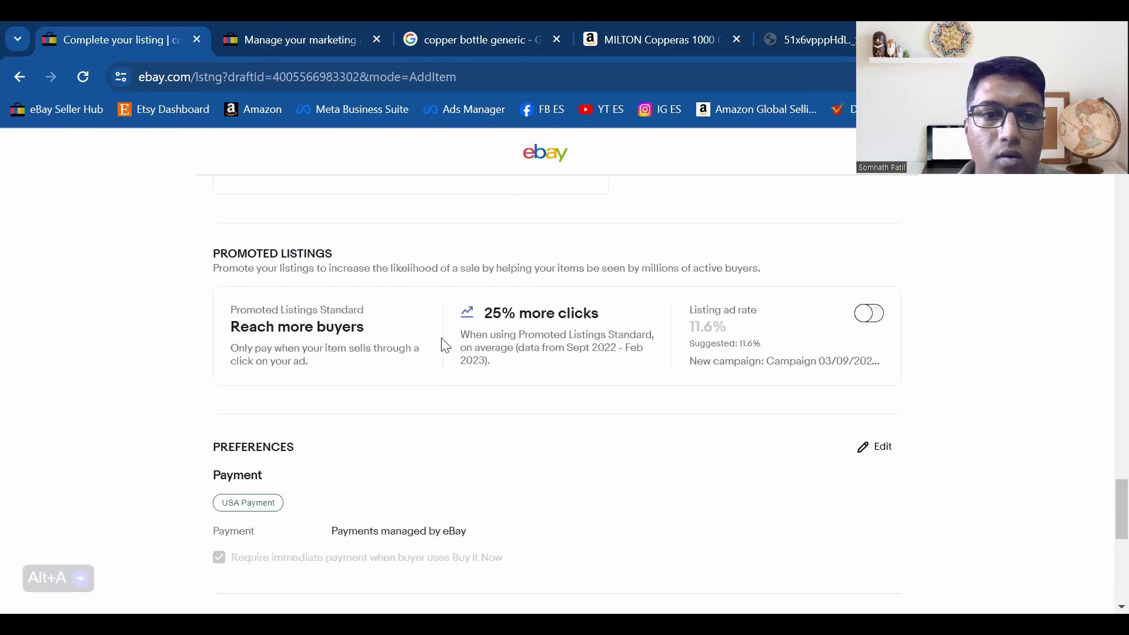
{"action": "scroll", "coordinate": [397, 345], "scroll_direction": "up", "scroll_amount": 2}
{"action": "scroll", "coordinate": [492, 350], "scroll_direction": "up", "scroll_amount": 1}
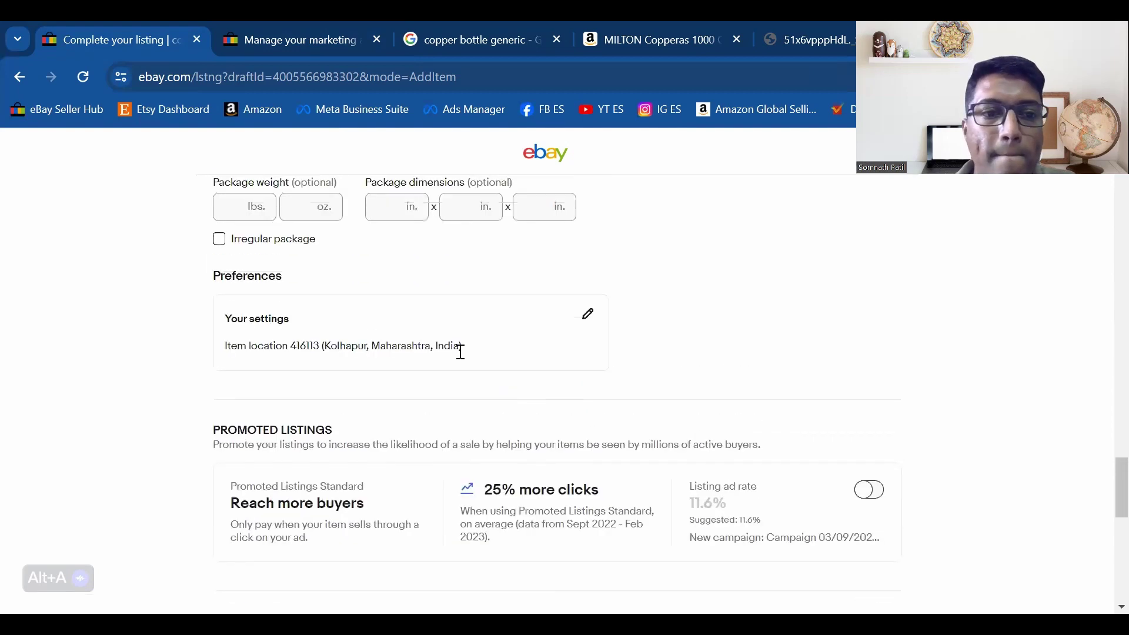
{"action": "scroll", "coordinate": [459, 352], "scroll_direction": "up", "scroll_amount": 4}
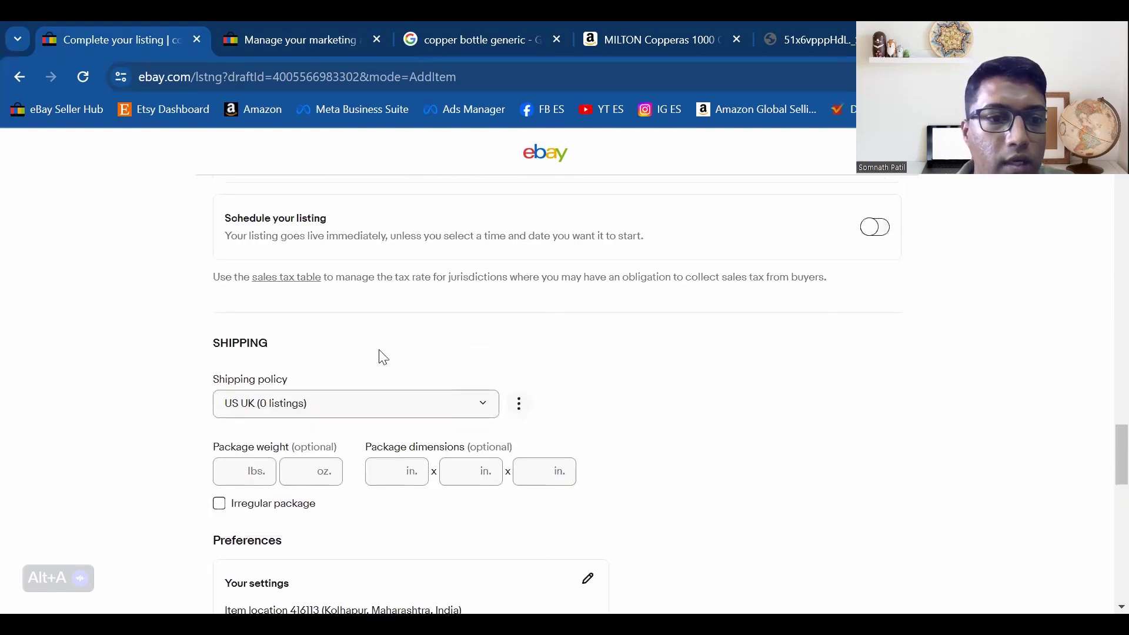
{"action": "scroll", "coordinate": [395, 338], "scroll_direction": "down", "scroll_amount": 7}
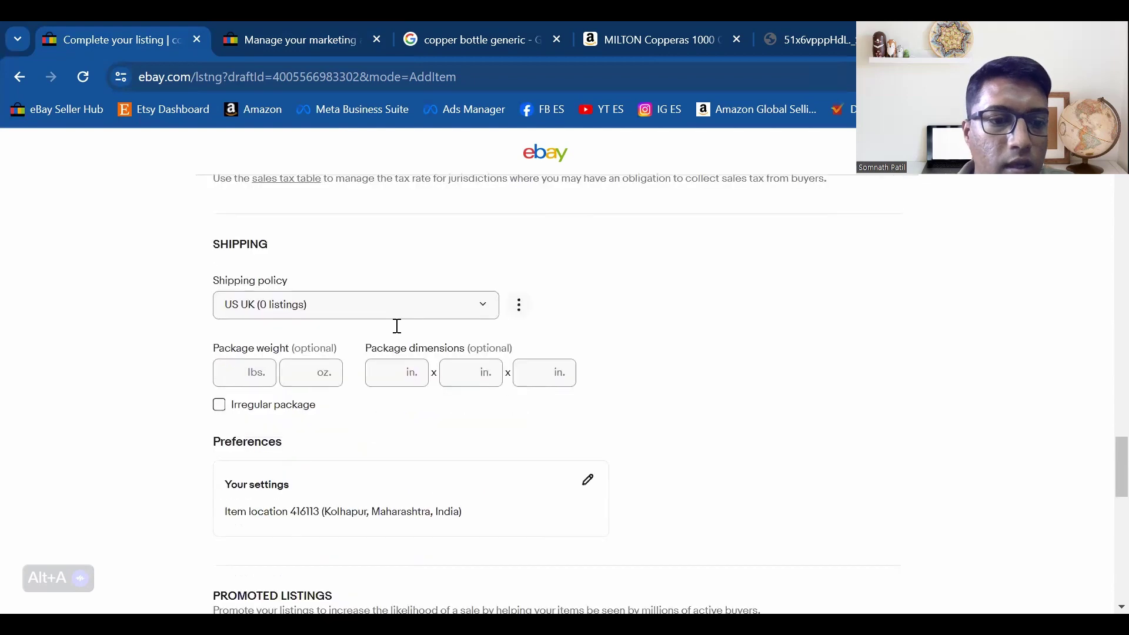
{"action": "scroll", "coordinate": [392, 327], "scroll_direction": "down", "scroll_amount": 6}
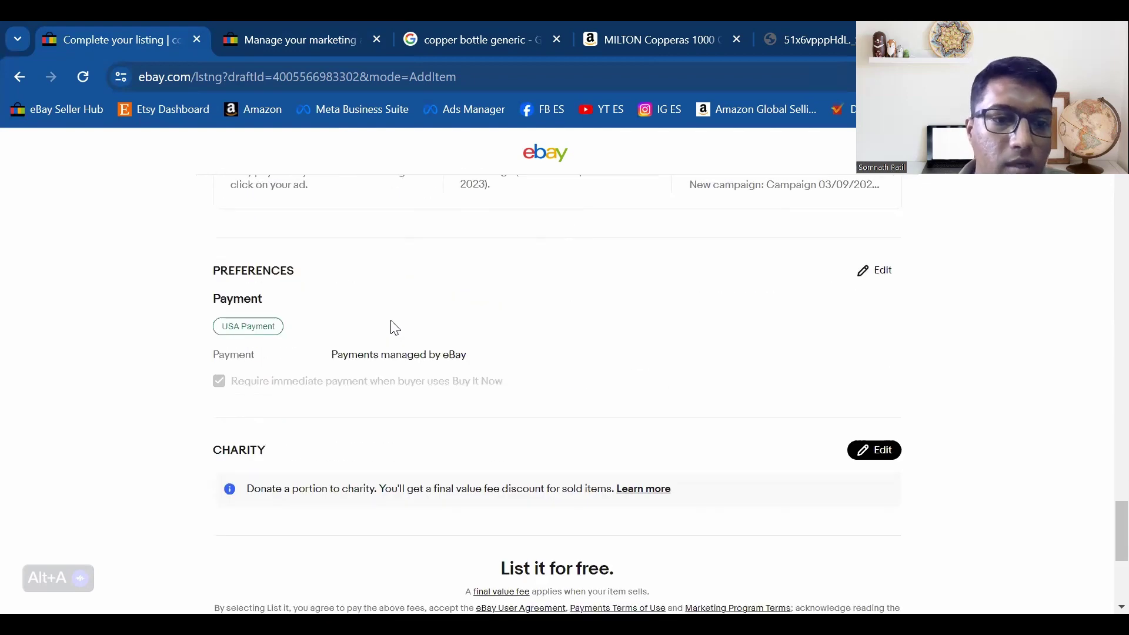
{"action": "scroll", "coordinate": [393, 327], "scroll_direction": "up", "scroll_amount": 10}
{"action": "scroll", "coordinate": [392, 338], "scroll_direction": "up", "scroll_amount": 10}
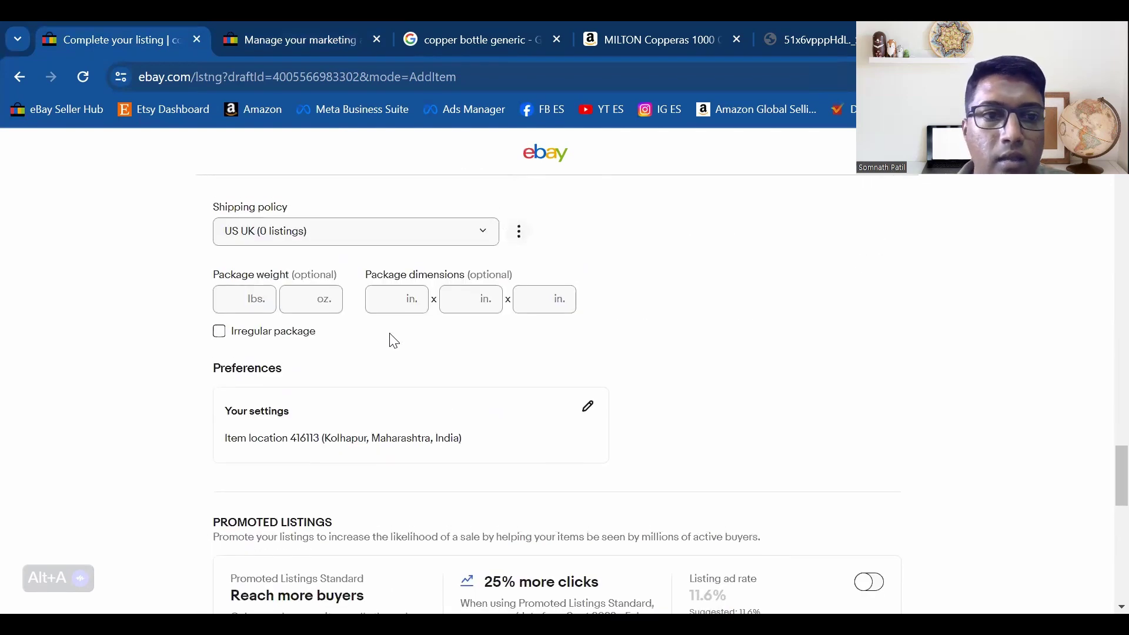
{"action": "scroll", "coordinate": [381, 329], "scroll_direction": "up", "scroll_amount": 5}
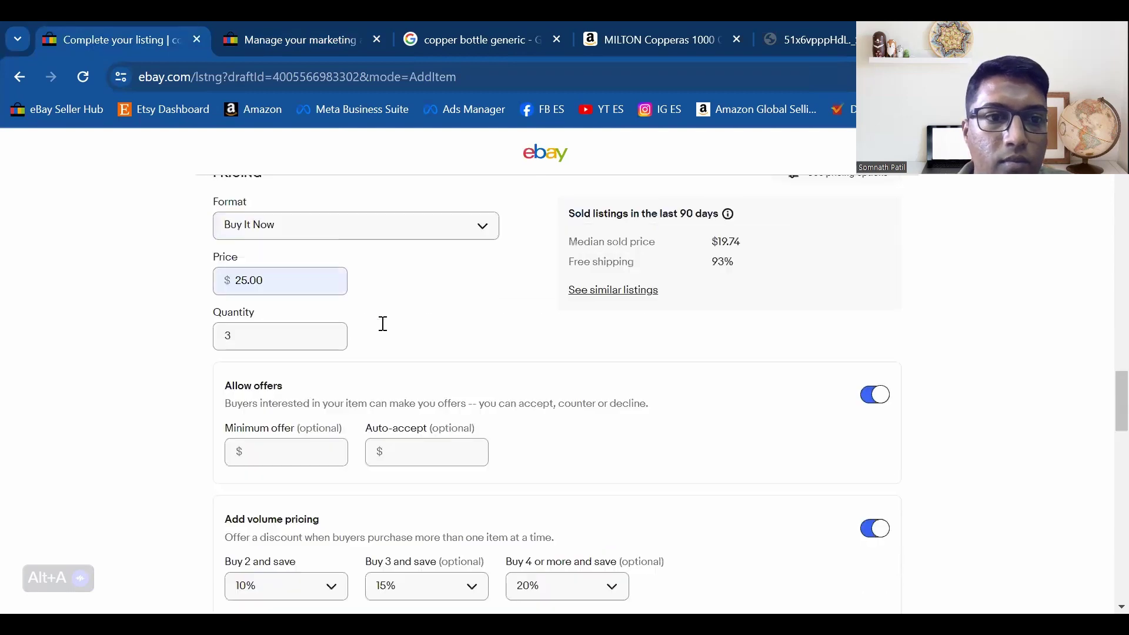
View the details of the selected US UK shipping policy, including services and excluded locations, and close them
{"action": "scroll", "coordinate": [380, 321], "scroll_direction": "down", "scroll_amount": 7}
{"action": "scroll", "coordinate": [381, 316], "scroll_direction": "down", "scroll_amount": 5}
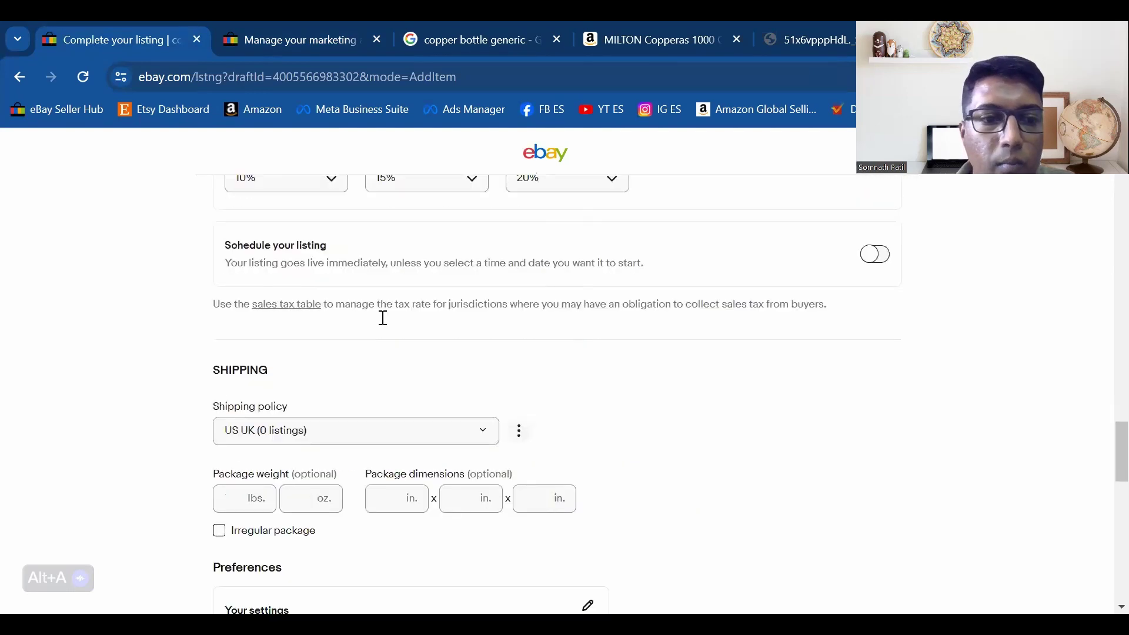
{"action": "left_click", "coordinate": [519, 326]}
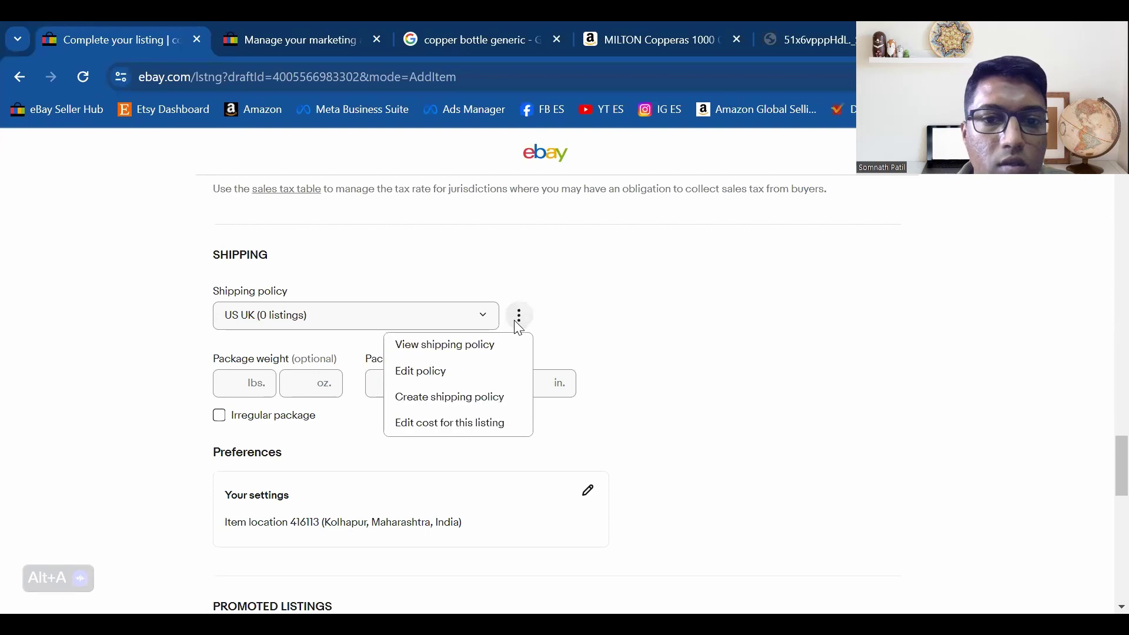
{"action": "left_click", "coordinate": [494, 348]}
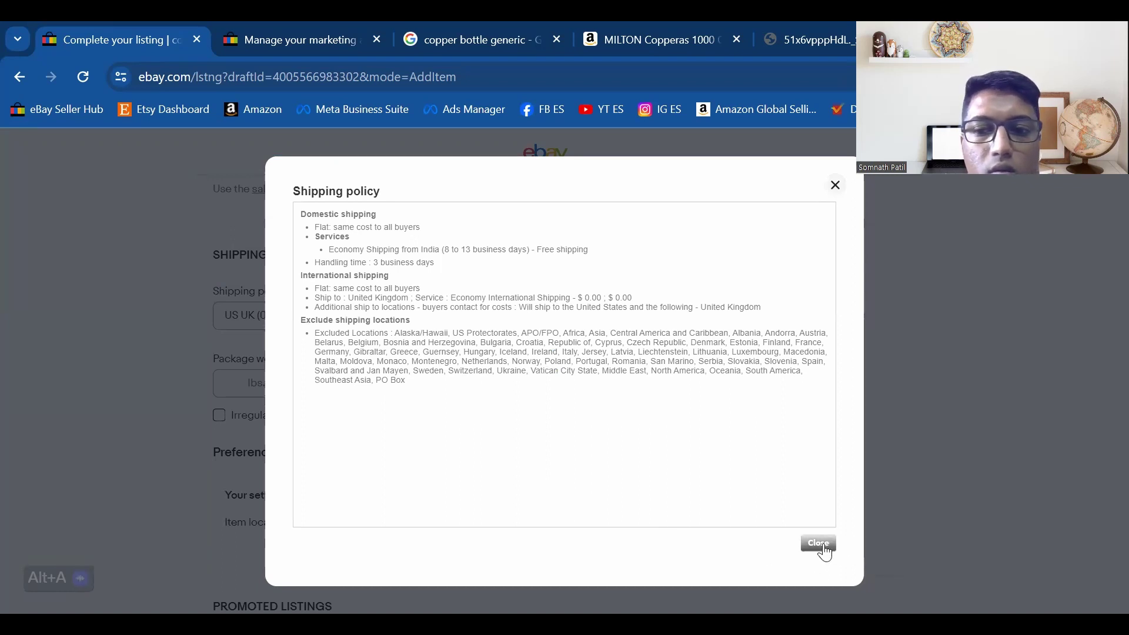
{"action": "left_click", "coordinate": [834, 186]}
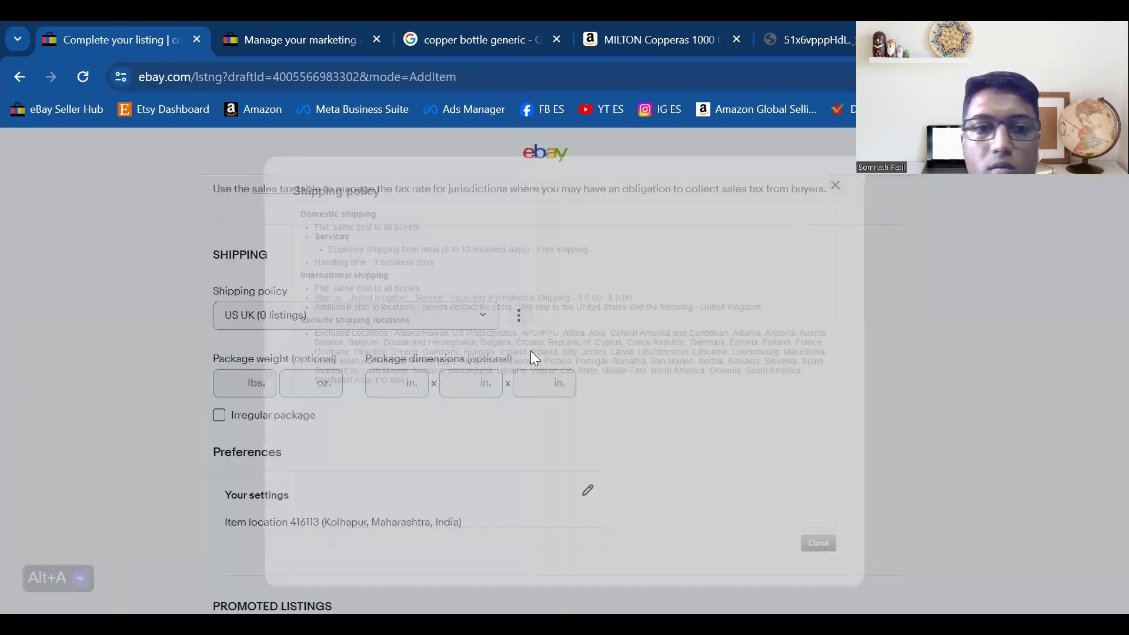
Check the remaining payment and charity sections of the draft and publish the copper water bottle listing
{"action": "scroll", "coordinate": [532, 358], "scroll_direction": "down", "scroll_amount": 2}
{"action": "scroll", "coordinate": [283, 324], "scroll_direction": "down", "scroll_amount": 8}
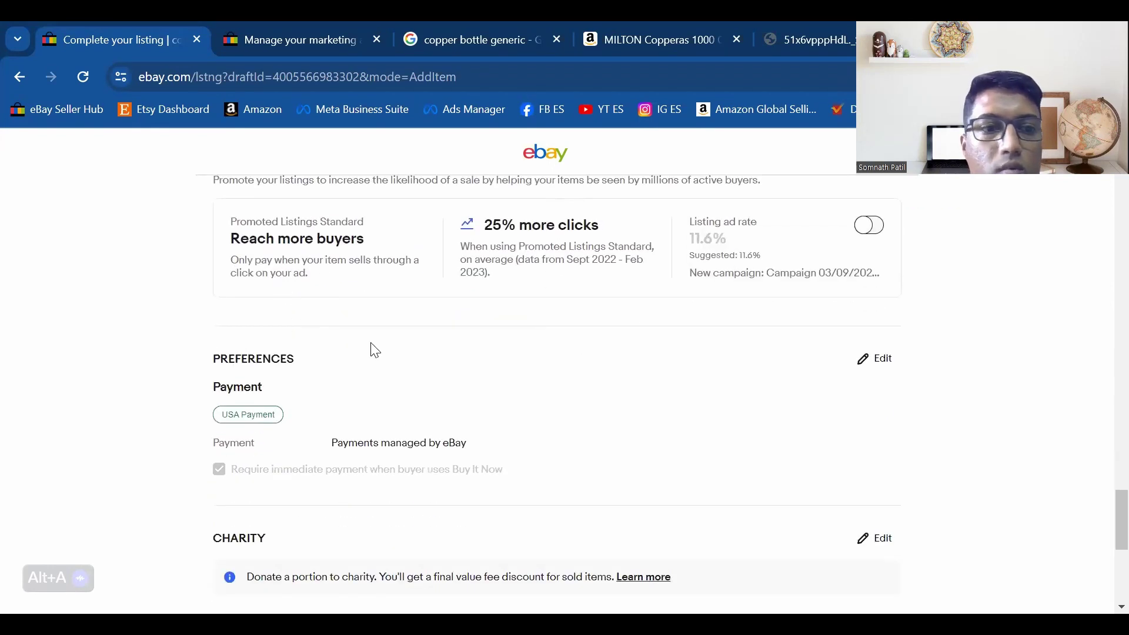
{"action": "scroll", "coordinate": [337, 359], "scroll_direction": "down", "scroll_amount": 2}
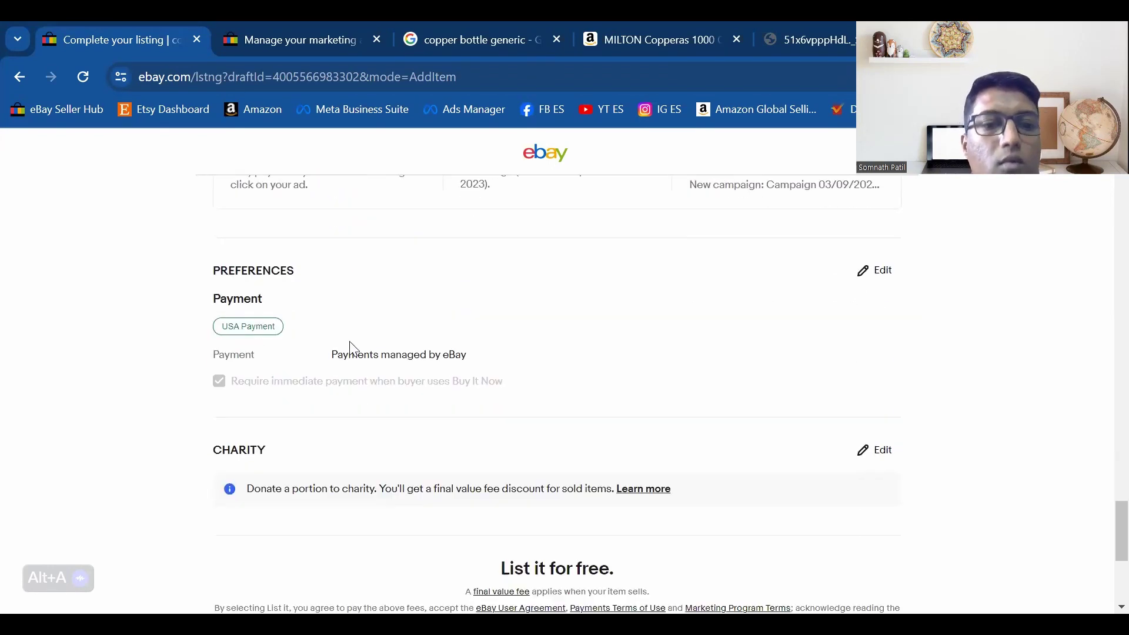
{"action": "scroll", "coordinate": [262, 324], "scroll_direction": "down", "scroll_amount": 3}
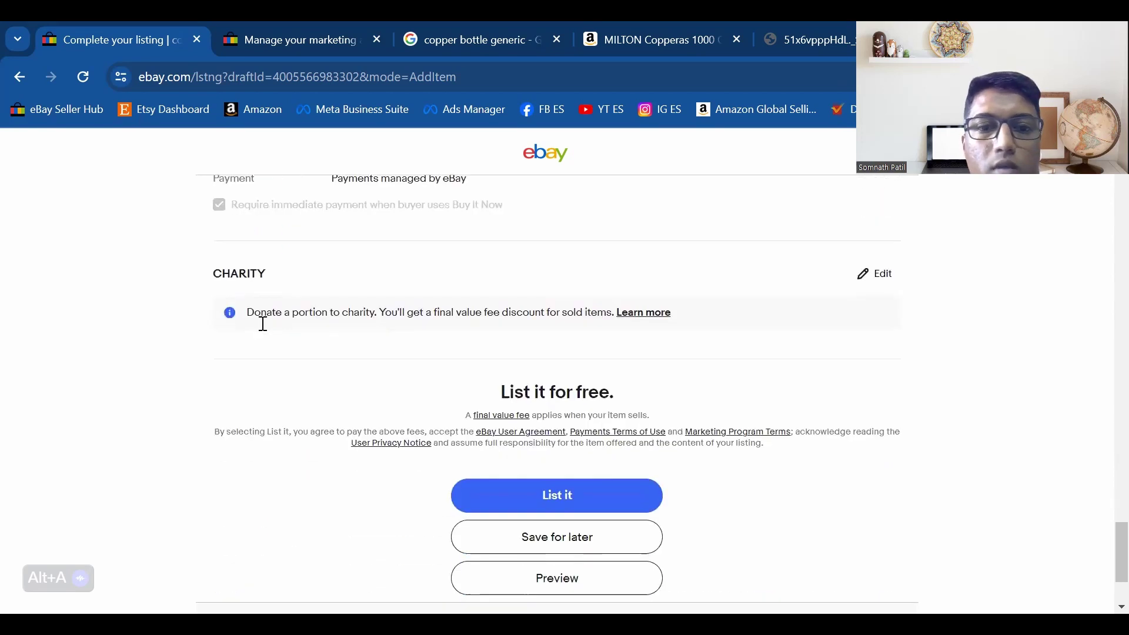
{"action": "scroll", "coordinate": [482, 313], "scroll_direction": "down", "scroll_amount": 2}
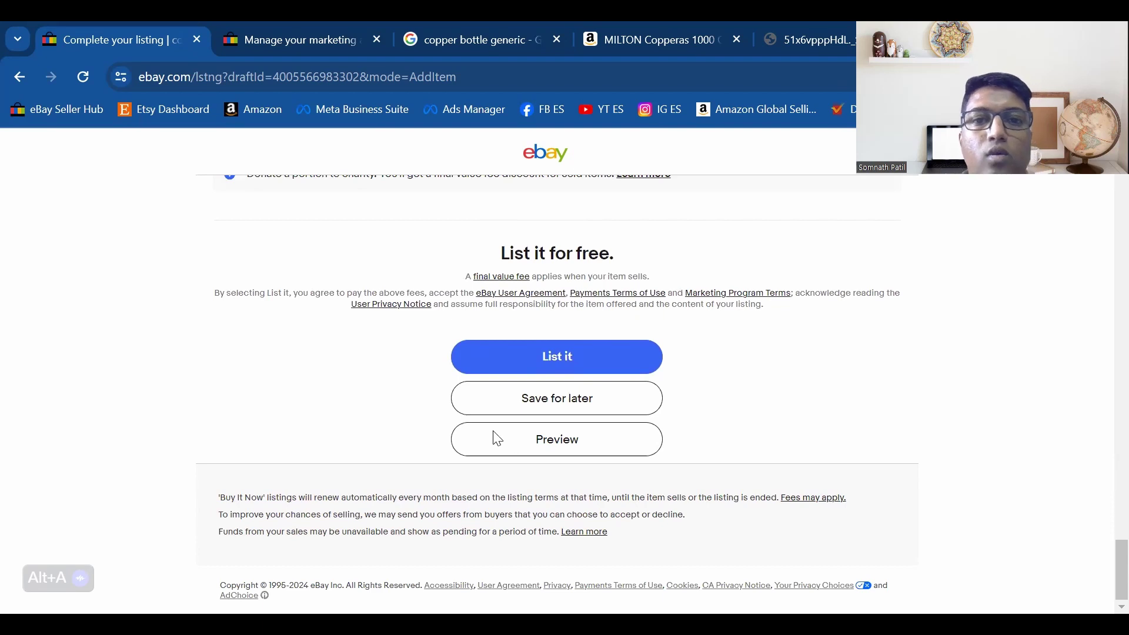
{"action": "scroll", "coordinate": [497, 438], "scroll_direction": "up", "scroll_amount": 15}
{"action": "scroll", "coordinate": [497, 438], "scroll_direction": "down", "scroll_amount": 15}
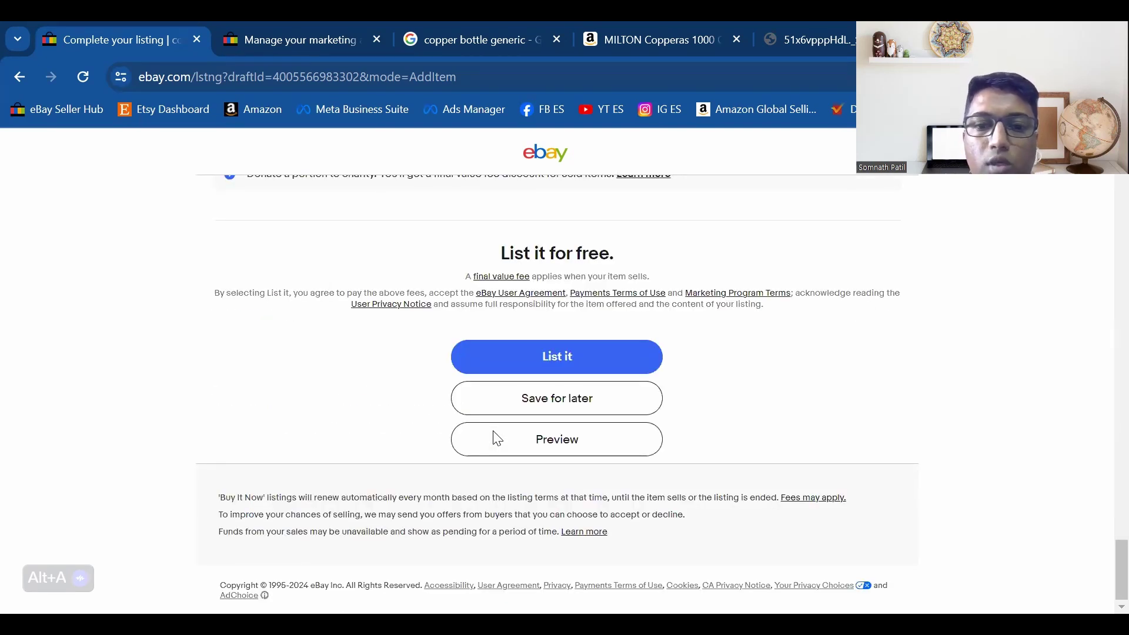
{"action": "left_click", "coordinate": [497, 438]}
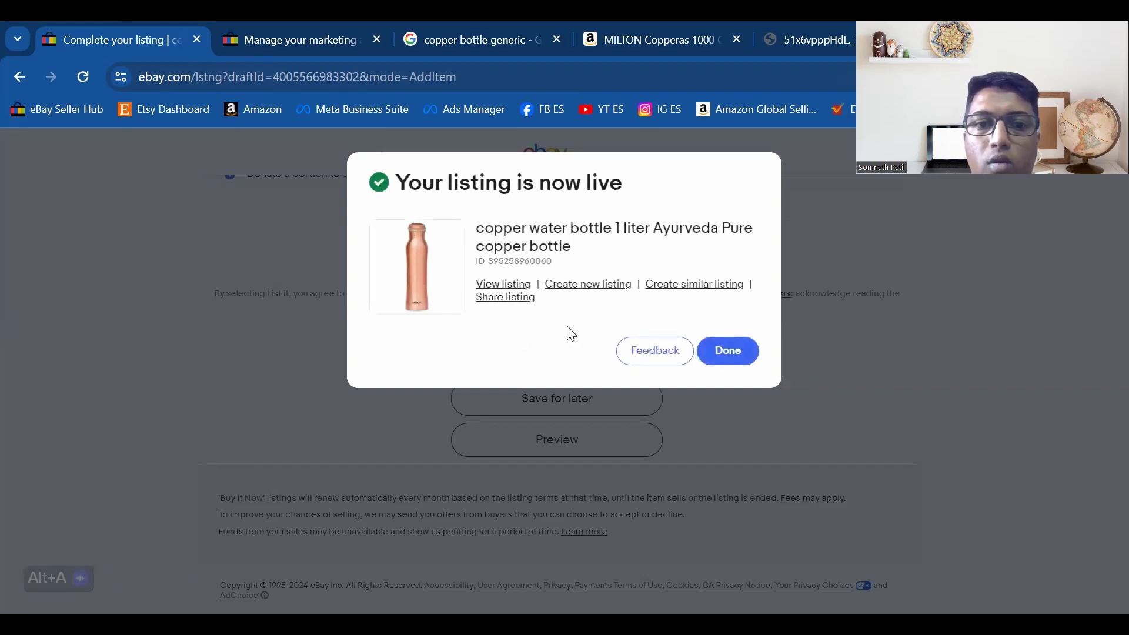
Open the published copper bottle listing and look over its photos, price, purchase options and shipping summary
{"action": "left_click", "coordinate": [513, 289]}
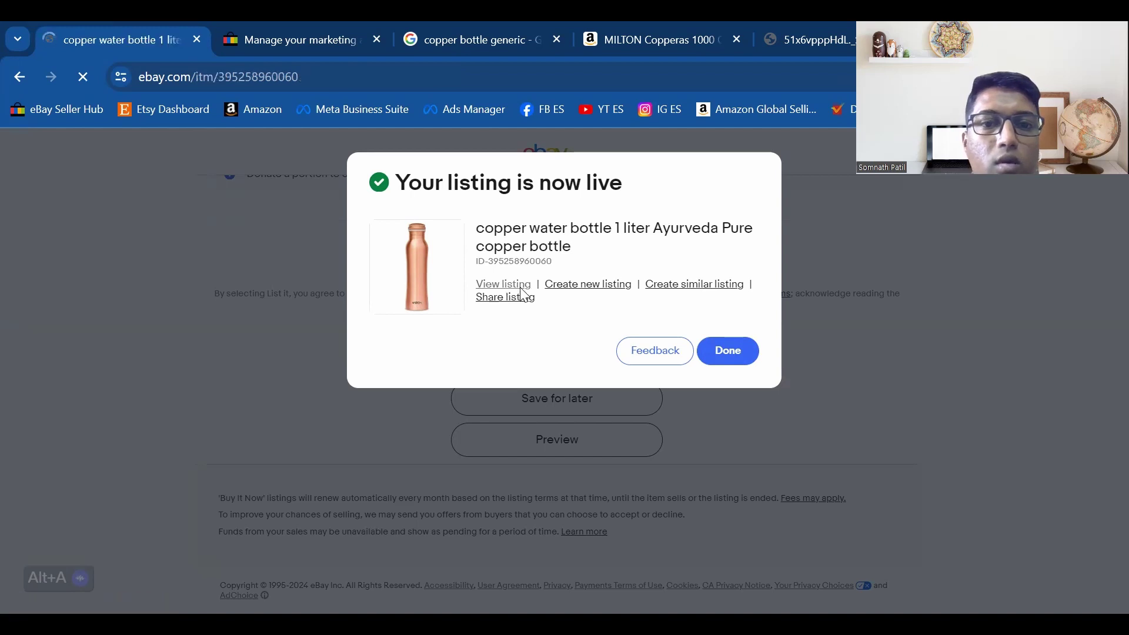
{"action": "scroll", "coordinate": [262, 364], "scroll_direction": "down", "scroll_amount": 3}
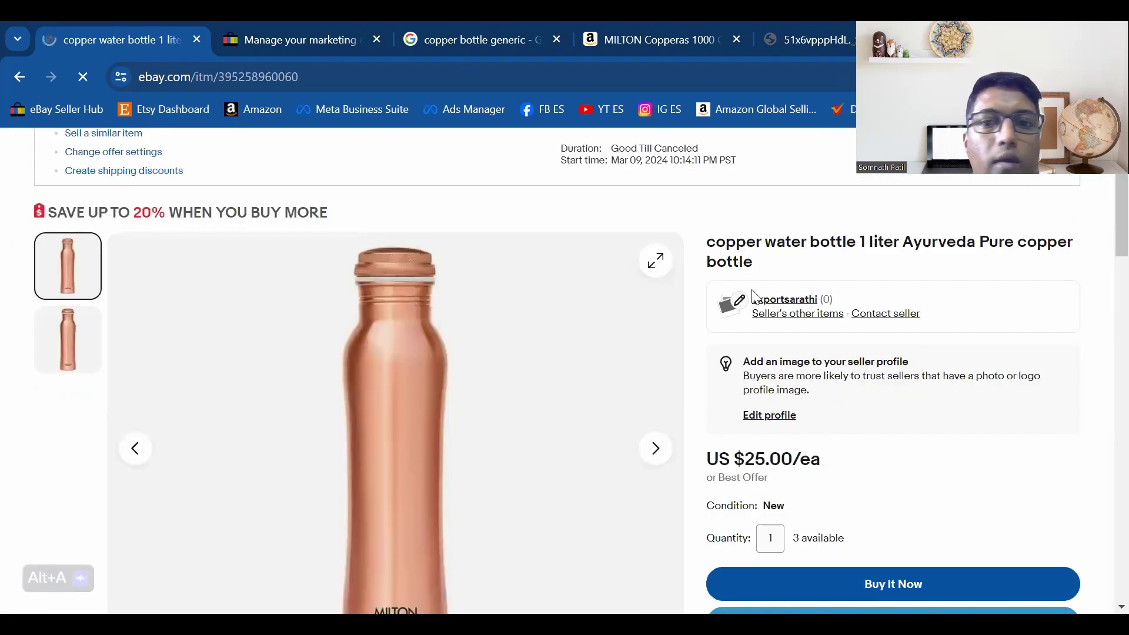
{"action": "scroll", "coordinate": [823, 254], "scroll_direction": "down", "scroll_amount": 2}
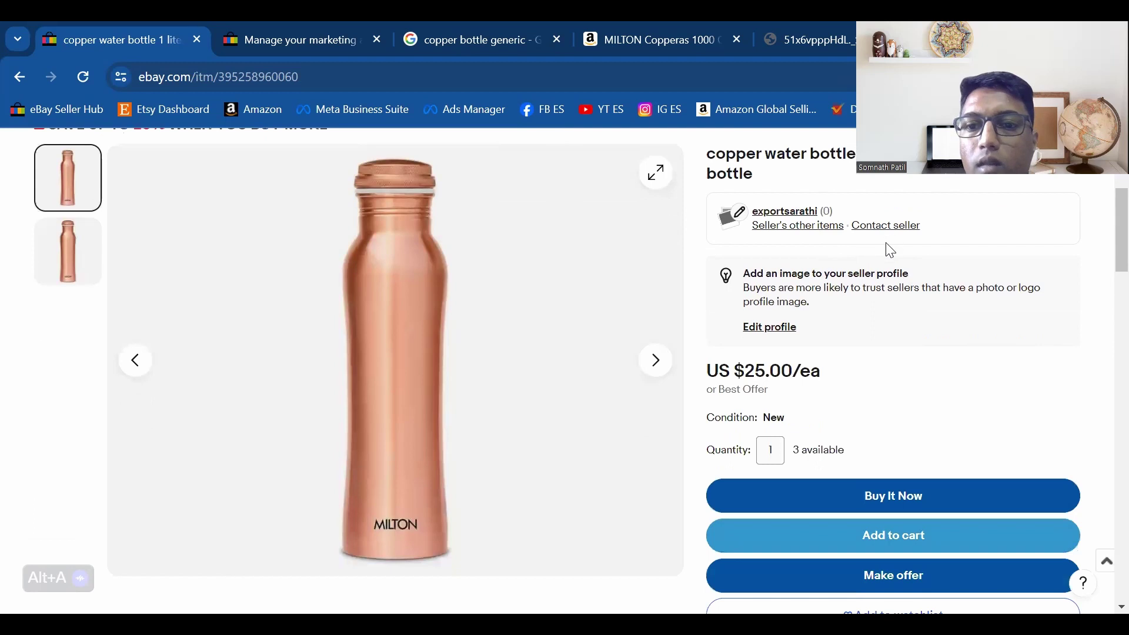
{"action": "scroll", "coordinate": [835, 255], "scroll_direction": "down", "scroll_amount": 2}
{"action": "scroll", "coordinate": [729, 253], "scroll_direction": "down", "scroll_amount": 1}
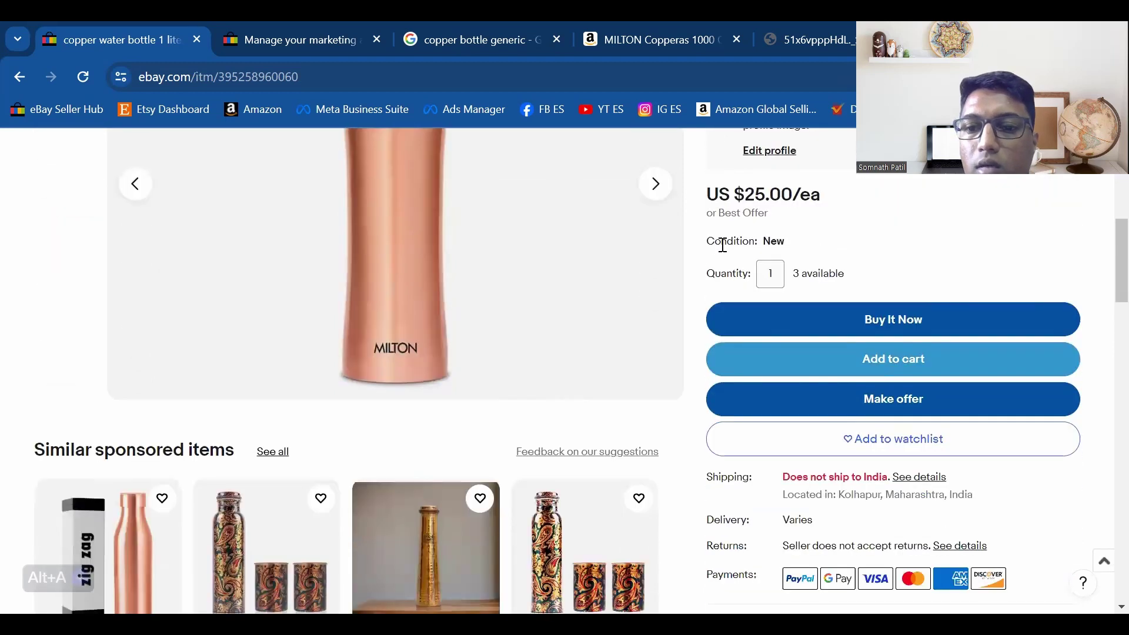
{"action": "scroll", "coordinate": [876, 470], "scroll_direction": "down", "scroll_amount": 2}
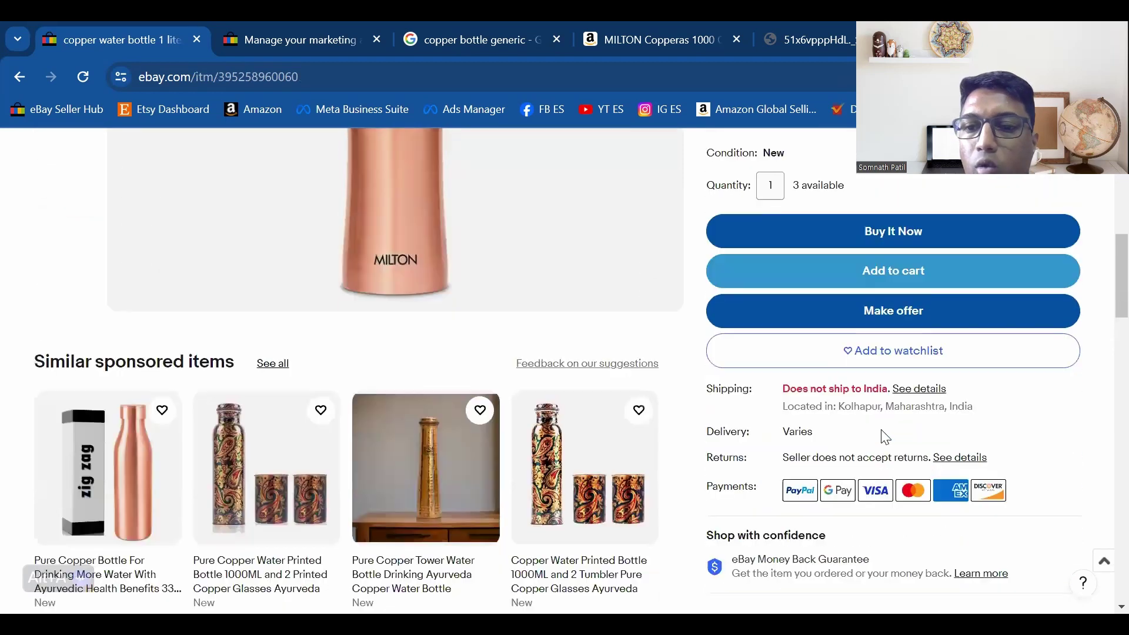
{"action": "scroll", "coordinate": [503, 285], "scroll_direction": "down", "scroll_amount": 6}
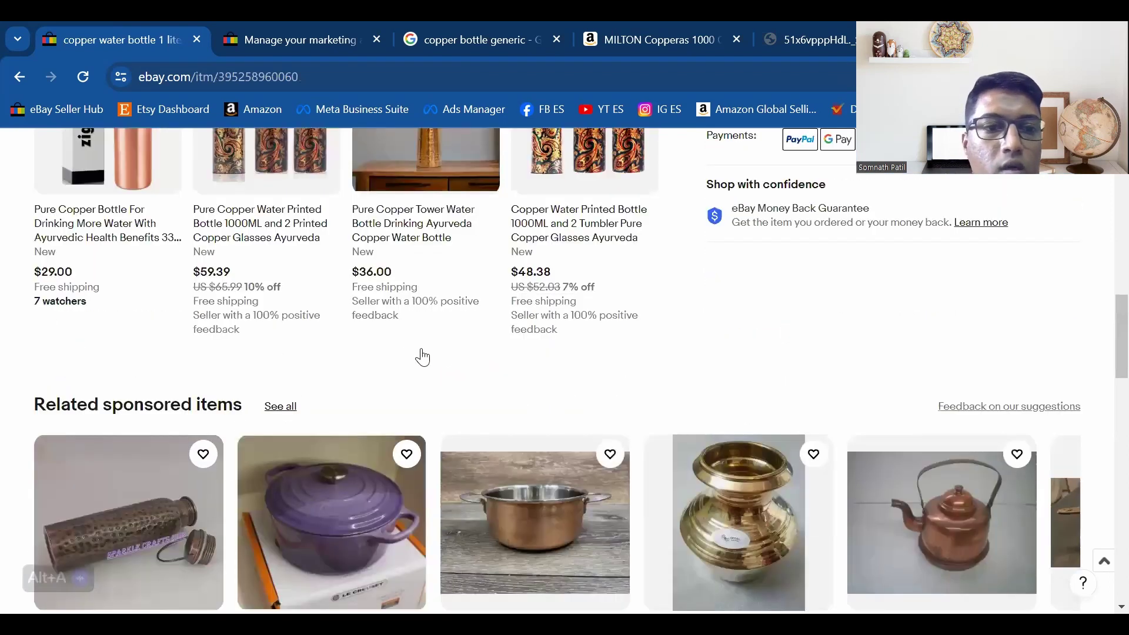
Show the item's shipping, returns and payments details and examine the destination countries, exclusions, handling time and return policy
{"action": "scroll", "coordinate": [306, 353], "scroll_direction": "down", "scroll_amount": 5}
{"action": "left_click", "coordinate": [286, 368]}
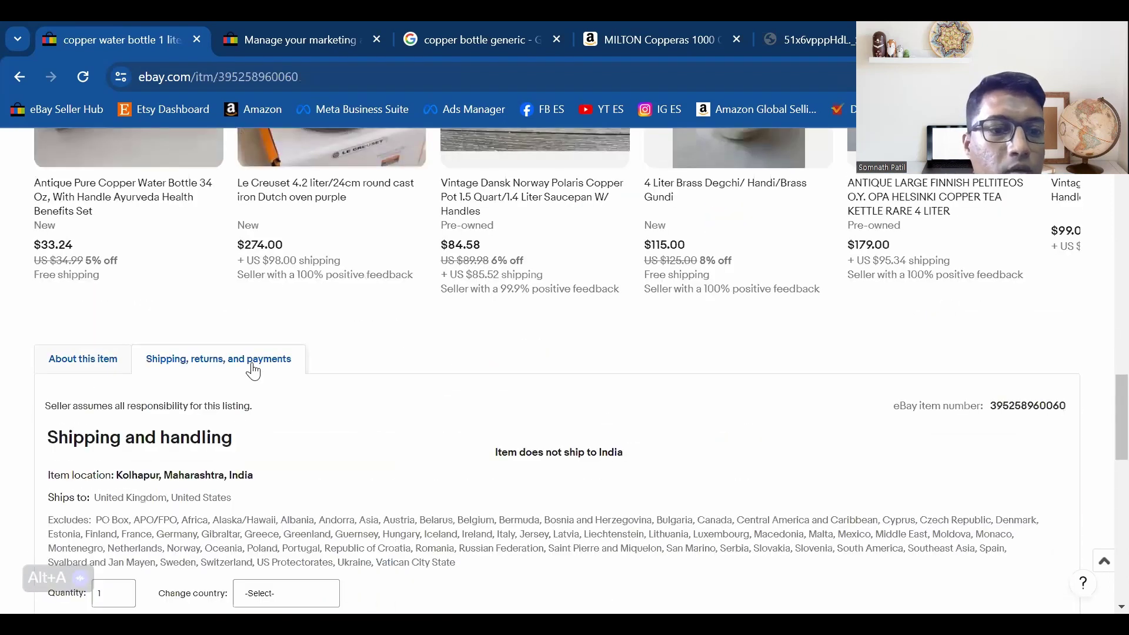
{"action": "scroll", "coordinate": [333, 406], "scroll_direction": "down", "scroll_amount": 3}
{"action": "left_click", "coordinate": [311, 420]}
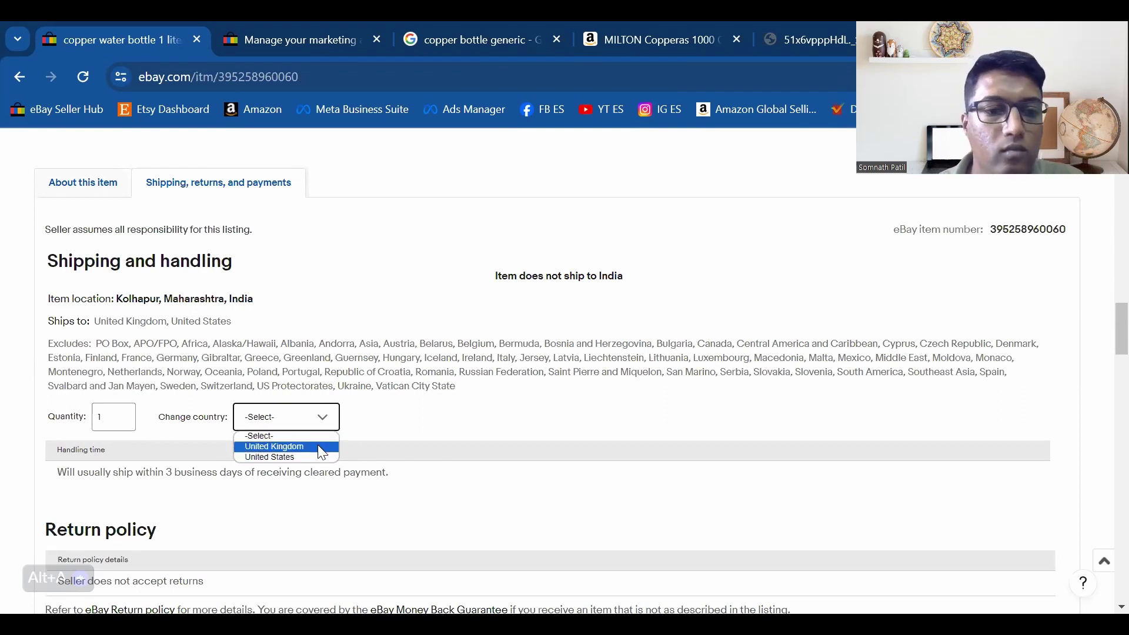
{"action": "scroll", "coordinate": [375, 442], "scroll_direction": "down", "scroll_amount": 1}
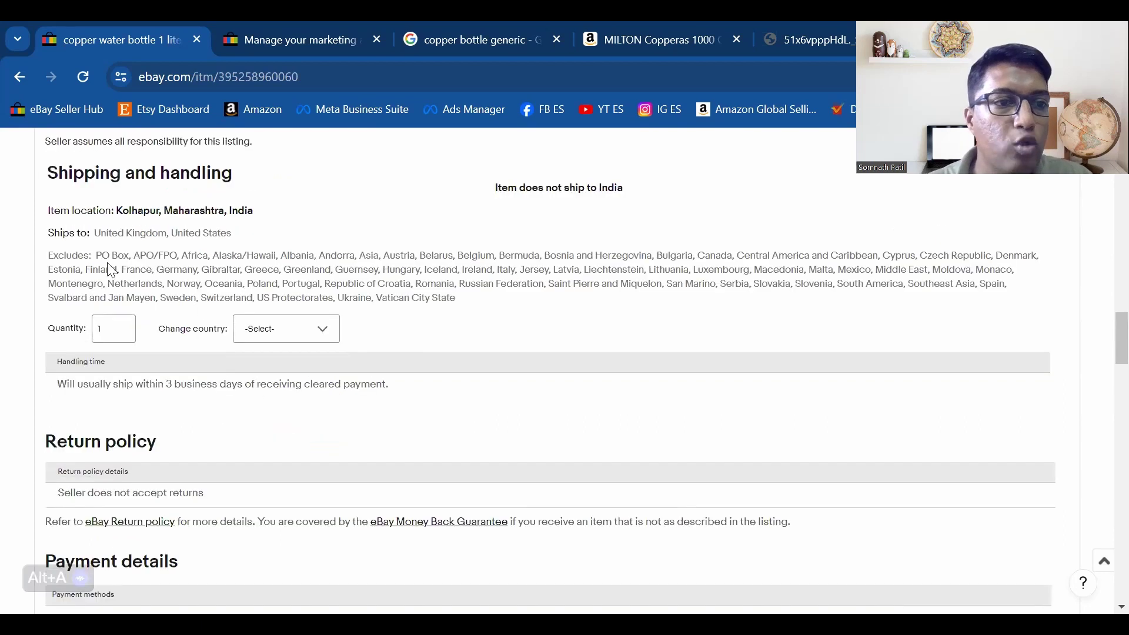
{"action": "scroll", "coordinate": [264, 324], "scroll_direction": "down", "scroll_amount": 1}
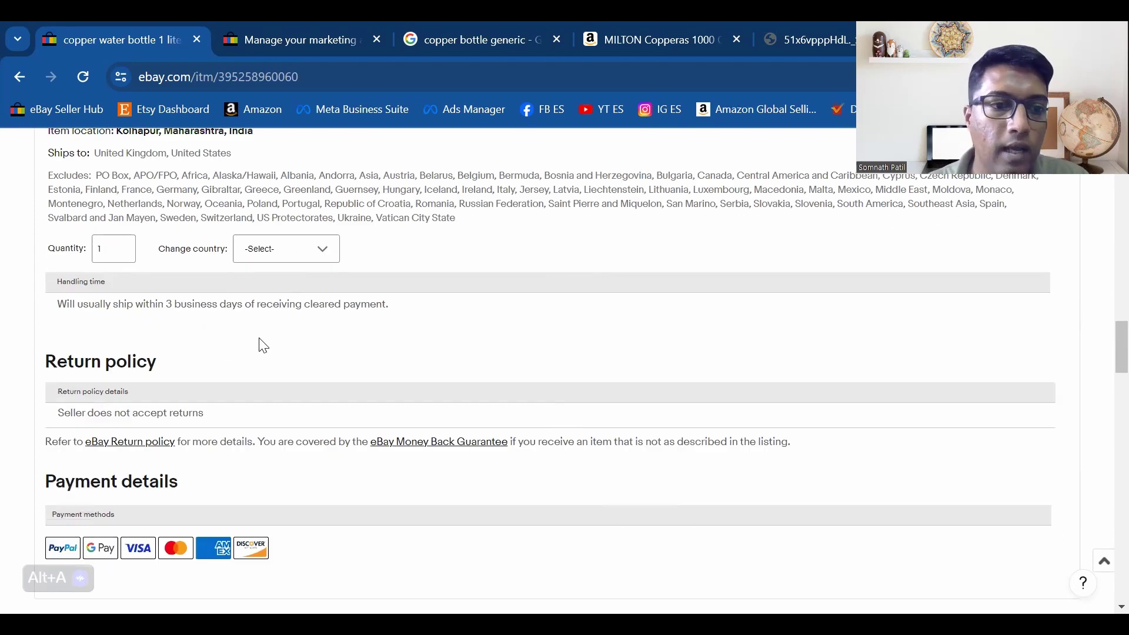
Highlight the handling time and the return policy statement in the live listing's shipping, returns and payments details
{"action": "left_click_drag", "start_coordinate": [166, 296], "coordinate": [220, 296]}
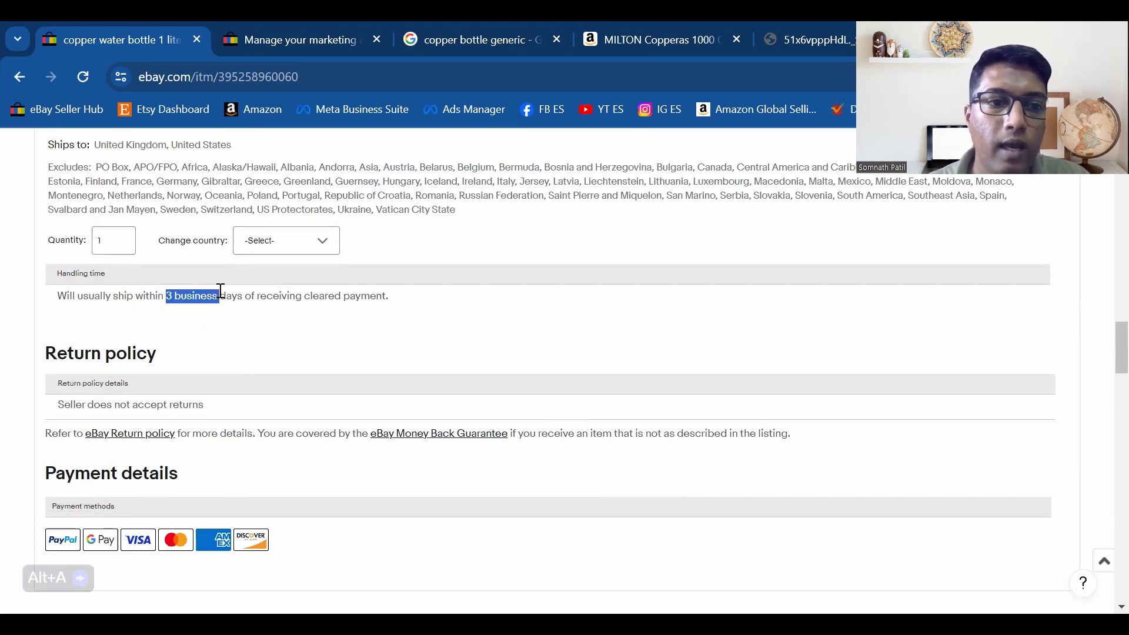
{"action": "scroll", "coordinate": [247, 370], "scroll_direction": "down", "scroll_amount": 1}
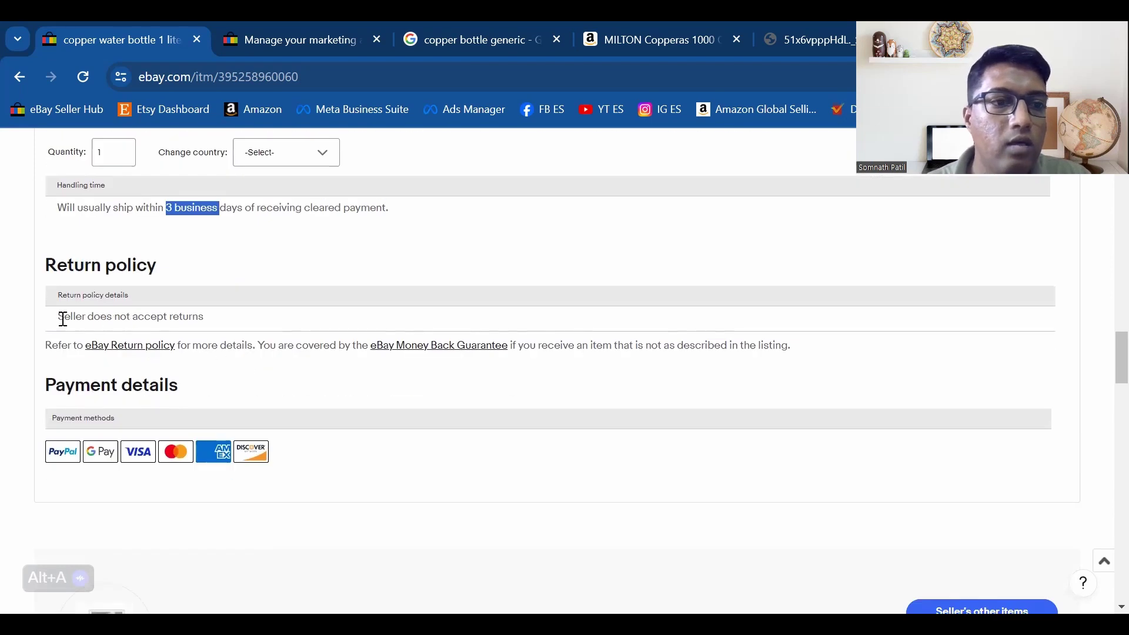
{"action": "left_click_drag", "start_coordinate": [58, 317], "coordinate": [222, 325]}
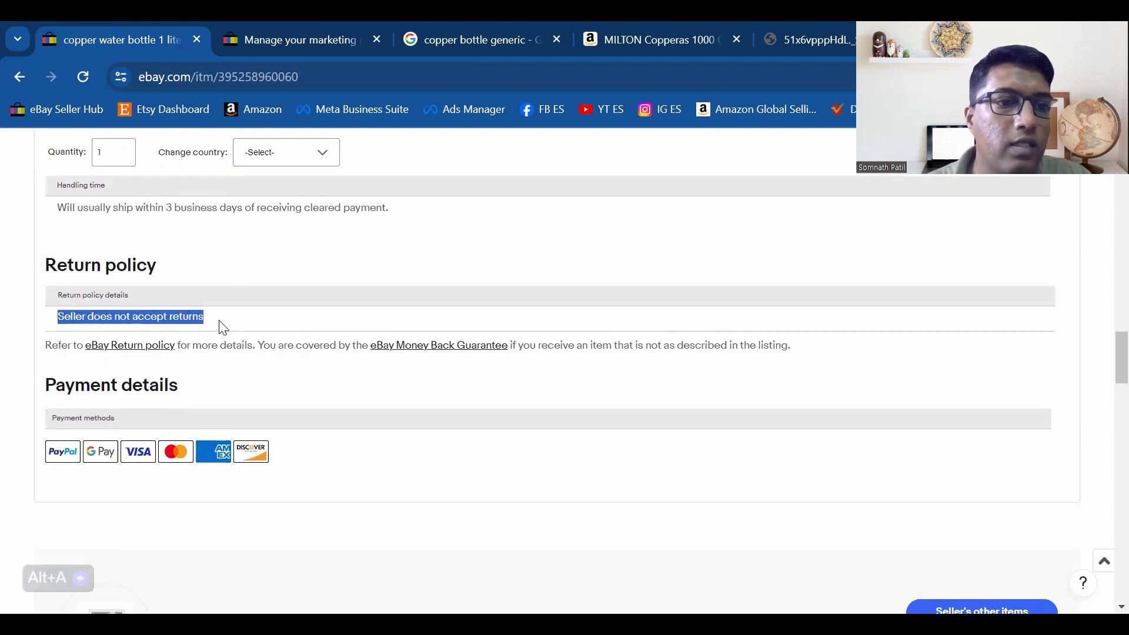
{"action": "triple_click", "coordinate": [145, 321]}
{"action": "scroll", "coordinate": [180, 330], "scroll_direction": "up", "scroll_amount": 7}
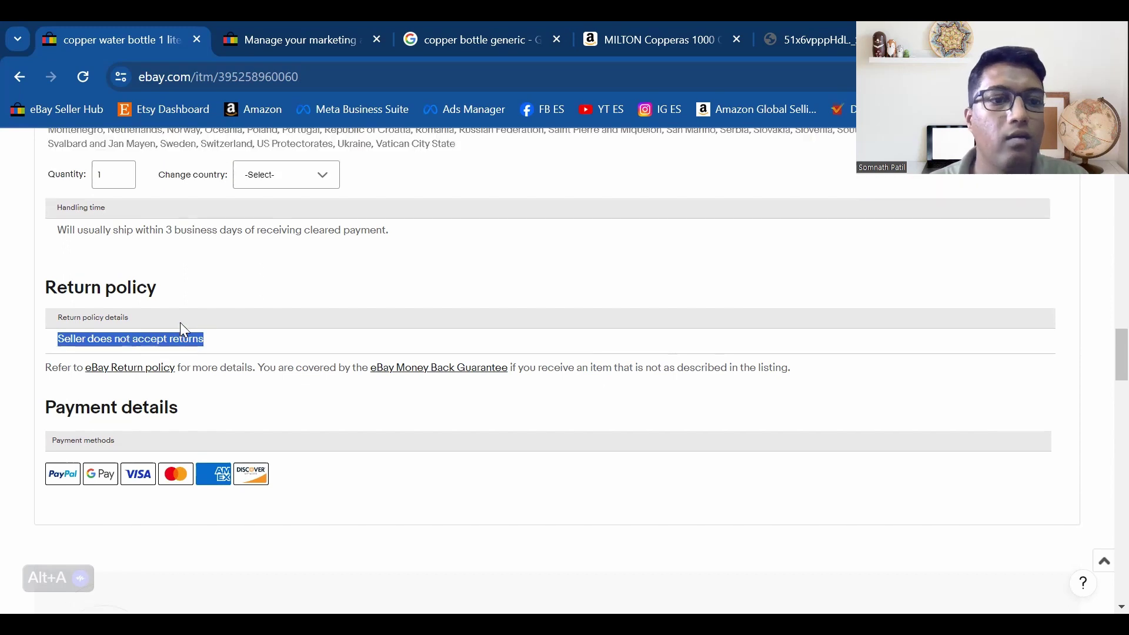
Open the copper bottle listing for revision in a separate browser tab and switch to it
{"action": "scroll", "coordinate": [180, 338], "scroll_direction": "up", "scroll_amount": 10}
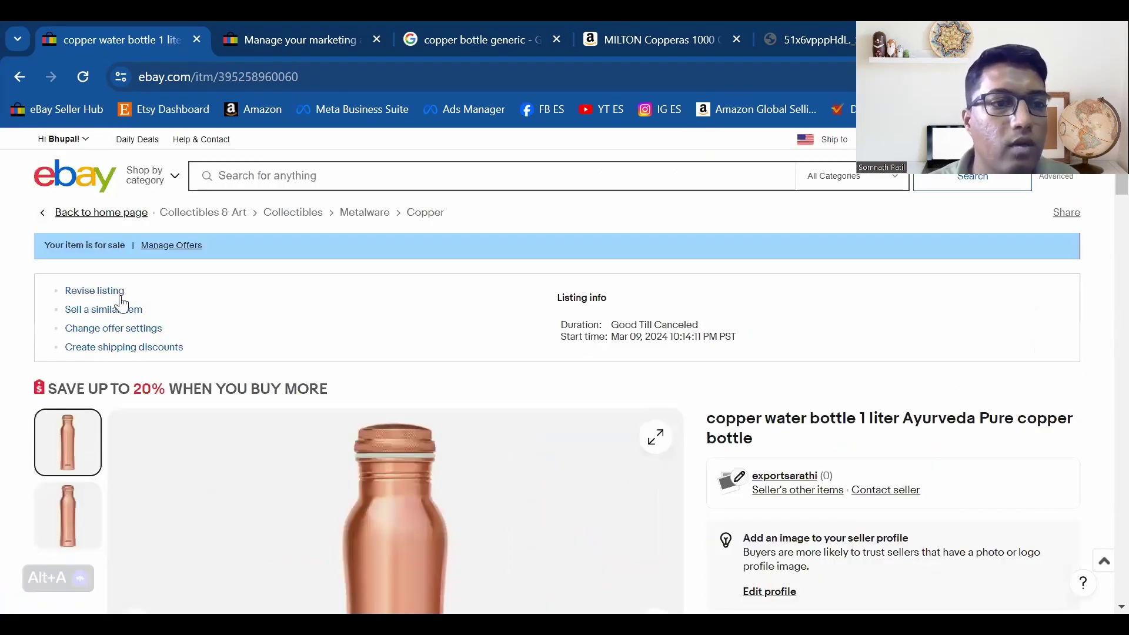
{"action": "left_click", "coordinate": [107, 302], "text": "ctrl"}
{"action": "left_click", "coordinate": [202, 24]}
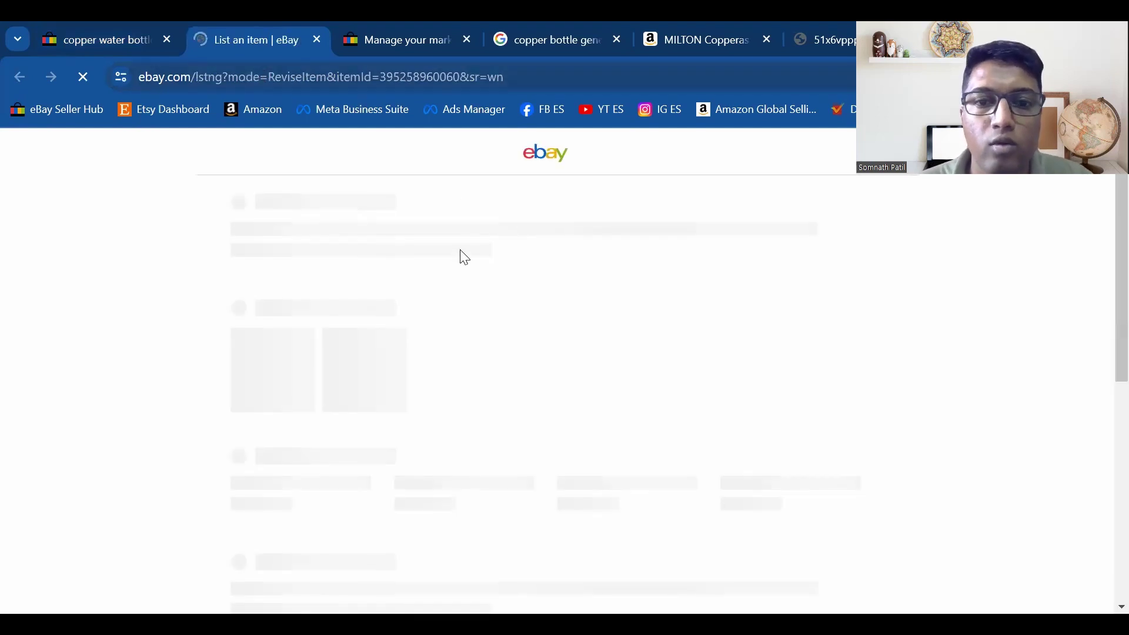
Look through the revision form's category, item specifics, pricing, shipping, promoted listings, payment and charity sections
{"action": "scroll", "coordinate": [388, 330], "scroll_direction": "down", "scroll_amount": 15}
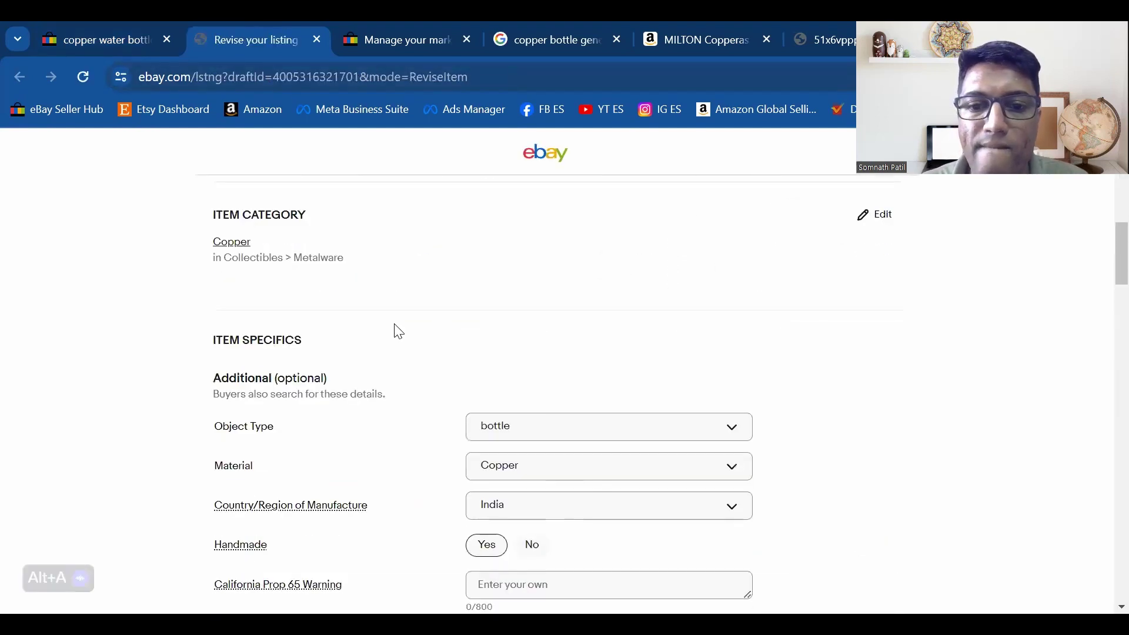
{"action": "scroll", "coordinate": [370, 341], "scroll_direction": "down", "scroll_amount": 12}
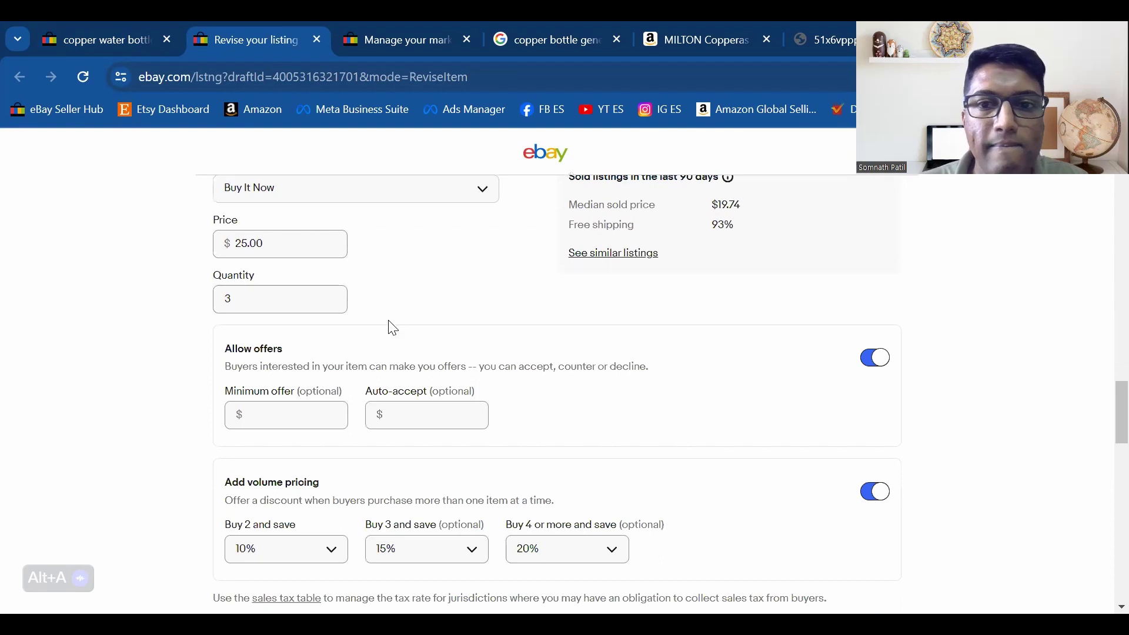
{"action": "scroll", "coordinate": [391, 326], "scroll_direction": "up", "scroll_amount": 3}
{"action": "scroll", "coordinate": [392, 327], "scroll_direction": "up", "scroll_amount": 2}
{"action": "scroll", "coordinate": [390, 325], "scroll_direction": "down", "scroll_amount": 3}
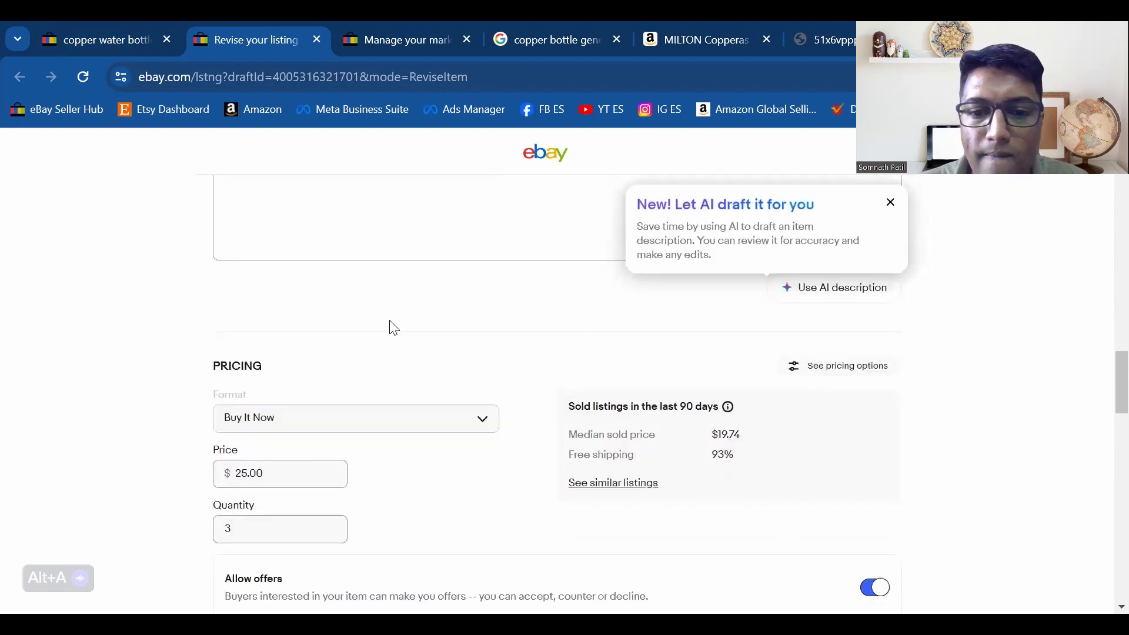
{"action": "scroll", "coordinate": [464, 303], "scroll_direction": "down", "scroll_amount": 3}
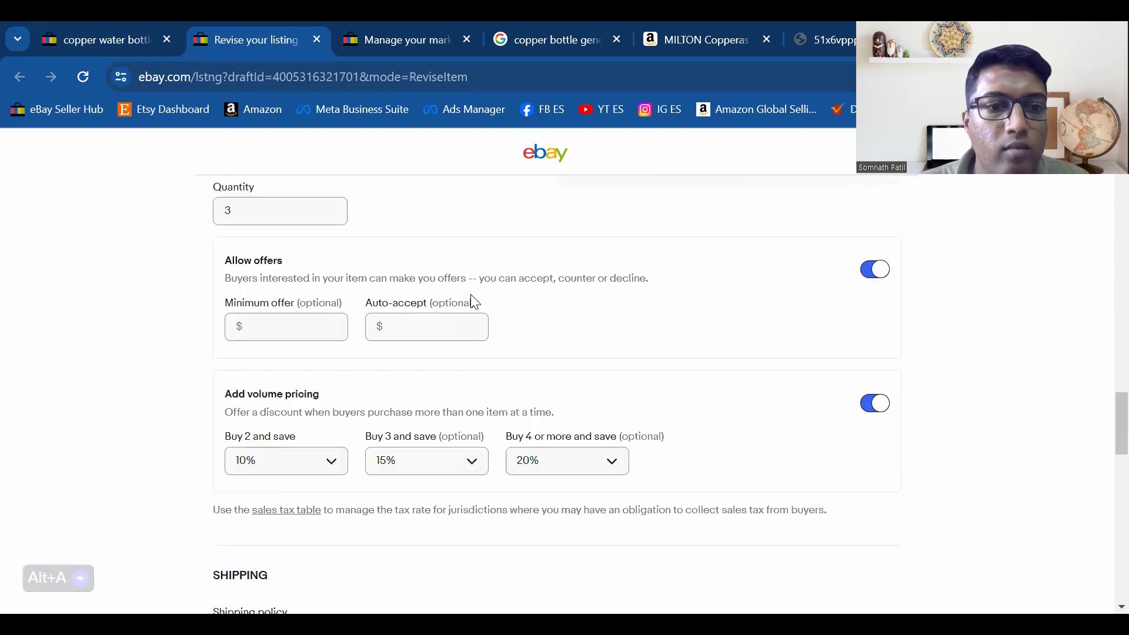
{"action": "scroll", "coordinate": [484, 264], "scroll_direction": "down", "scroll_amount": 5}
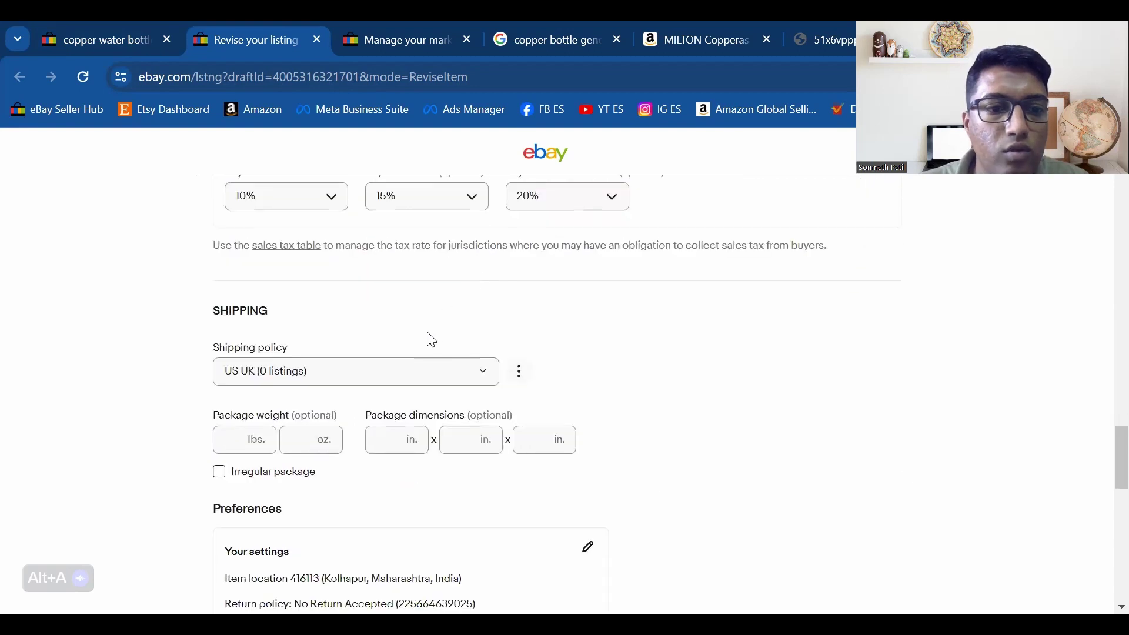
{"action": "scroll", "coordinate": [430, 338], "scroll_direction": "down", "scroll_amount": 3}
{"action": "scroll", "coordinate": [348, 342], "scroll_direction": "down", "scroll_amount": 5}
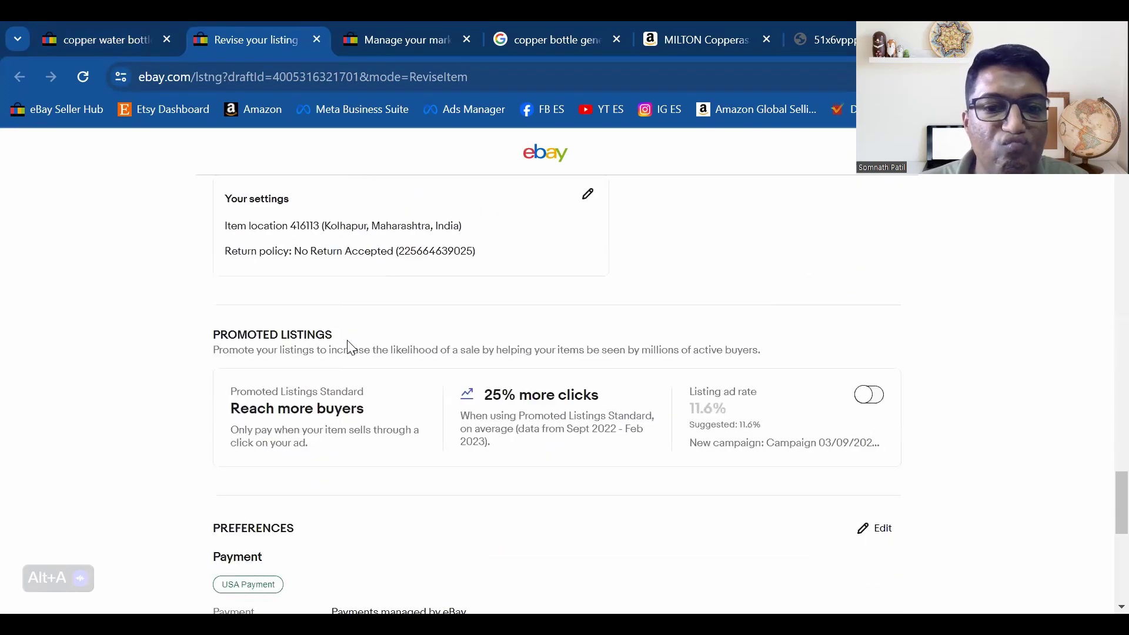
{"action": "scroll", "coordinate": [348, 339], "scroll_direction": "down", "scroll_amount": 7}
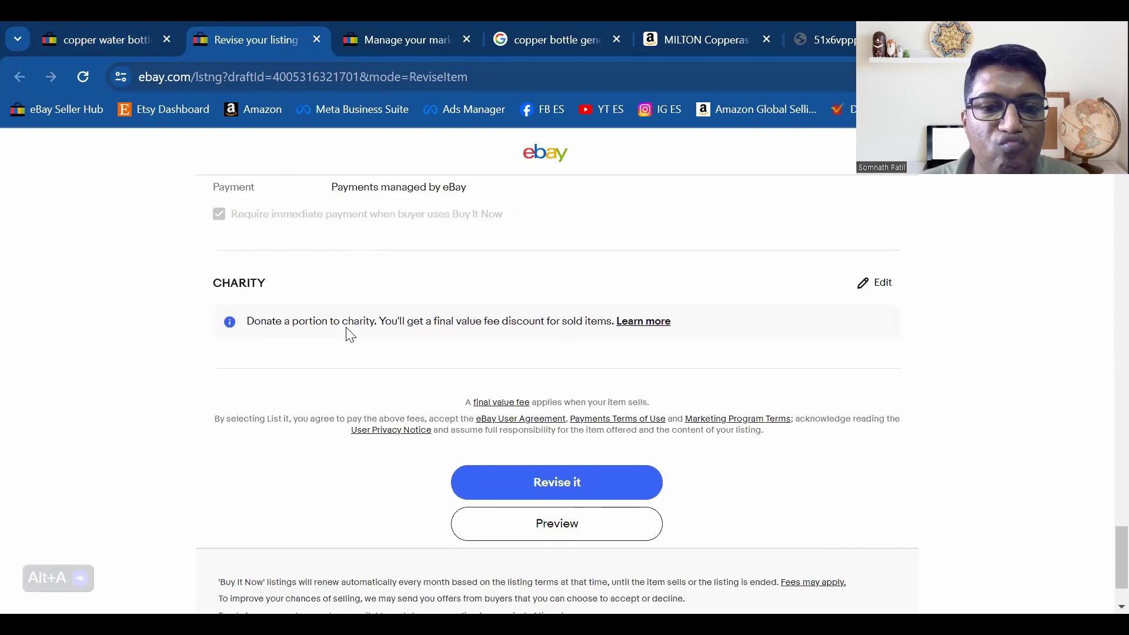
{"action": "scroll", "coordinate": [348, 337], "scroll_direction": "up", "scroll_amount": 3}
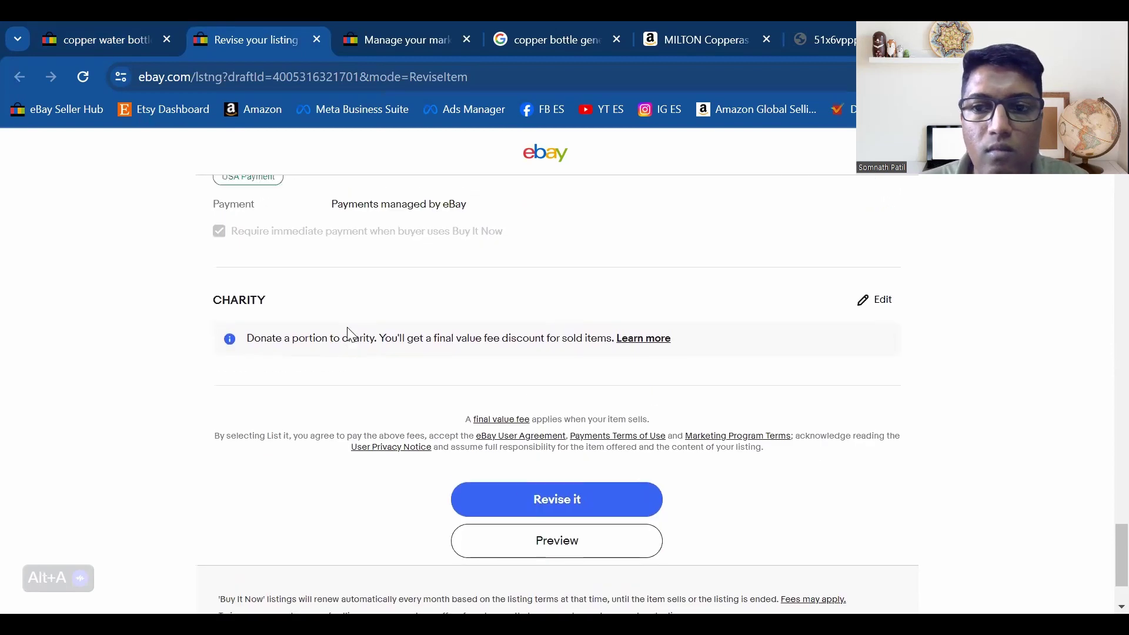
{"action": "scroll", "coordinate": [359, 332], "scroll_direction": "up", "scroll_amount": 3}
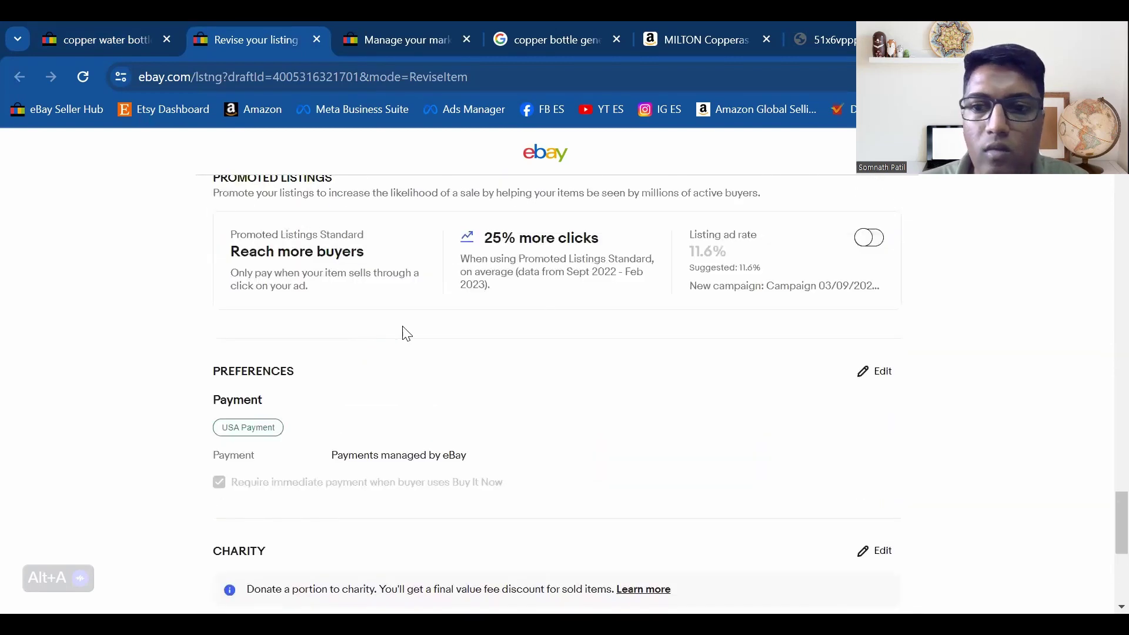
Set the listing's return policy to USA returns in the shipping preferences and submit the revision
{"action": "scroll", "coordinate": [423, 334], "scroll_direction": "up", "scroll_amount": 2}
{"action": "scroll", "coordinate": [468, 339], "scroll_direction": "up", "scroll_amount": 3}
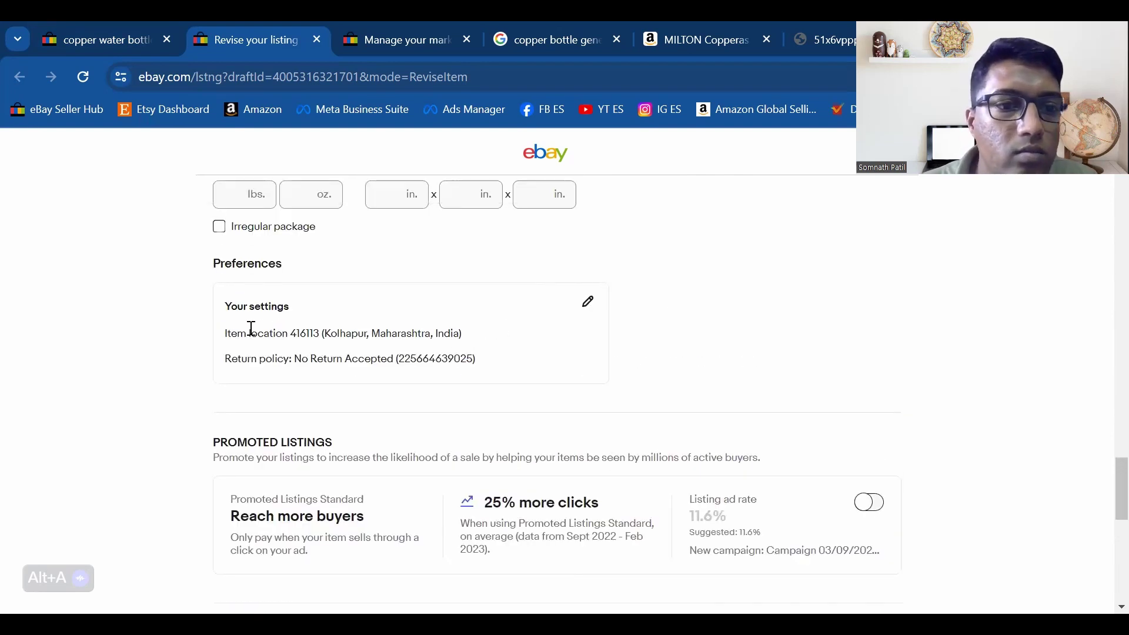
{"action": "double_click", "coordinate": [241, 263]}
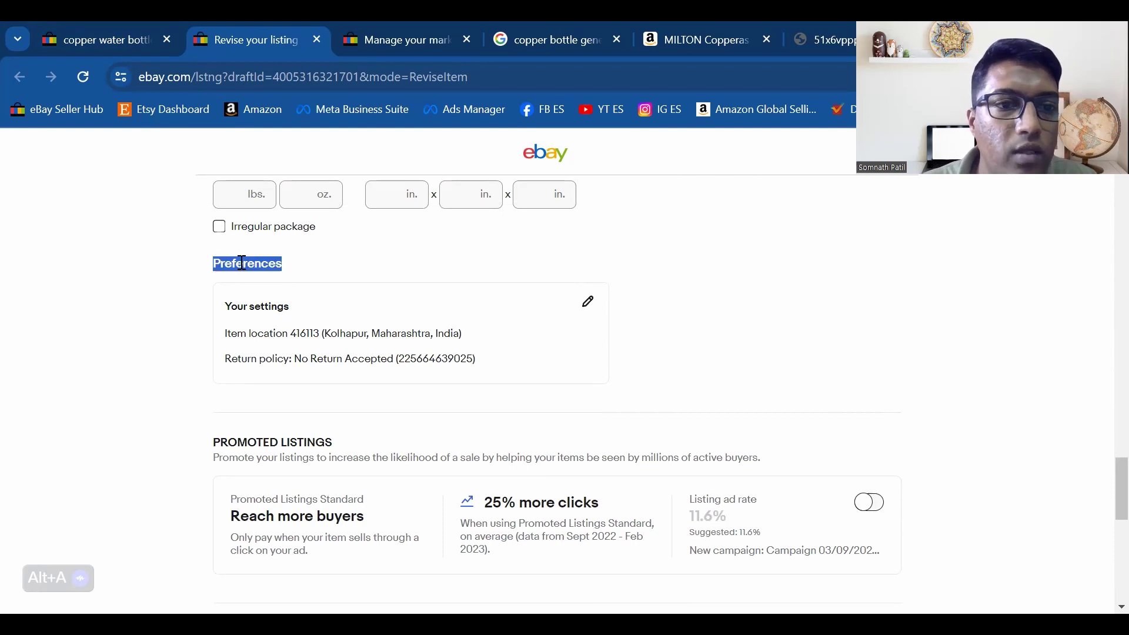
{"action": "left_click", "coordinate": [588, 301]}
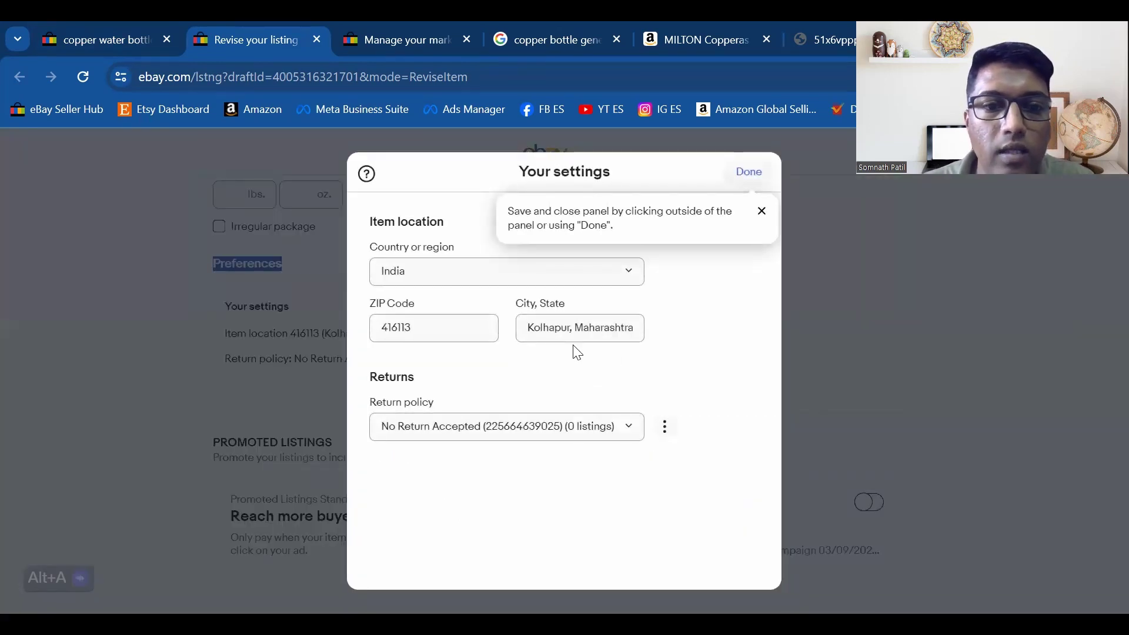
{"action": "left_click", "coordinate": [485, 434]}
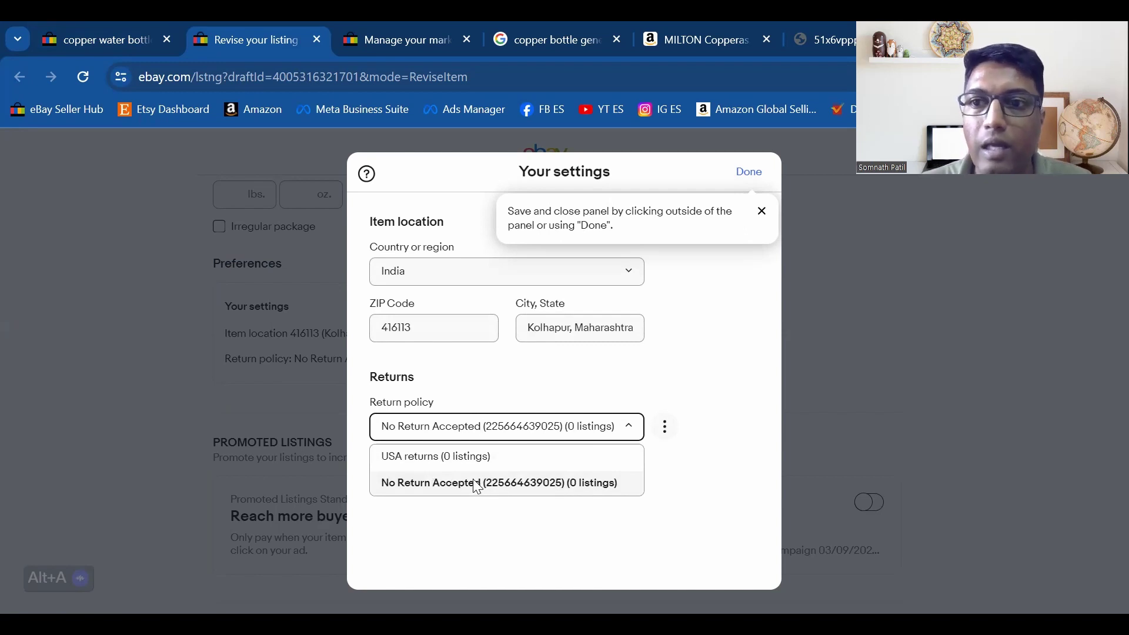
{"action": "left_click", "coordinate": [442, 465]}
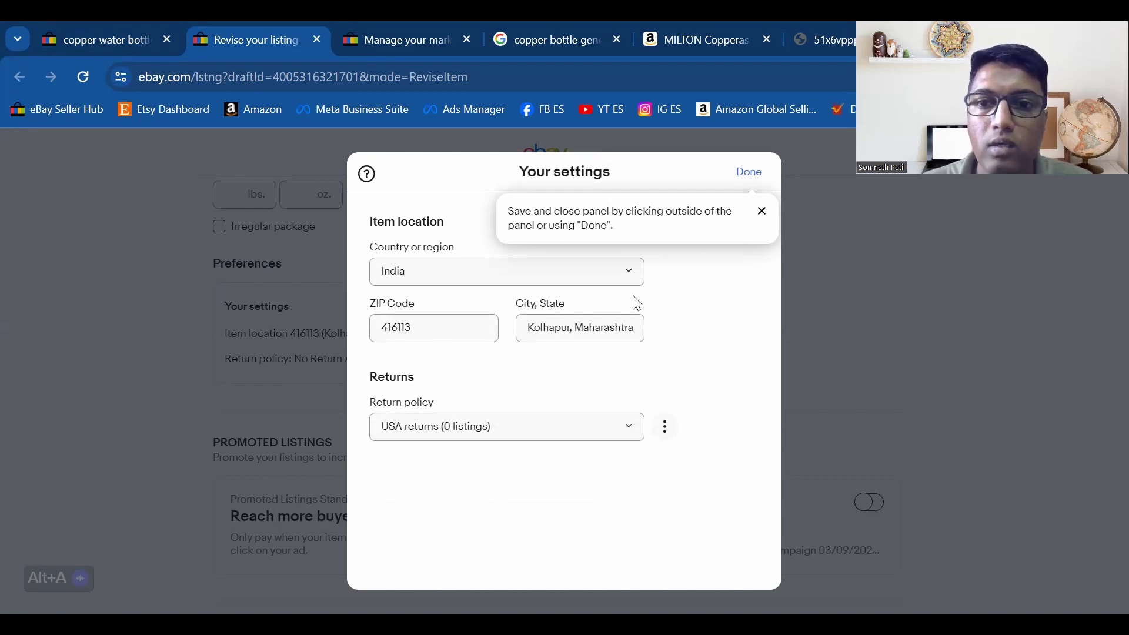
{"action": "left_click", "coordinate": [755, 179]}
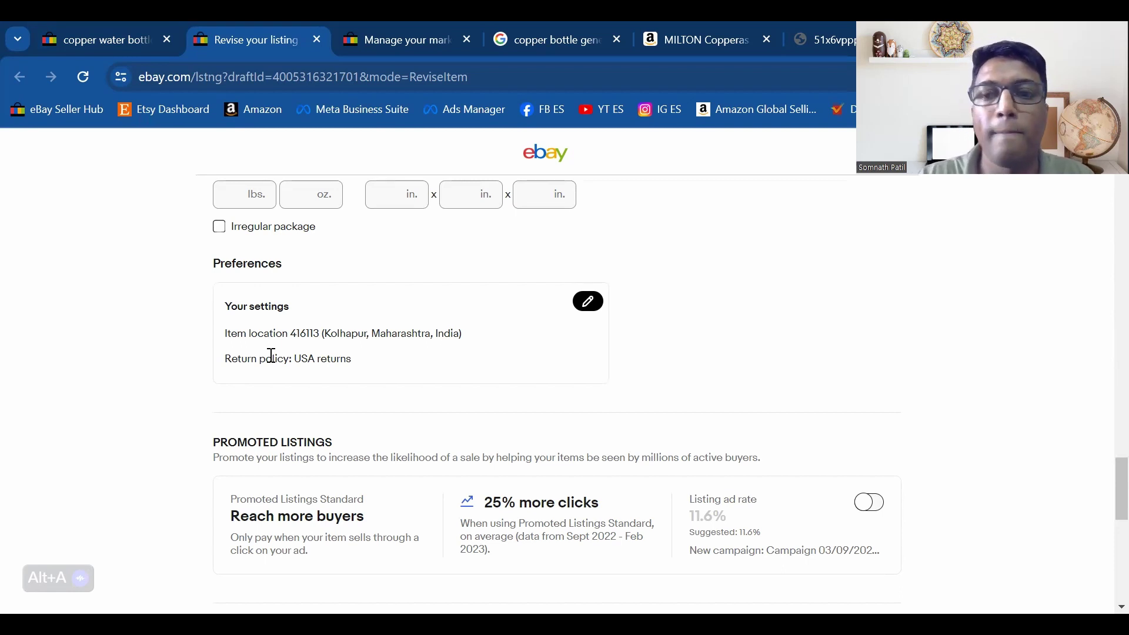
{"action": "scroll", "coordinate": [271, 356], "scroll_direction": "down", "scroll_amount": 15}
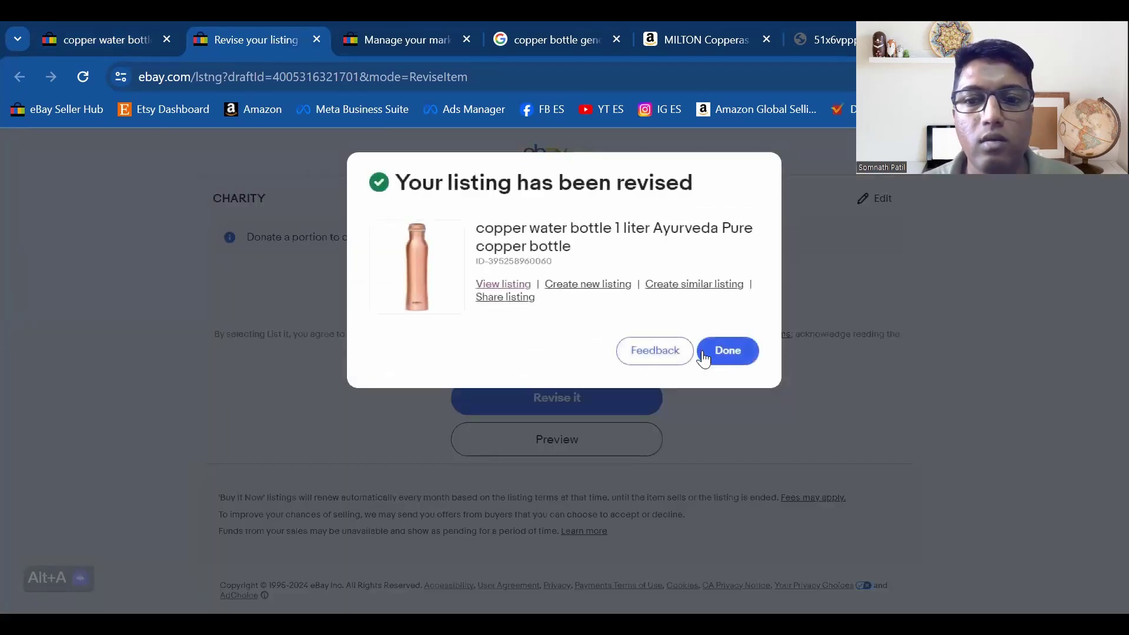
View the revised listing and check the return period, refund type and return shipping in its return policy
{"action": "left_click", "coordinate": [493, 288]}
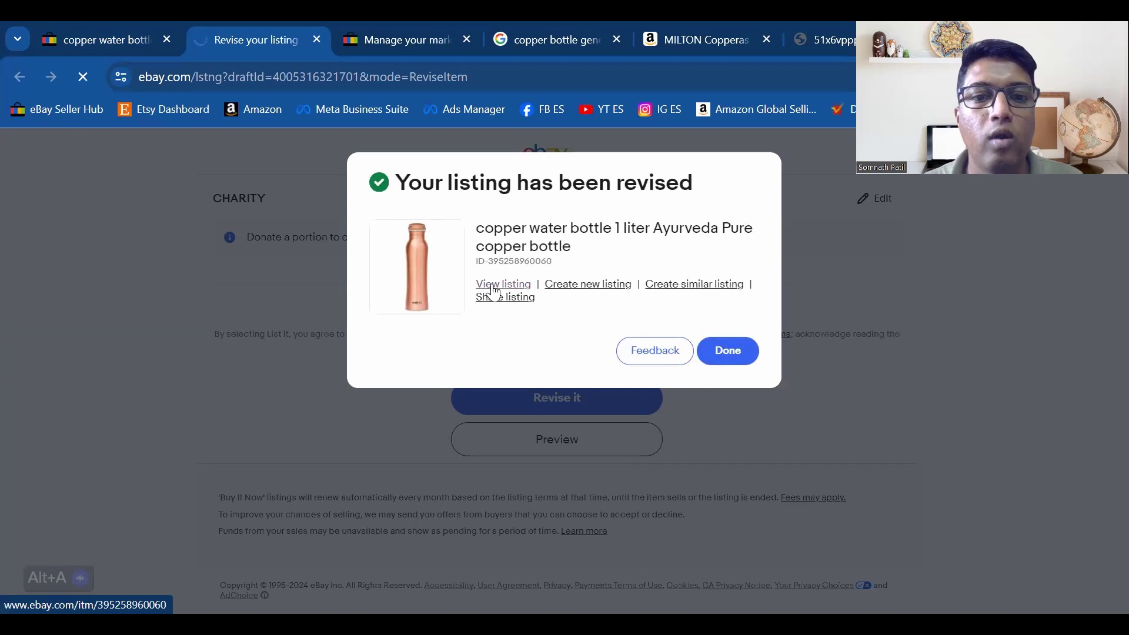
{"action": "scroll", "coordinate": [416, 323], "scroll_direction": "down", "scroll_amount": 10}
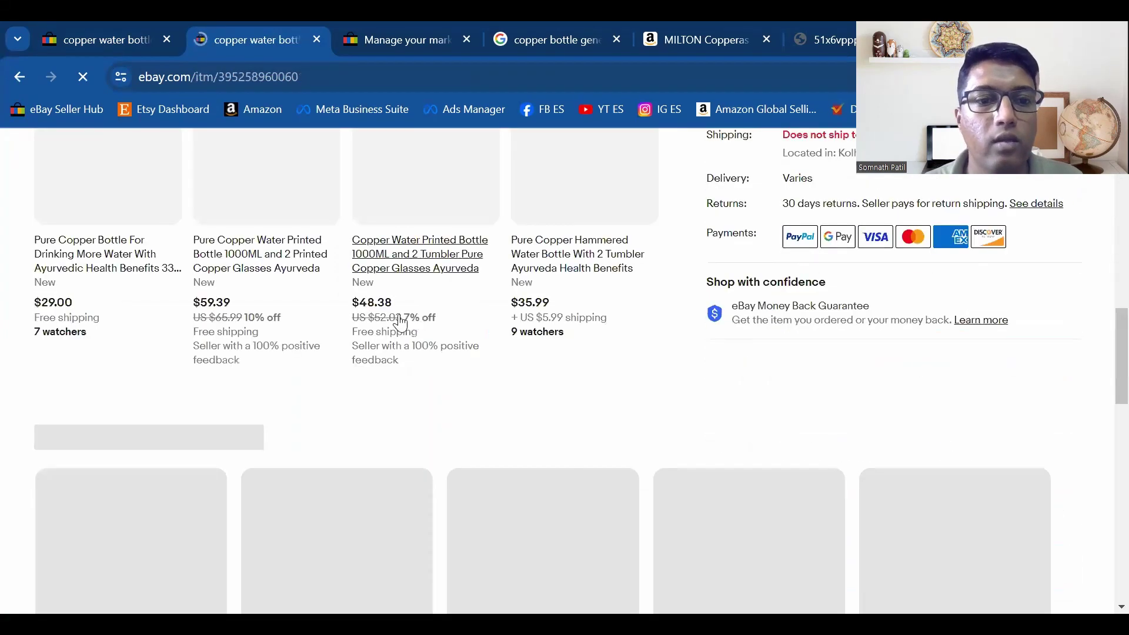
{"action": "scroll", "coordinate": [399, 322], "scroll_direction": "down", "scroll_amount": 10}
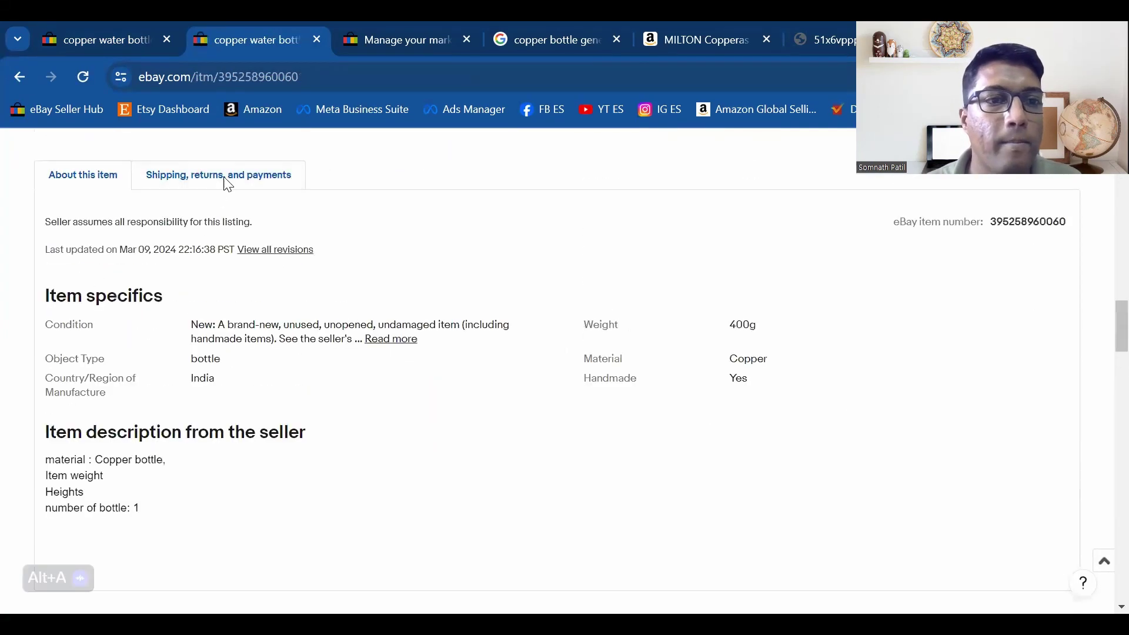
{"action": "left_click", "coordinate": [228, 185]}
{"action": "scroll", "coordinate": [201, 396], "scroll_direction": "down", "scroll_amount": 5}
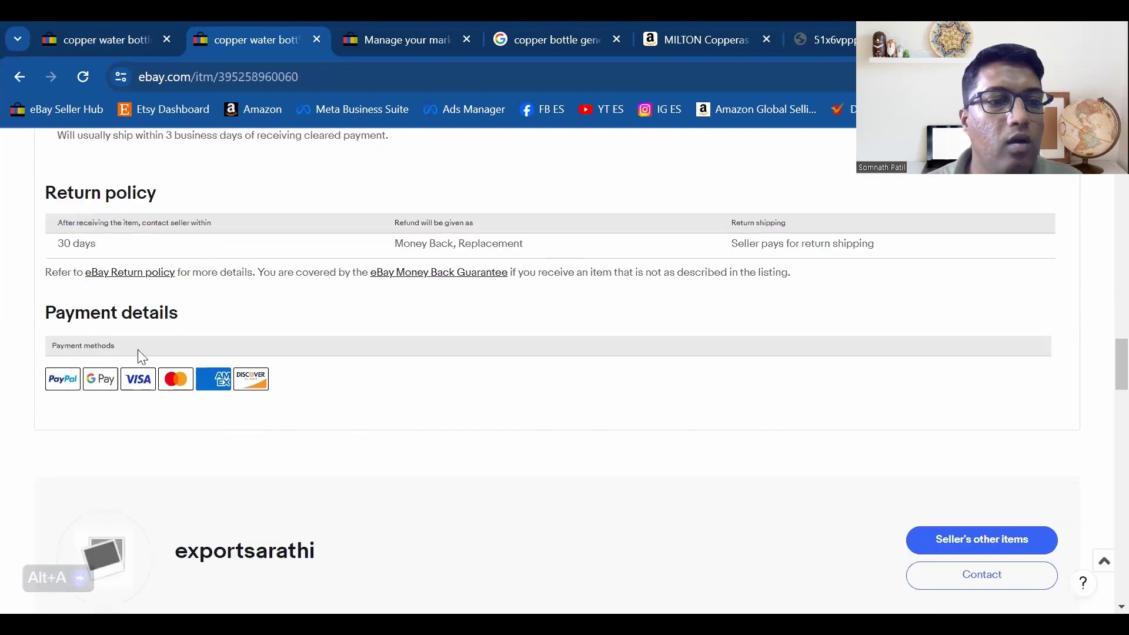
{"action": "triple_click", "coordinate": [429, 247]}
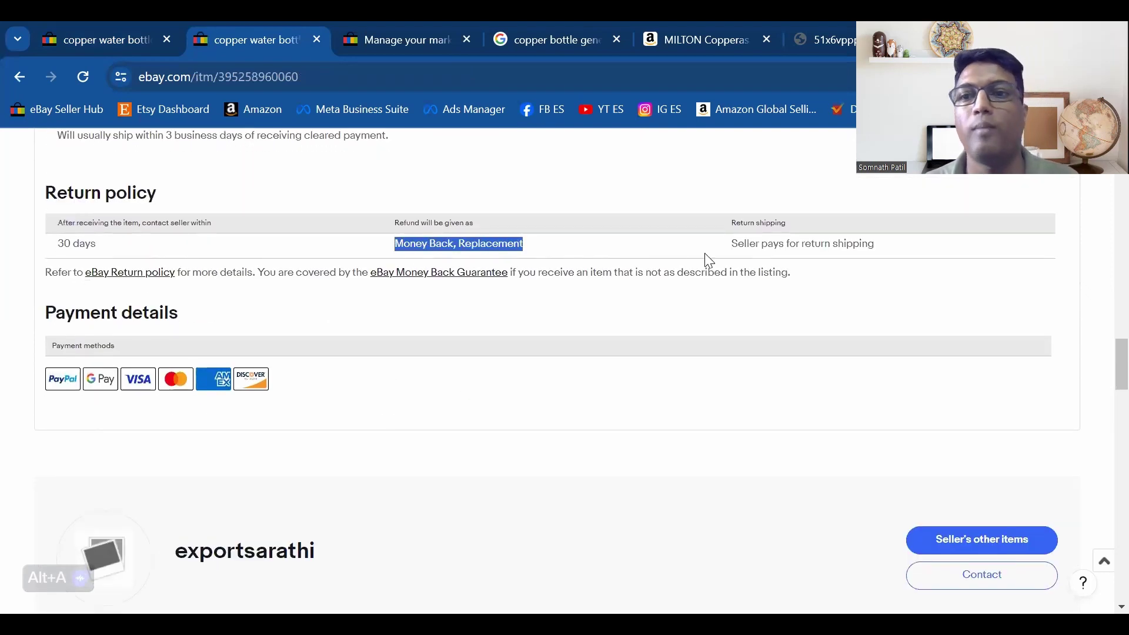
{"action": "scroll", "coordinate": [699, 279], "scroll_direction": "up", "scroll_amount": 5}
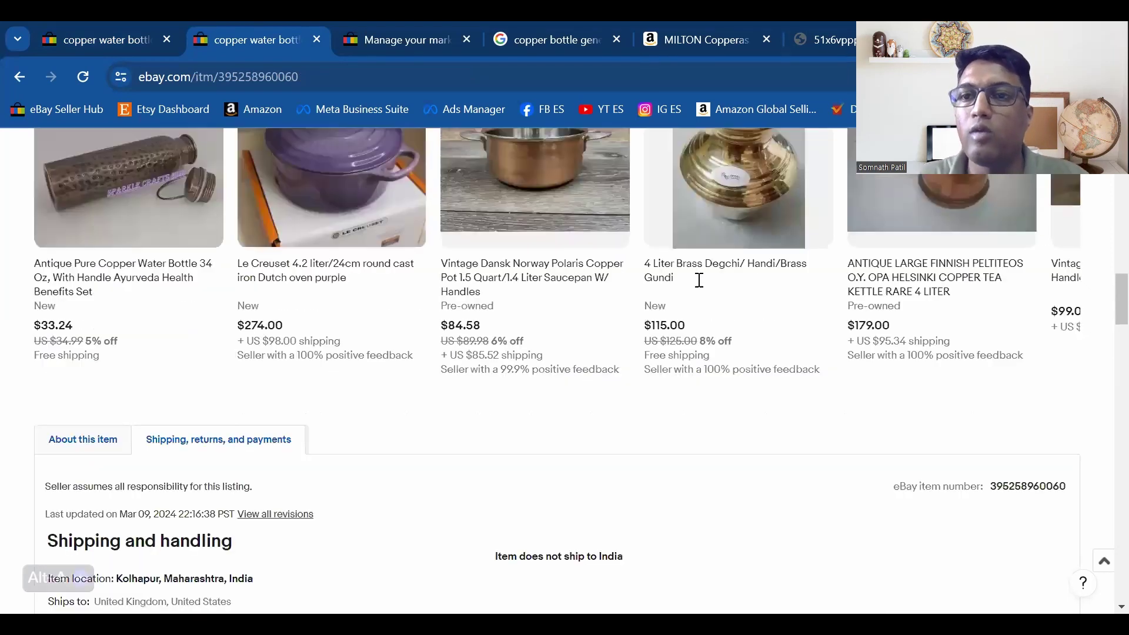
{"action": "scroll", "coordinate": [697, 280], "scroll_direction": "up", "scroll_amount": 10}
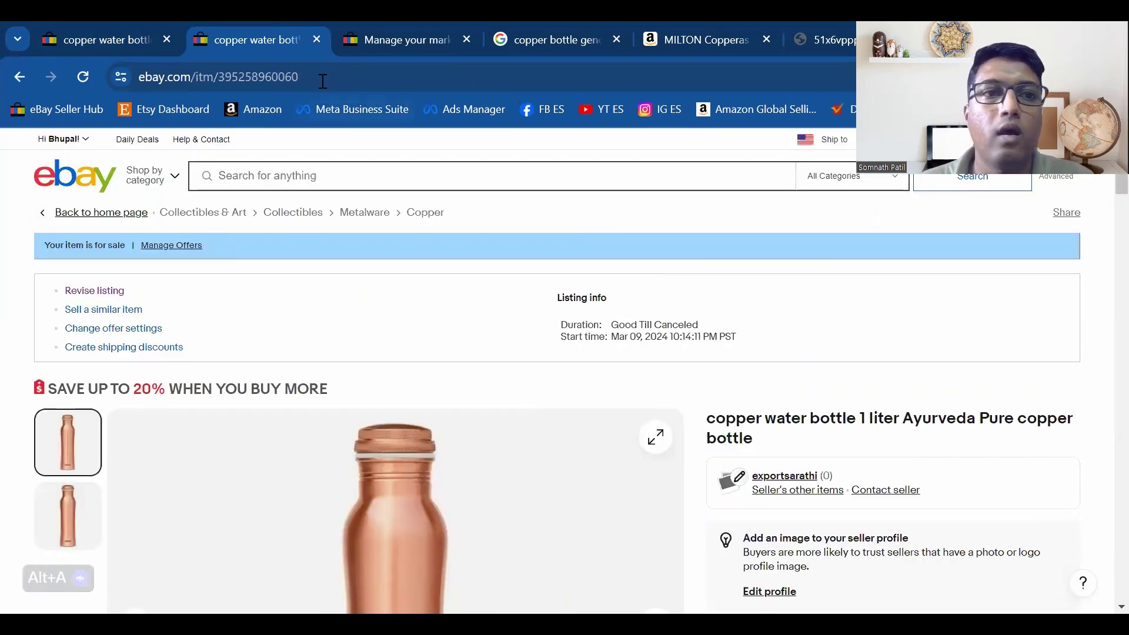
Return to the Seller Hub overview in the first browser tab and close all the other tabs
{"action": "left_click", "coordinate": [124, 31]}
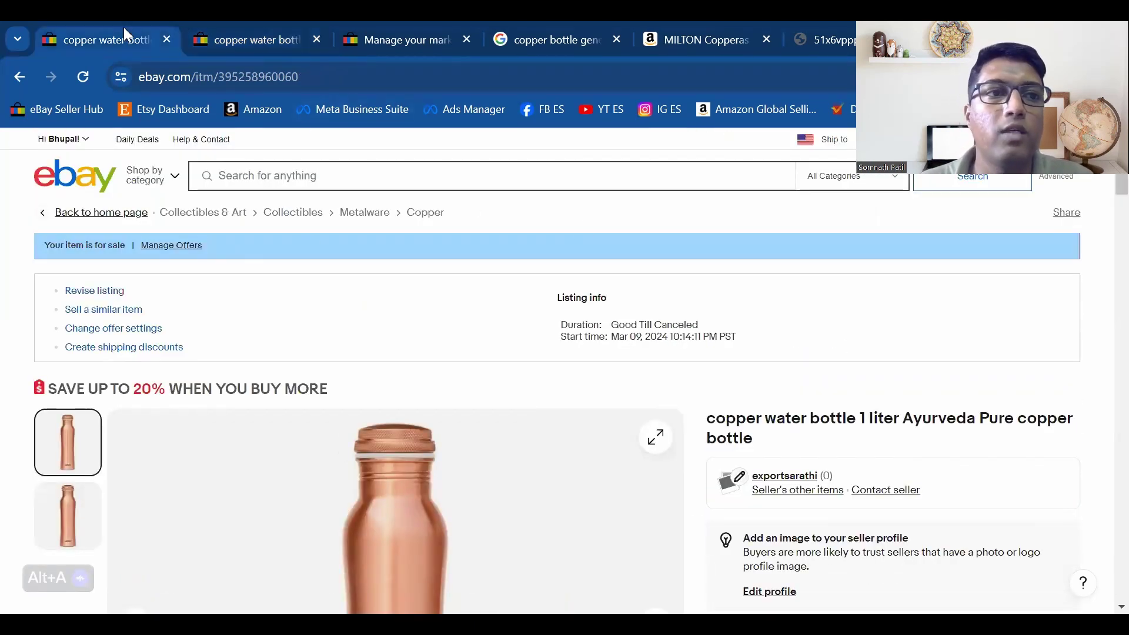
{"action": "left_click", "coordinate": [57, 113]}
{"action": "left_click", "coordinate": [315, 40]}
{"action": "left_click", "coordinate": [315, 39]}
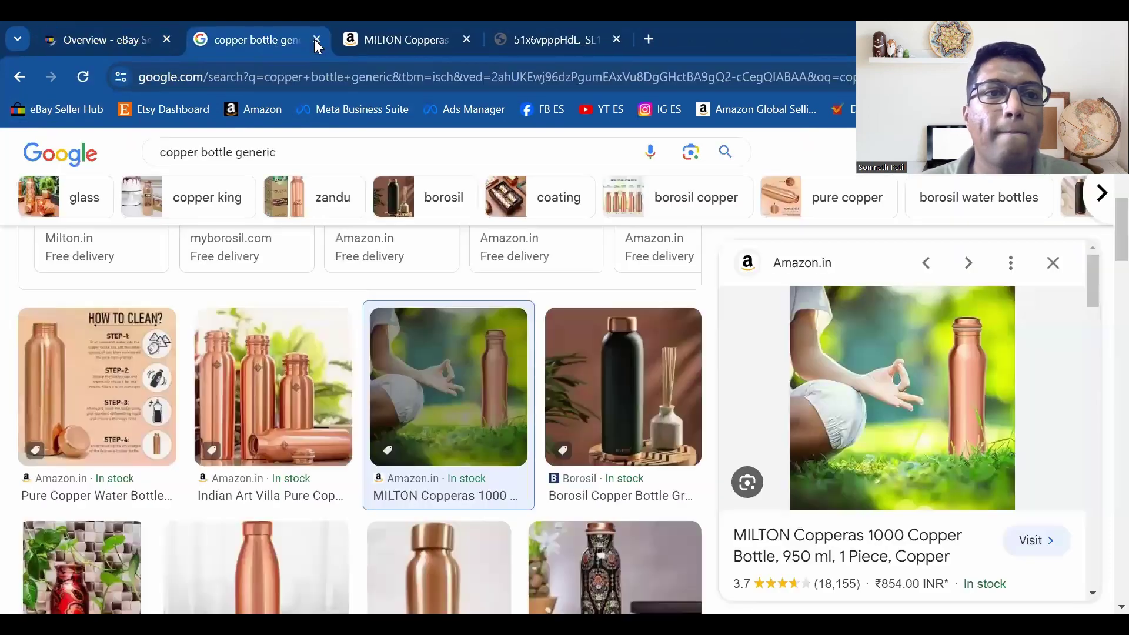
{"action": "left_click", "coordinate": [315, 40]}
{"action": "left_click", "coordinate": [316, 40]}
{"action": "left_click", "coordinate": [316, 40]}
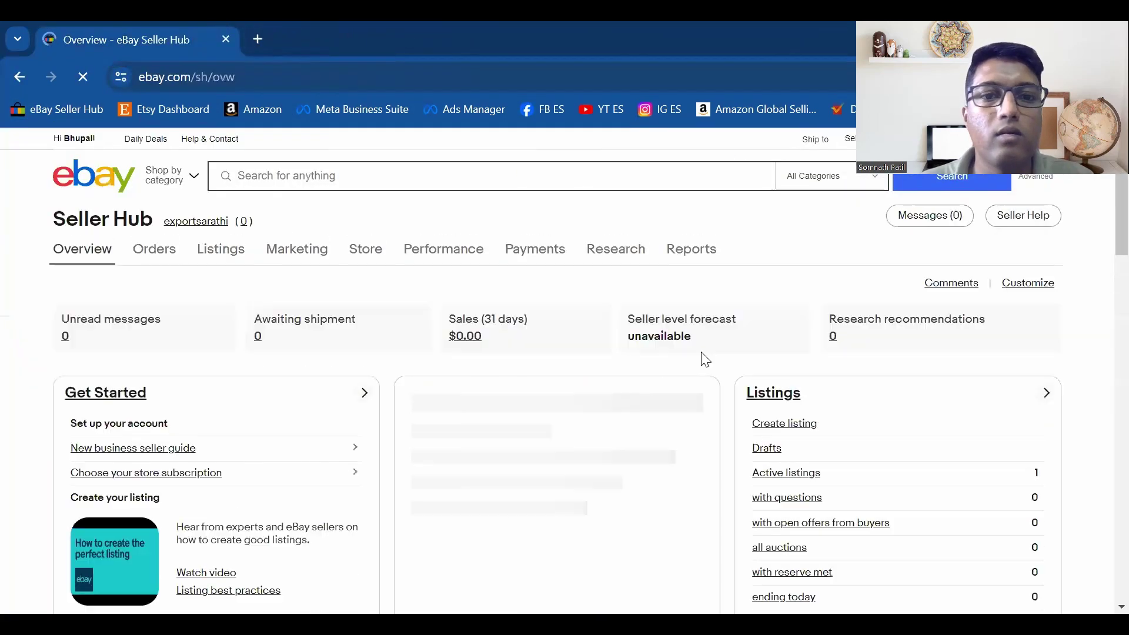
Open the active listings page, show the options for creating a listing, and look over the listings summary
{"action": "left_click", "coordinate": [255, 257]}
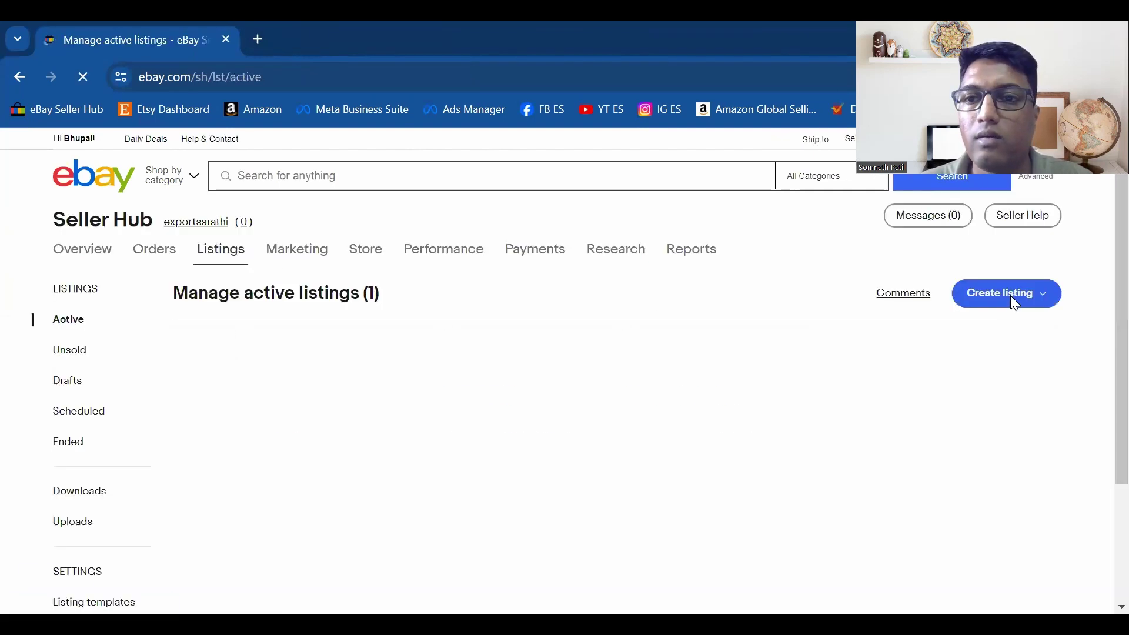
{"action": "left_click", "coordinate": [1028, 302]}
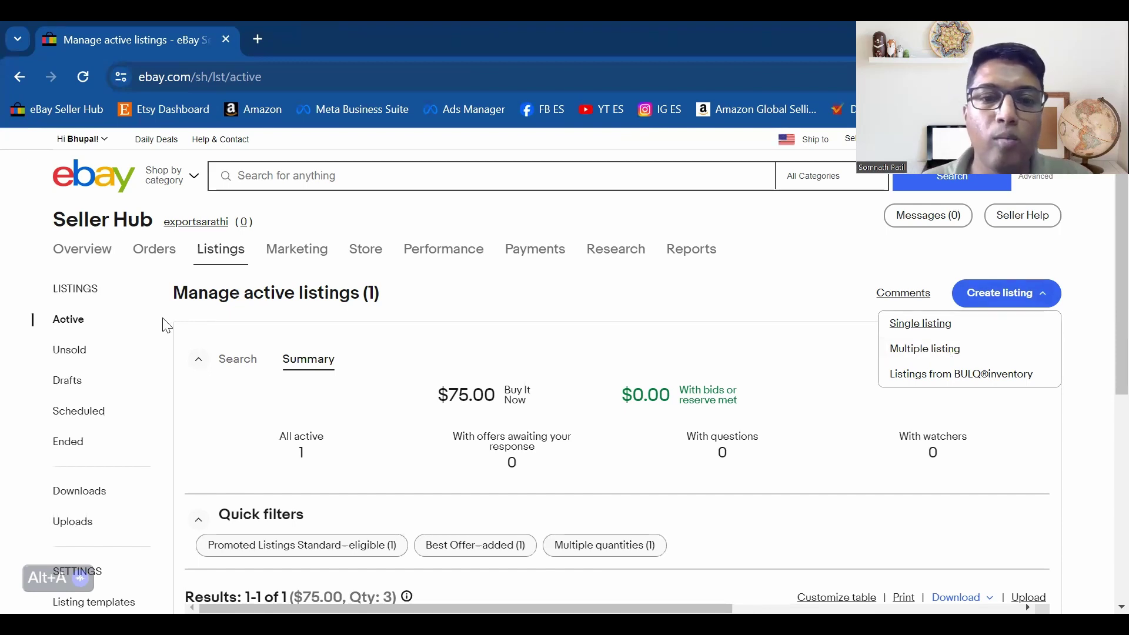
{"action": "scroll", "coordinate": [471, 333], "scroll_direction": "down", "scroll_amount": 1}
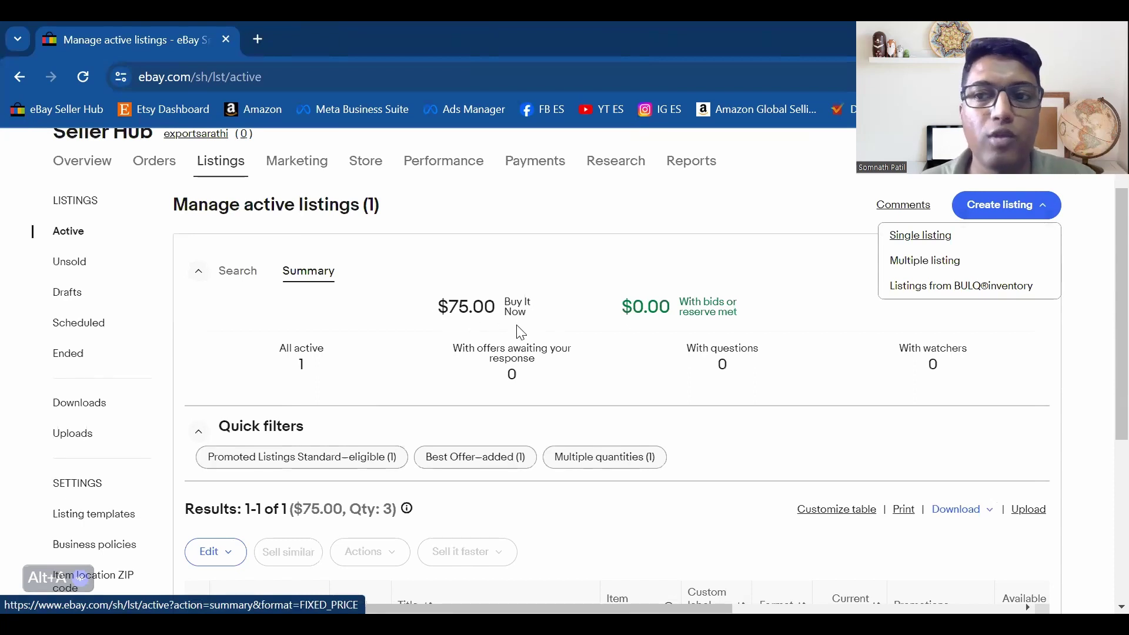
Open the Seller Hub overview and check the remaining item quantity and dollar amount under the account's monthly limits
{"action": "scroll", "coordinate": [517, 335], "scroll_direction": "down", "scroll_amount": 1}
{"action": "scroll", "coordinate": [516, 335], "scroll_direction": "down", "scroll_amount": 5}
{"action": "scroll", "coordinate": [82, 258], "scroll_direction": "up", "scroll_amount": 7}
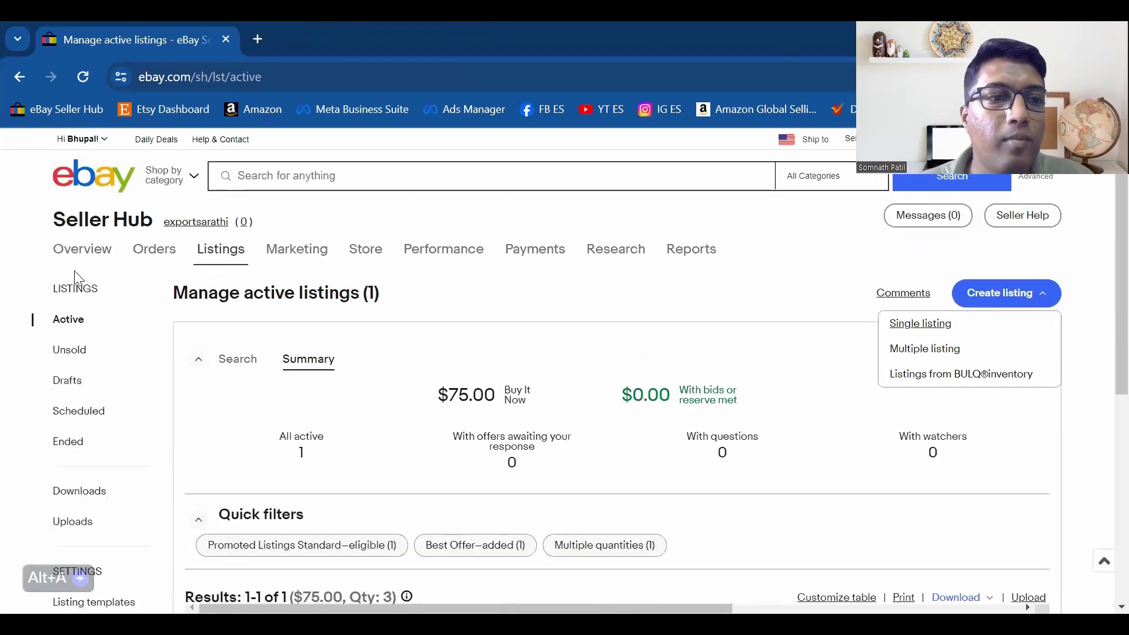
{"action": "left_click", "coordinate": [82, 258]}
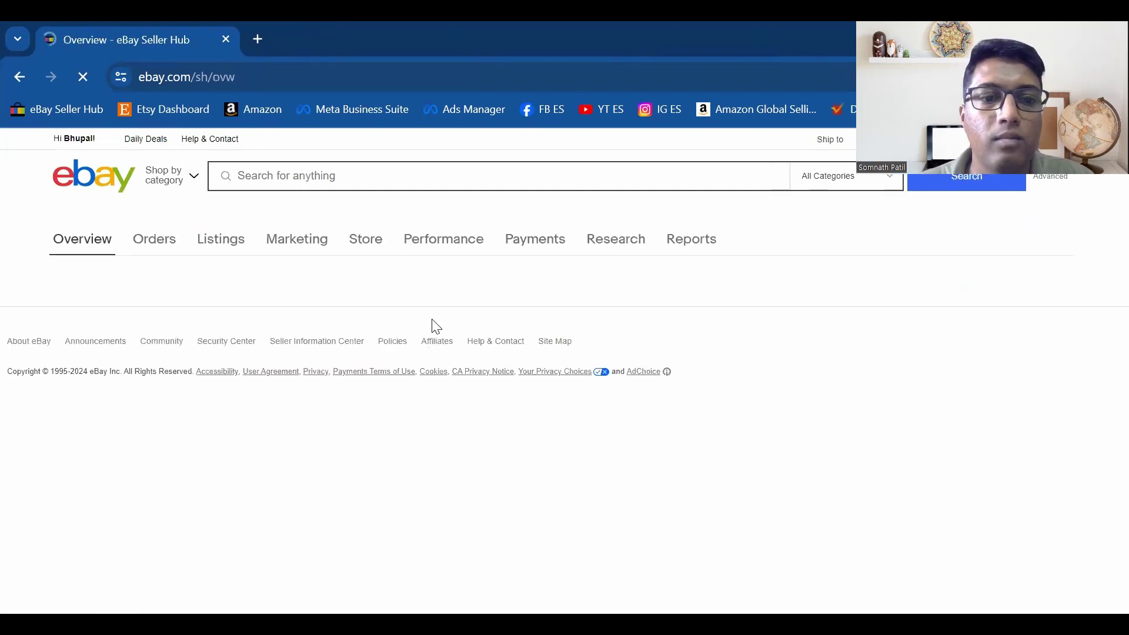
{"action": "scroll", "coordinate": [434, 323], "scroll_direction": "down", "scroll_amount": 4}
{"action": "scroll", "coordinate": [435, 325], "scroll_direction": "down", "scroll_amount": 15}
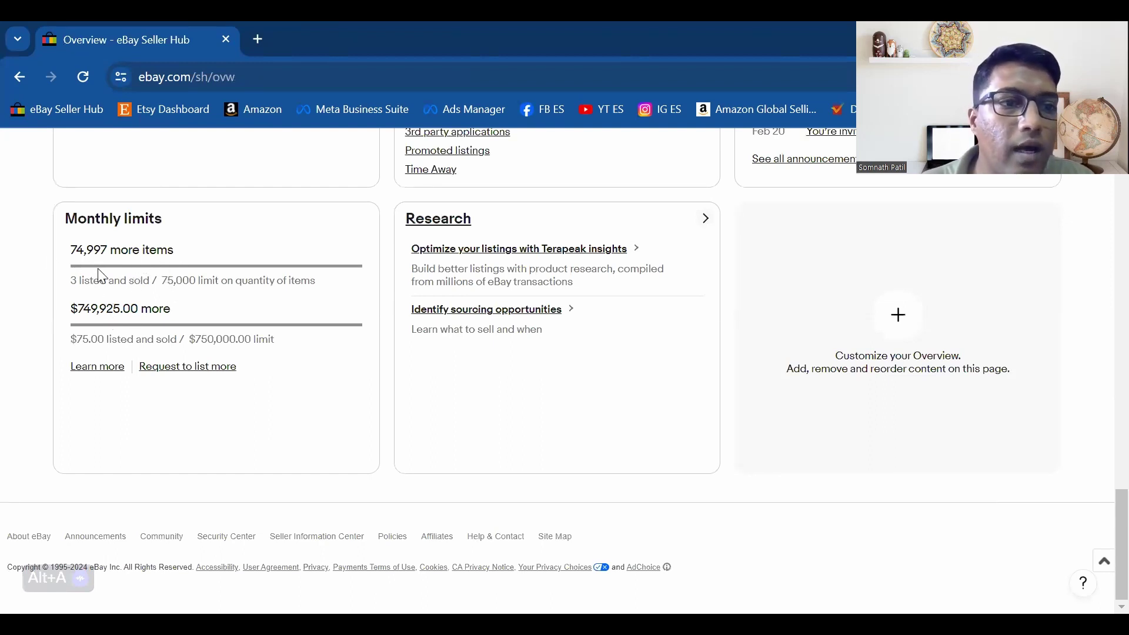
{"action": "left_click_drag", "start_coordinate": [69, 252], "coordinate": [108, 250]}
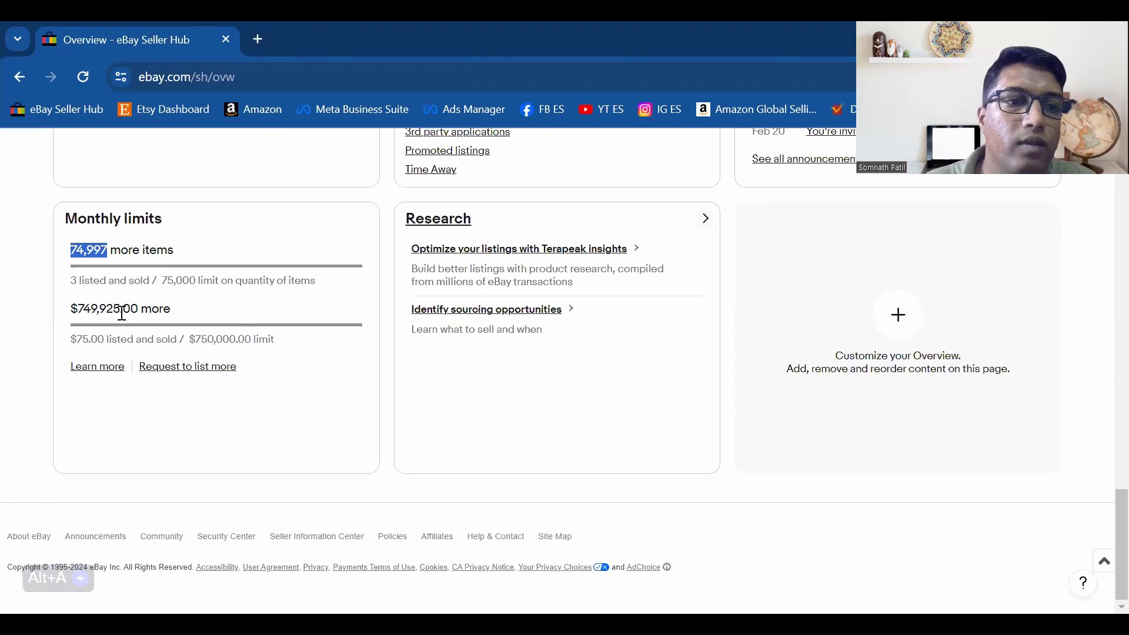
{"action": "left_click_drag", "start_coordinate": [120, 308], "coordinate": [70, 308]}
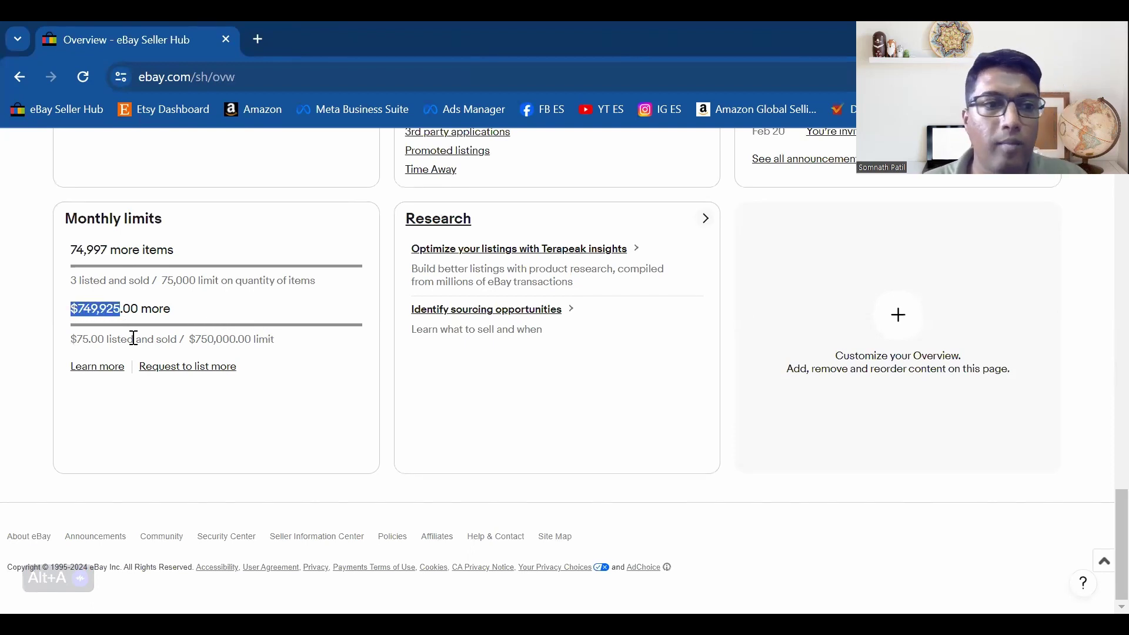
{"action": "left_click_drag", "start_coordinate": [66, 219], "coordinate": [181, 222]}
{"action": "scroll", "coordinate": [295, 329], "scroll_direction": "up", "scroll_amount": 4}
{"action": "scroll", "coordinate": [295, 329], "scroll_direction": "up", "scroll_amount": 9}
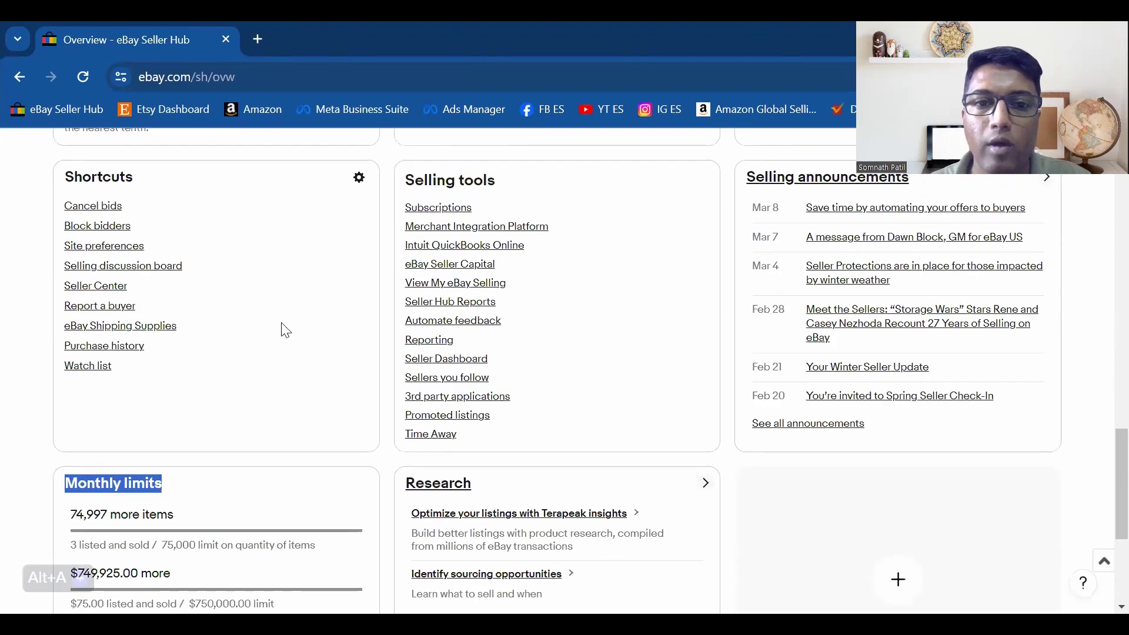
{"action": "scroll", "coordinate": [312, 315], "scroll_direction": "down", "scroll_amount": 12}
{"action": "scroll", "coordinate": [533, 296], "scroll_direction": "down", "scroll_amount": 1}
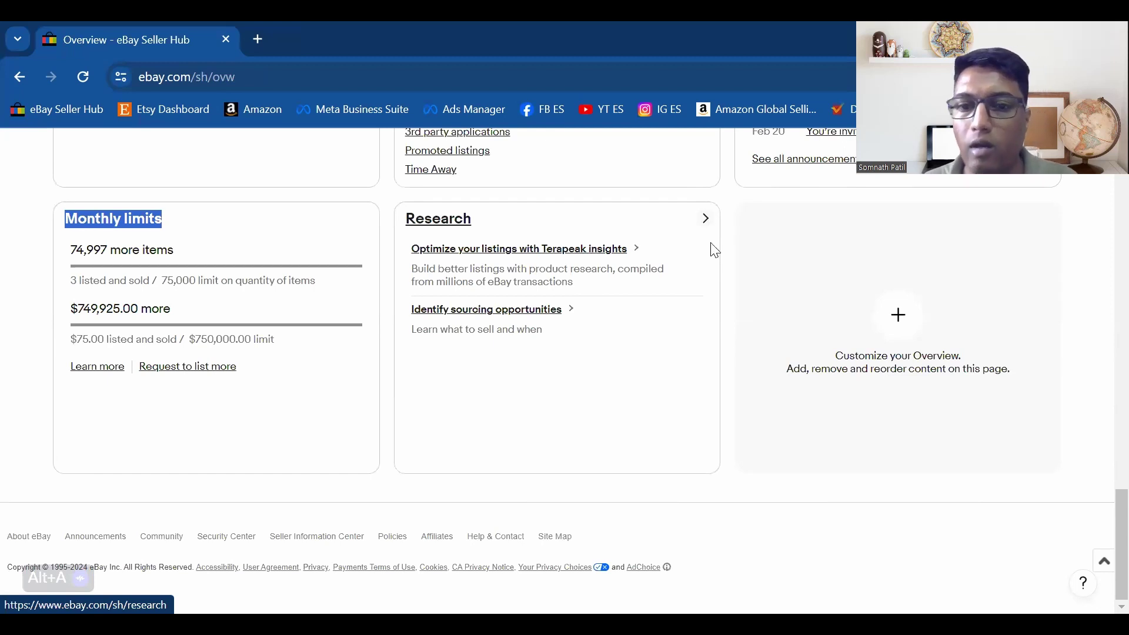
{"action": "left_click", "coordinate": [804, 177]}
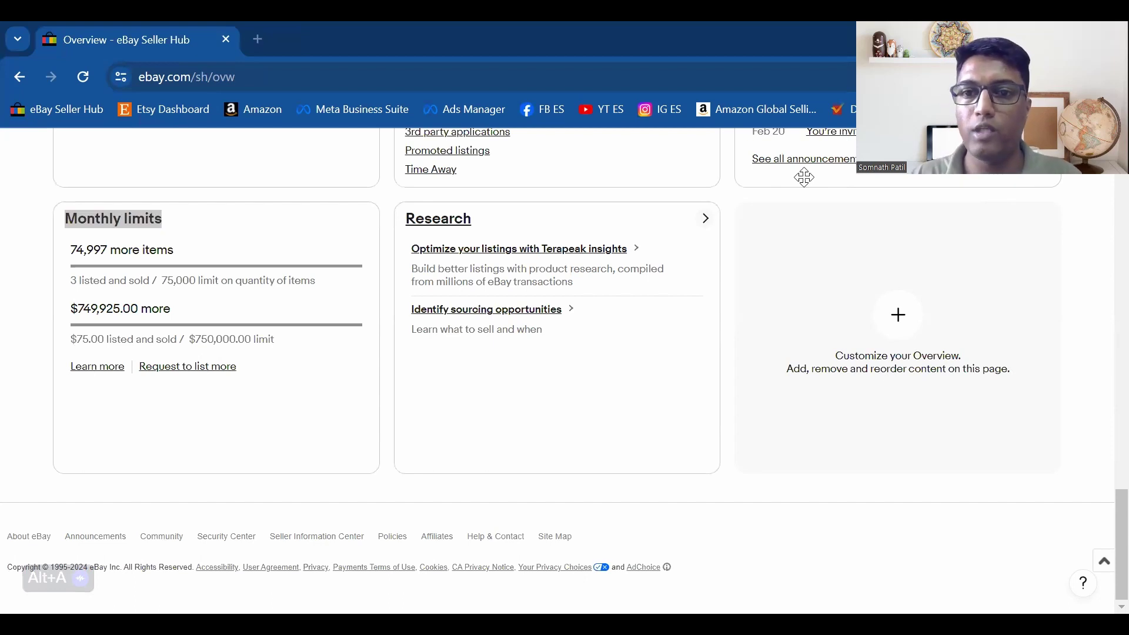